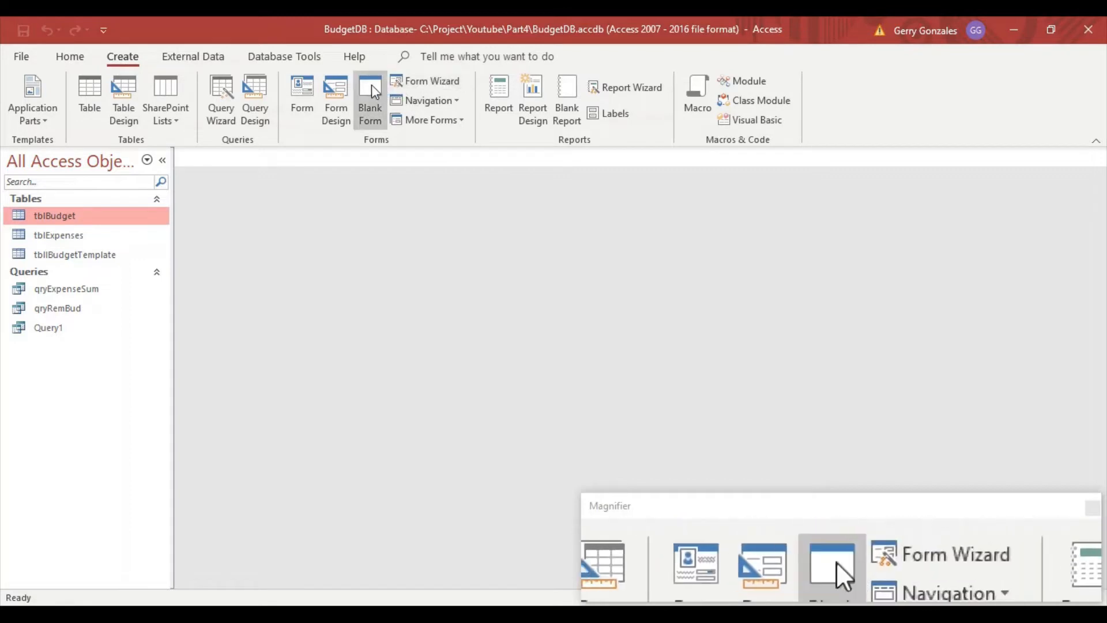
# Create a blank form and save it as frmExpenses
pyautogui.click(367, 88)
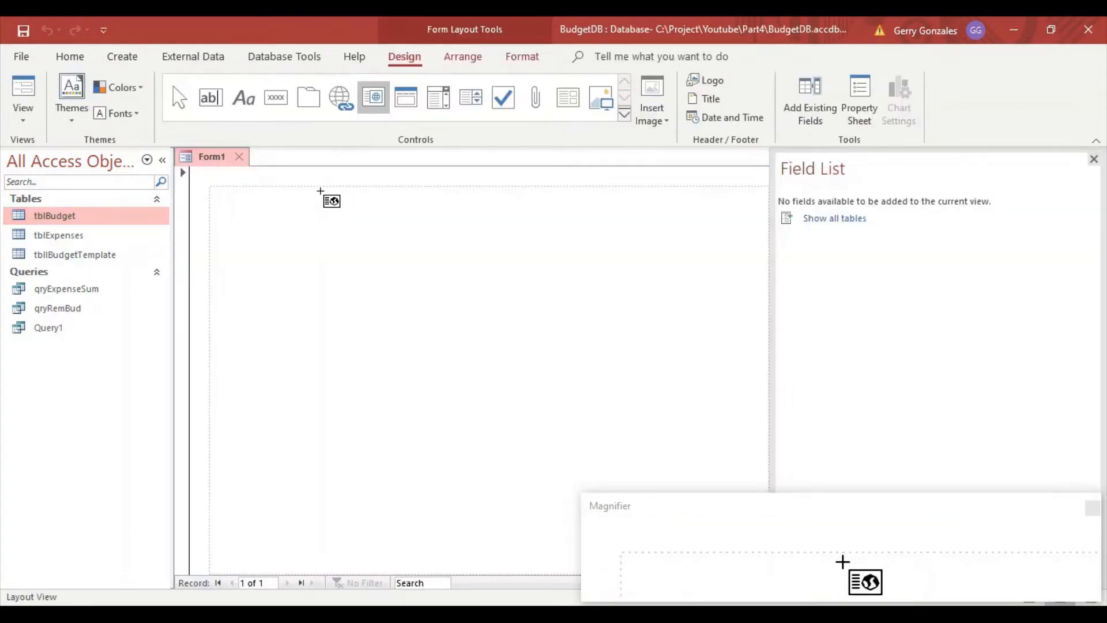
pyautogui.click(23, 31)
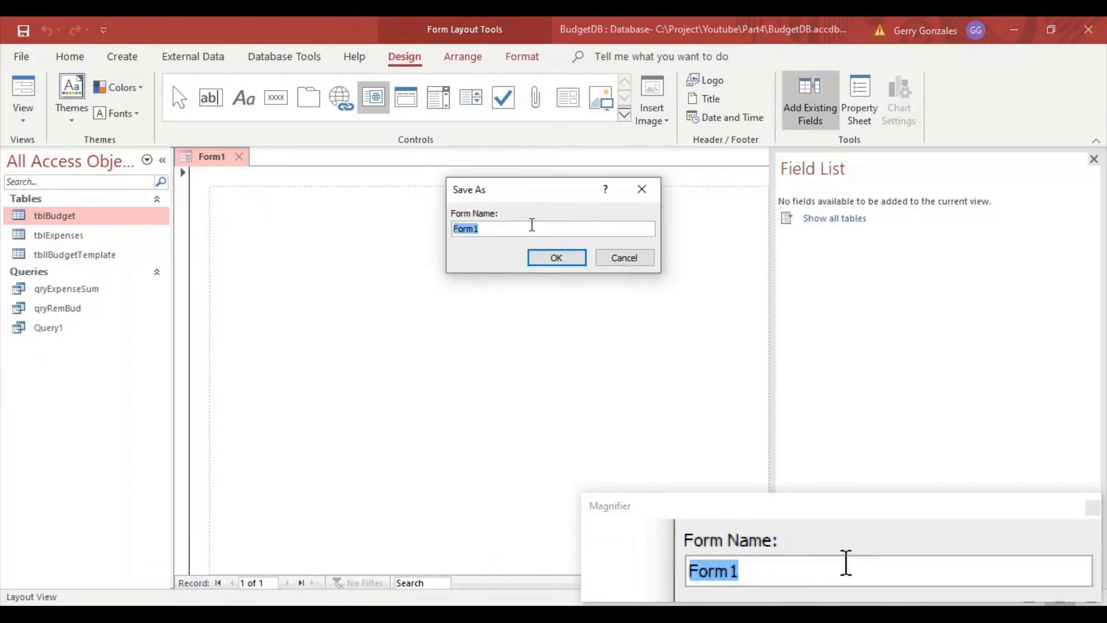
pyautogui.write('frm')
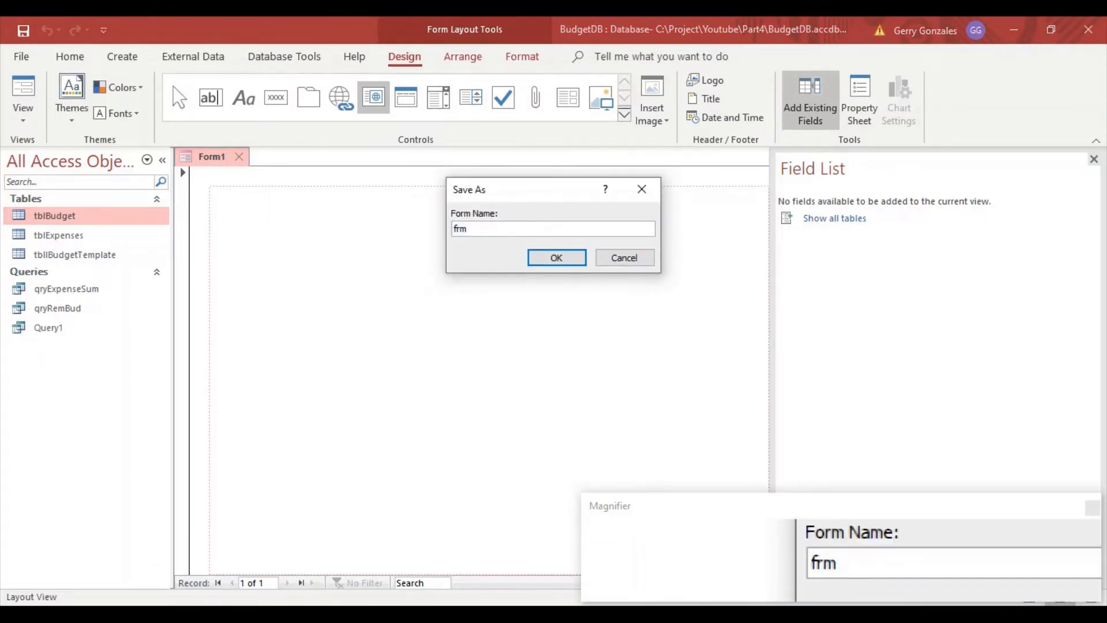
pyautogui.write('Expenses')
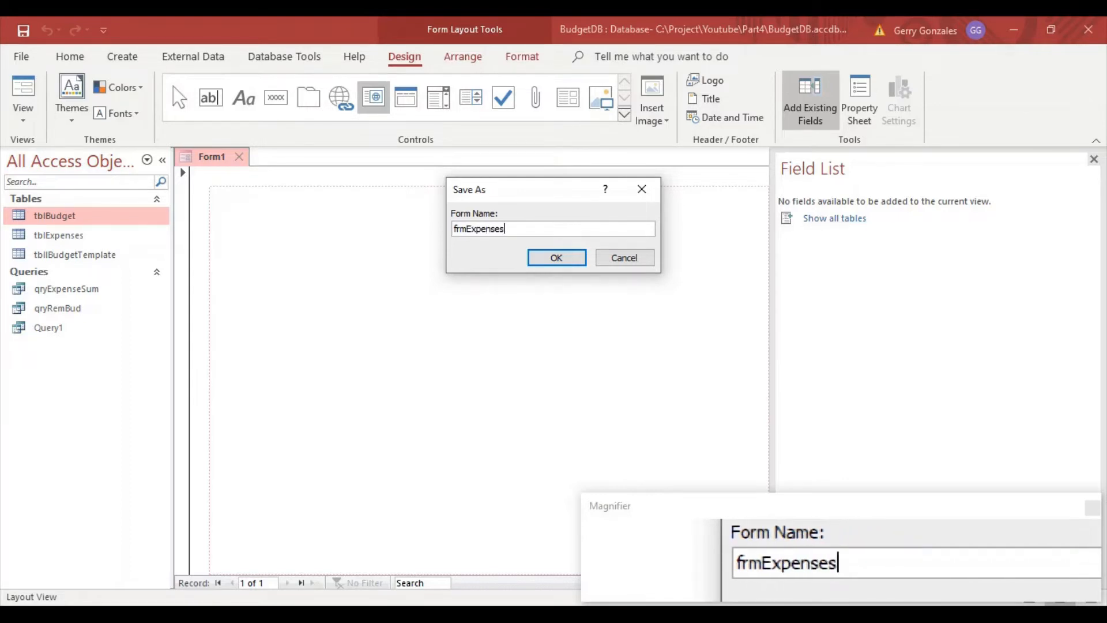
pyautogui.click(554, 258)
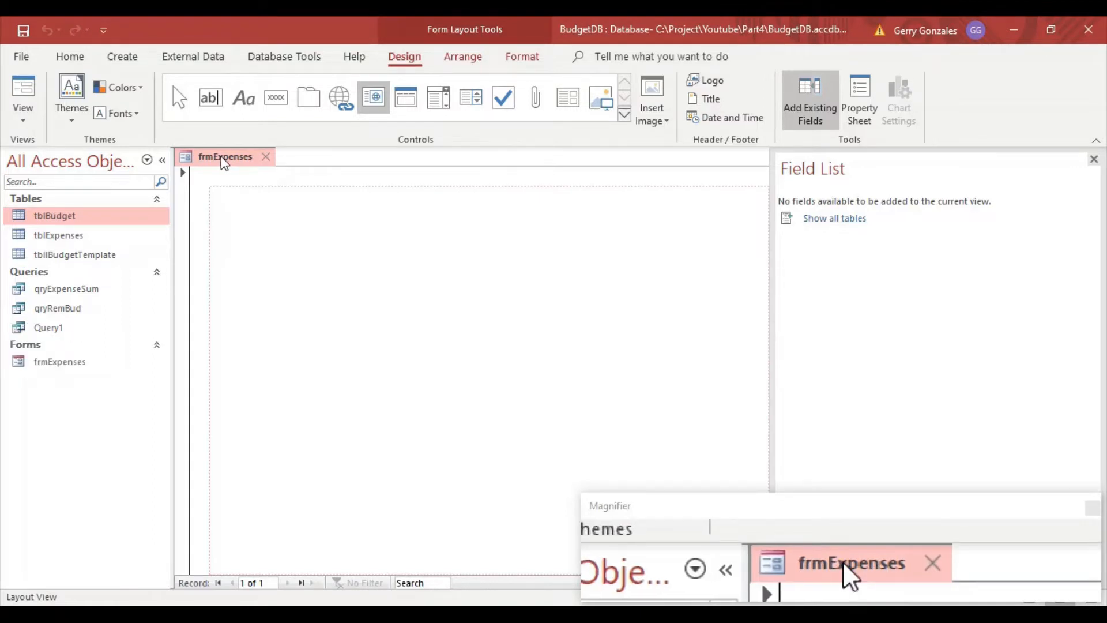
# Switch the frmExpenses form to Design View and bring up its design controls
pyautogui.rightClick(224, 163)
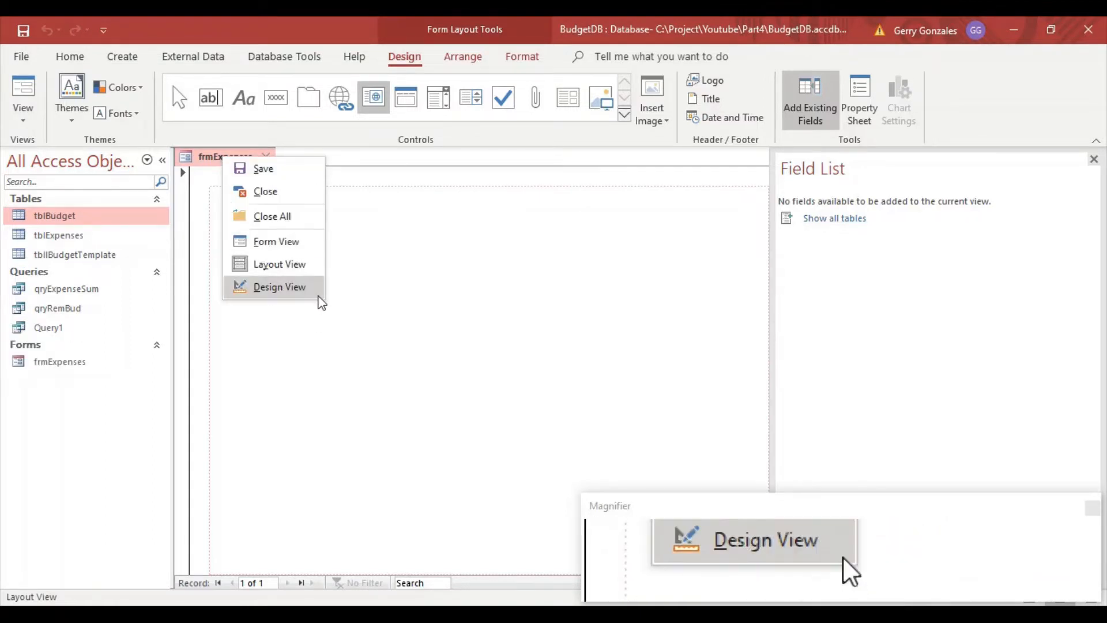
pyautogui.click(276, 287)
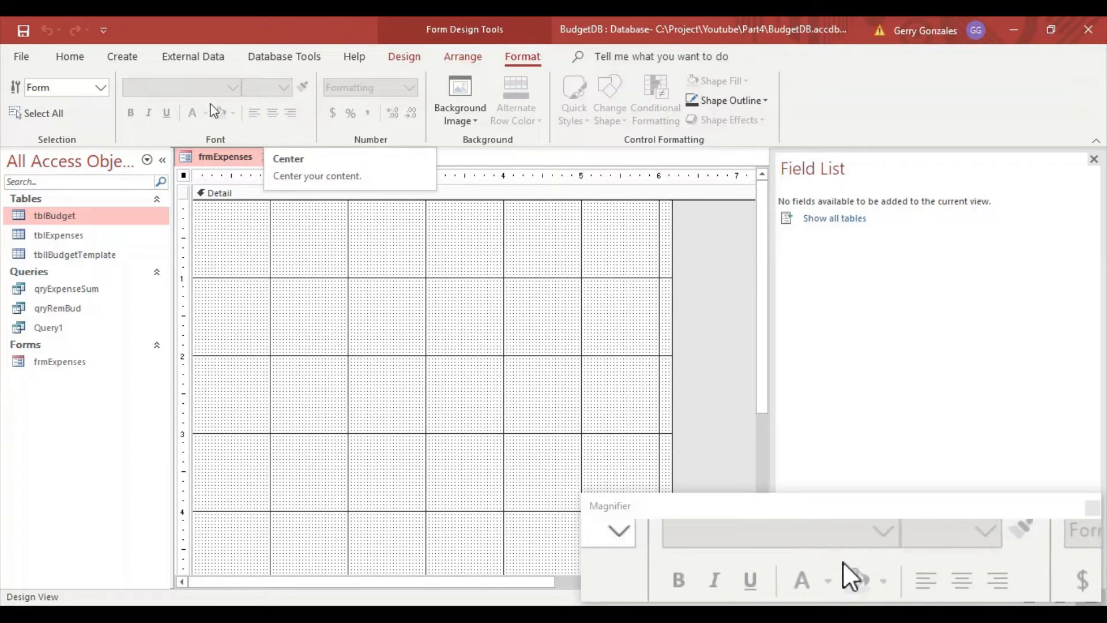
pyautogui.click(411, 60)
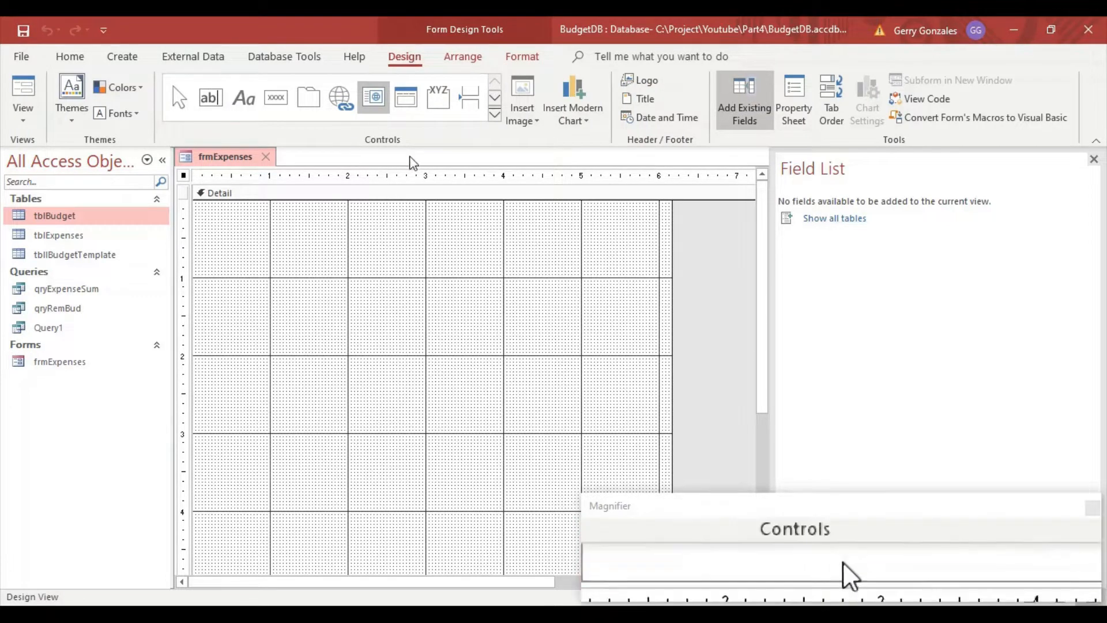
# Add a text box about 1.6 inches wide near the top of the Detail section and widen its label to meet it
pyautogui.click(212, 99)
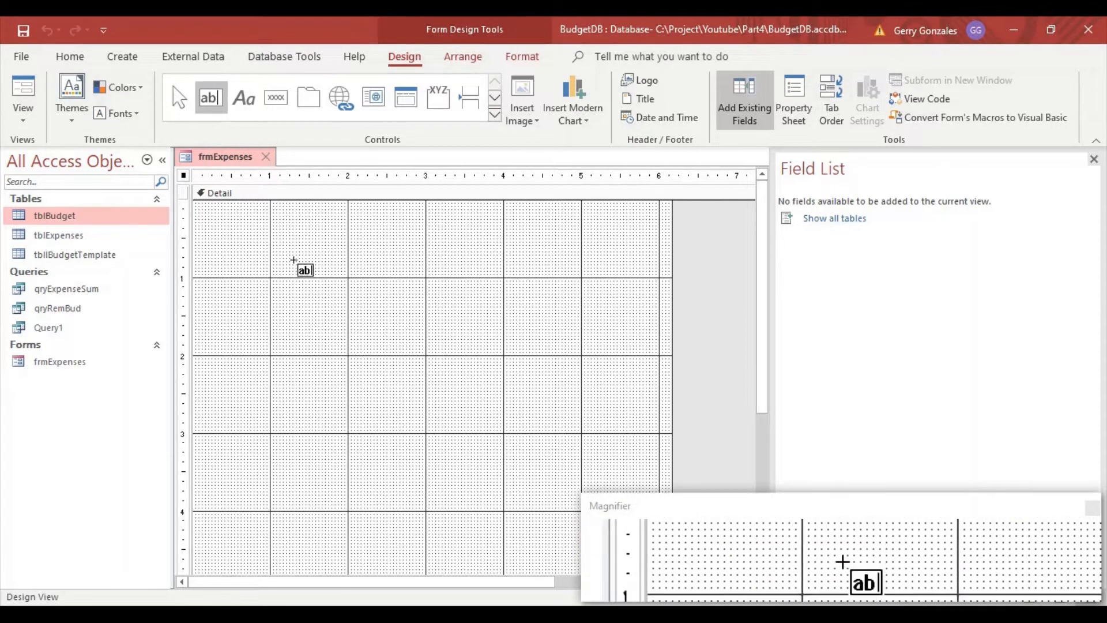
pyautogui.moveTo(294, 224); pyautogui.dragTo(415, 243)
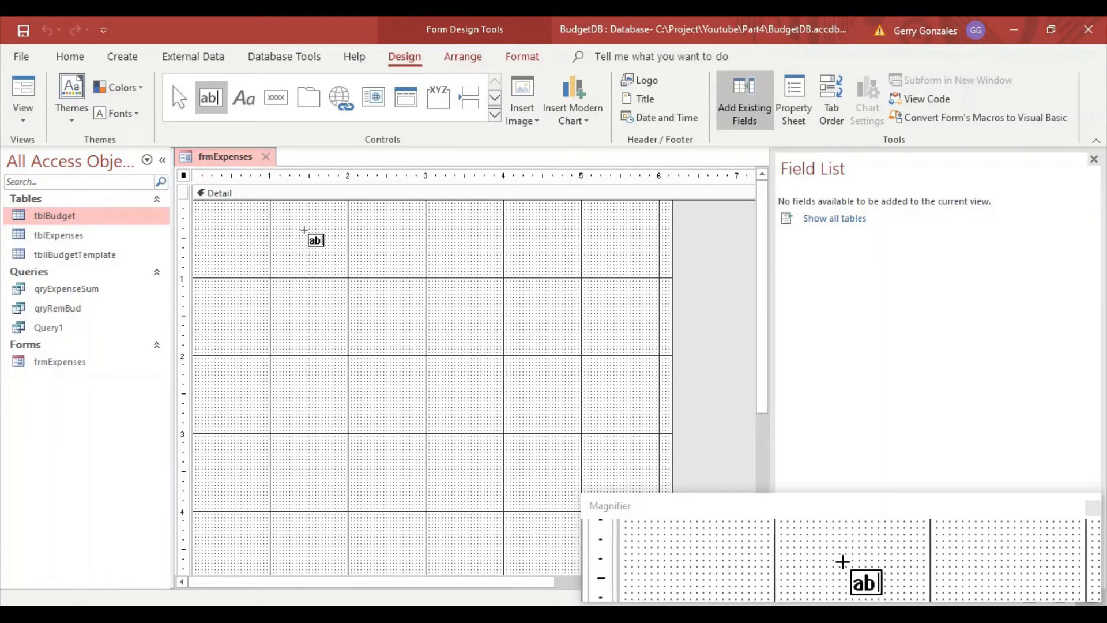
pyautogui.moveTo(292, 225); pyautogui.dragTo(395, 244)
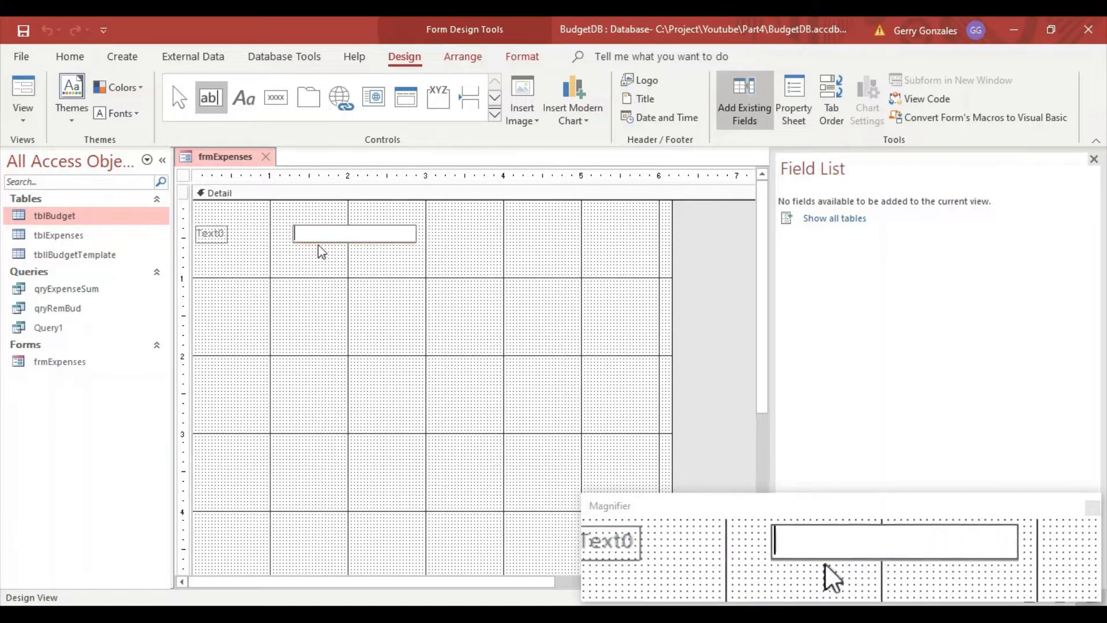
pyautogui.click(215, 233)
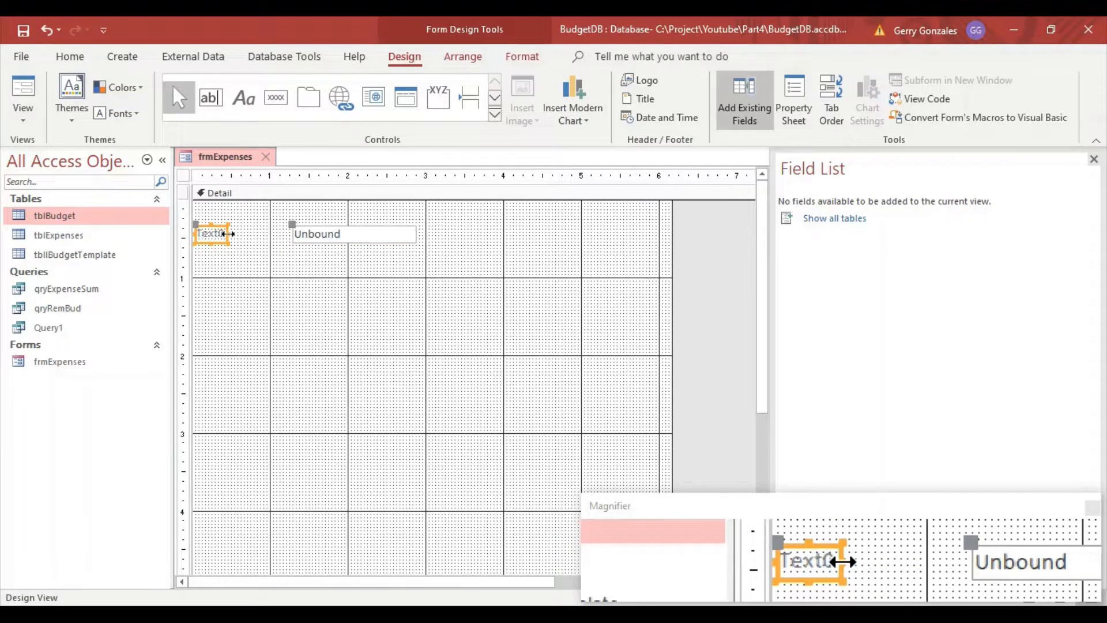
pyautogui.moveTo(228, 234); pyautogui.dragTo(289, 236)
pyautogui.click(289, 269)
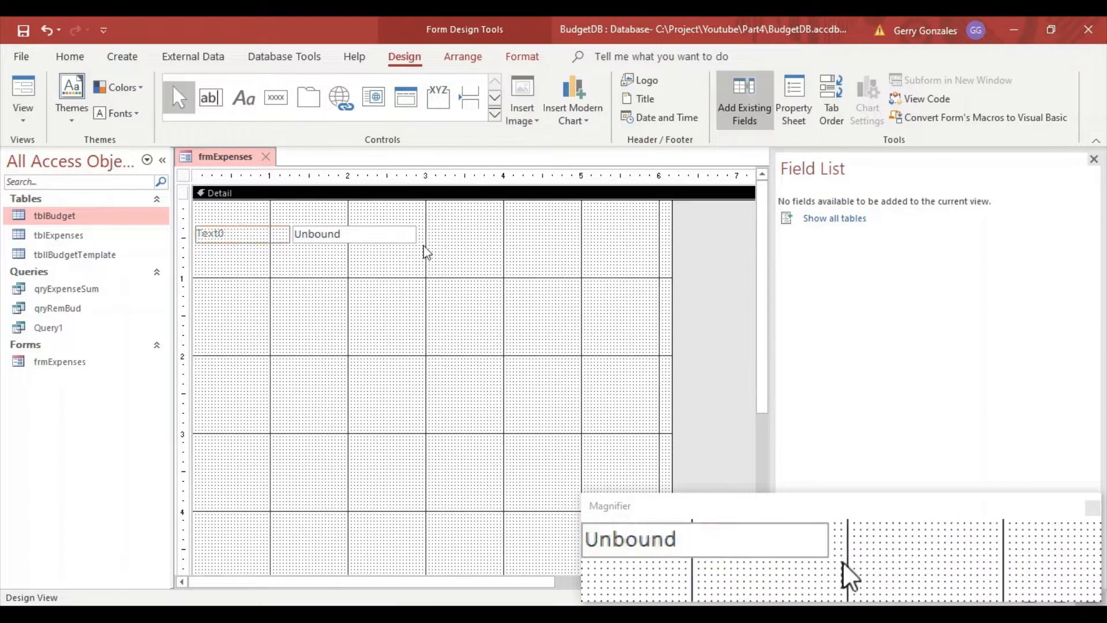
# Duplicate the label and text box pair four times so the copies stack below the original
pyautogui.moveTo(433, 229); pyautogui.dragTo(224, 240)
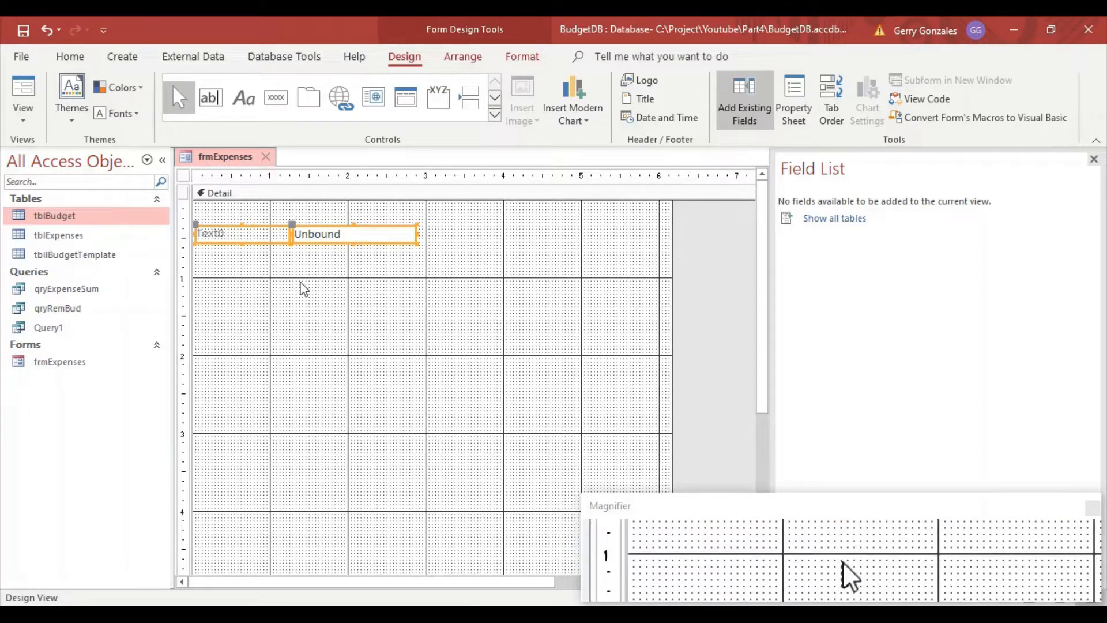
pyautogui.hotkey('ctrl', 'v')
pyautogui.hotkey('ctrl', 'v')
pyautogui.hotkey('ctrl', 'v')
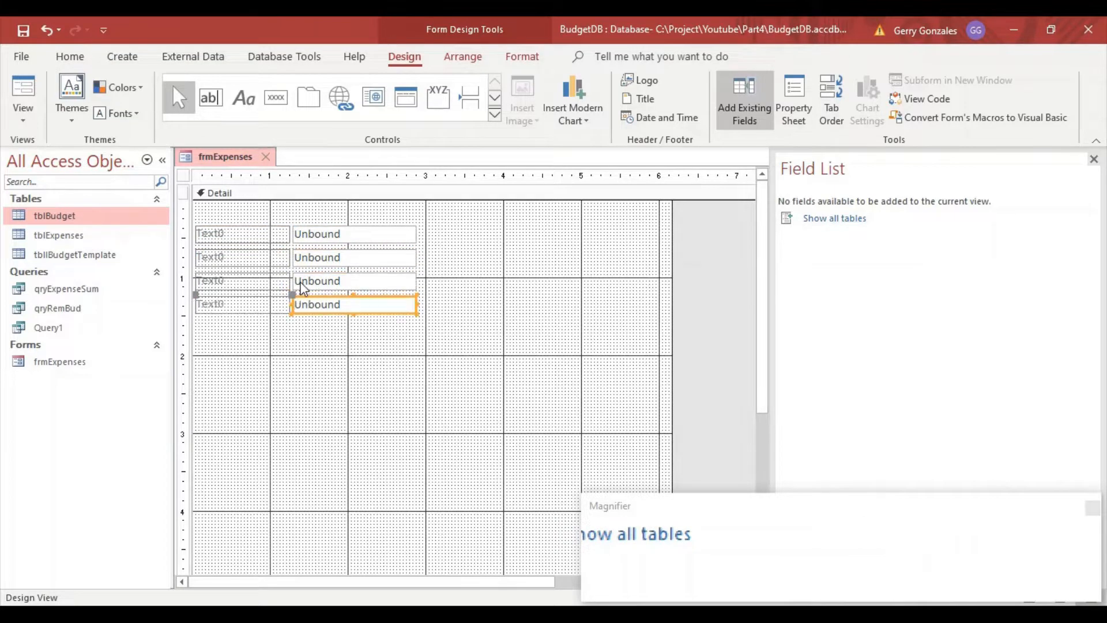
pyautogui.hotkey('ctrl', 'v')
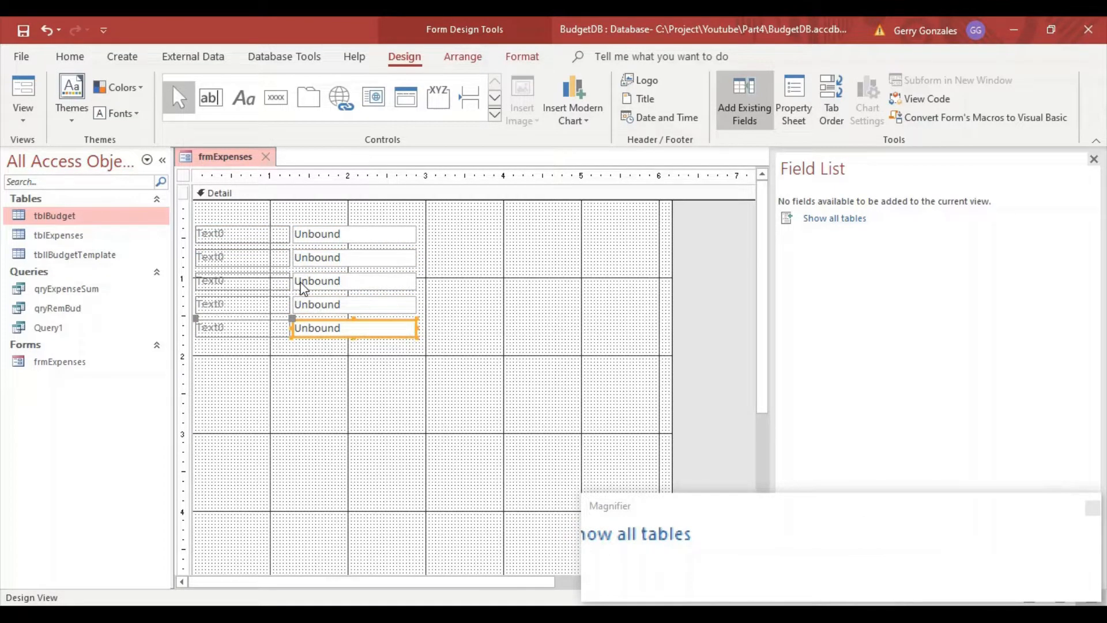
# Change the first label's caption to ID and the second label's caption to Particulars
pyautogui.click(249, 236)
pyautogui.click(249, 236)
pyautogui.moveTo(249, 237); pyautogui.dragTo(174, 228)
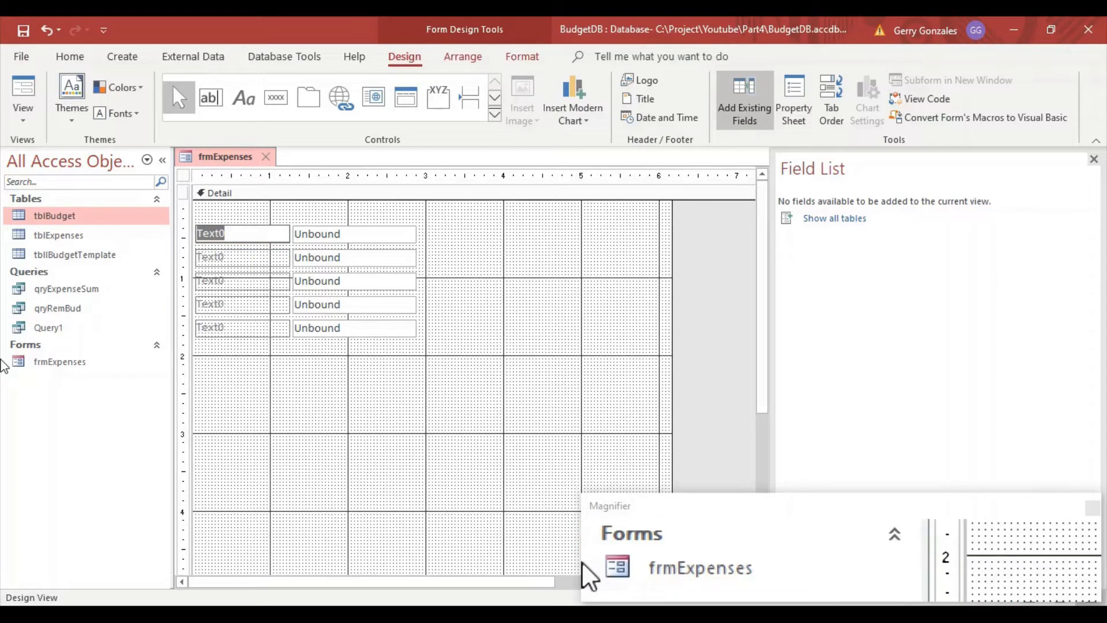
pyautogui.write('ID')
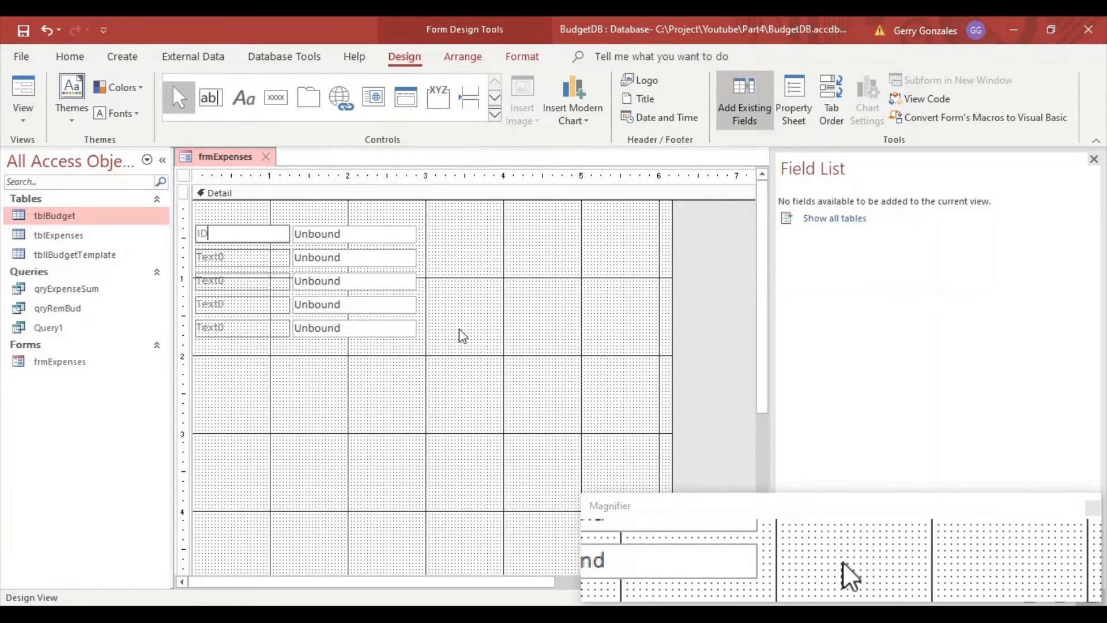
pyautogui.click(244, 258)
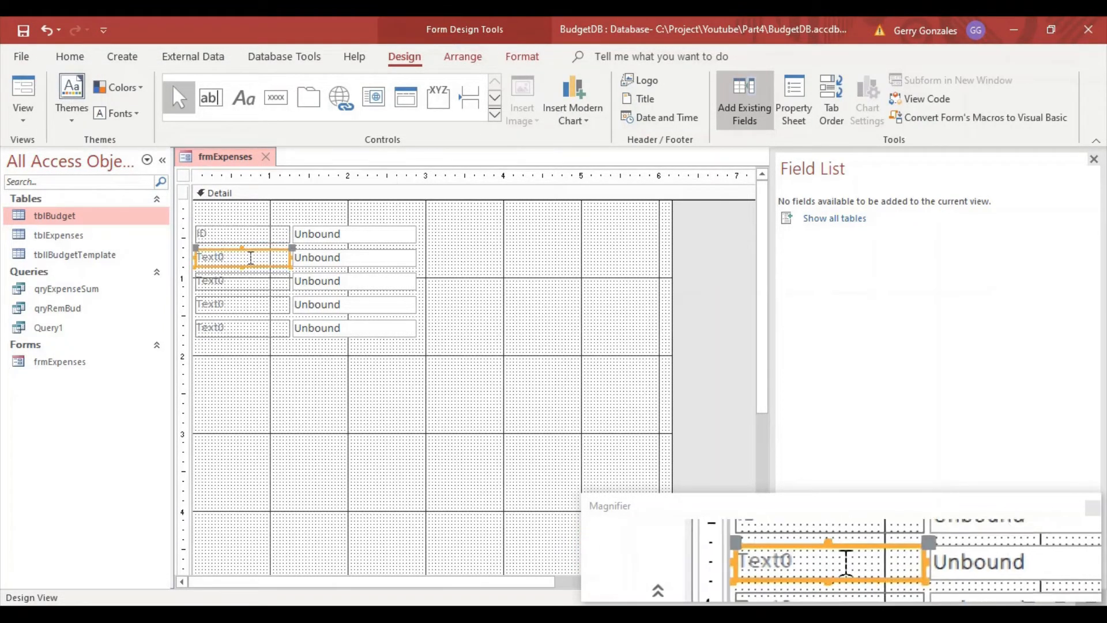
pyautogui.moveTo(244, 258); pyautogui.dragTo(170, 258)
pyautogui.write('Part')
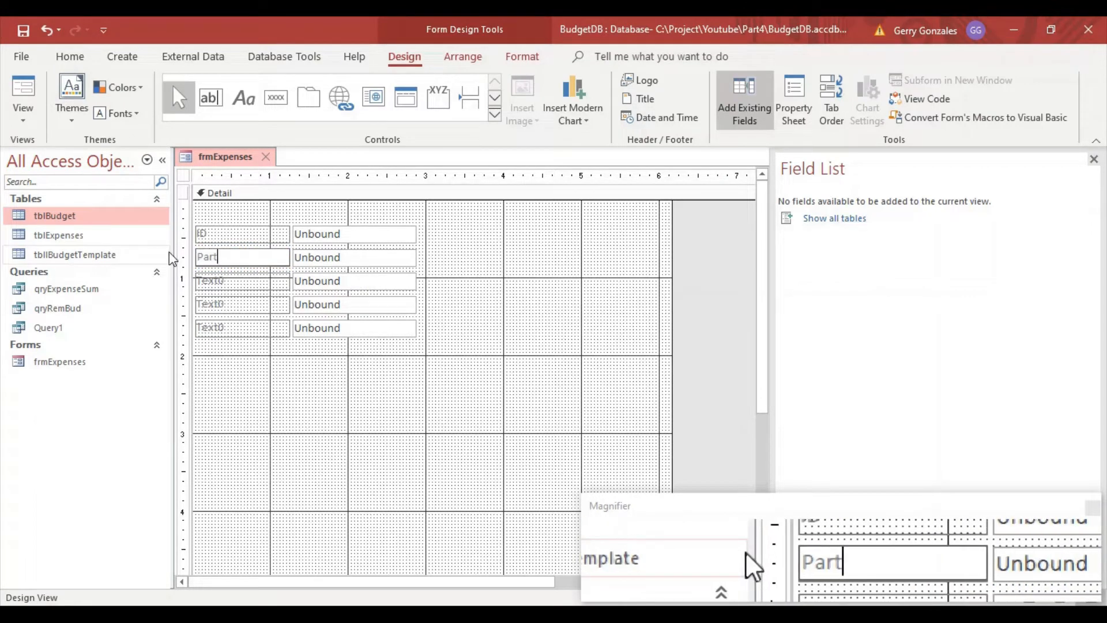
pyautogui.write('iculars')
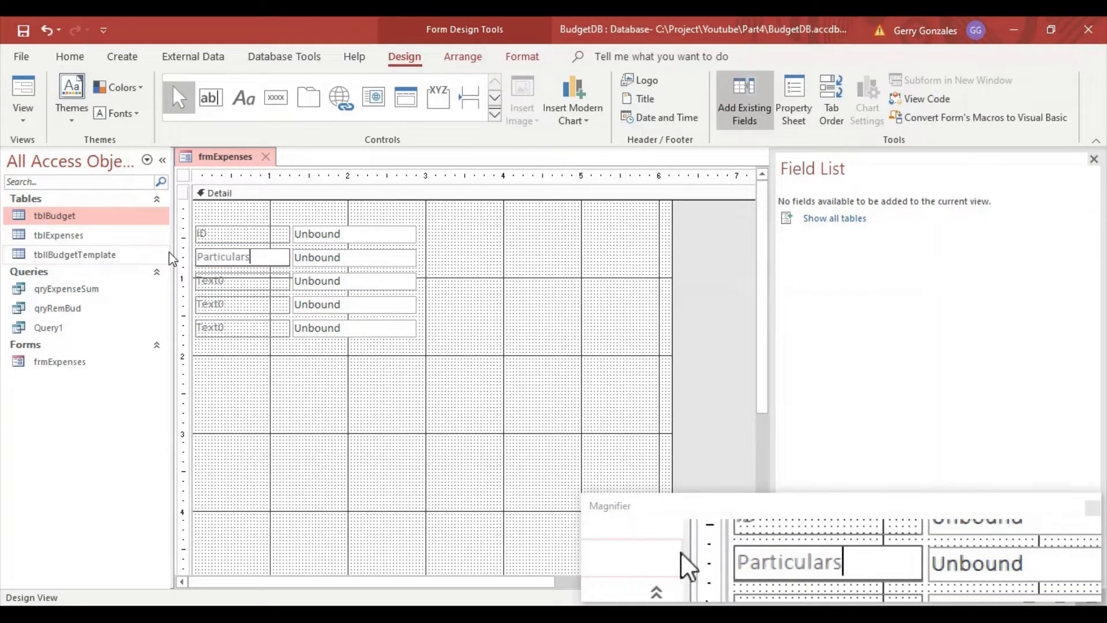
# Change the third label's caption to Amount and the fourth label's caption to Date
pyautogui.click(240, 281)
pyautogui.click(248, 281)
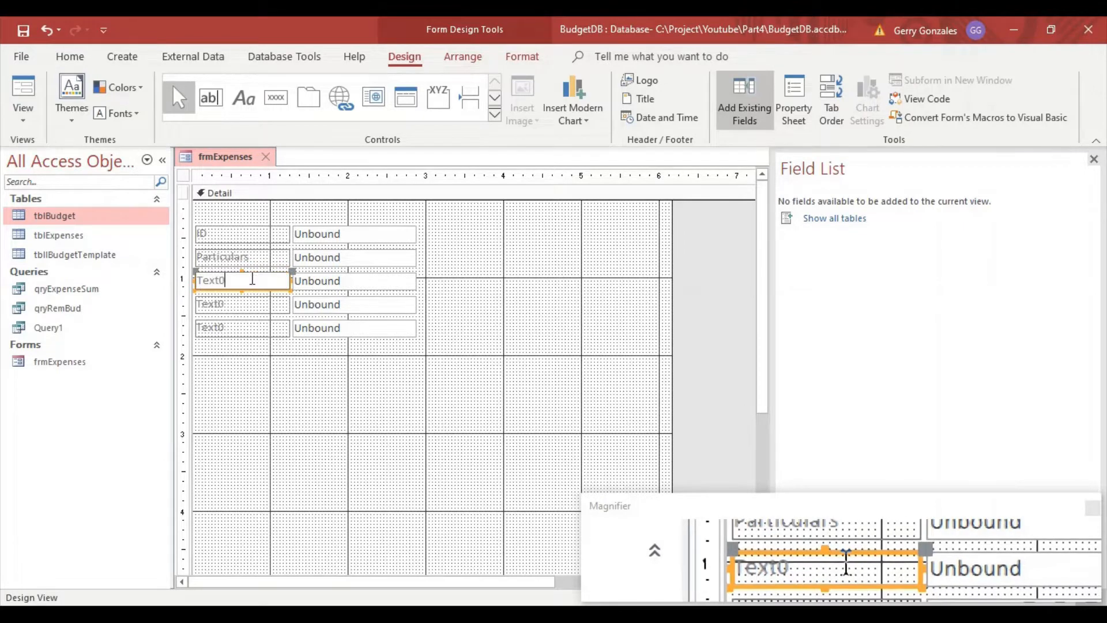
pyautogui.moveTo(248, 280); pyautogui.dragTo(94, 266)
pyautogui.write('A')
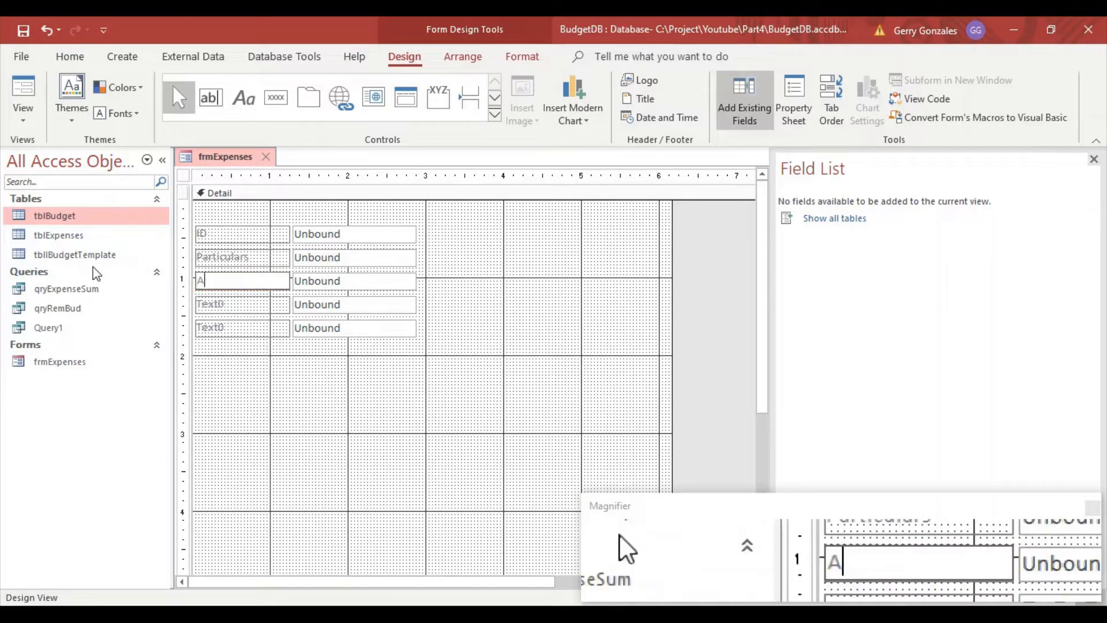
pyautogui.write('mount')
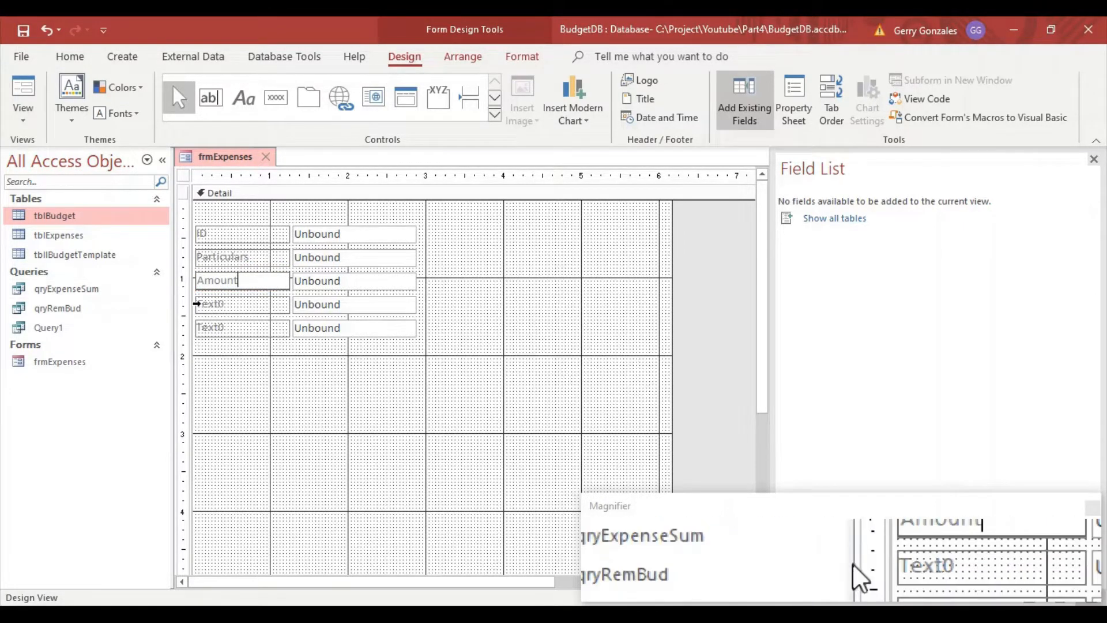
pyautogui.click(233, 304)
pyautogui.moveTo(242, 304); pyautogui.dragTo(156, 304)
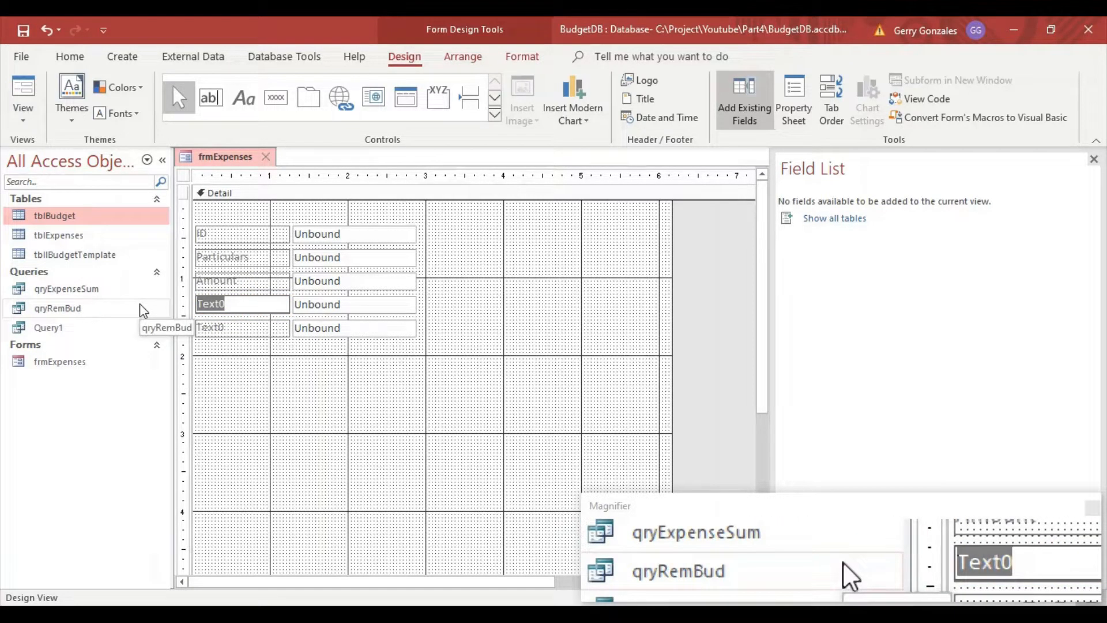
pyautogui.write('Date')
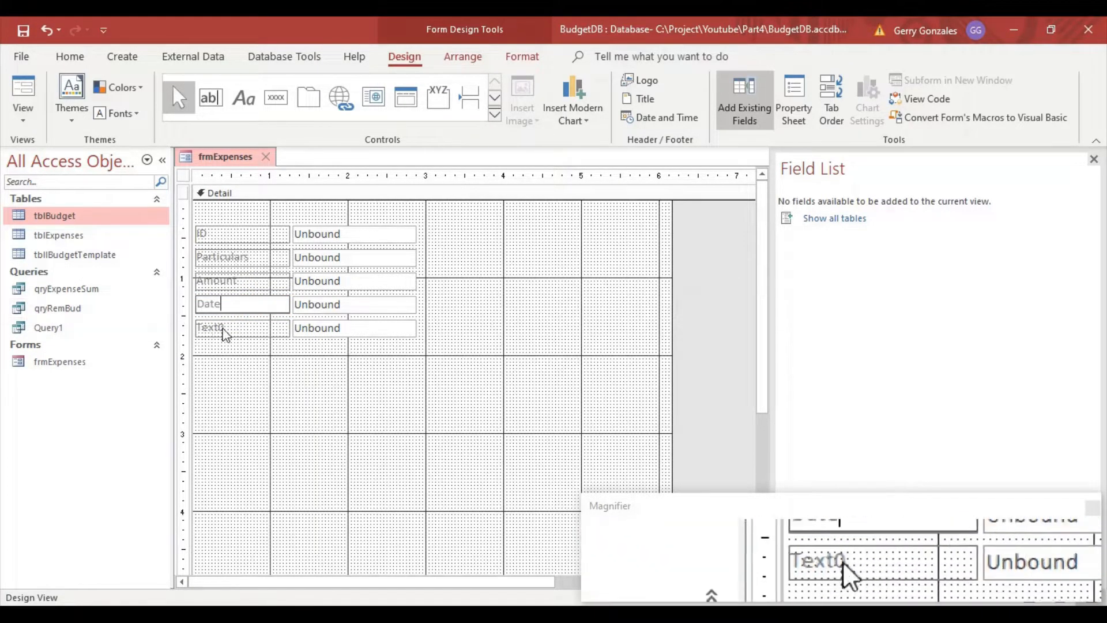
# Change the fifth label's caption to Budget Category
pyautogui.click(242, 327)
pyautogui.click(254, 326)
pyautogui.moveTo(255, 326); pyautogui.dragTo(127, 333)
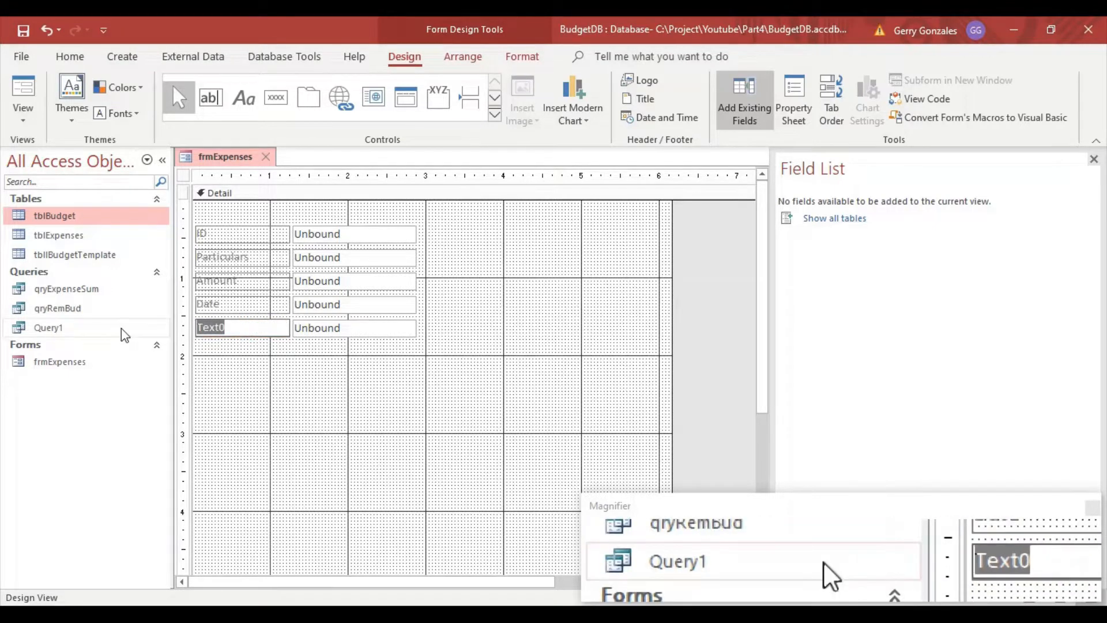
pyautogui.write('Budget C')
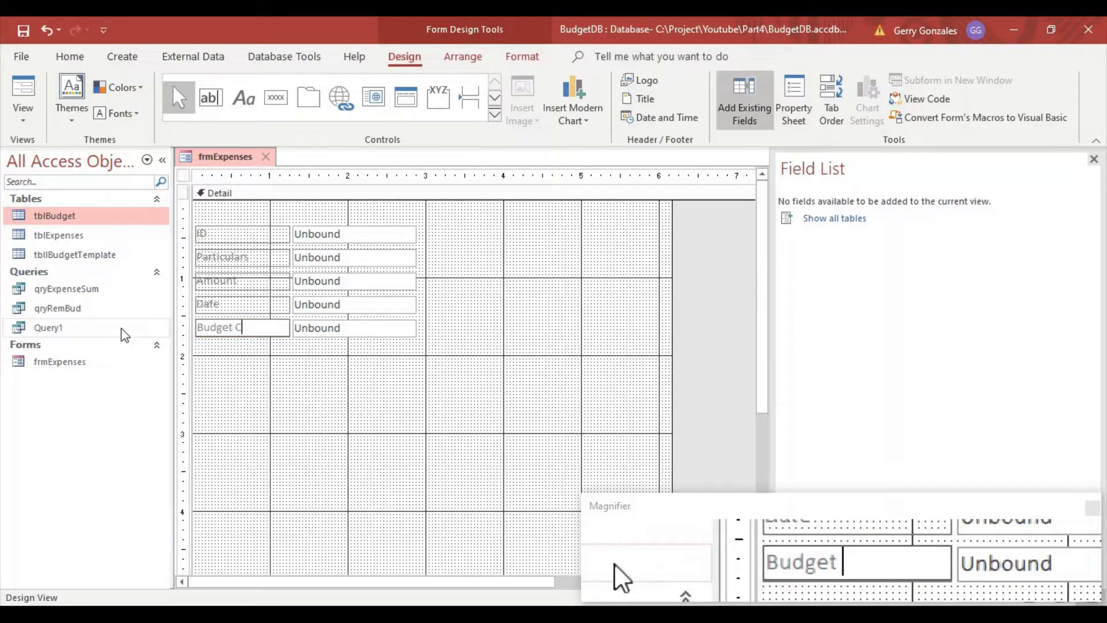
pyautogui.write('ategory')
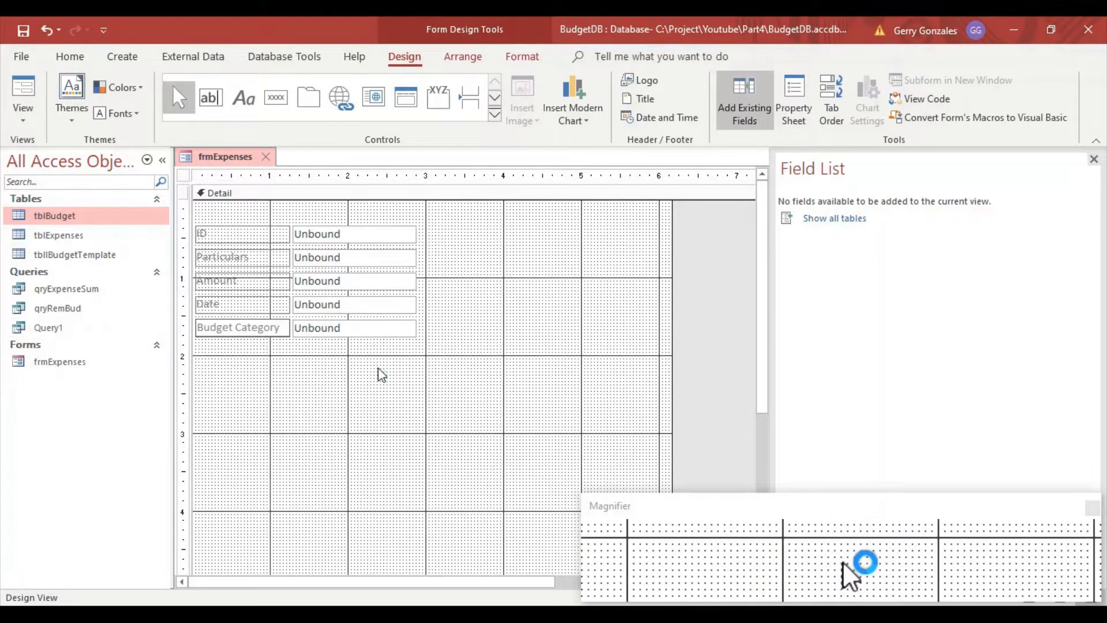
# Move the Date and Budget Category pairs into a second column beside ID and Particulars, and widen the form to about 7 inches
pyautogui.click(445, 316)
pyautogui.moveTo(433, 301); pyautogui.dragTo(531, 234)
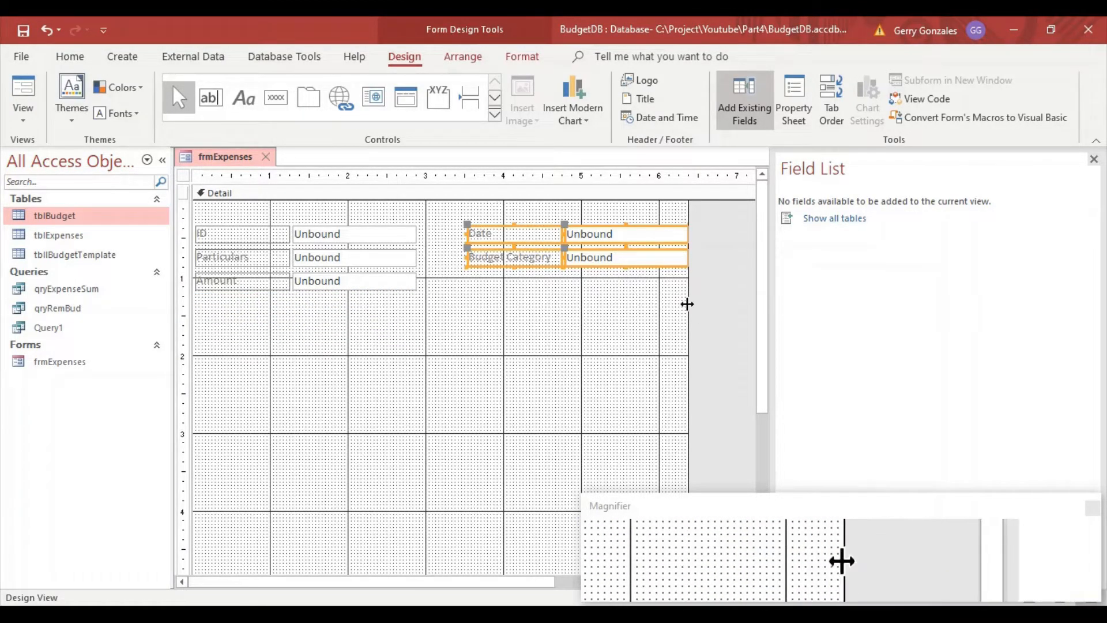
pyautogui.moveTo(686, 304); pyautogui.dragTo(733, 299)
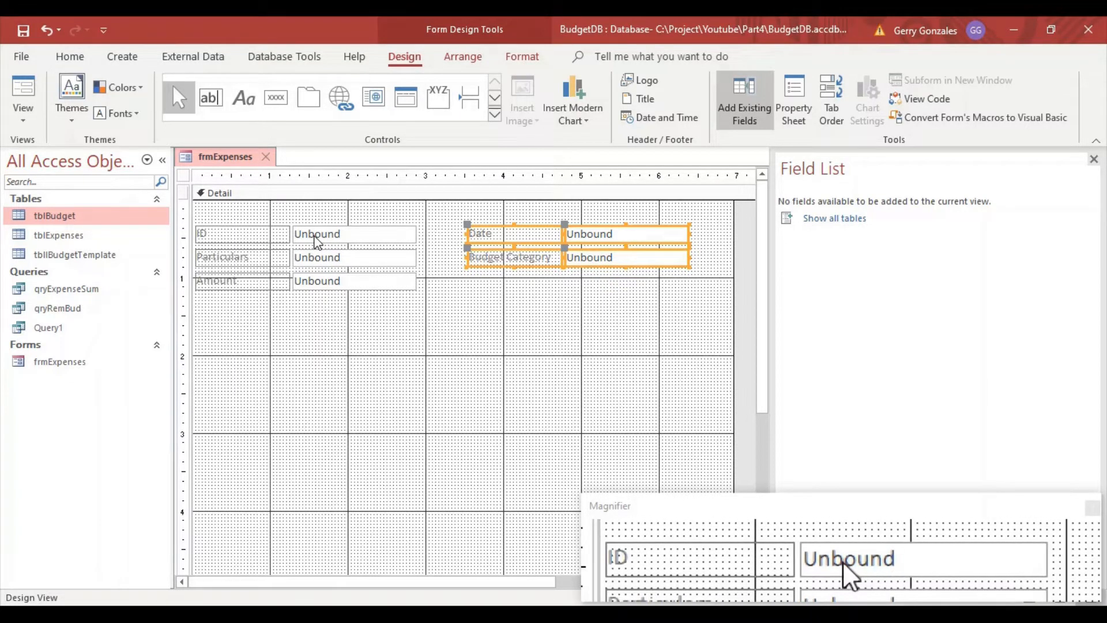
# Shorten the ID text box to about 0.8 inches wide
pyautogui.click(365, 238)
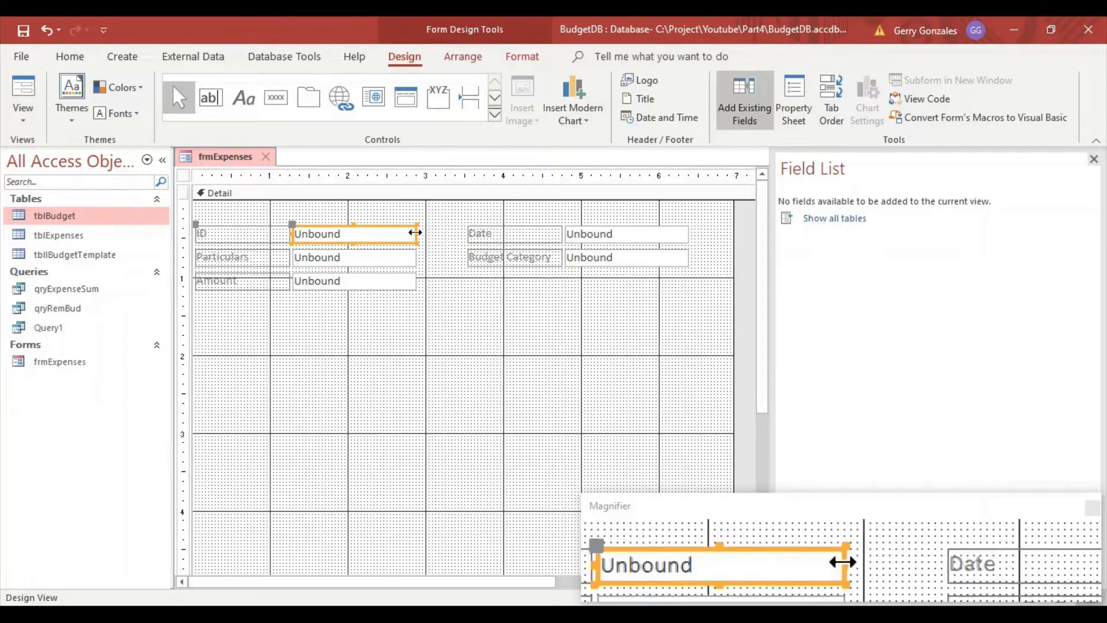
pyautogui.click(369, 233)
pyautogui.moveTo(369, 231); pyautogui.dragTo(354, 231)
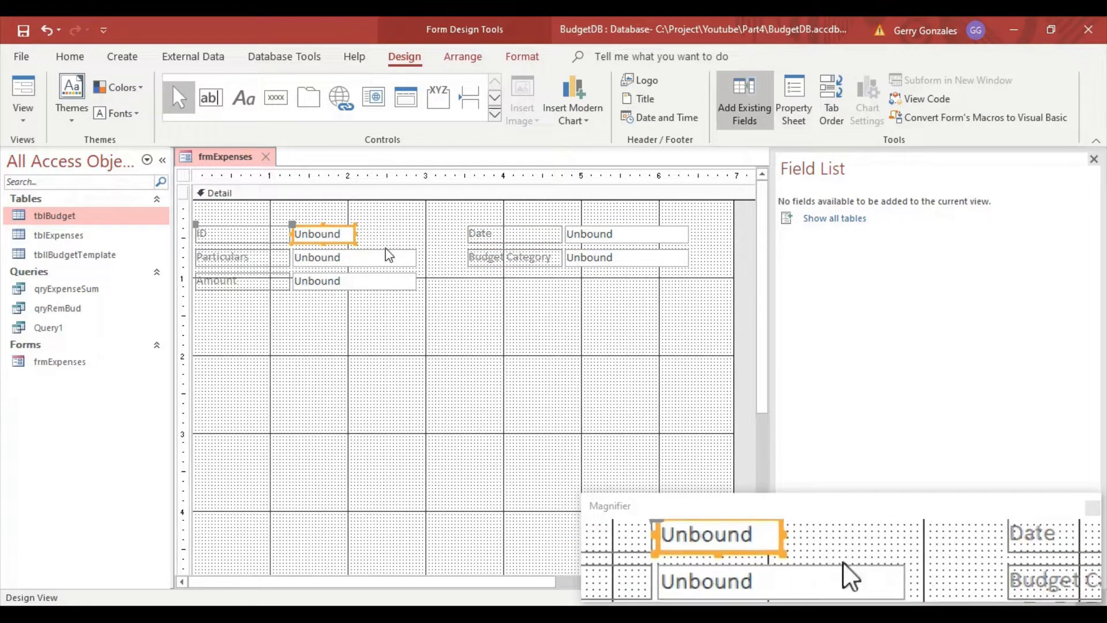
# Place a copy of the ID text box below the Amount row and delete the copy's label
pyautogui.click(386, 252)
pyautogui.moveTo(335, 249); pyautogui.dragTo(354, 362)
pyautogui.click(284, 346)
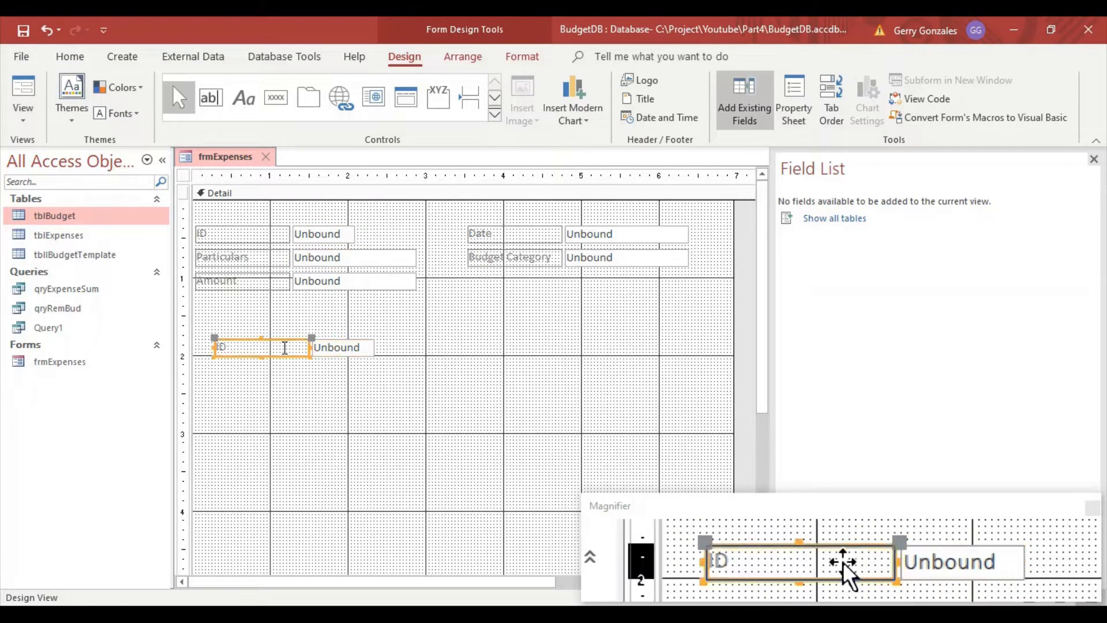
pyautogui.press('Delete')
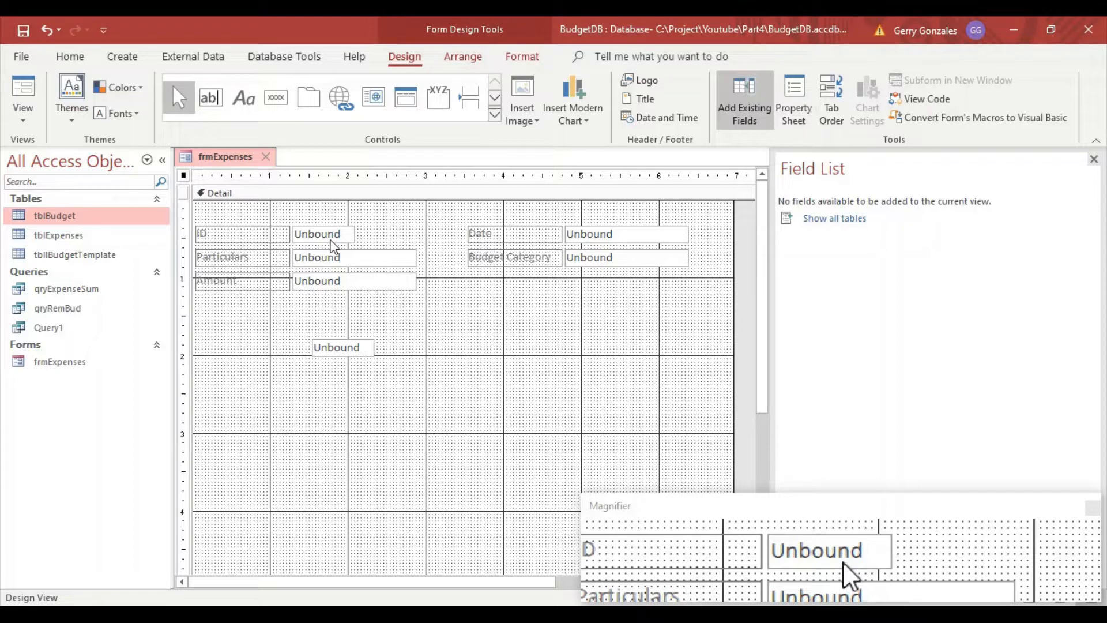
# Move the unlabelled text box from below the Amount row to directly beside the ID text box
pyautogui.click(343, 348)
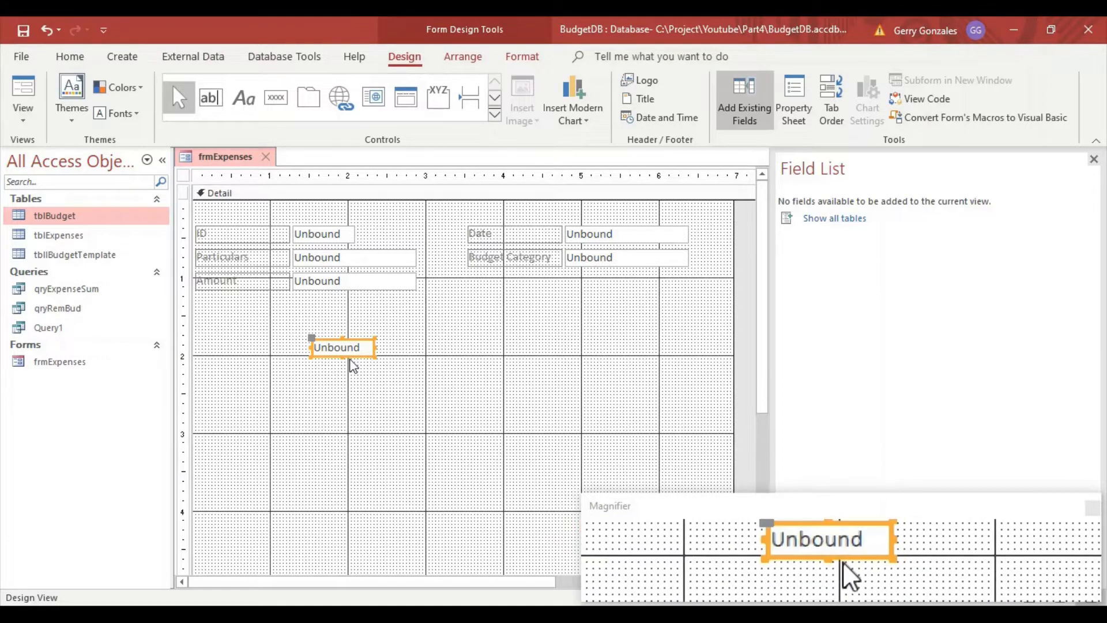
pyautogui.moveTo(335, 341); pyautogui.dragTo(379, 231)
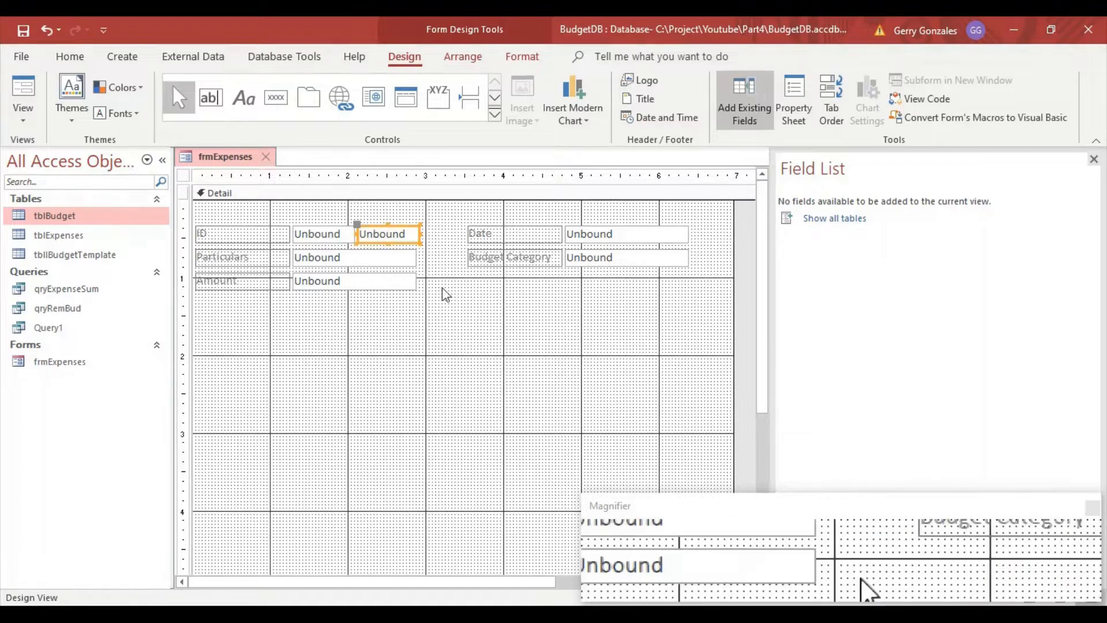
# Shorten the Amount text box to about 0.8 inches wide and place a copy of the second ID text box beside it
pyautogui.click(365, 258)
pyautogui.click(361, 286)
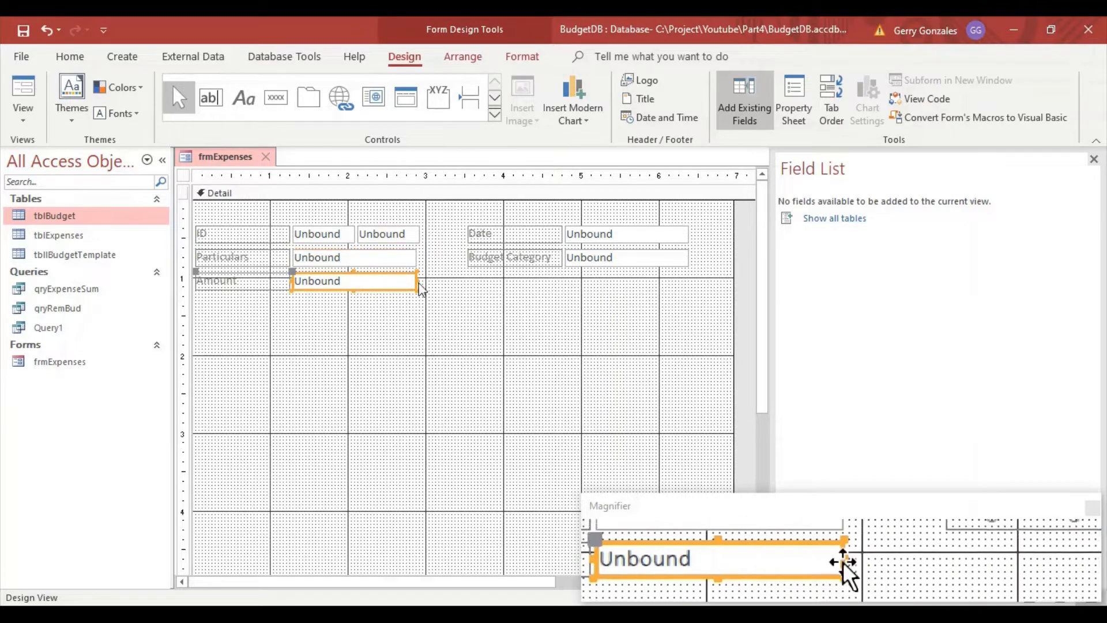
pyautogui.moveTo(418, 283); pyautogui.dragTo(355, 284)
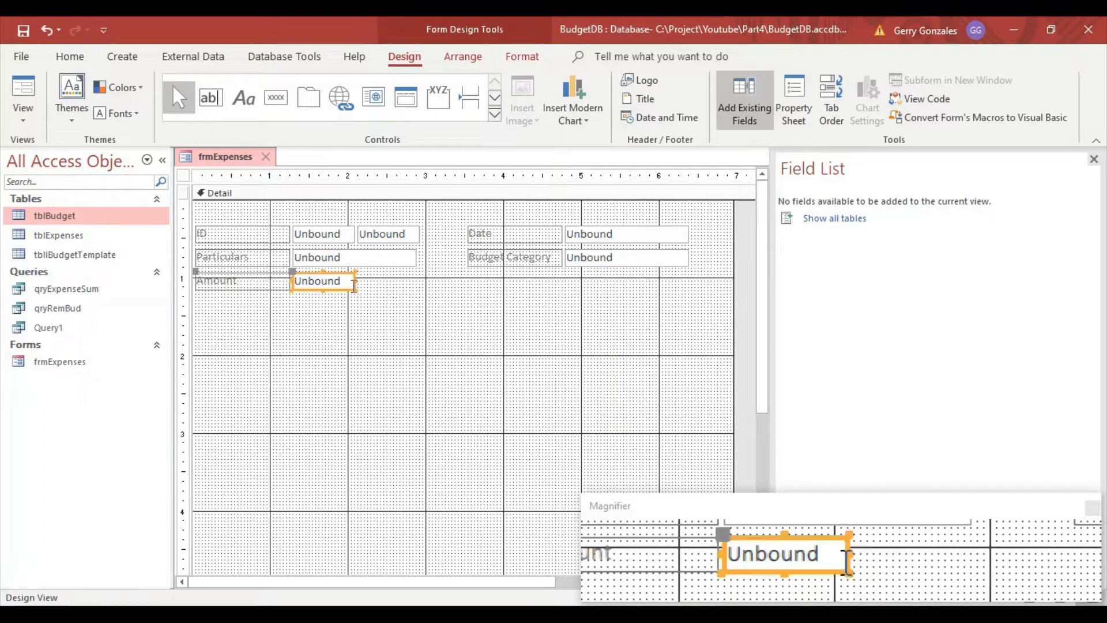
pyautogui.click(374, 319)
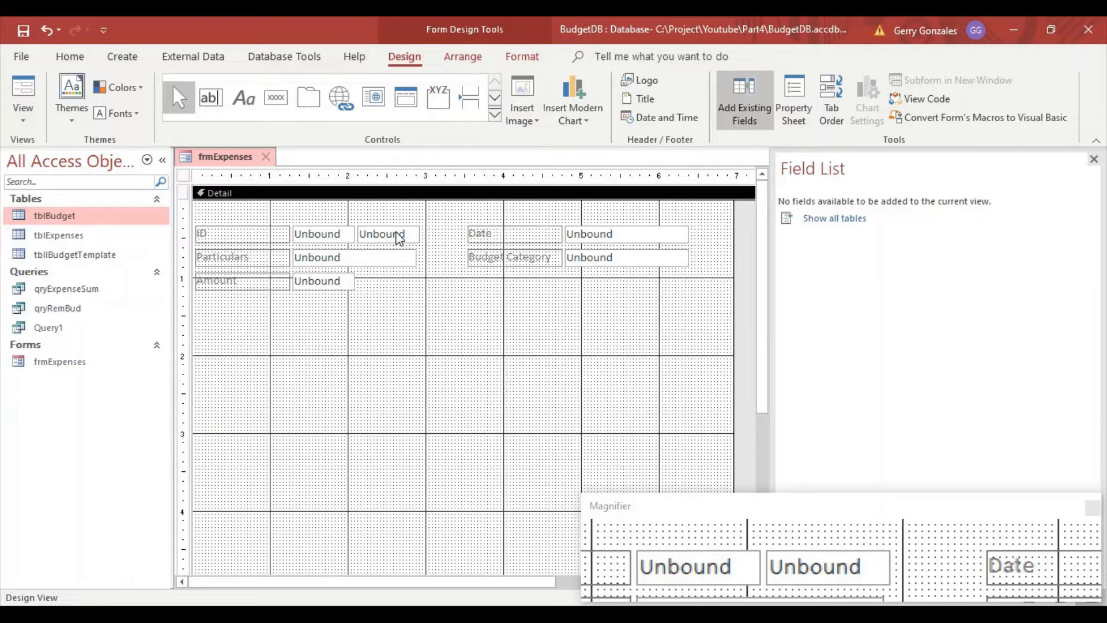
pyautogui.moveTo(398, 238); pyautogui.dragTo(397, 248)
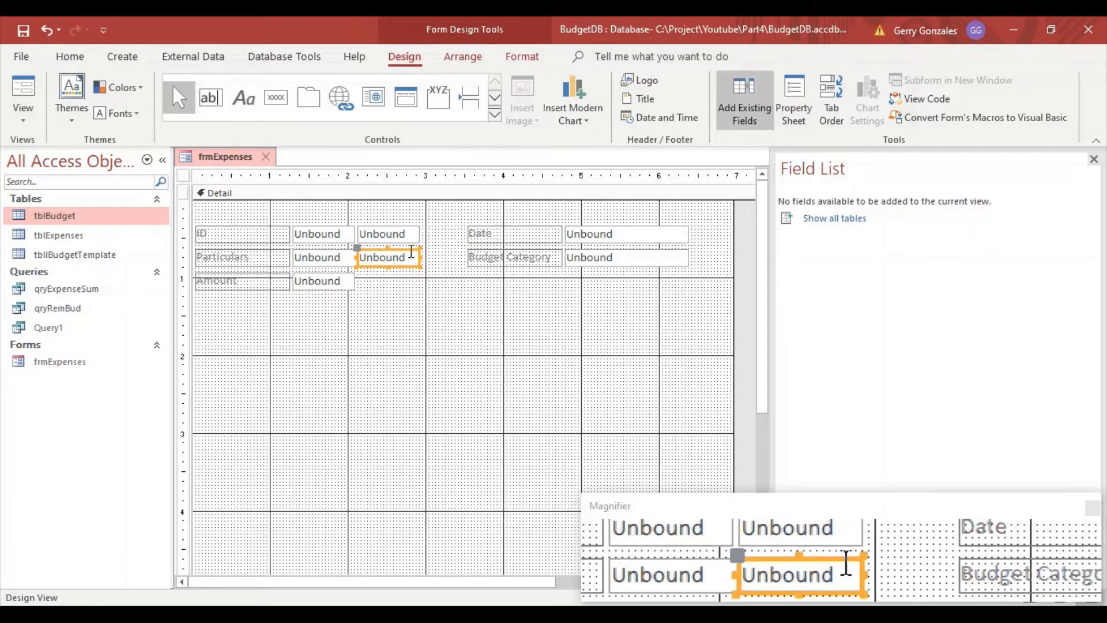
pyautogui.moveTo(405, 252); pyautogui.dragTo(405, 277)
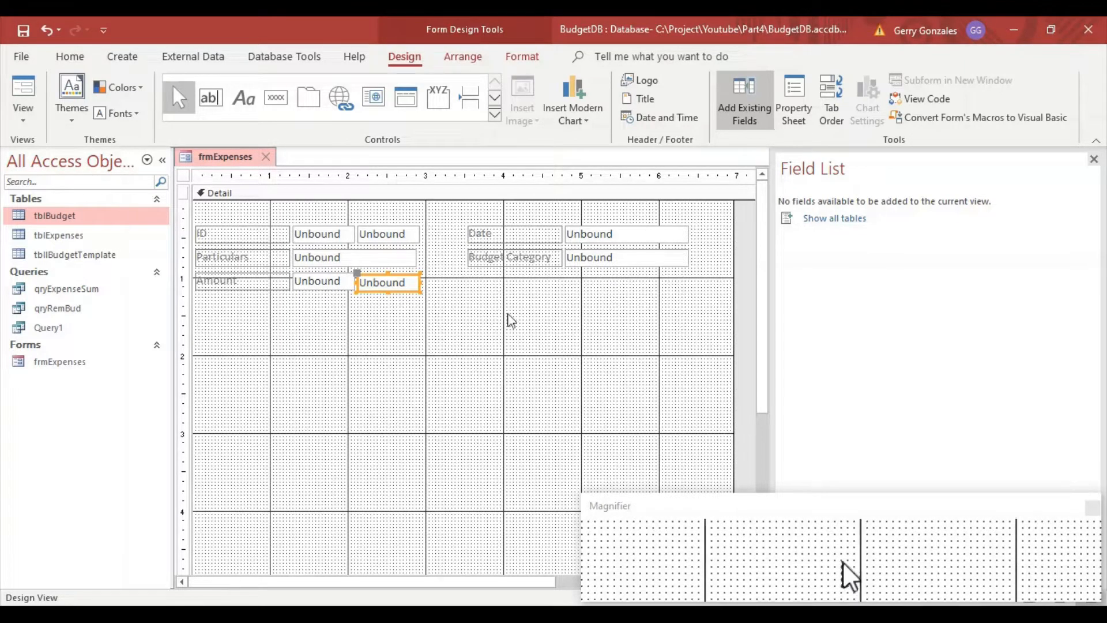
# Shorten the Date text box to about 0.8 inches wide and place a copy of the second Amount text box beside it
pyautogui.click(638, 235)
pyautogui.moveTo(686, 233); pyautogui.dragTo(630, 235)
pyautogui.click(377, 284)
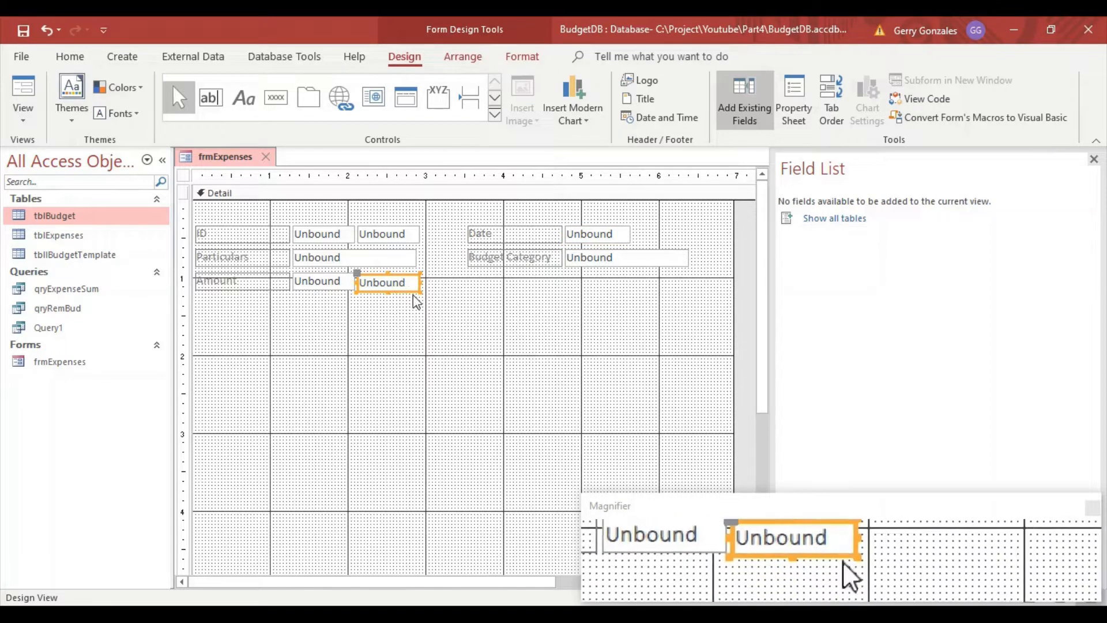
pyautogui.hotkey('ctrl', 'v')
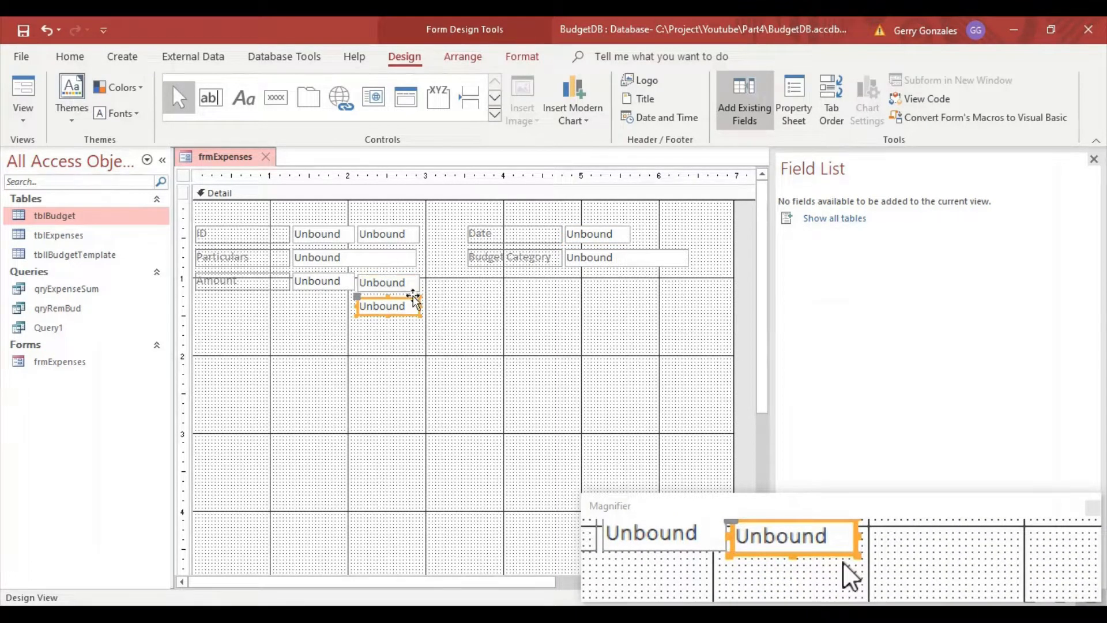
pyautogui.moveTo(396, 299); pyautogui.dragTo(674, 232)
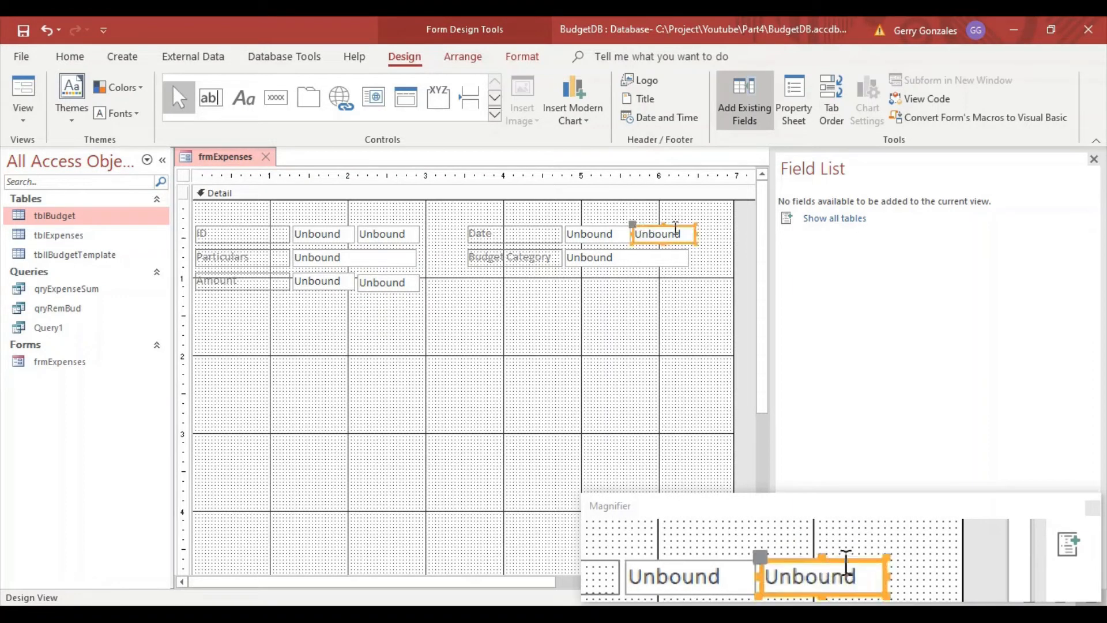
pyautogui.click(622, 297)
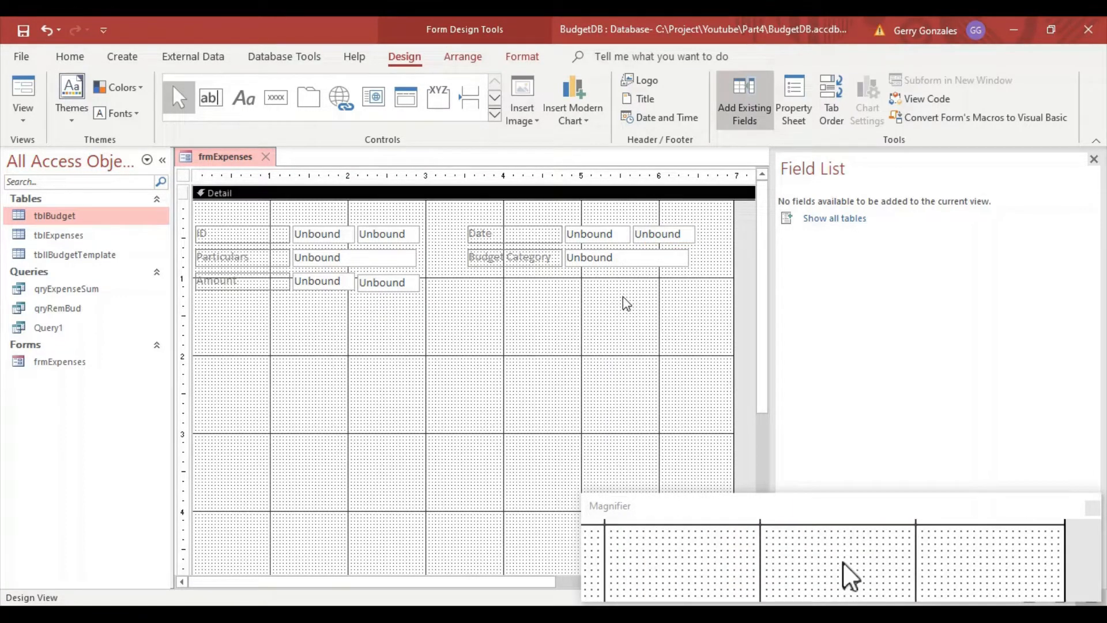
# Name the first text box in the ID row txtID1
pyautogui.click(336, 238)
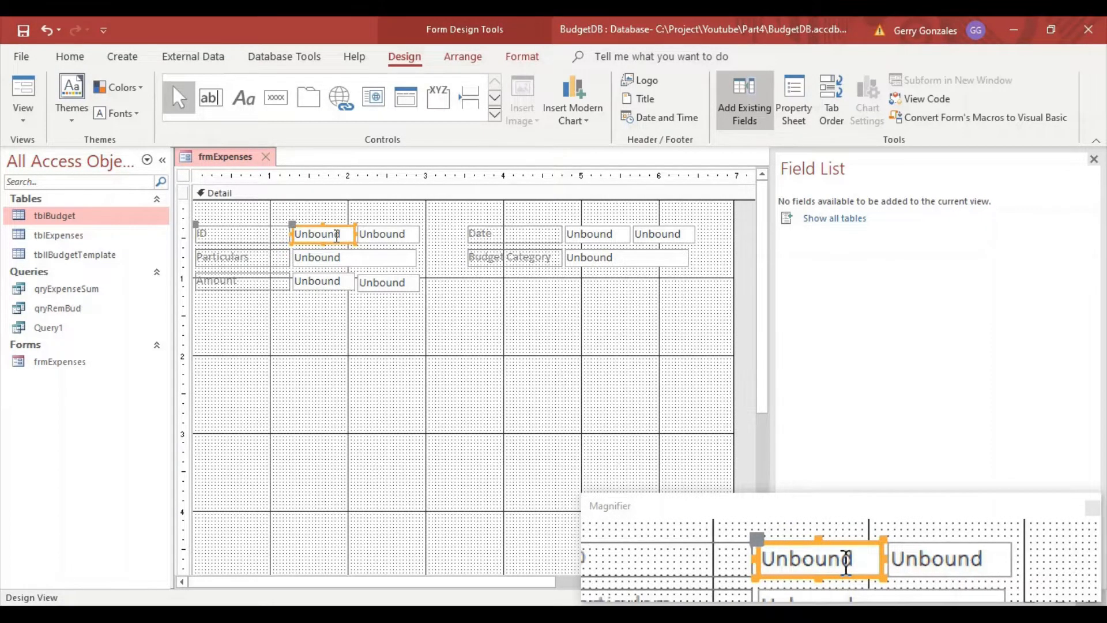
pyautogui.rightClick(337, 235)
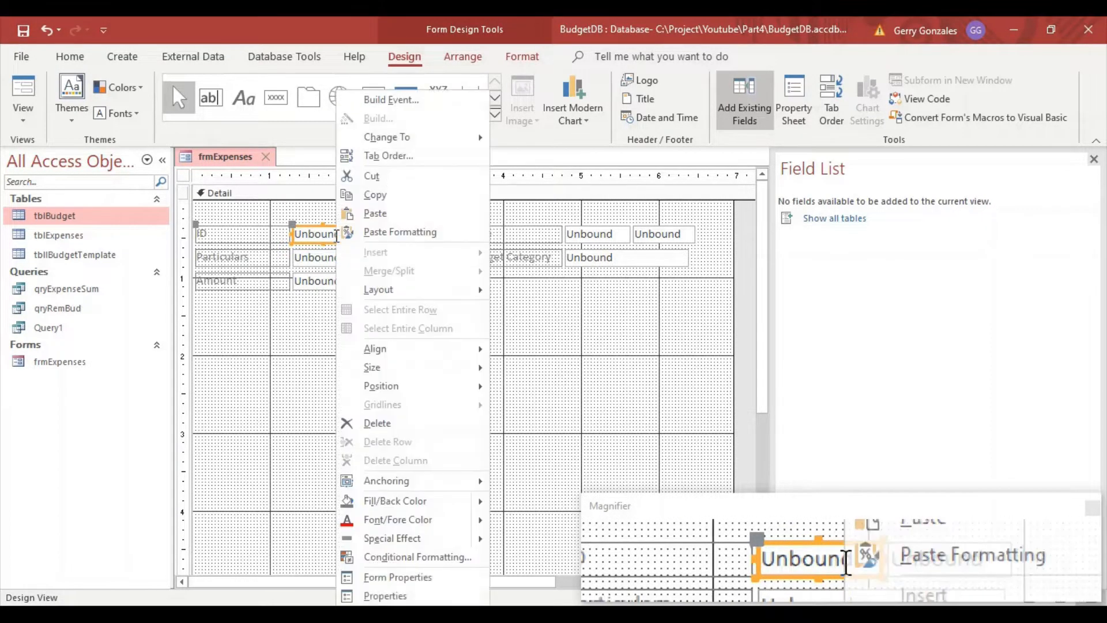
pyautogui.click(374, 598)
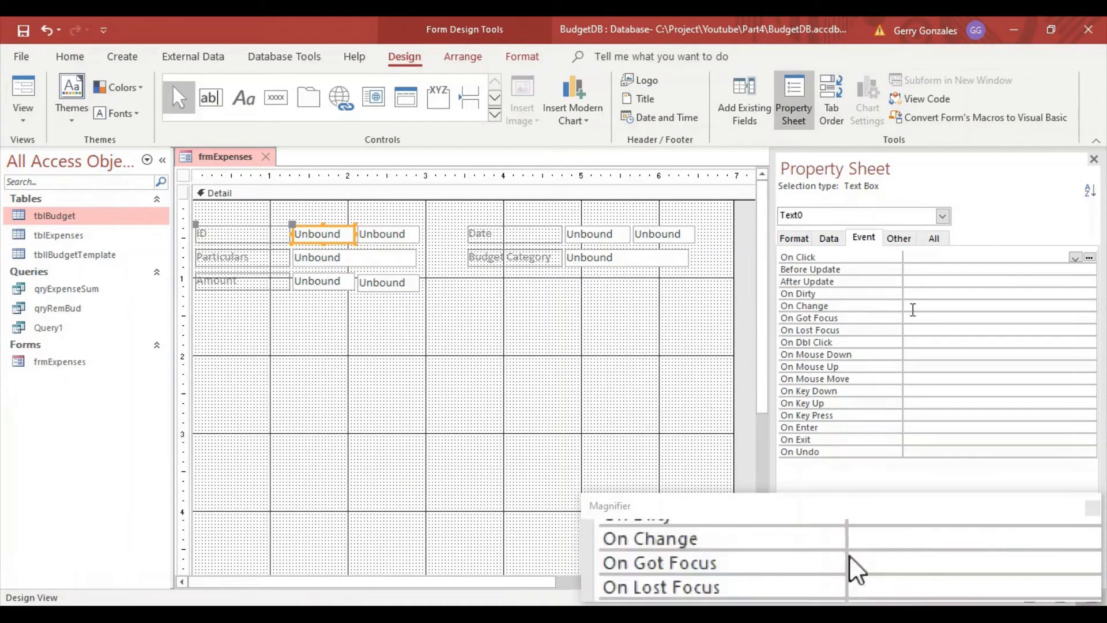
pyautogui.click(942, 239)
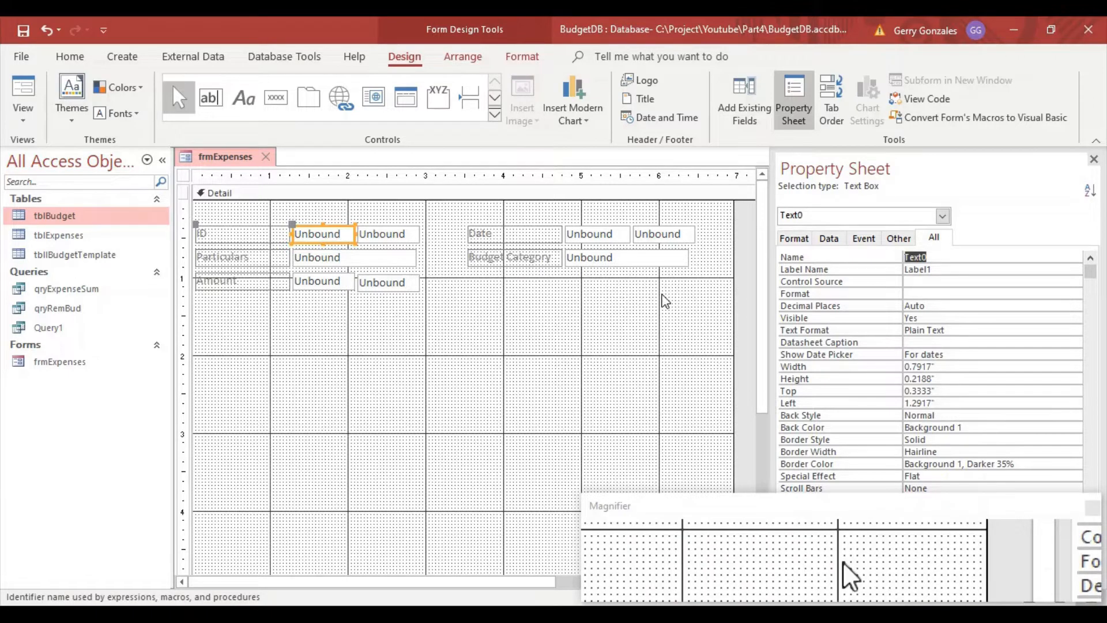
pyautogui.write('txtI')
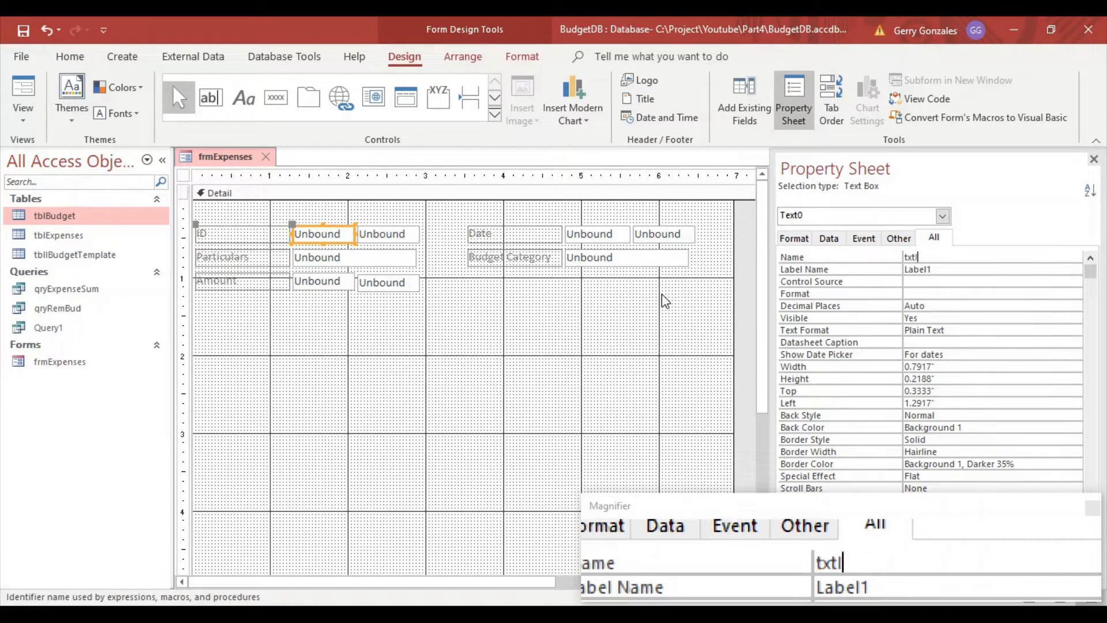
pyautogui.write('d')
pyautogui.press('BackSpace')
pyautogui.write('D1')
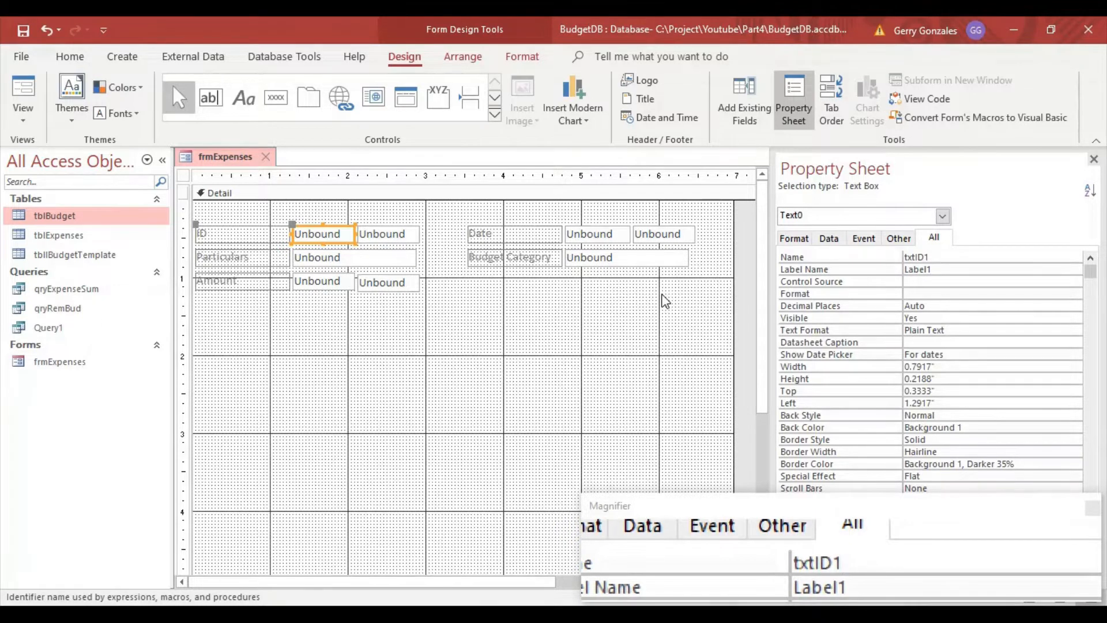
# Name the second text box in the ID row txtID2
pyautogui.click(806, 258)
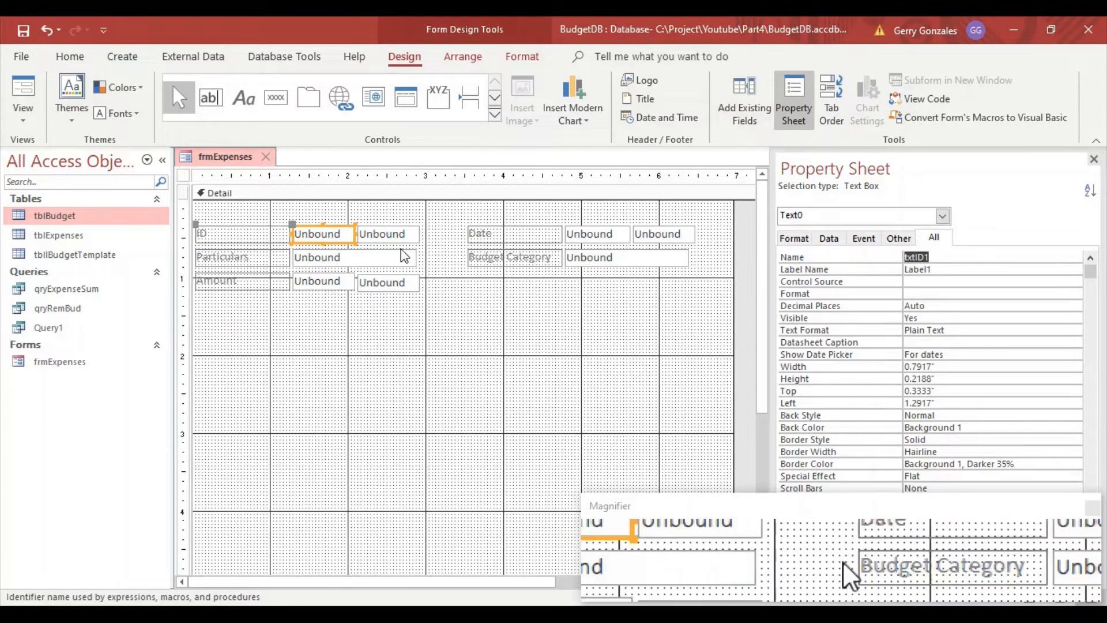
pyautogui.click(369, 241)
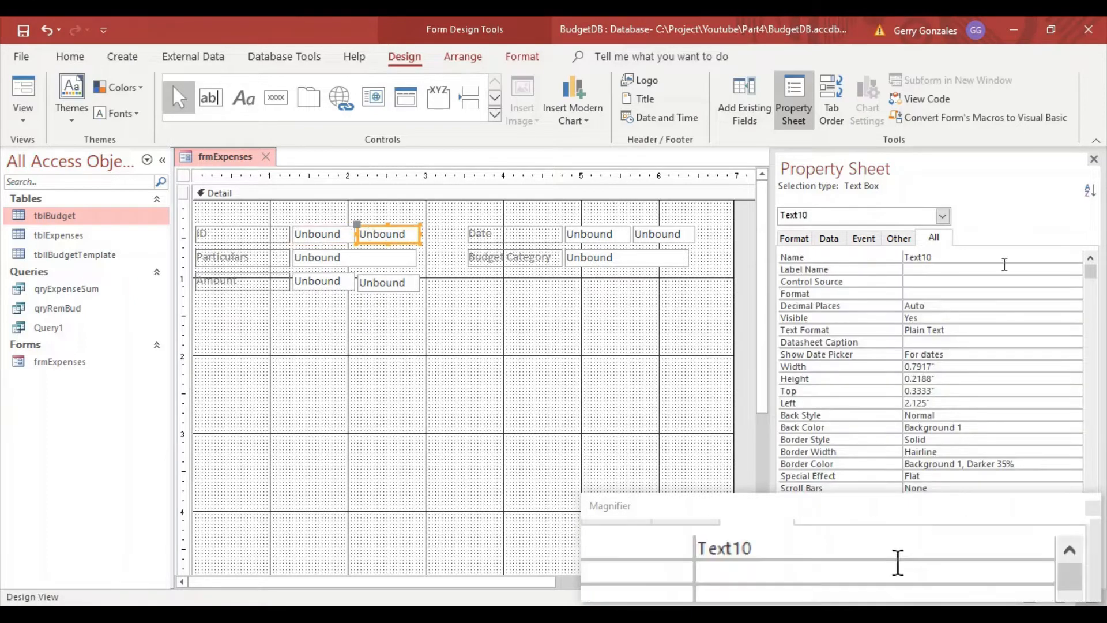
pyautogui.click(877, 260)
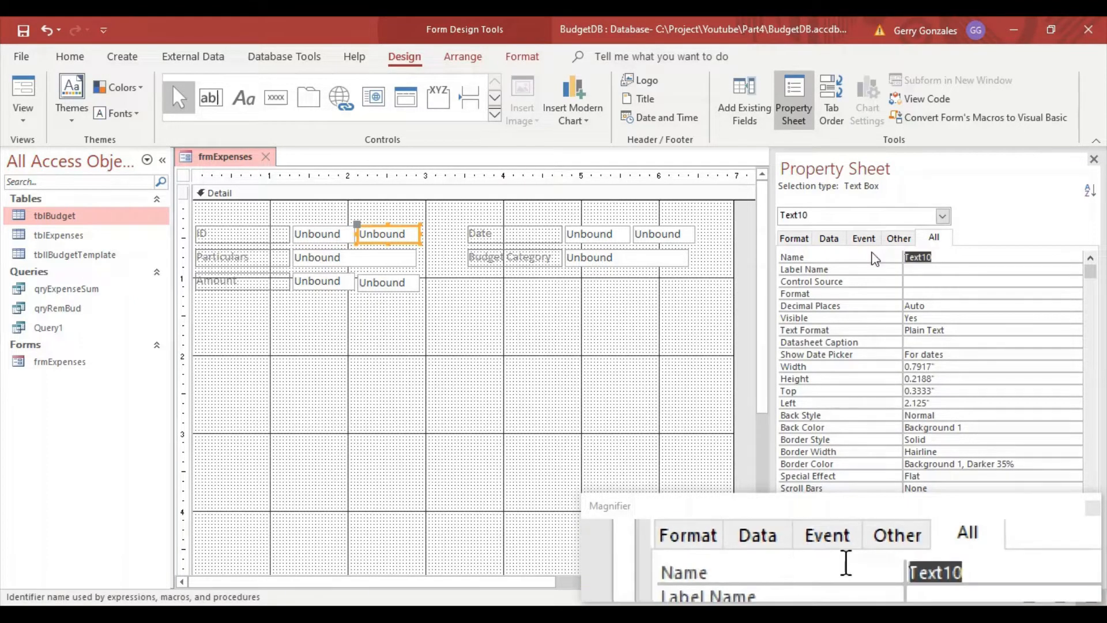
pyautogui.write('txtID1')
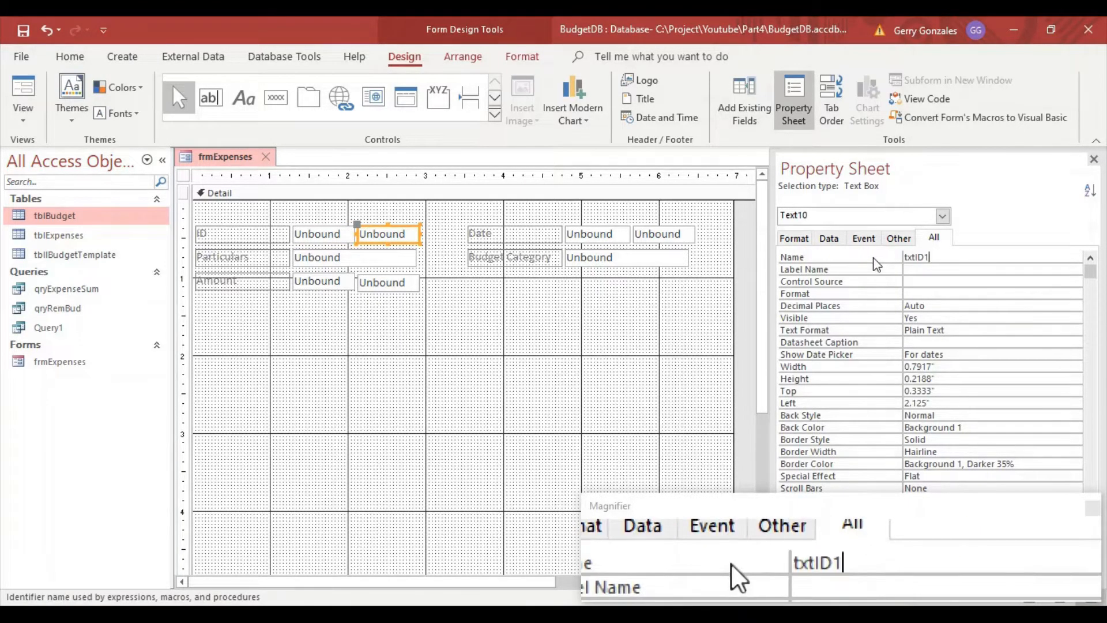
pyautogui.press('BackSpace')
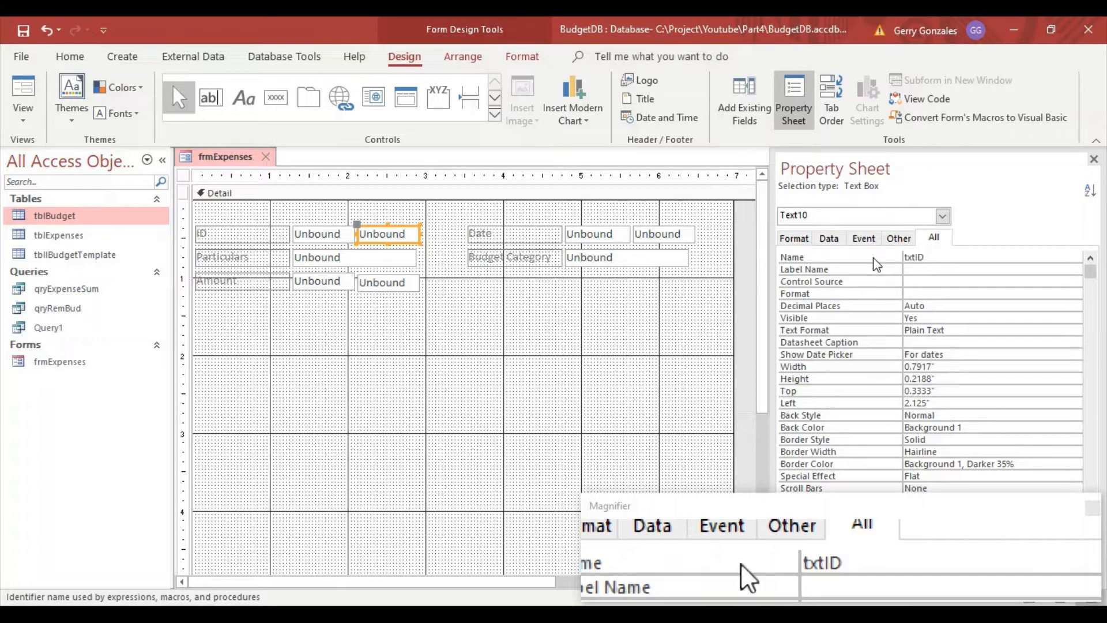
pyautogui.write('2')
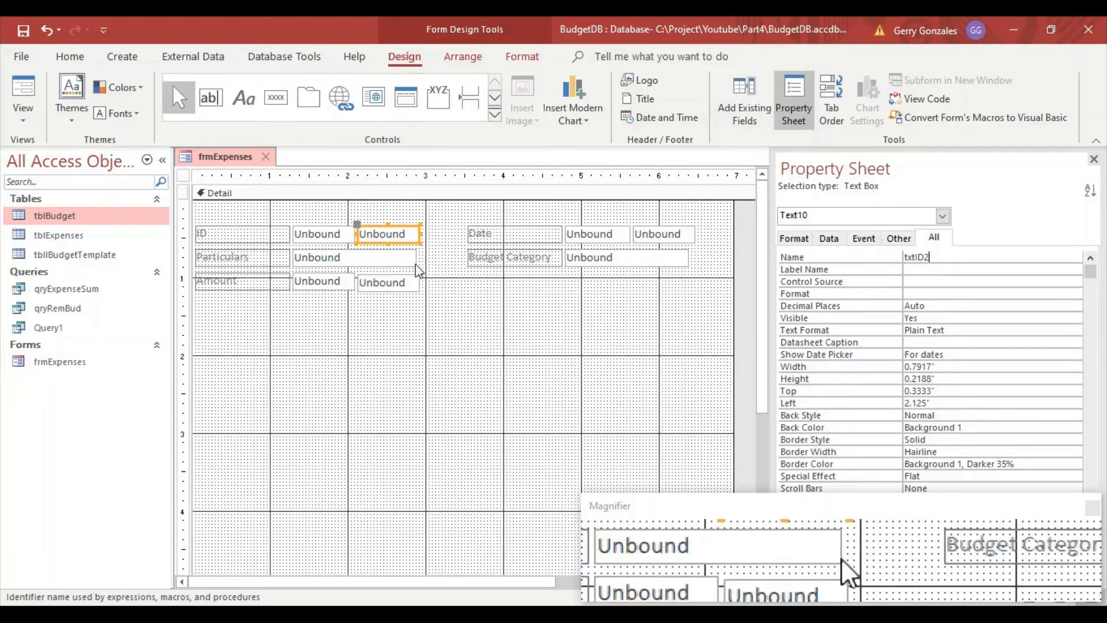
# Name the Particulars text box txtParticulars
pyautogui.click(397, 257)
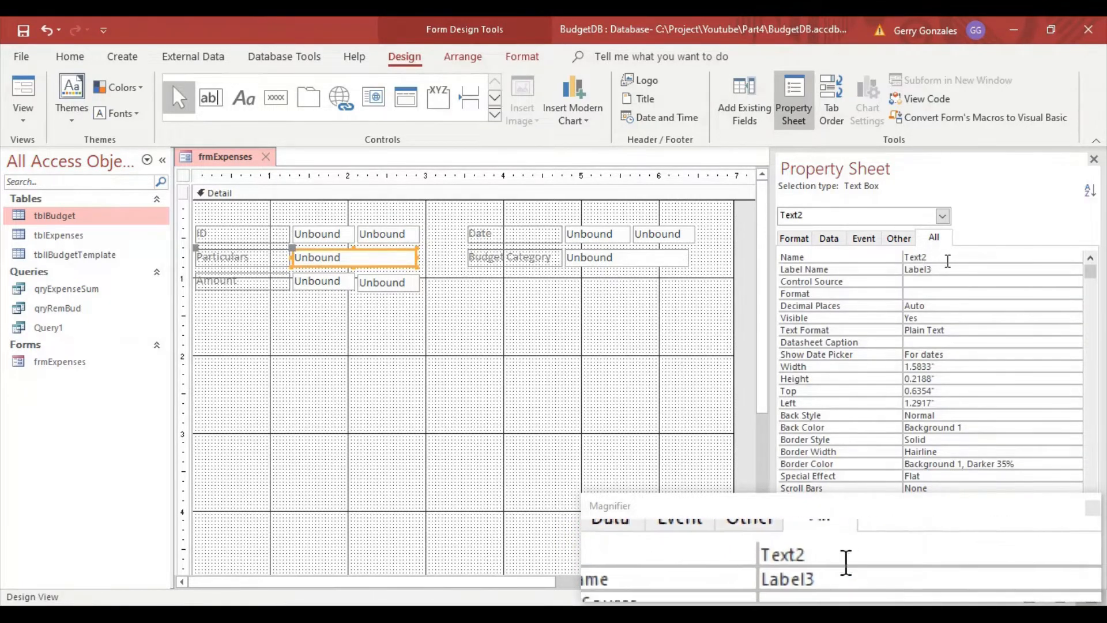
pyautogui.doubleClick(914, 257)
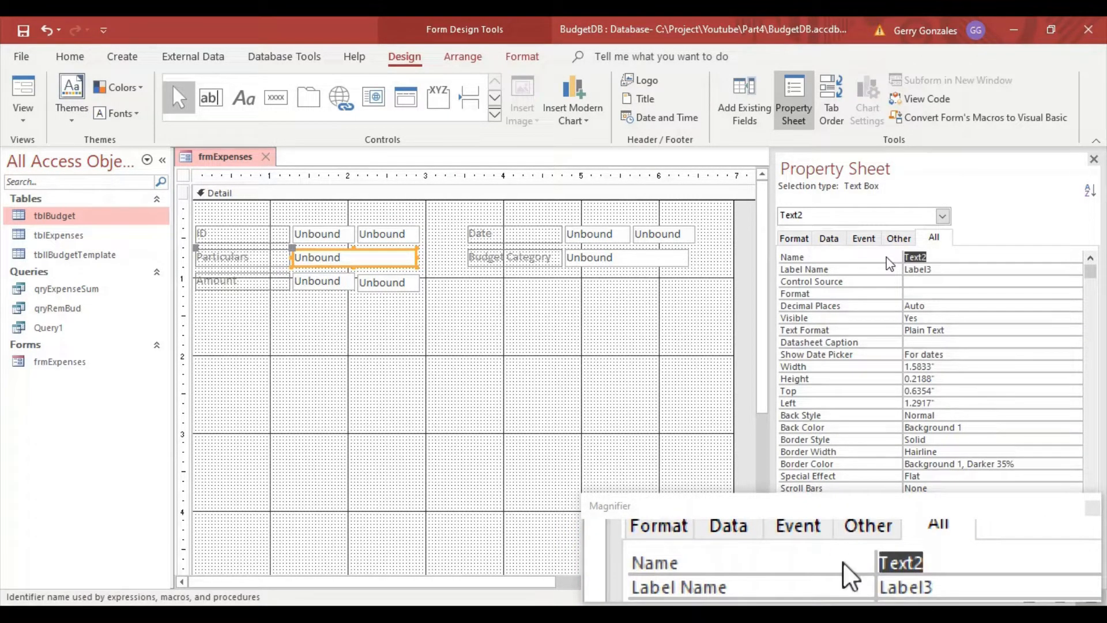
pyautogui.write('txt')
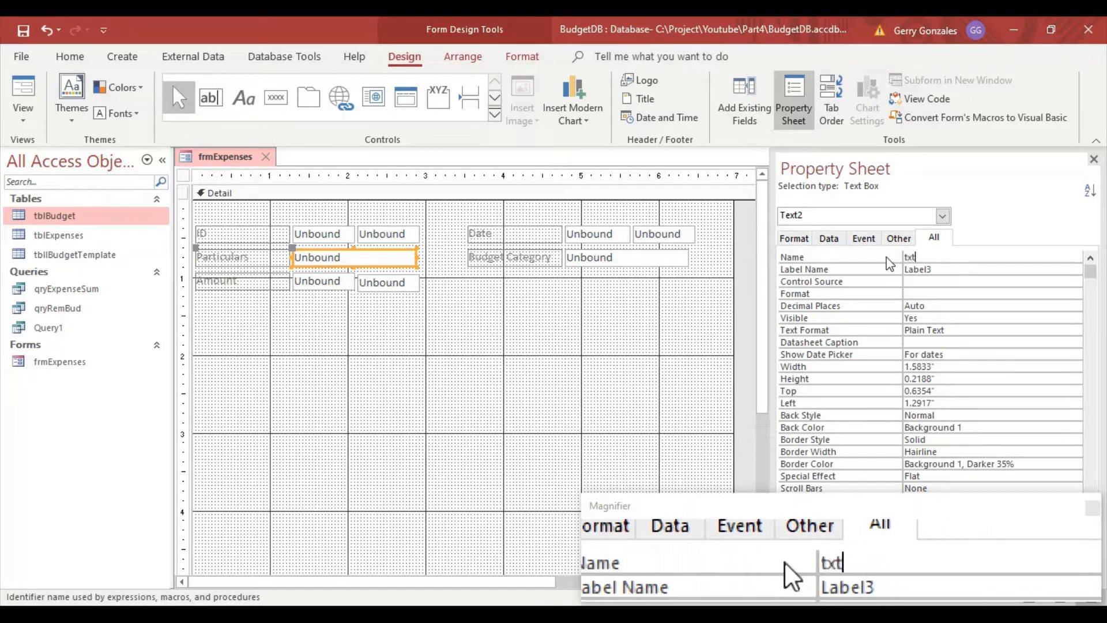
pyautogui.write('Particulars')
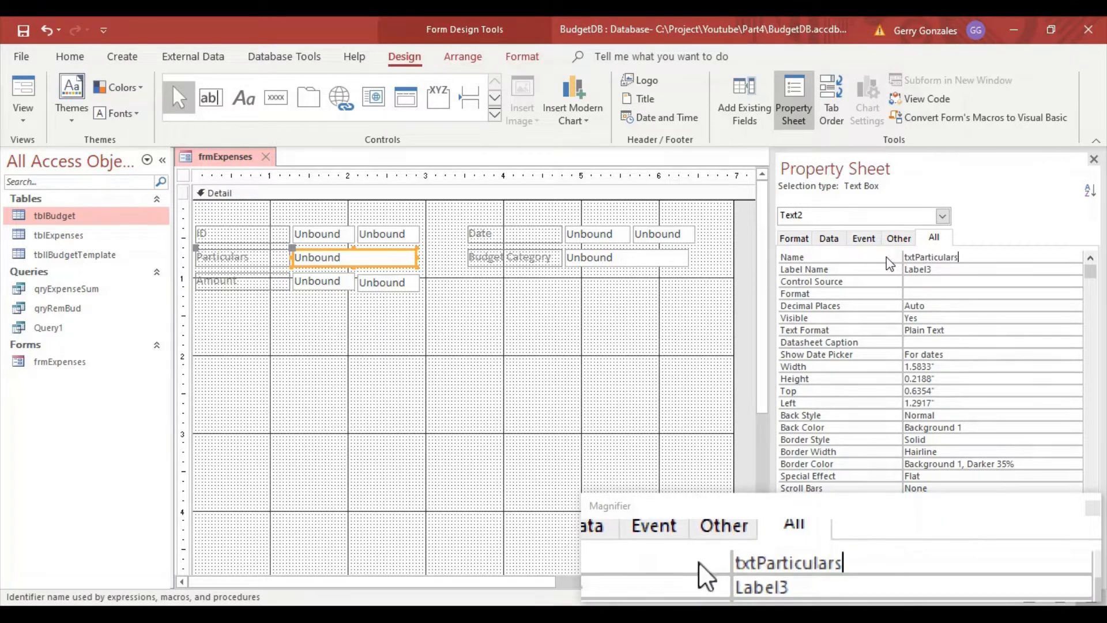
# Name the first text box in the Amount row txtAmount1
pyautogui.click(319, 282)
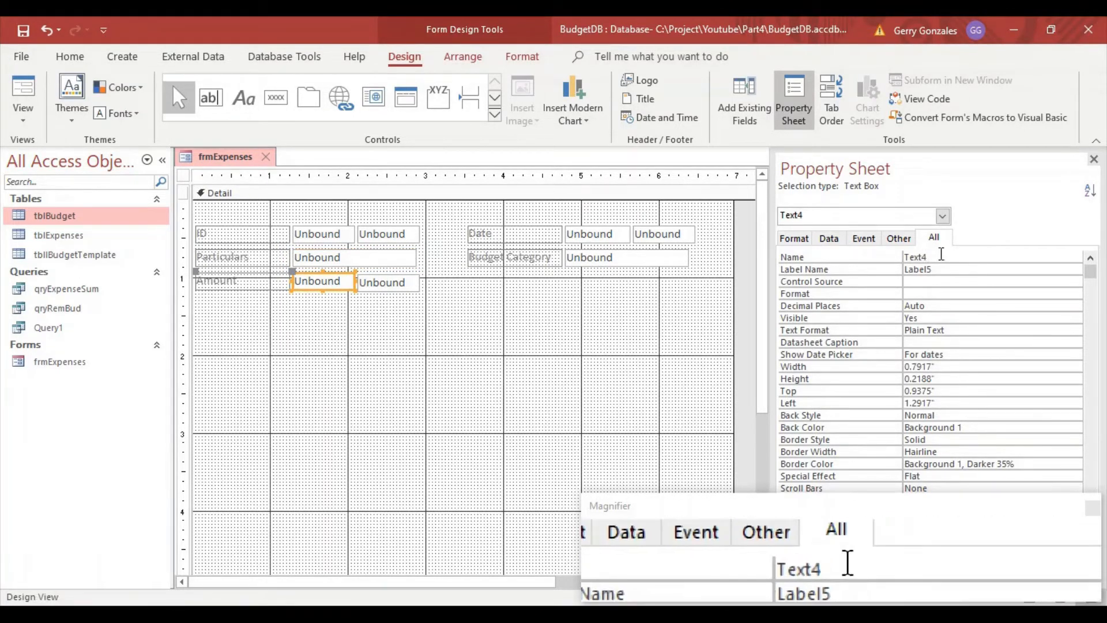
pyautogui.click(852, 259)
pyautogui.write('txt')
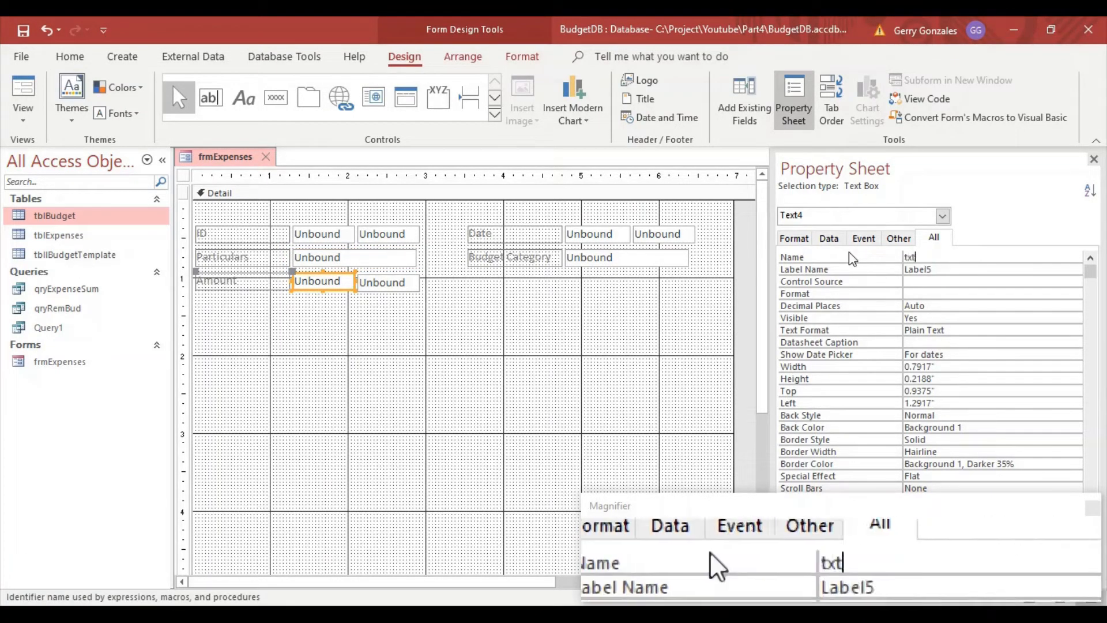
pyautogui.write('Amount1')
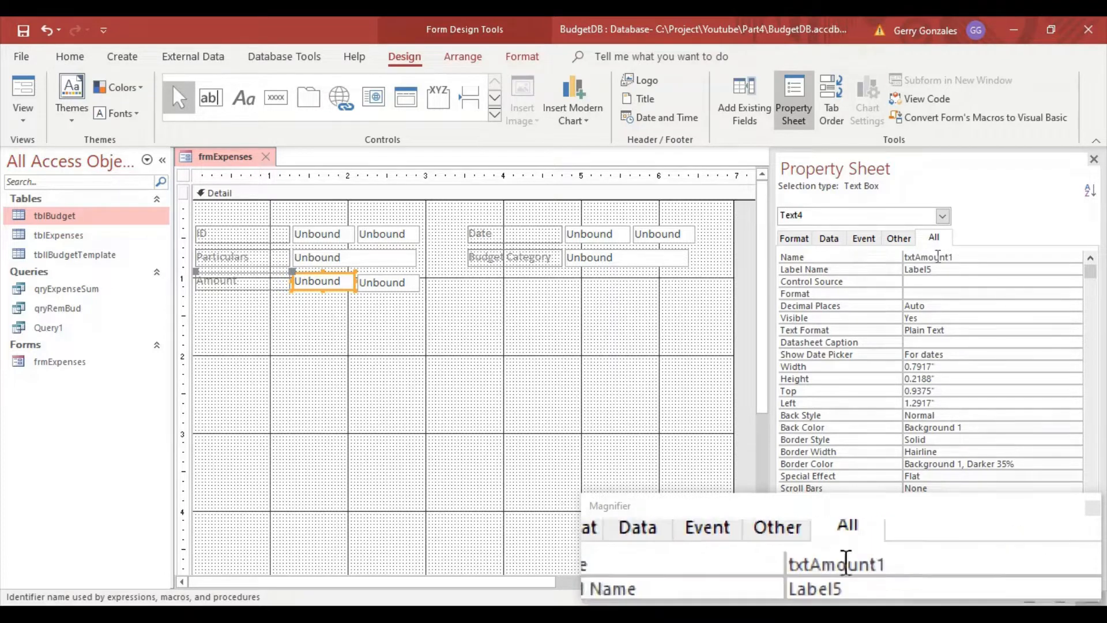
# Reuse the first Amount text box's name for the second text box in that row, changing it to txtAmount2
pyautogui.click(817, 261)
pyautogui.hotkey('ctrl', 'c')
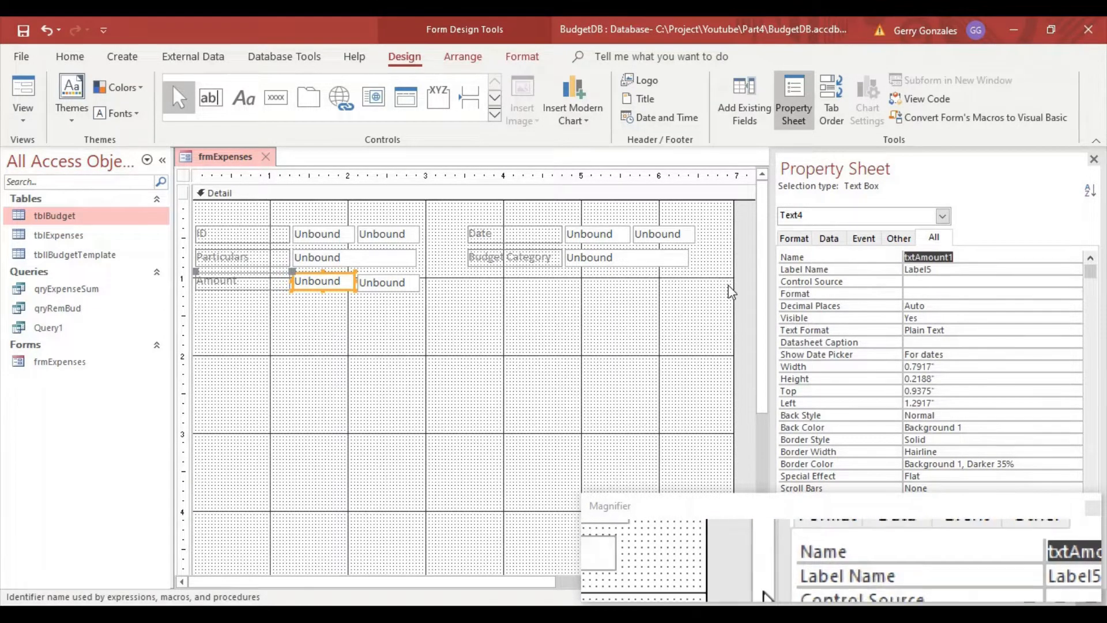
pyautogui.click(385, 285)
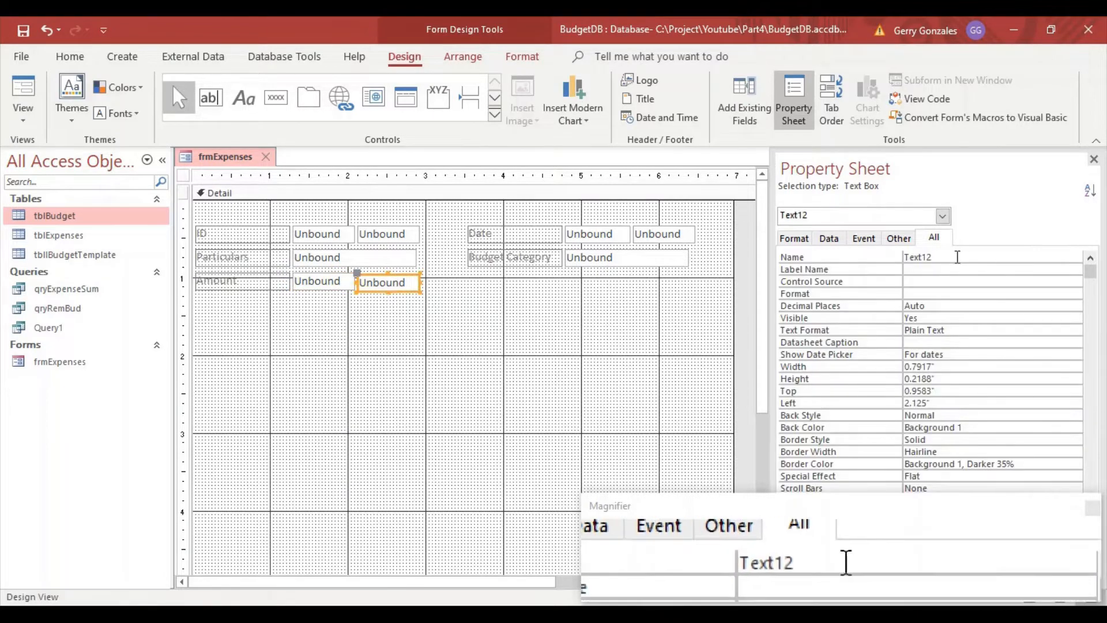
pyautogui.moveTo(957, 258); pyautogui.dragTo(690, 256)
pyautogui.hotkey('ctrl', 'v')
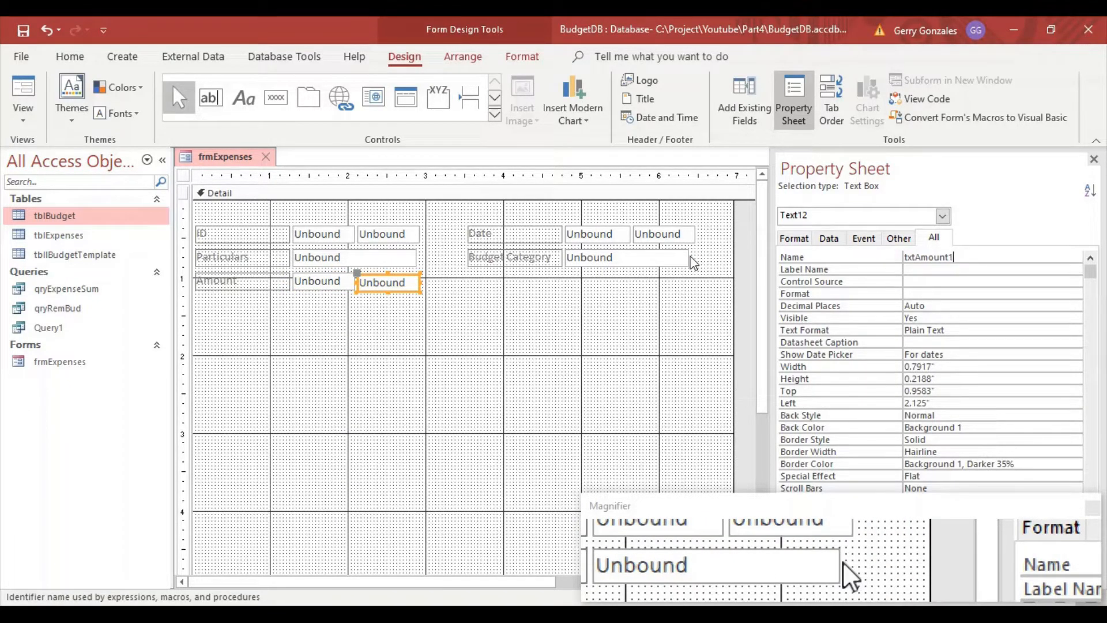
pyautogui.press('BackSpace')
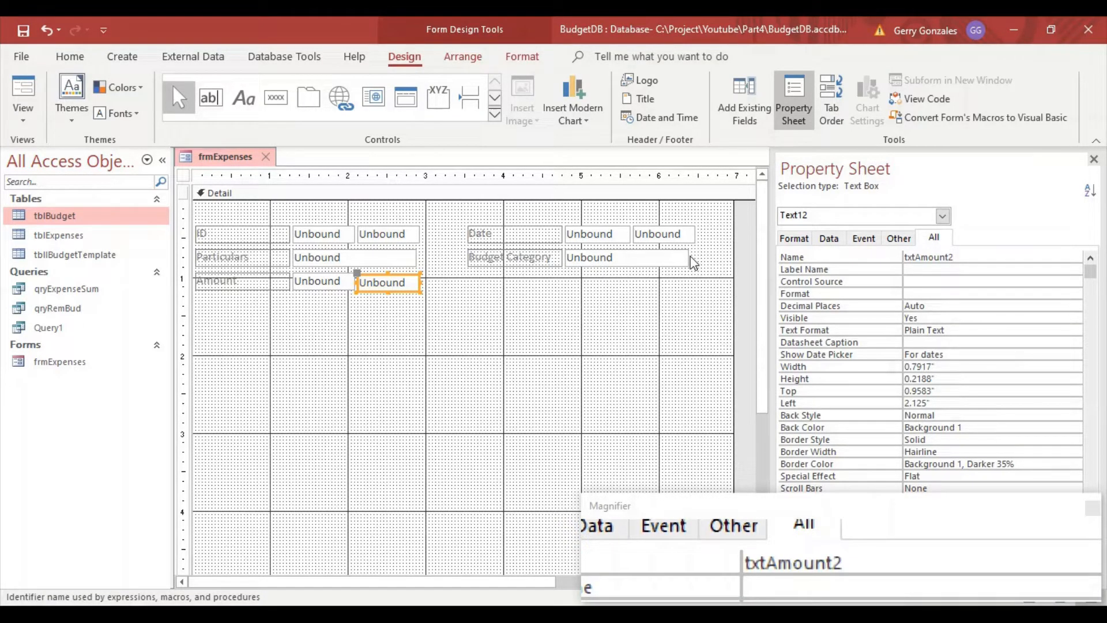
# Name the first text box in the Date row txtDate1
pyautogui.click(596, 235)
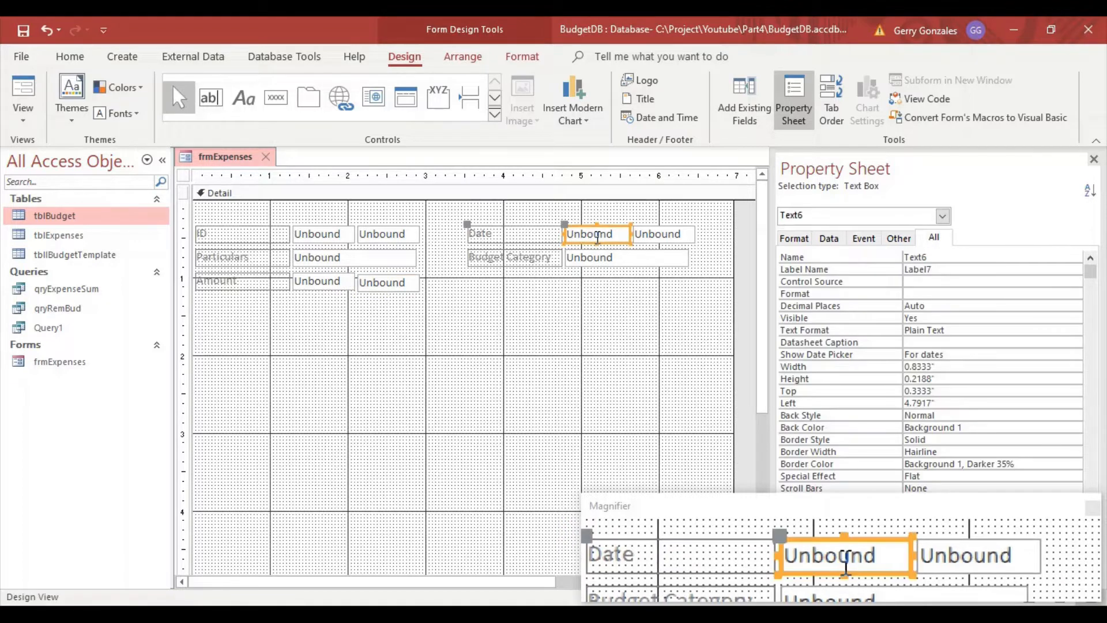
pyautogui.moveTo(963, 254); pyautogui.dragTo(893, 255)
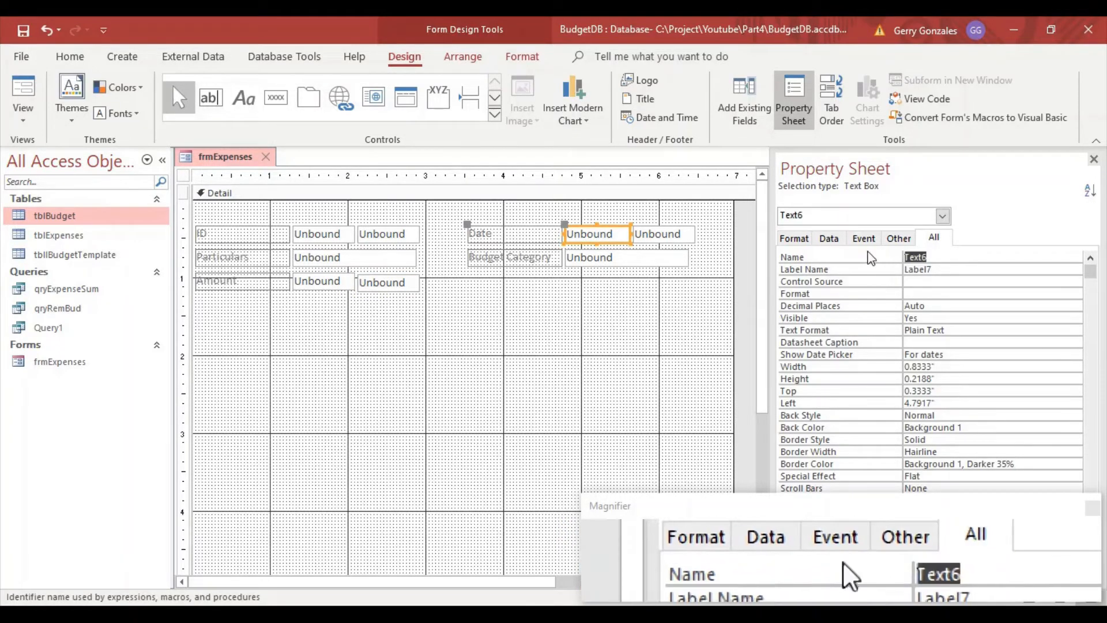
pyautogui.write('txt')
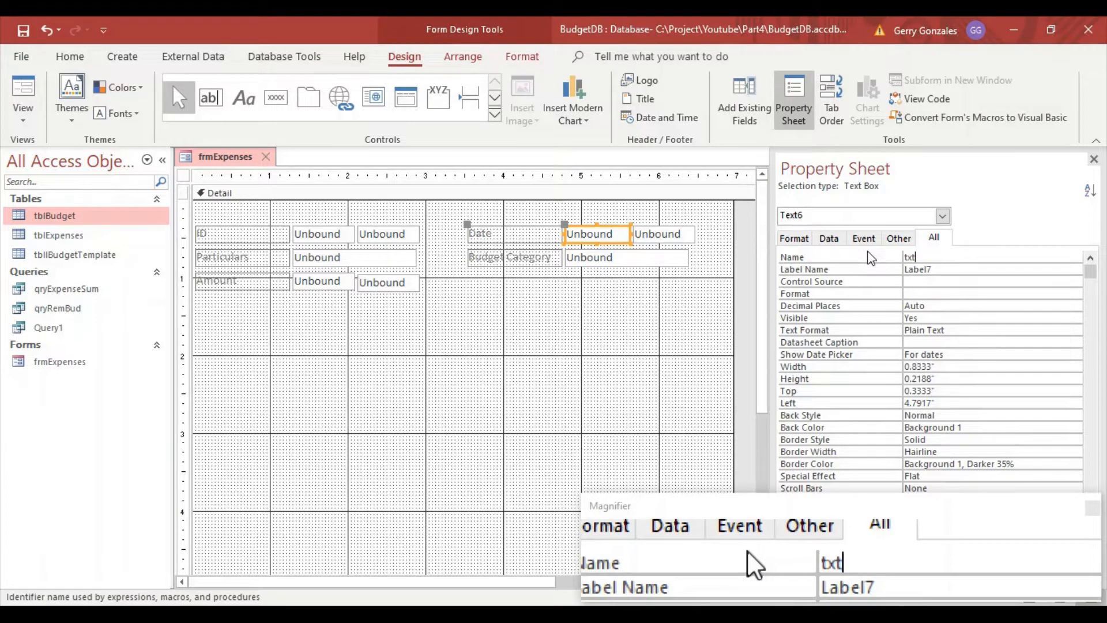
pyautogui.write('Date1')
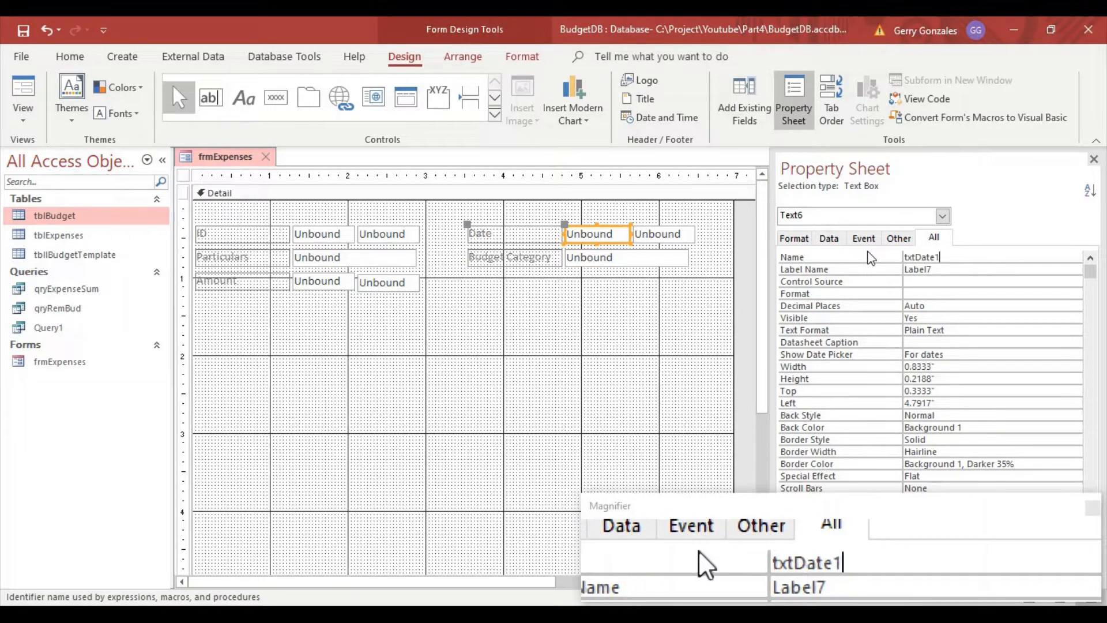
# Reuse the first Date text box's name for the second text box in that row, changing it to txtDate2
pyautogui.click(853, 264)
pyautogui.hotkey('ctrl', 'c')
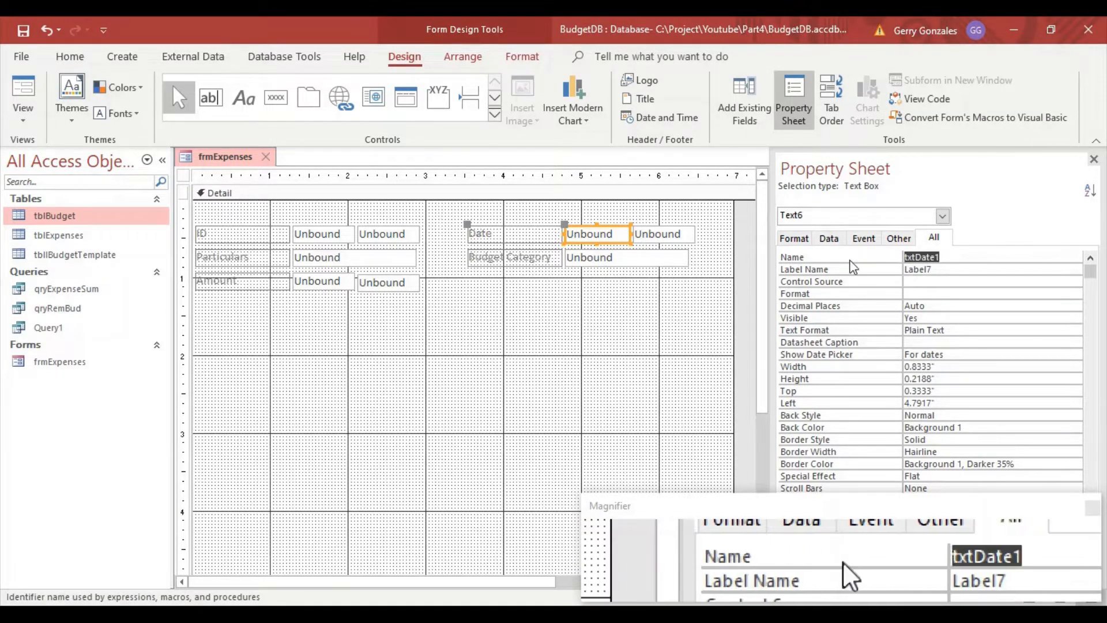
pyautogui.click(661, 238)
pyautogui.click(794, 257)
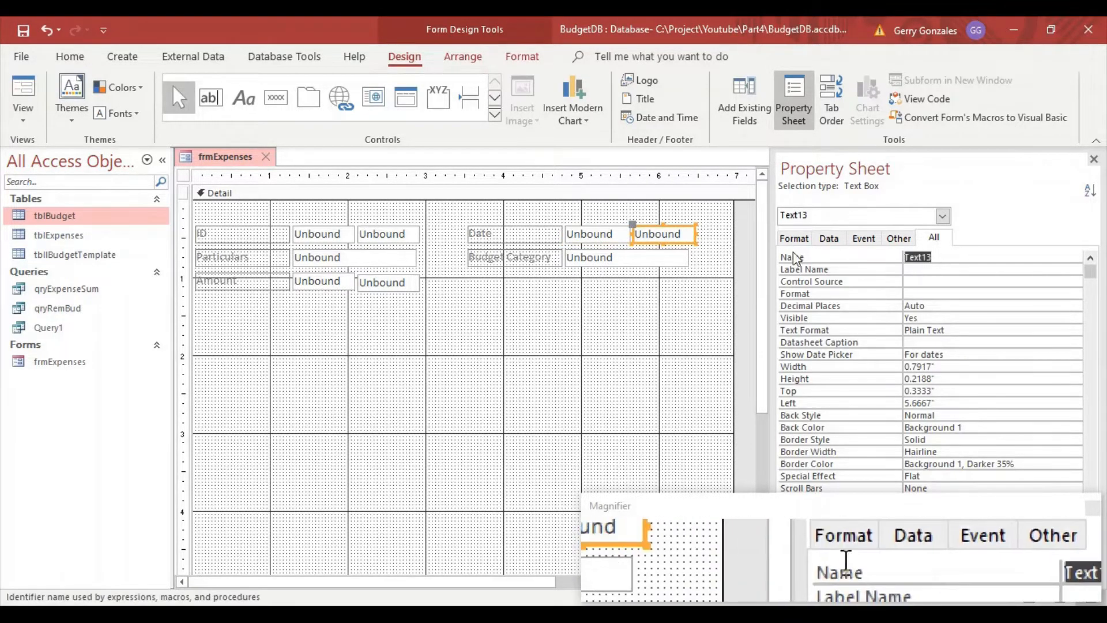
pyautogui.hotkey('ctrl', 'v')
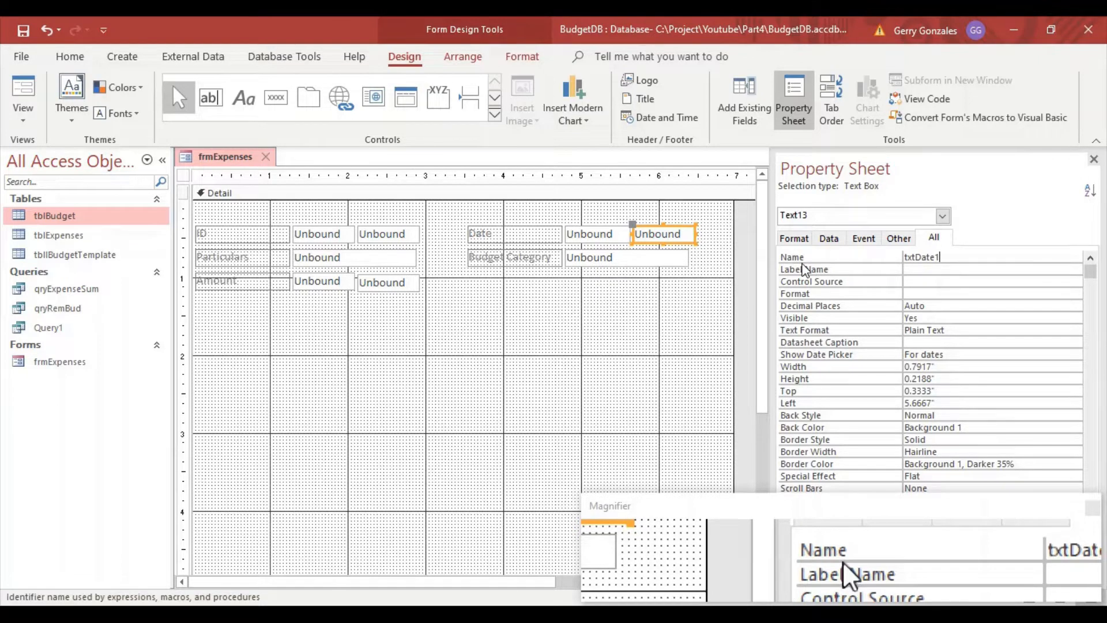
pyautogui.press('BackSpace')
pyautogui.write('2')
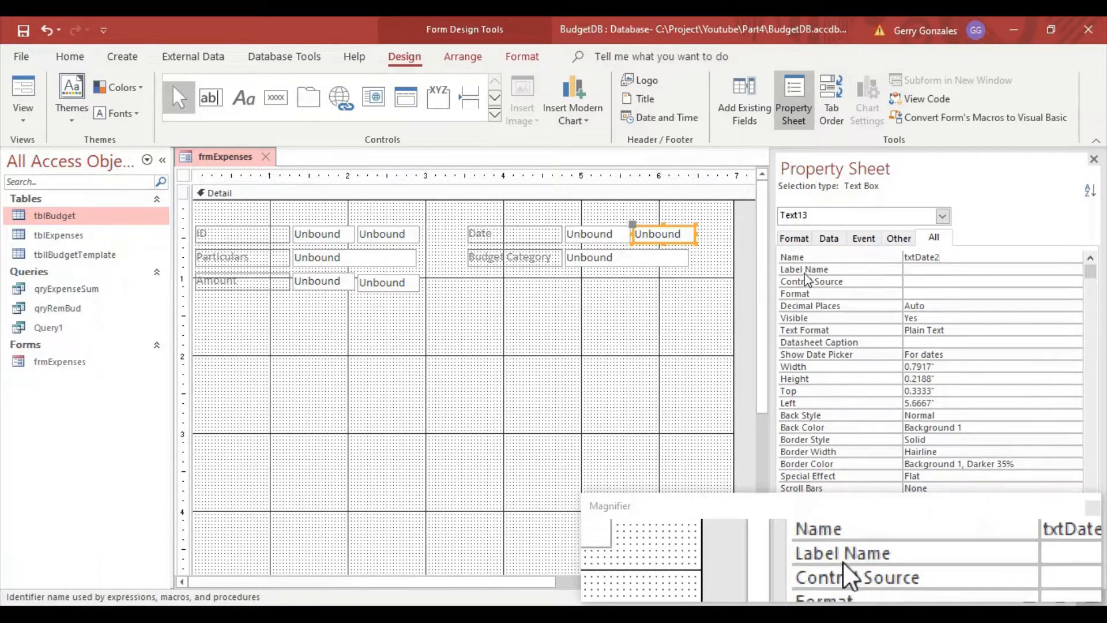
# Name the Budget Category text box txtBudCat and save the form
pyautogui.click(634, 258)
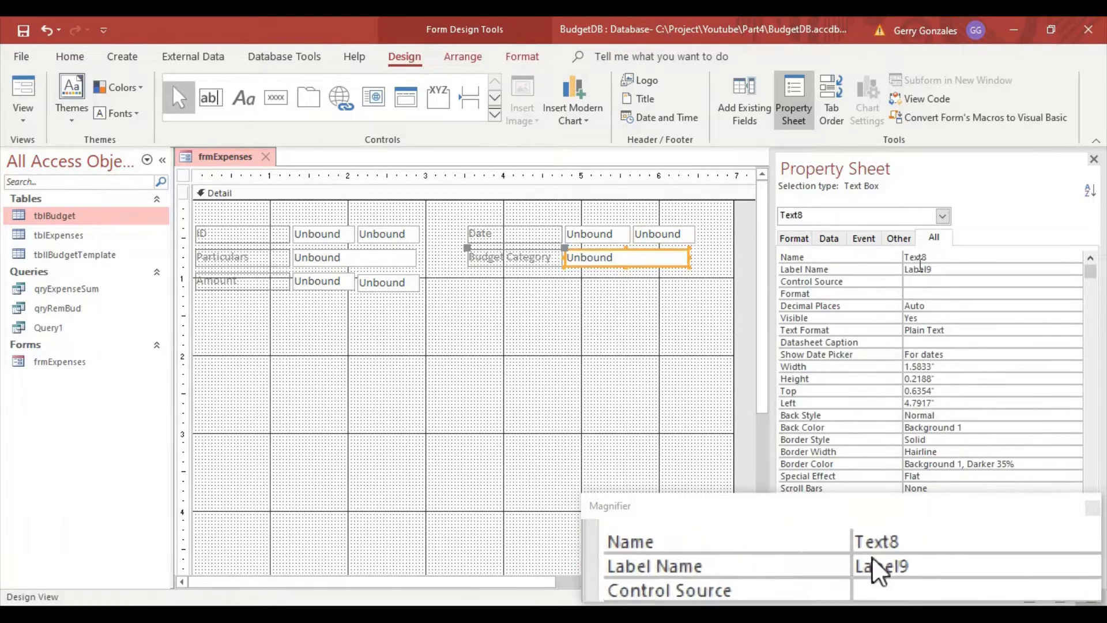
pyautogui.click(886, 260)
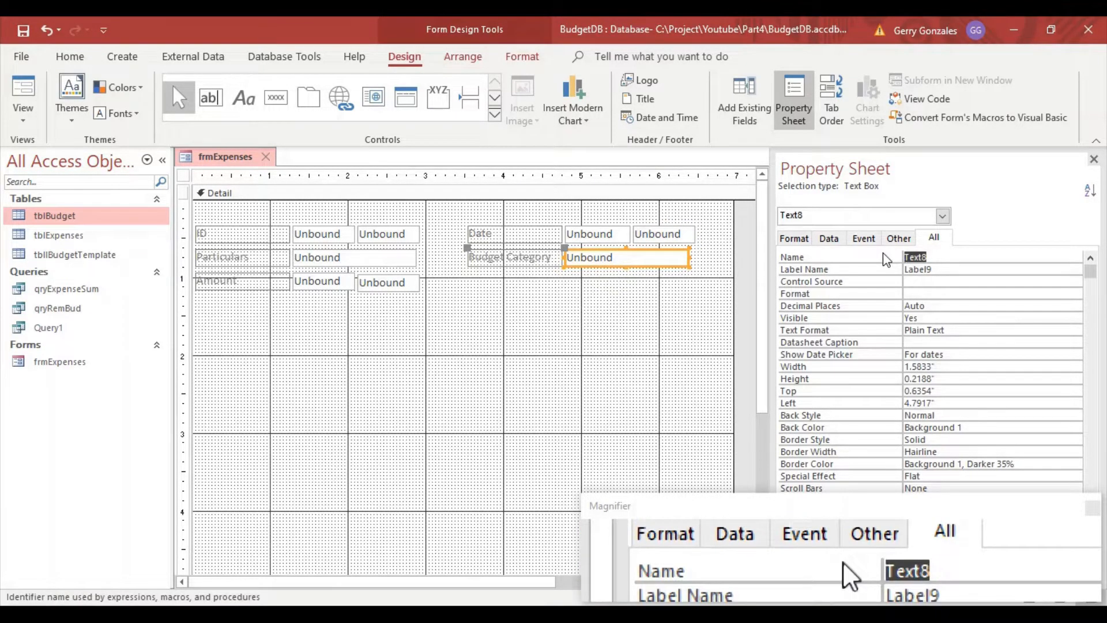
pyautogui.write('txtBud')
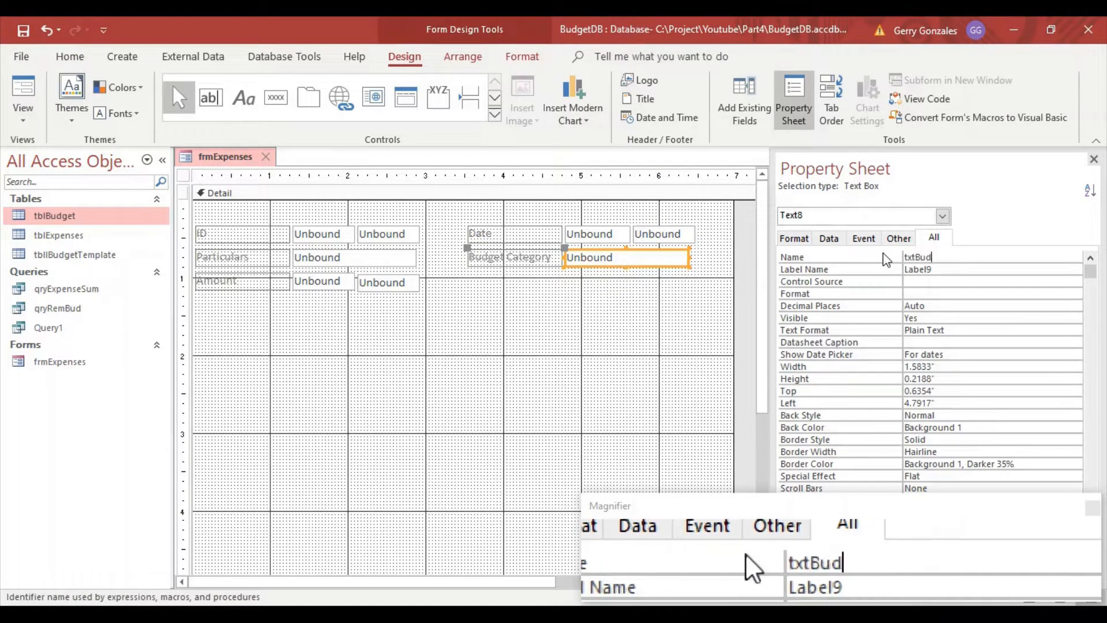
pyautogui.write('Cat')
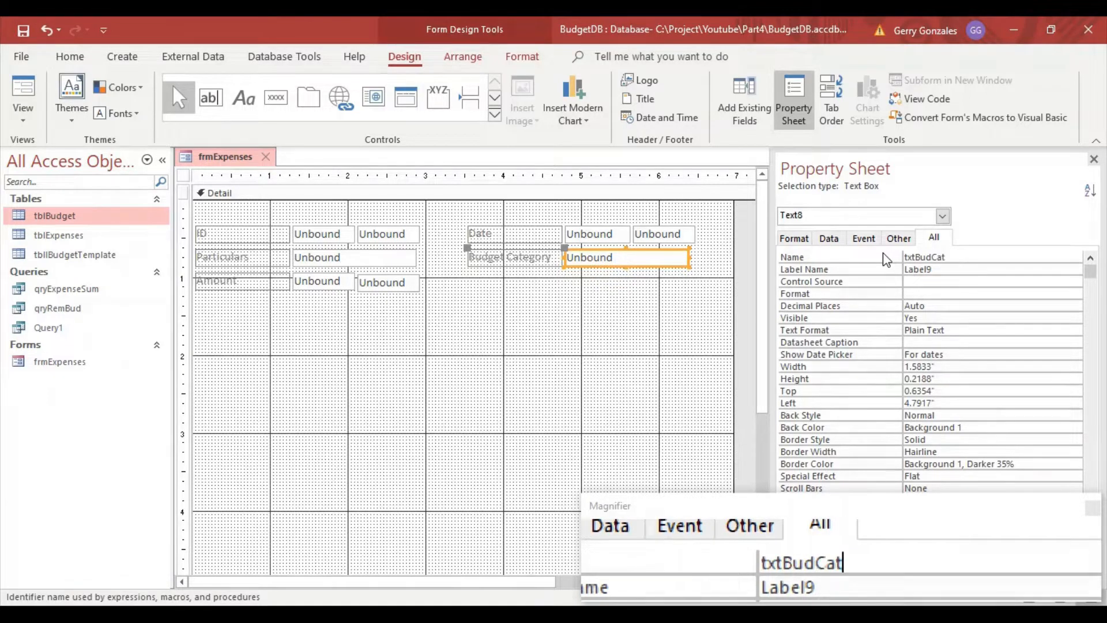
pyautogui.click(924, 270)
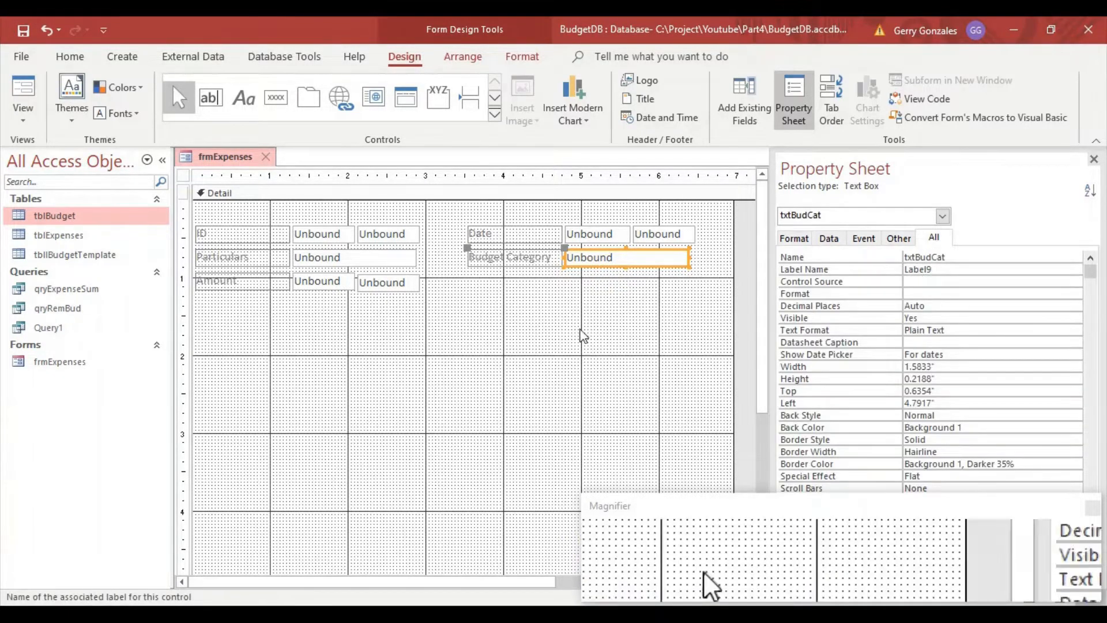
pyautogui.click(504, 319)
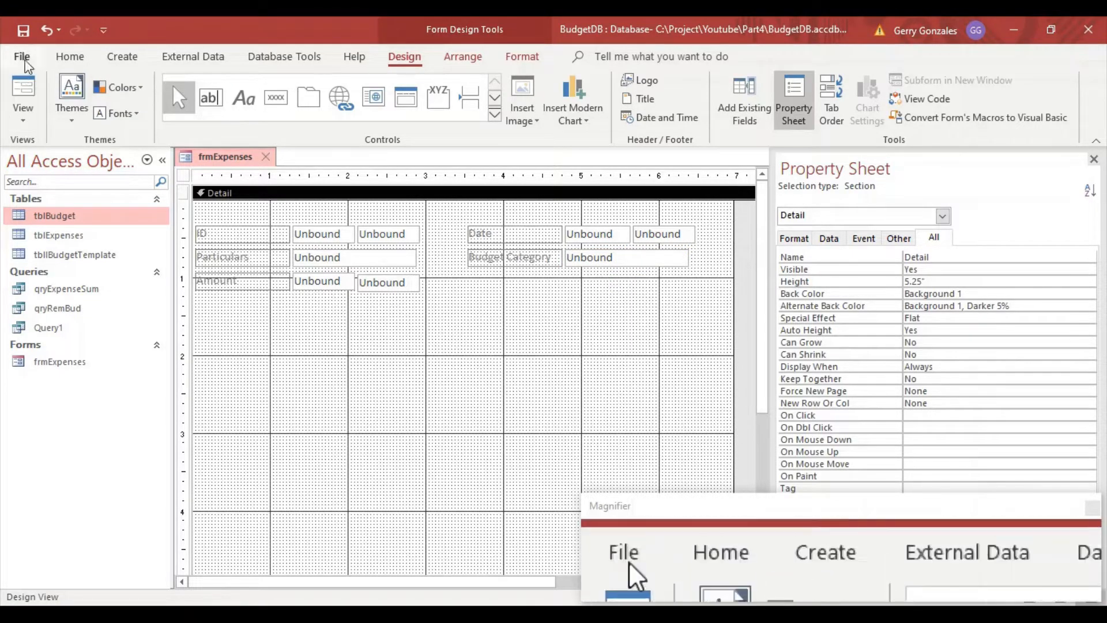
pyautogui.click(27, 27)
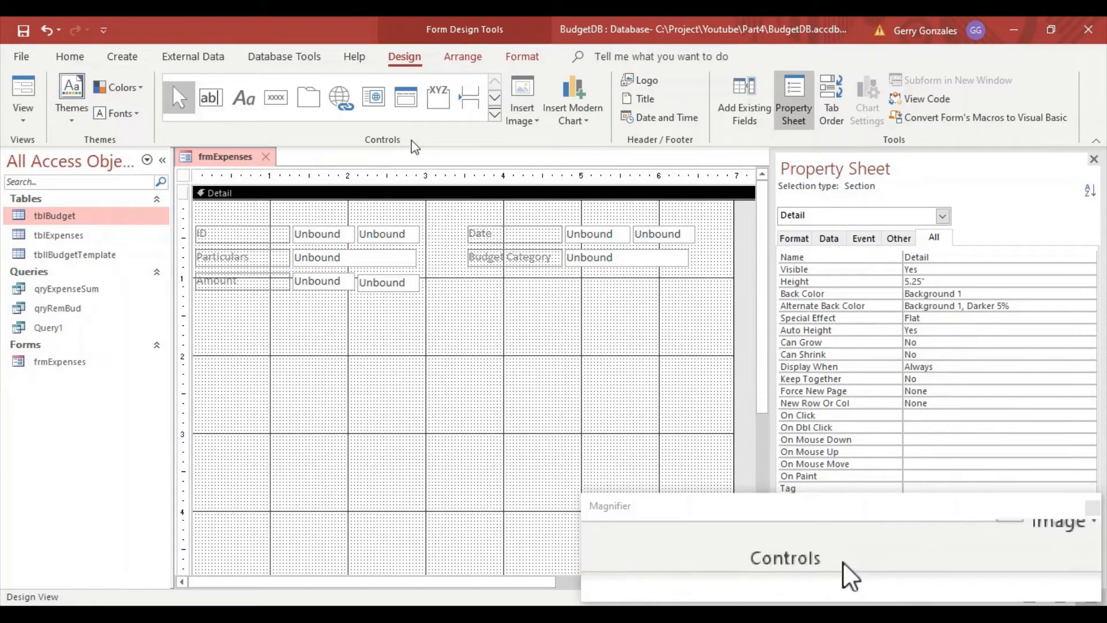
# Draw a command button about 0.92" by 0.33" below the Budget Category row without using the wizard, and caption it Clear
pyautogui.click(276, 99)
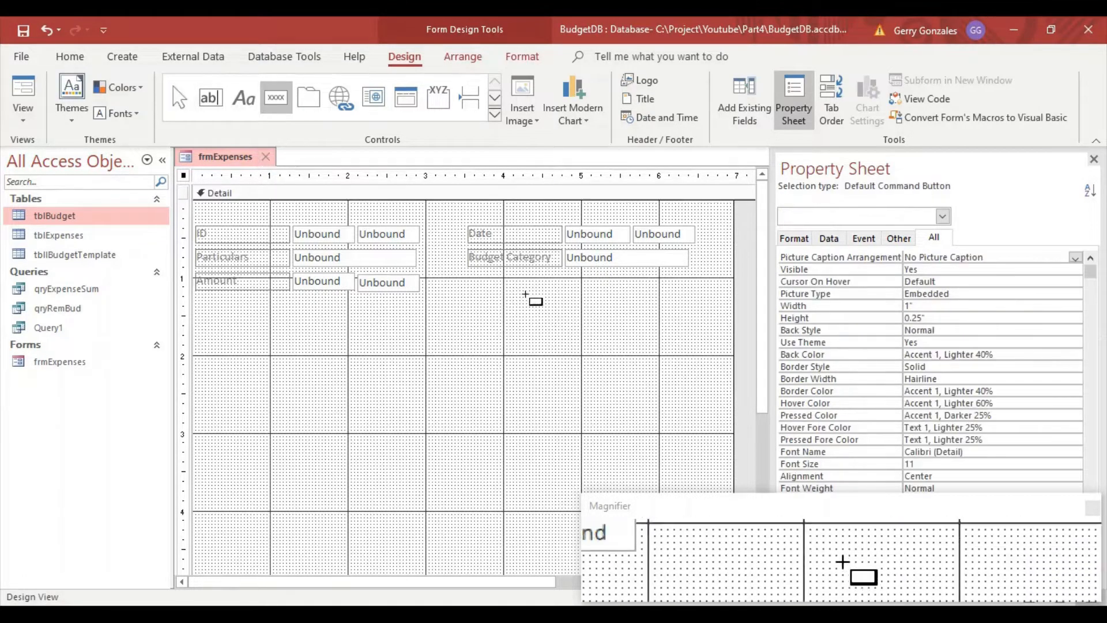
pyautogui.moveTo(534, 304); pyautogui.dragTo(597, 310)
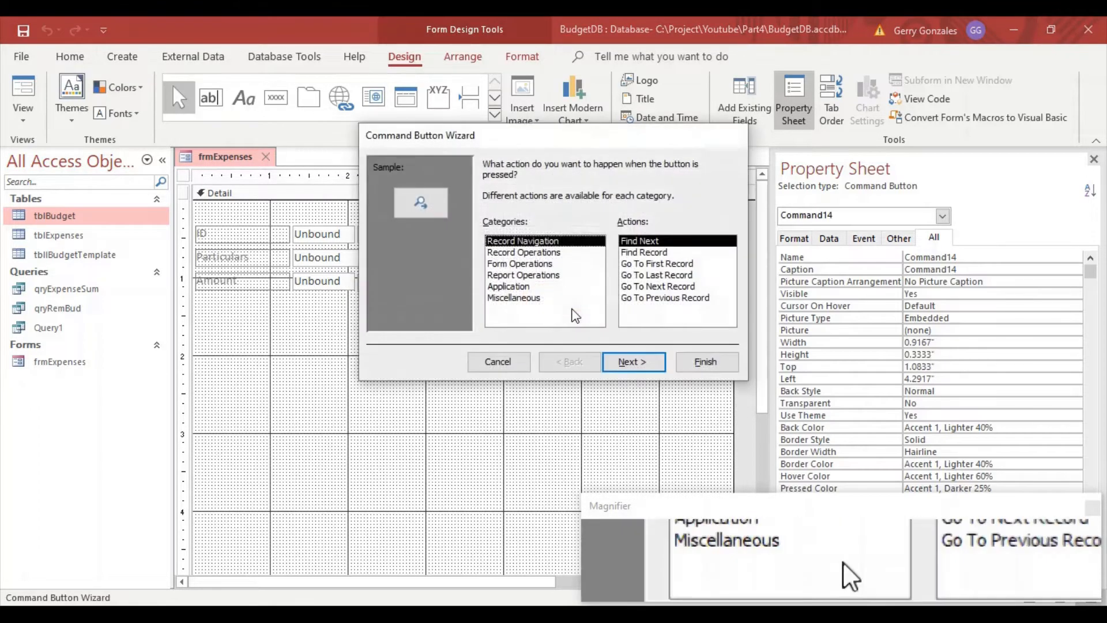
pyautogui.click(499, 361)
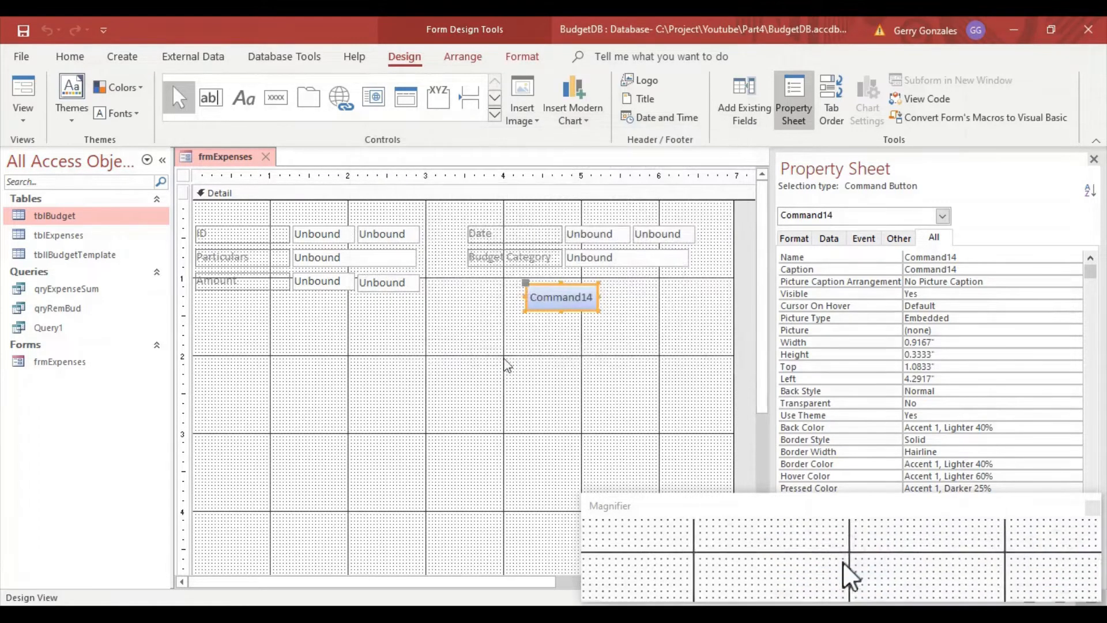
pyautogui.moveTo(594, 301); pyautogui.dragTo(527, 299)
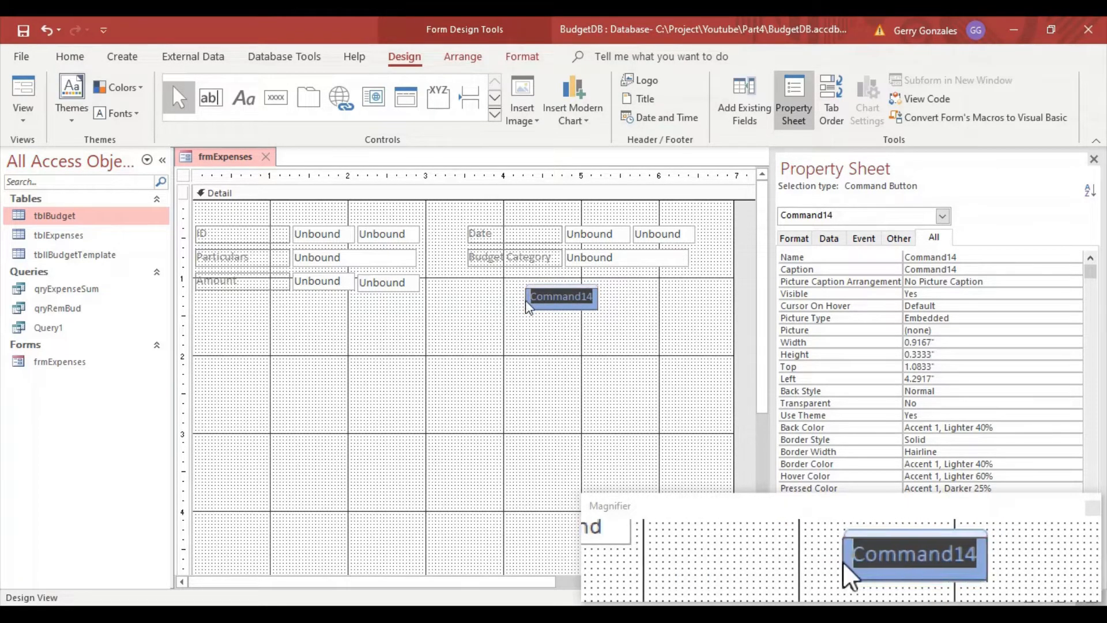
pyautogui.write('Clear')
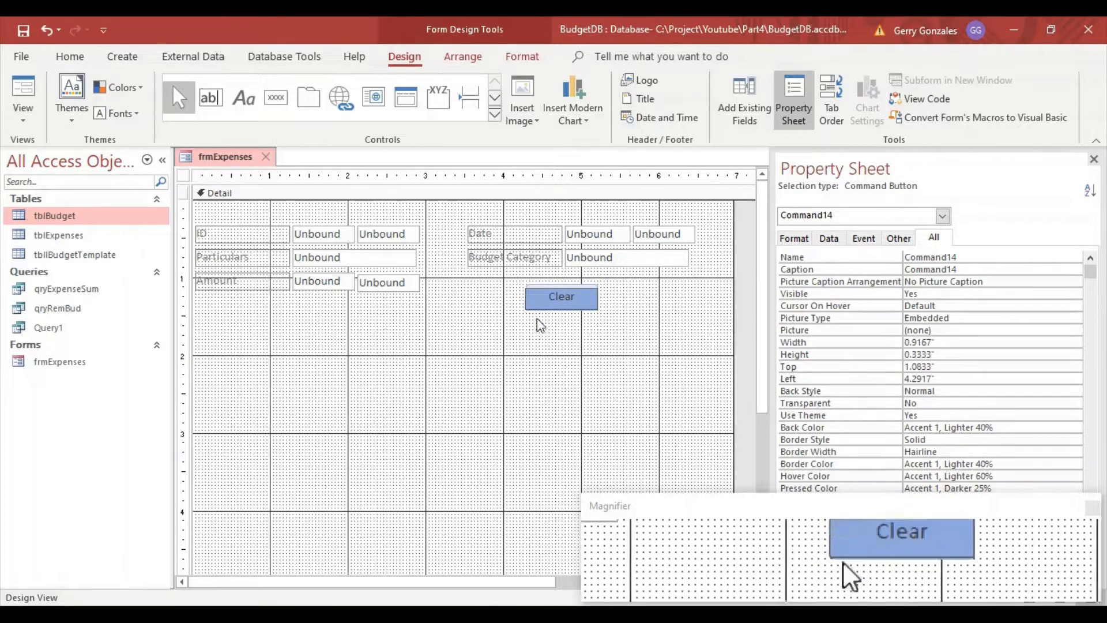
pyautogui.click(588, 321)
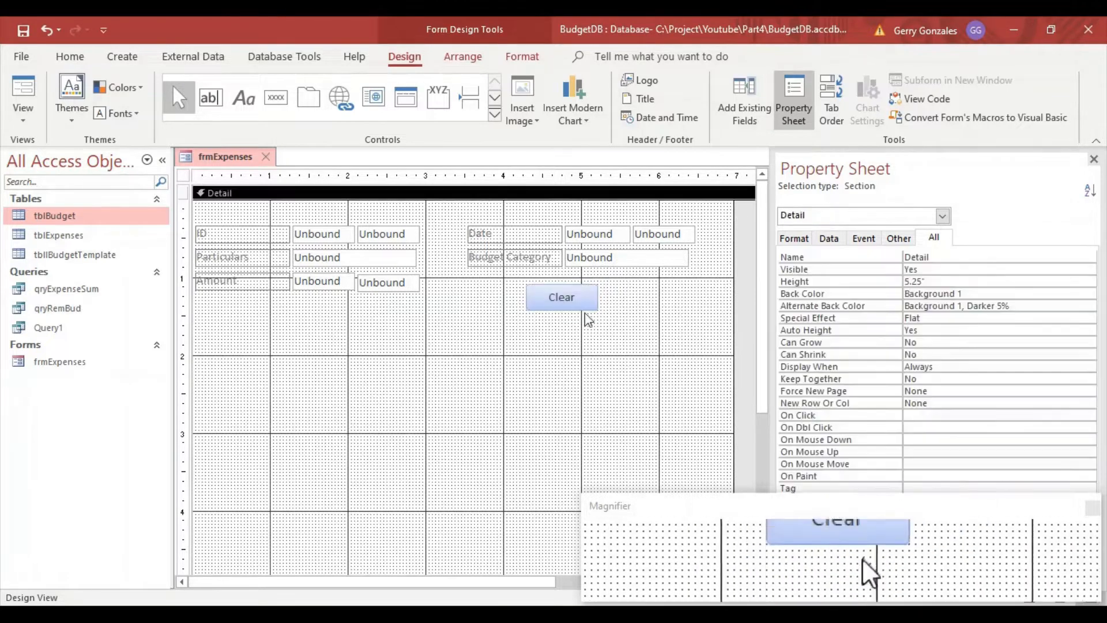
# Duplicate the Clear button, place the copy directly beside it on the right with the caption Search, and save the form
pyautogui.click(560, 305)
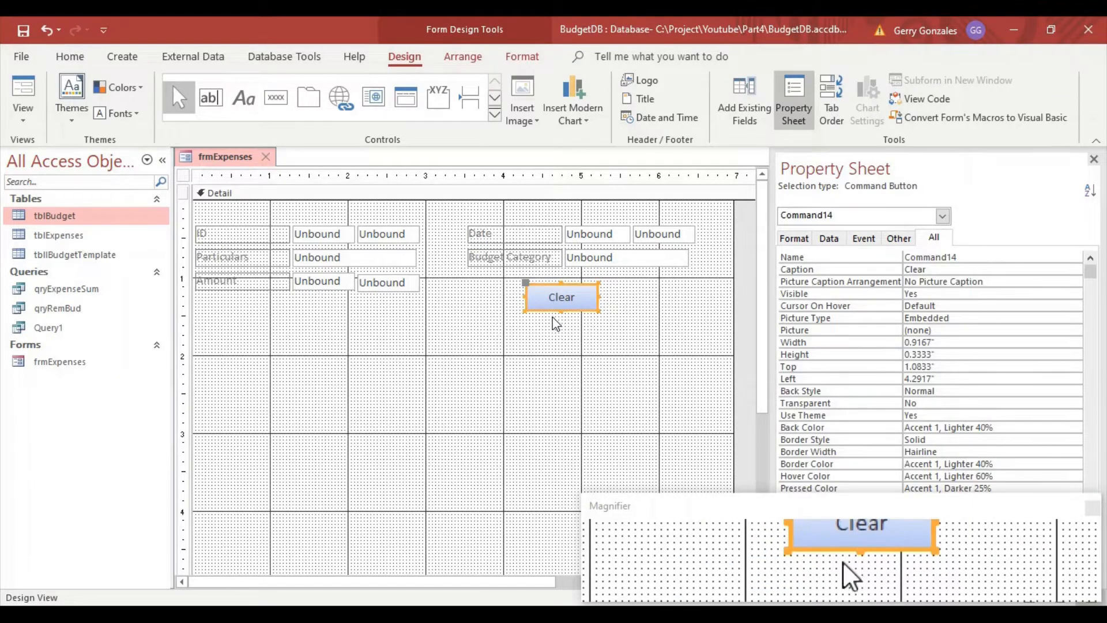
pyautogui.hotkey('ctrl', 'c')
pyautogui.hotkey('ctrl', 'v')
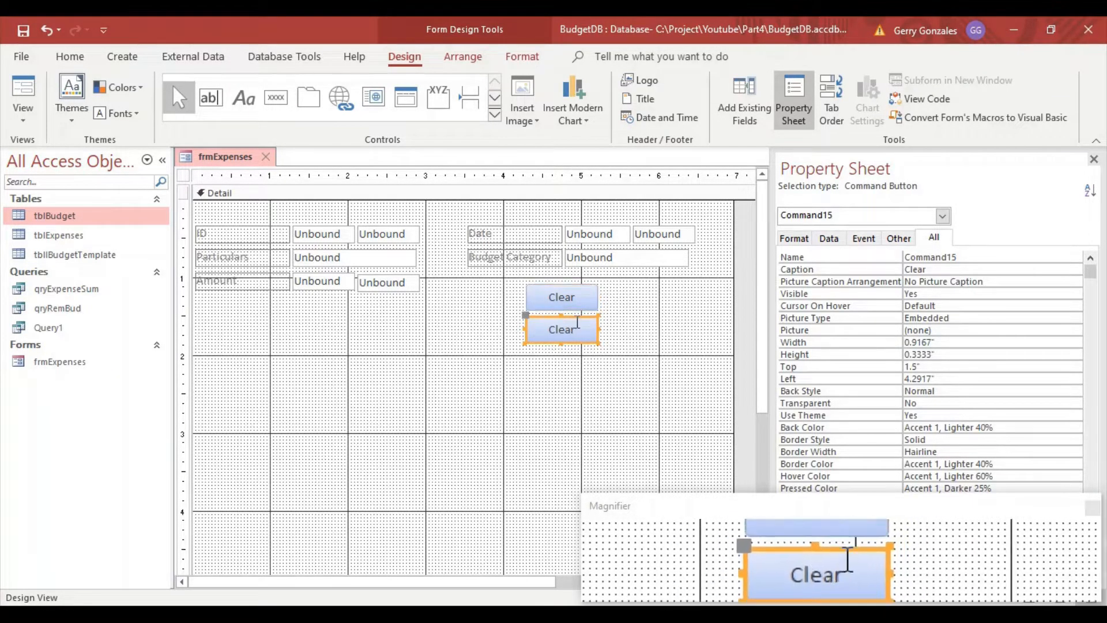
pyautogui.moveTo(576, 317); pyautogui.dragTo(652, 283)
pyautogui.click(657, 297)
pyautogui.doubleClick(658, 297)
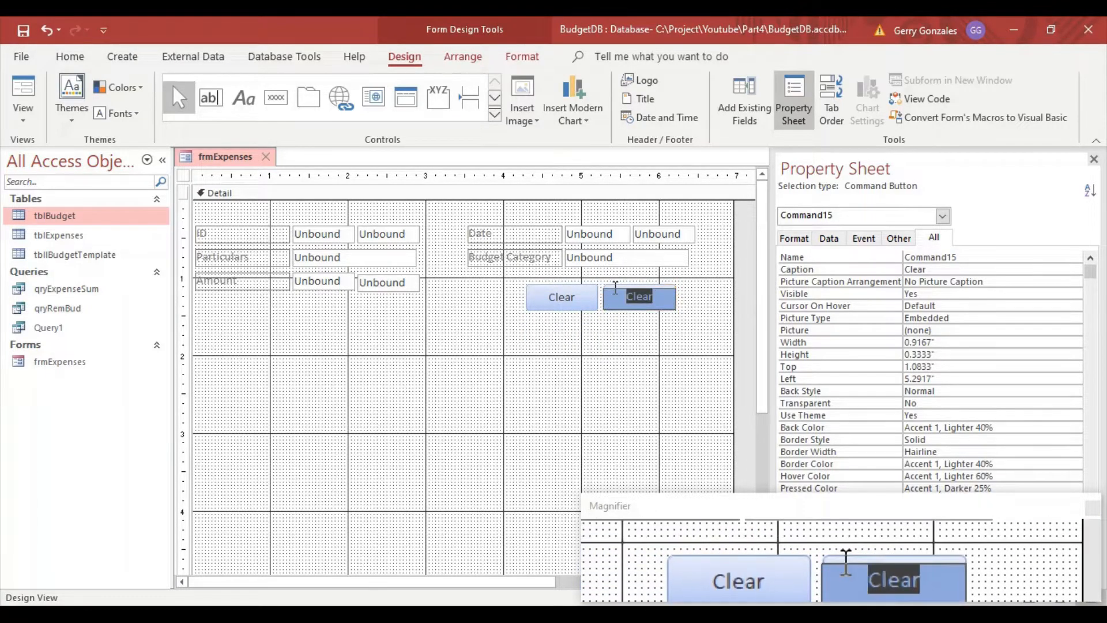
pyautogui.write('Sear')
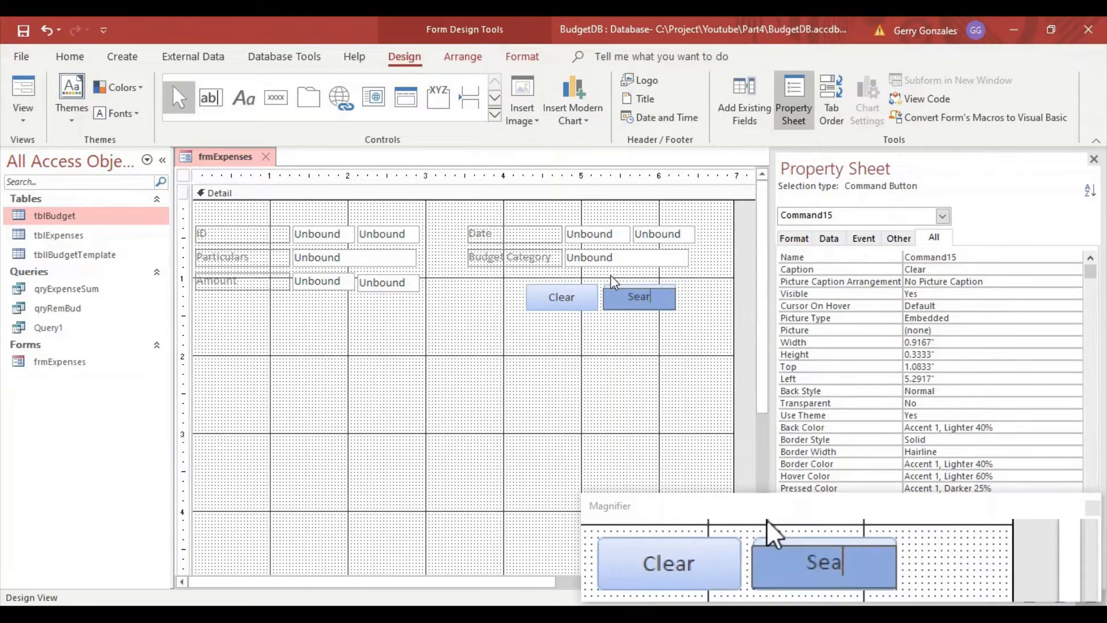
pyautogui.write('ch')
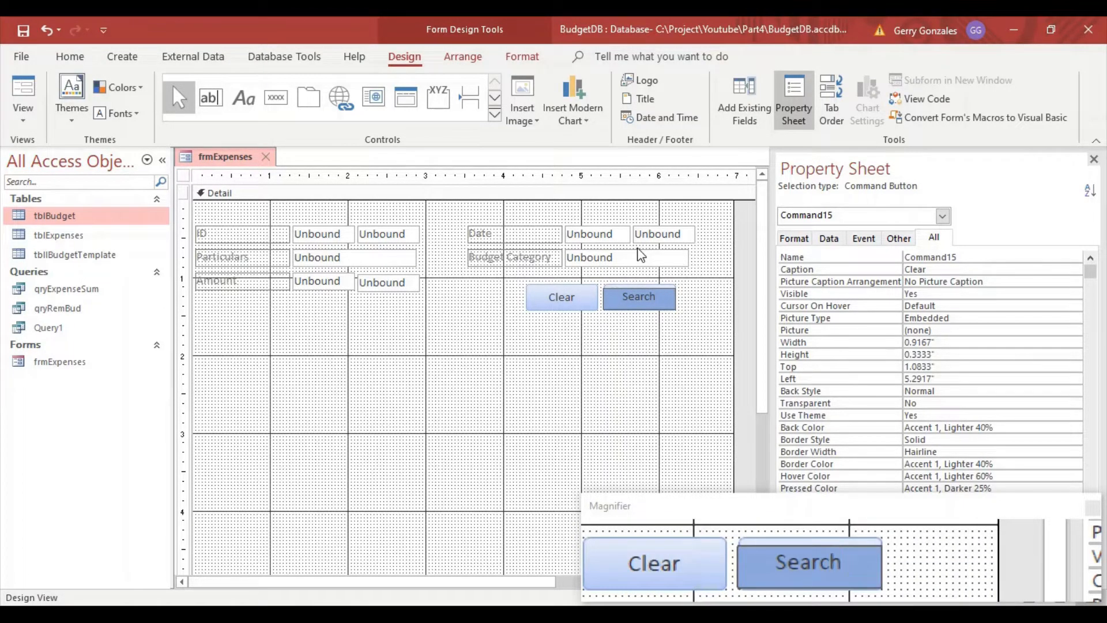
pyautogui.click(24, 32)
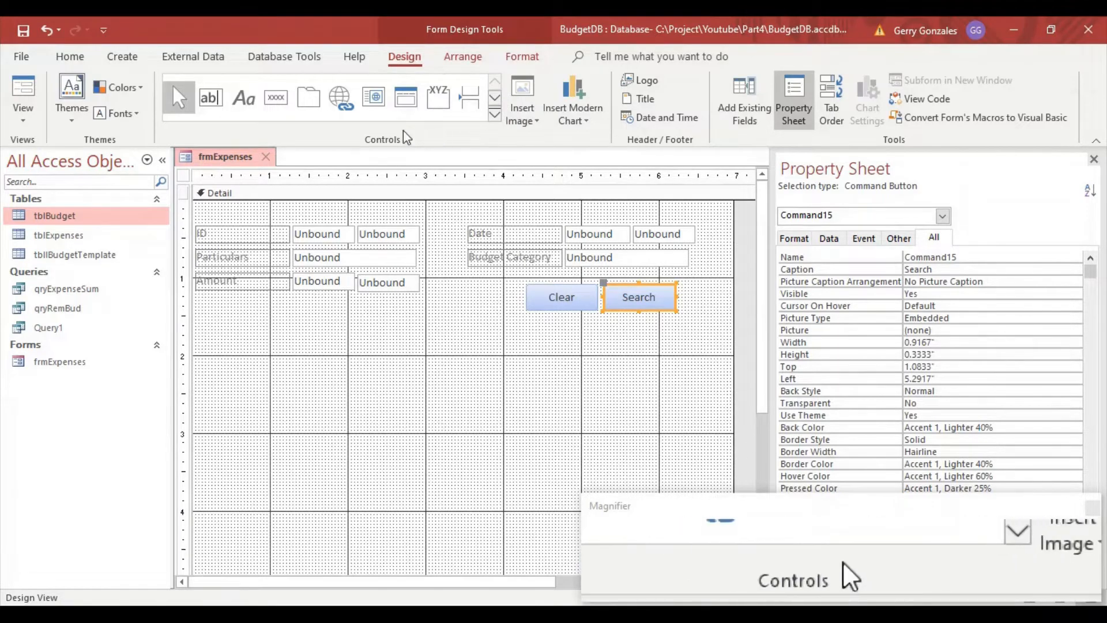
# Draw a list box about 6.63" by 2.5" across the form below the Amount row and buttons, and delete its attached label
pyautogui.click(496, 99)
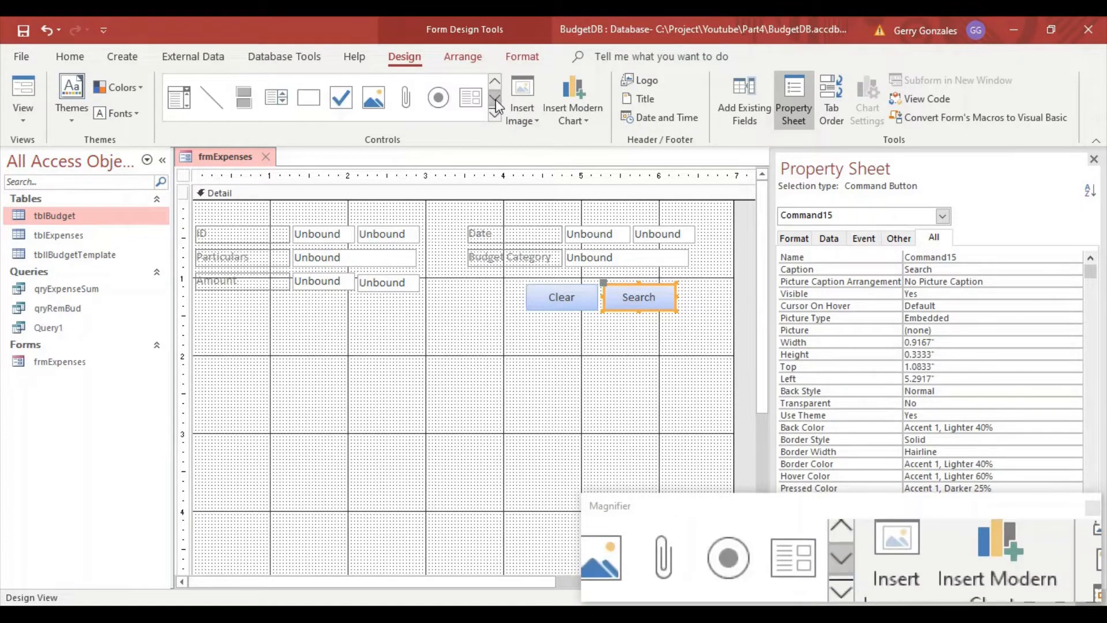
pyautogui.click(271, 96)
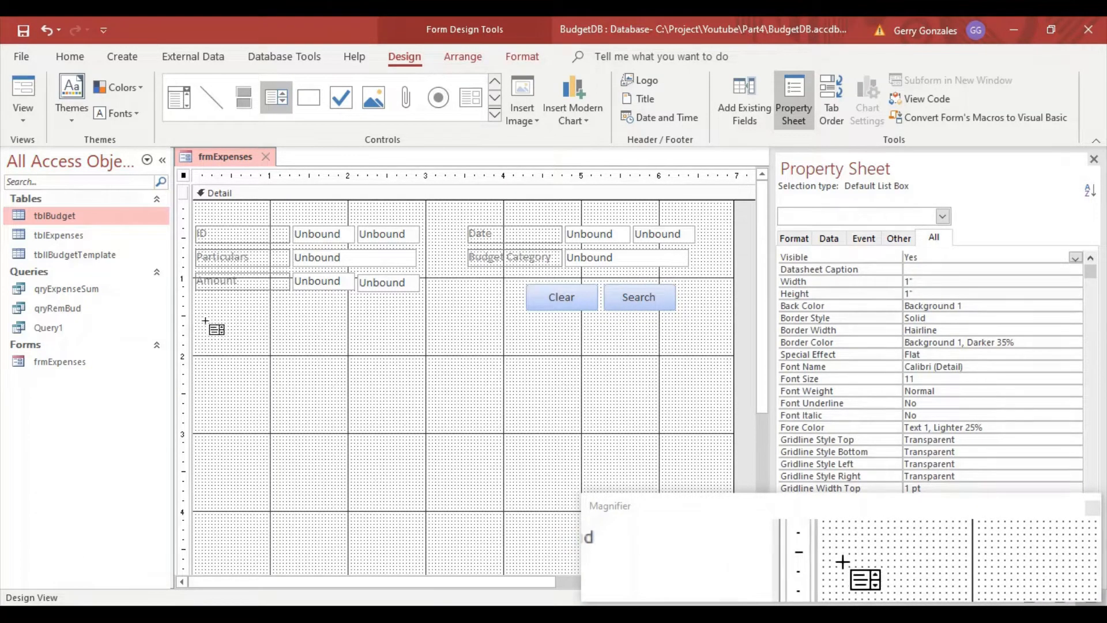
pyautogui.moveTo(205, 321); pyautogui.dragTo(721, 518)
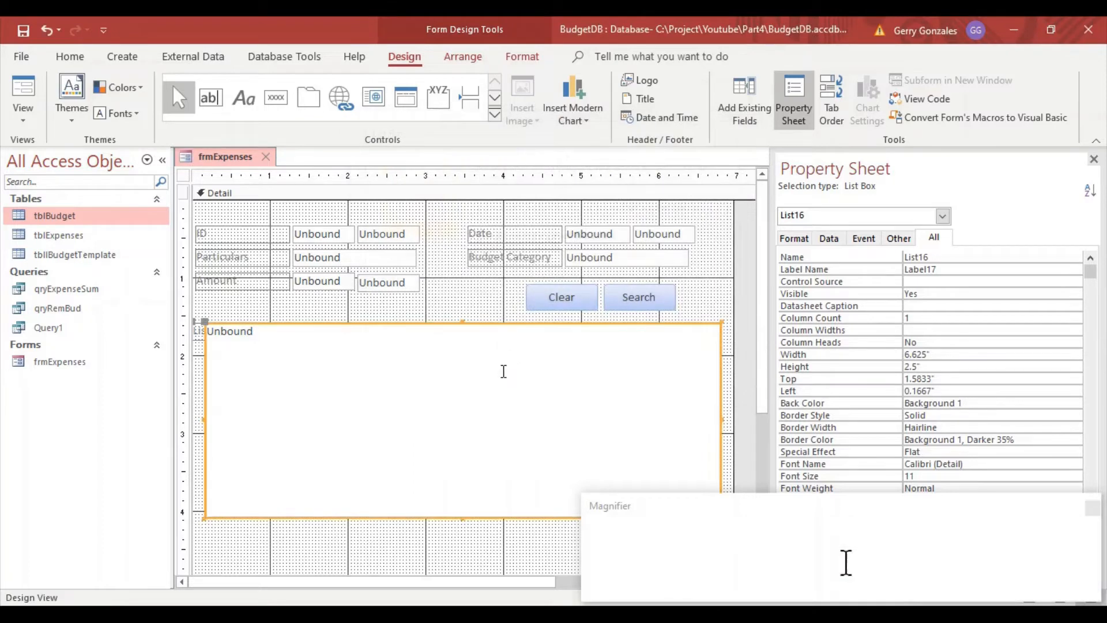
pyautogui.click(203, 332)
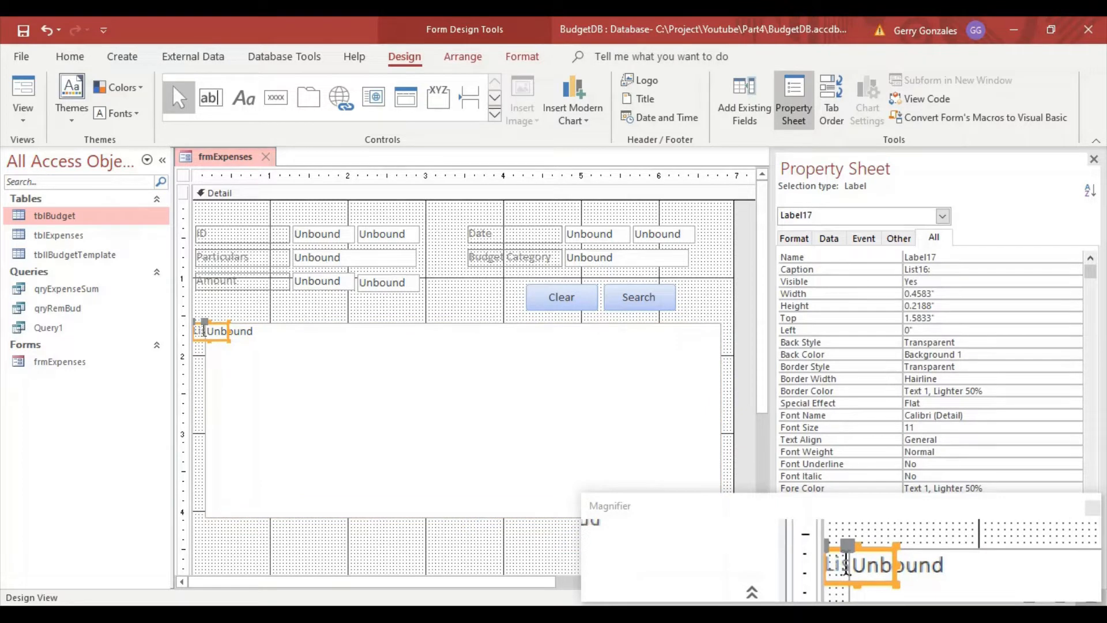
pyautogui.press('Delete')
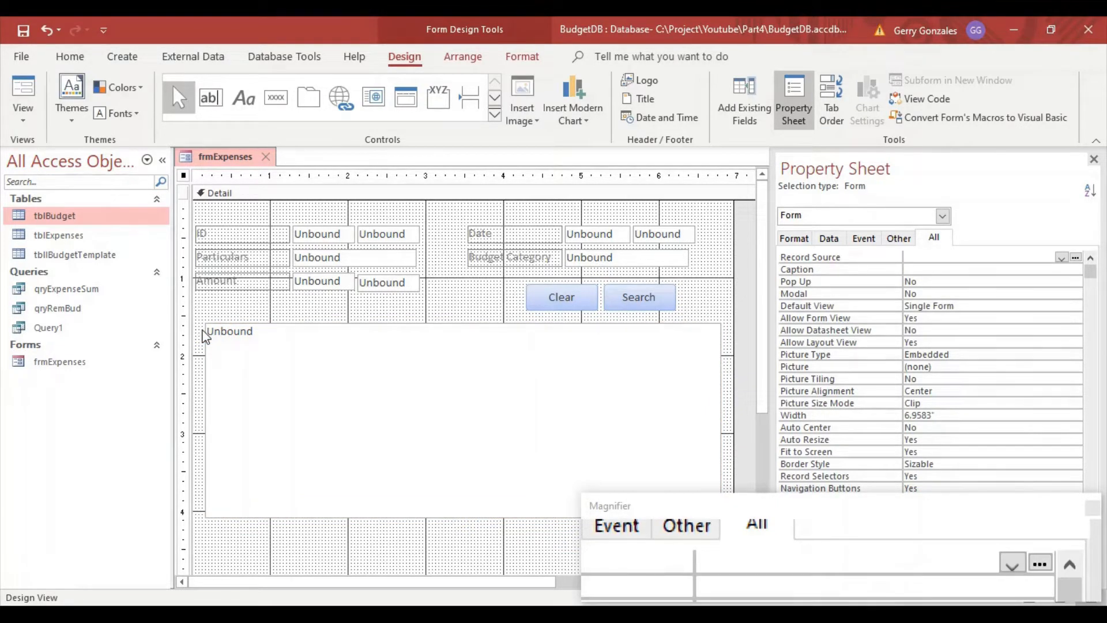
# Create a new query in design view based on the tblExpenses table and add all of its fields with the asterisk
pyautogui.click(500, 370)
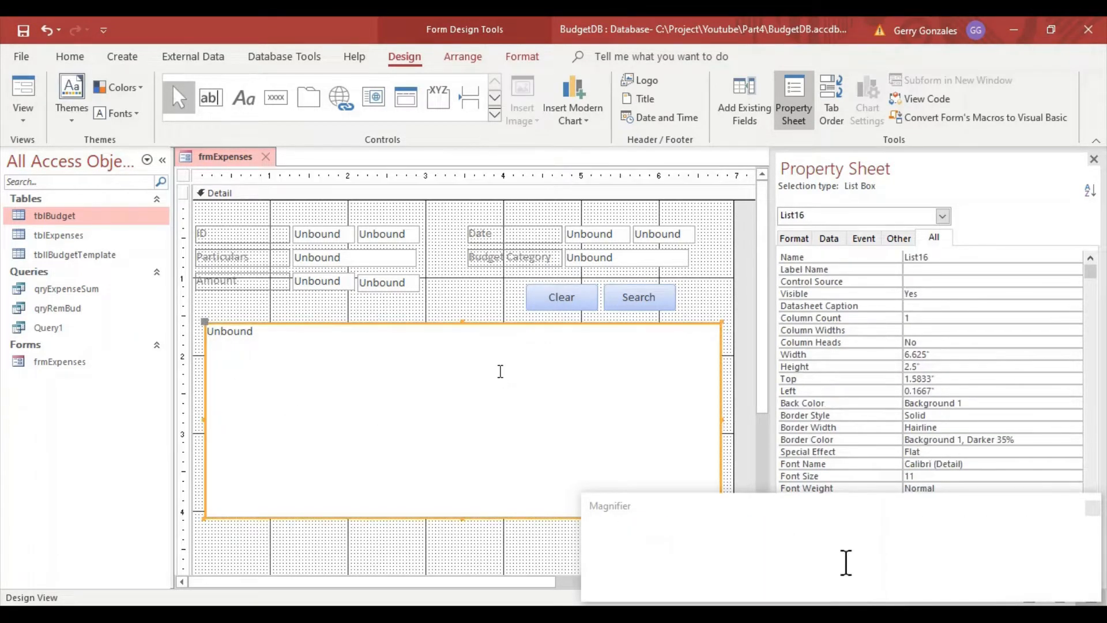
pyautogui.click(844, 243)
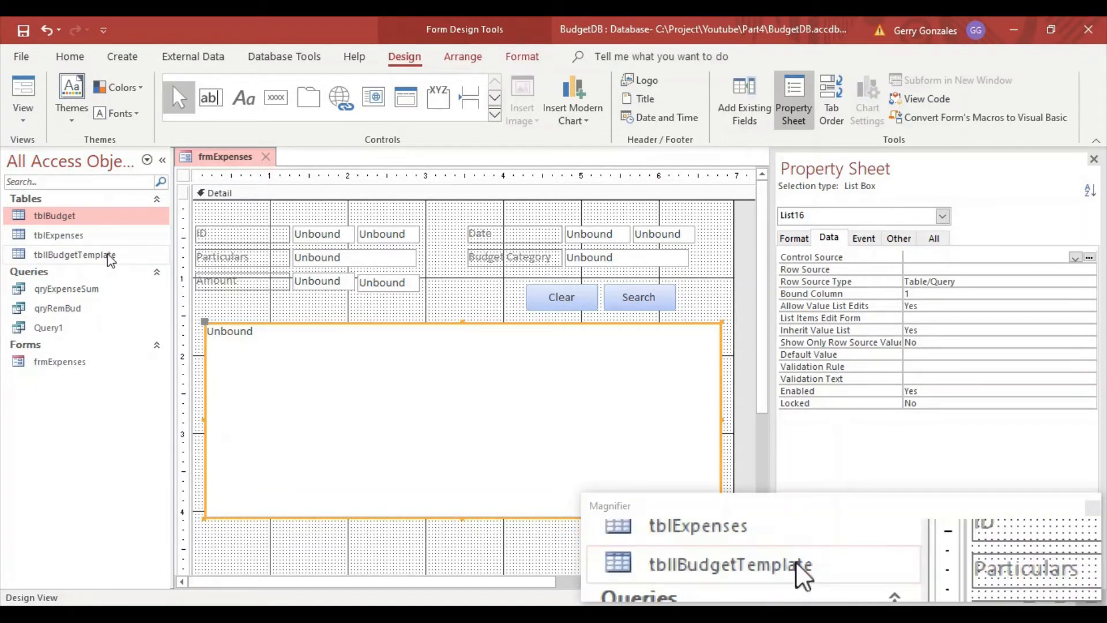
pyautogui.click(122, 56)
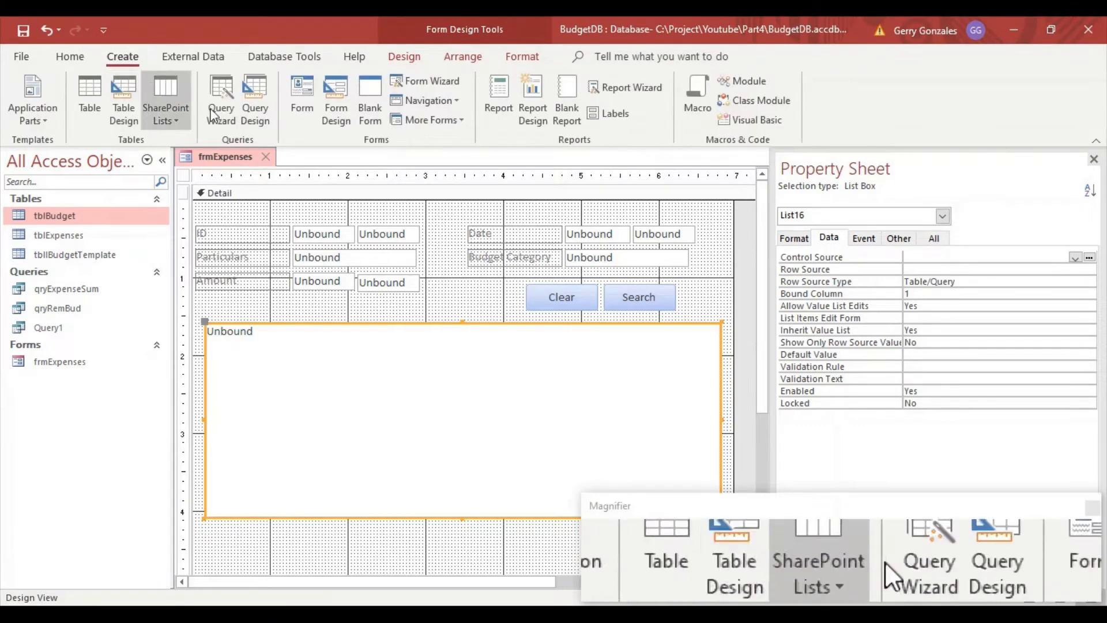
pyautogui.click(255, 102)
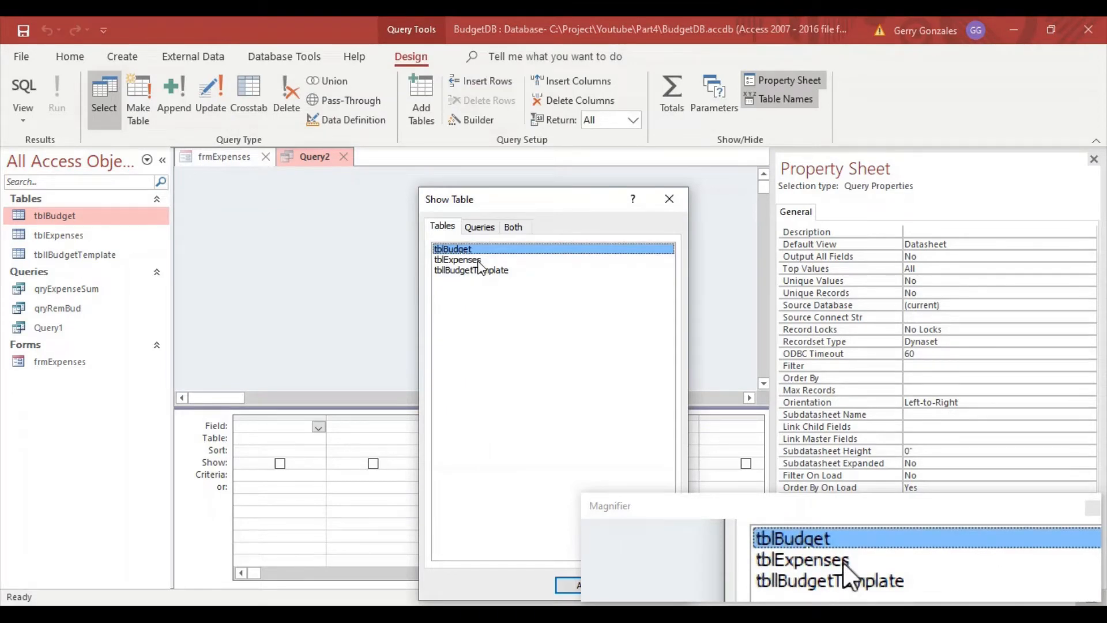
pyautogui.doubleClick(478, 261)
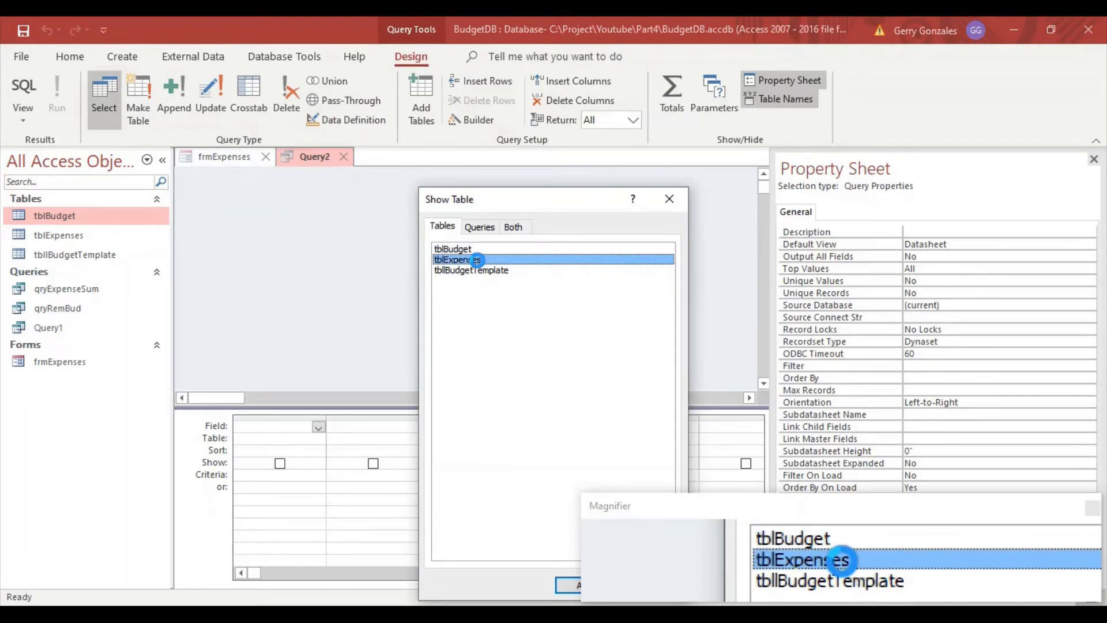
pyautogui.click(676, 196)
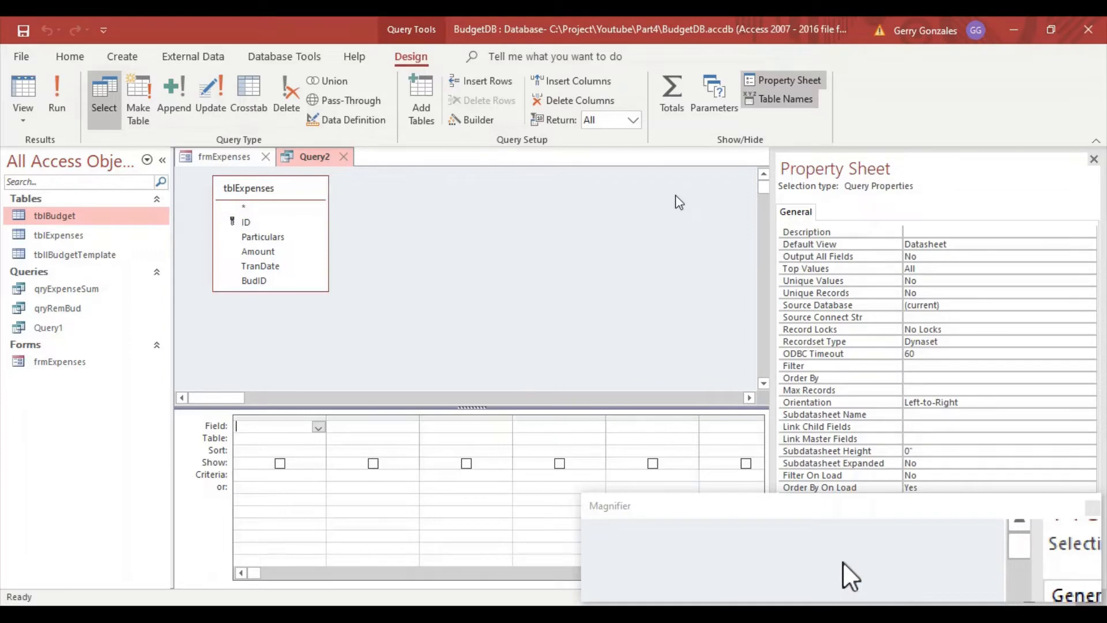
pyautogui.click(254, 225)
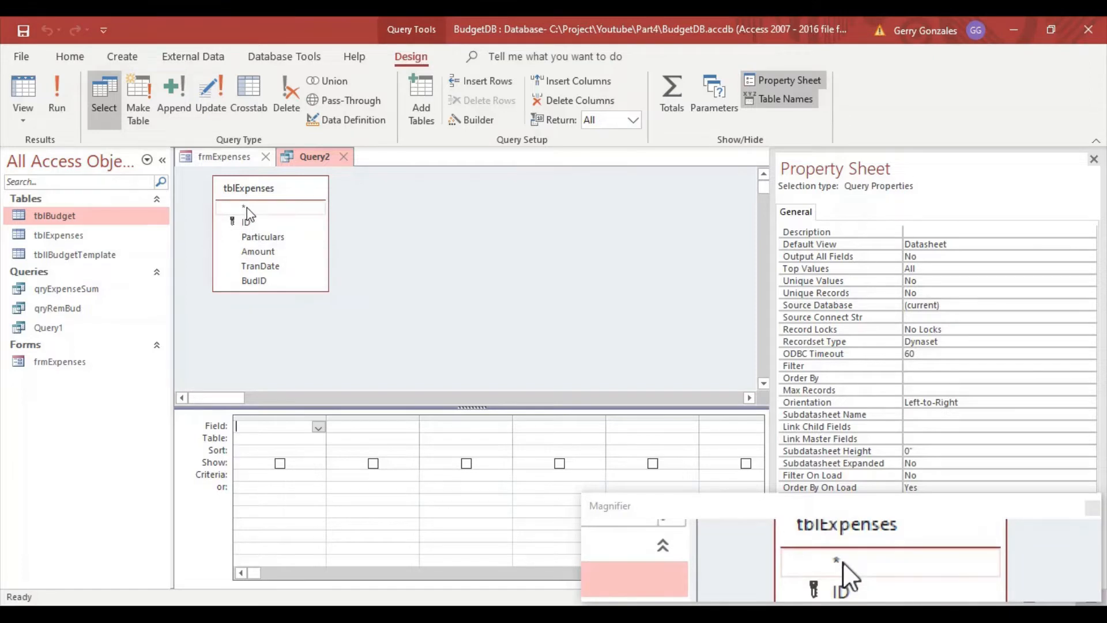
pyautogui.doubleClick(247, 210)
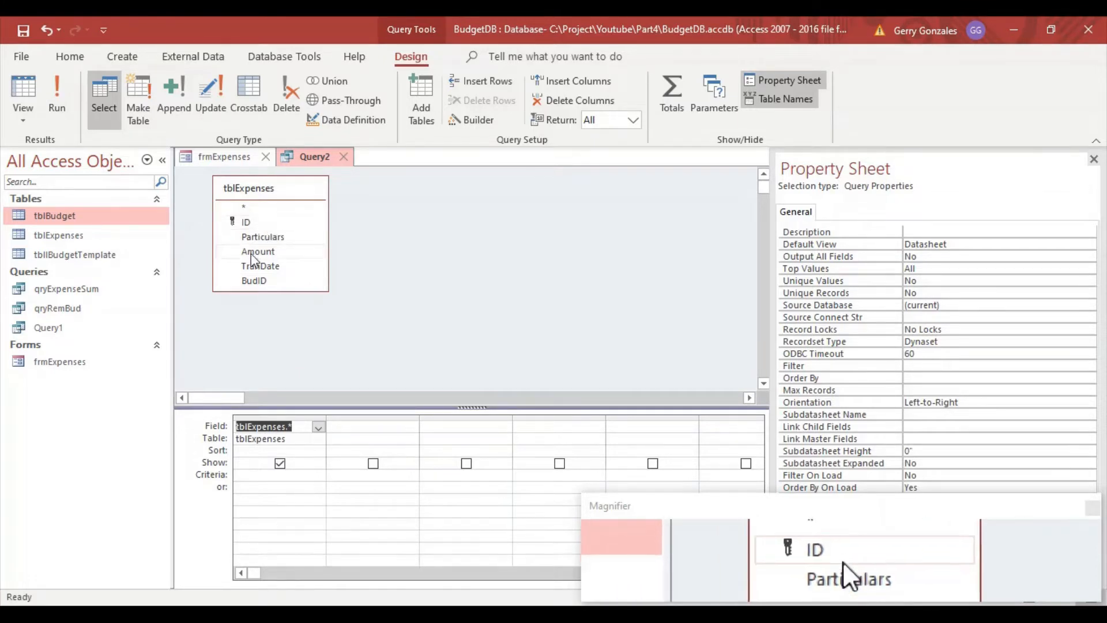
# Display the query's records in datasheet view, save the query as qryExpenses and close it
pyautogui.rightClick(306, 162)
pyautogui.click(349, 284)
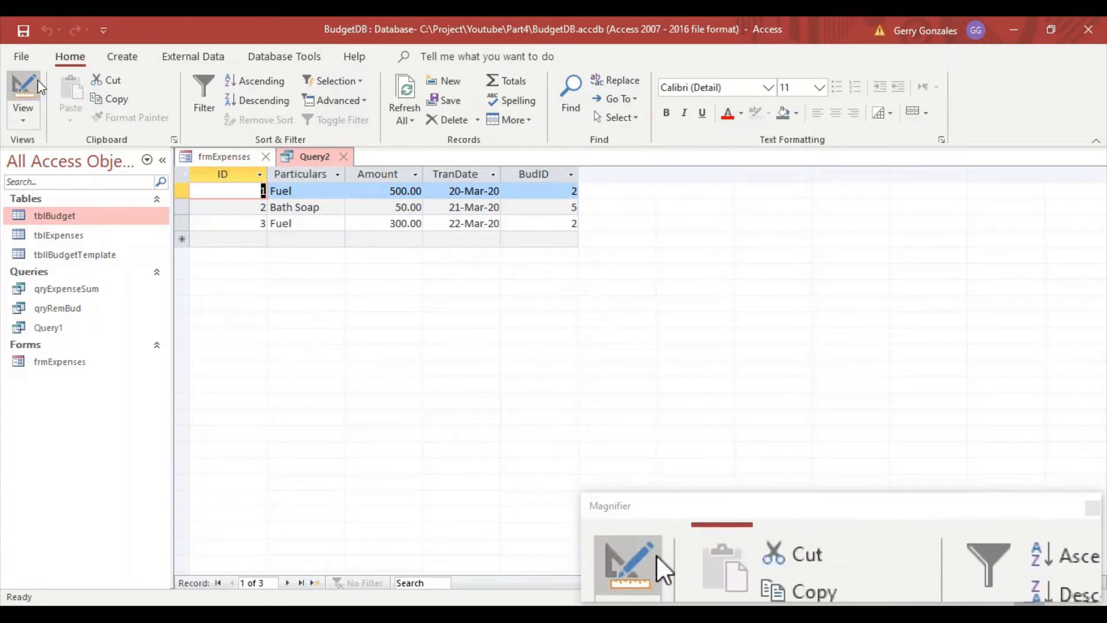
pyautogui.click(23, 31)
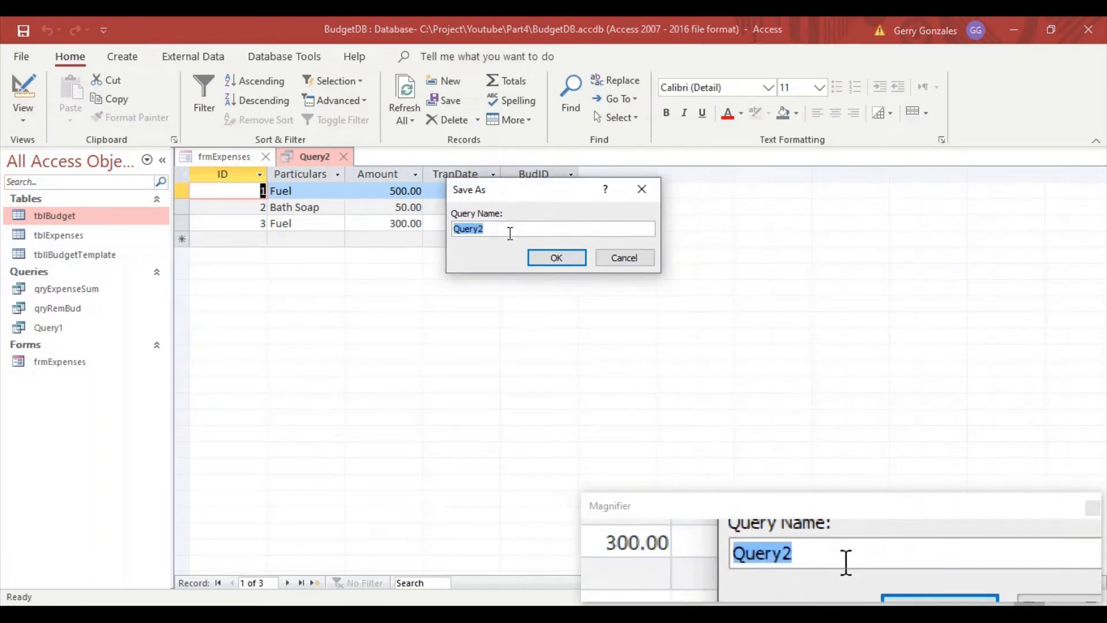
pyautogui.write('q')
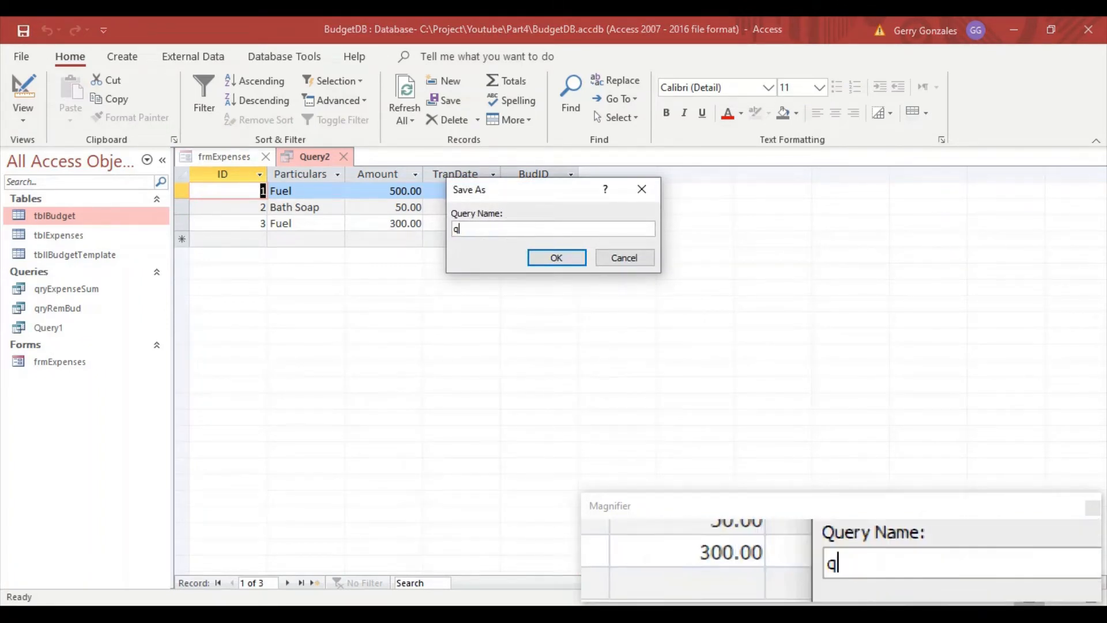
pyautogui.write('ryExpenses')
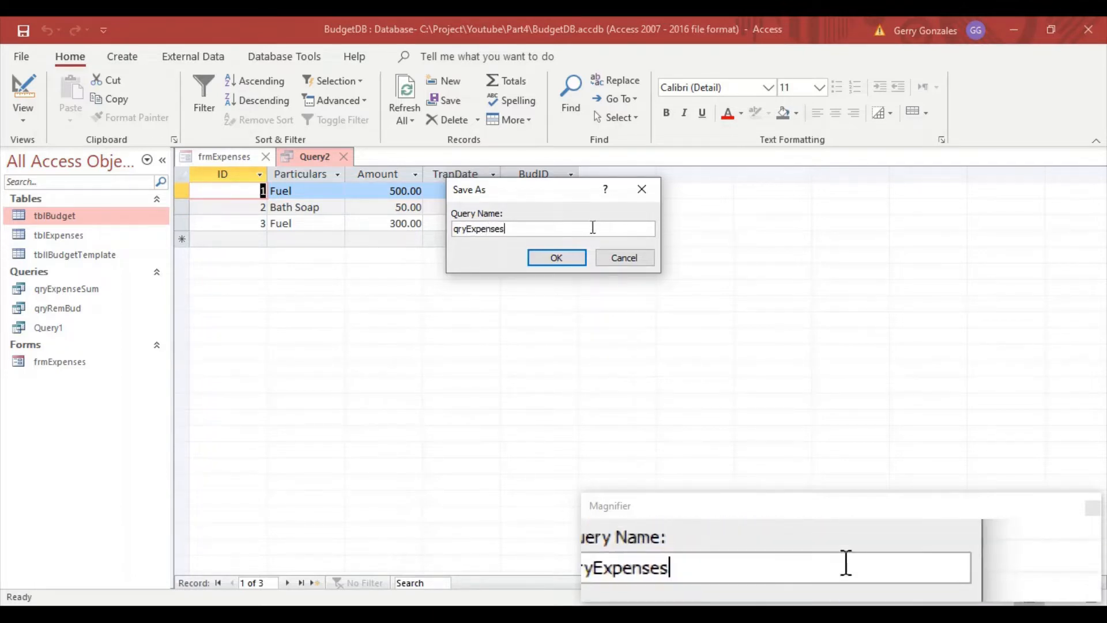
pyautogui.click(561, 259)
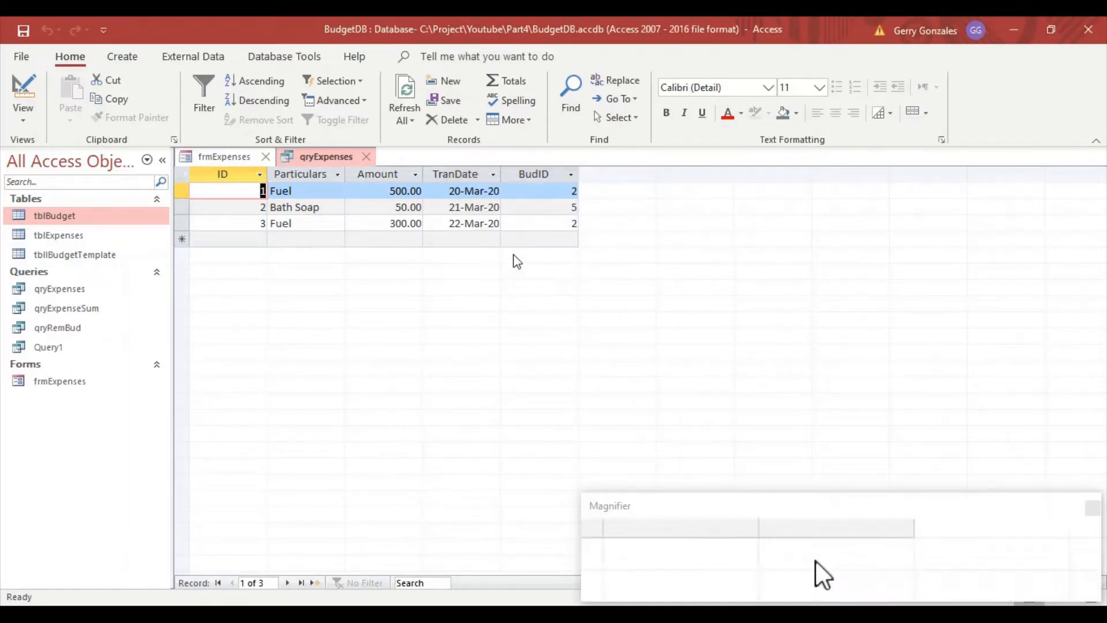
pyautogui.click(366, 157)
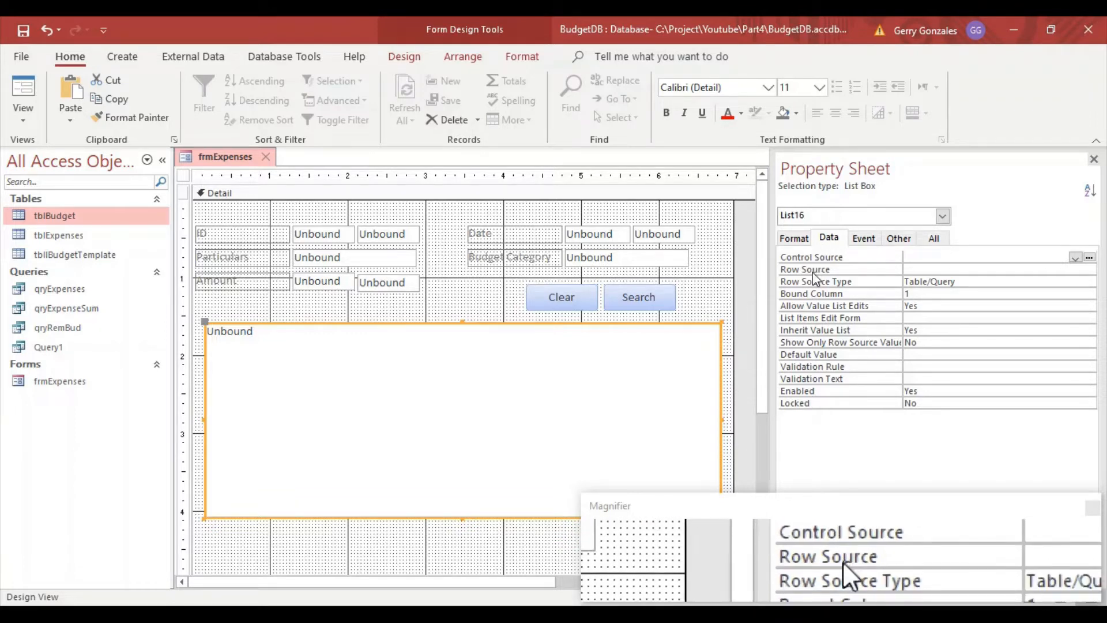
# Set the list box's Row Source to the qryExpenses query
pyautogui.click(979, 270)
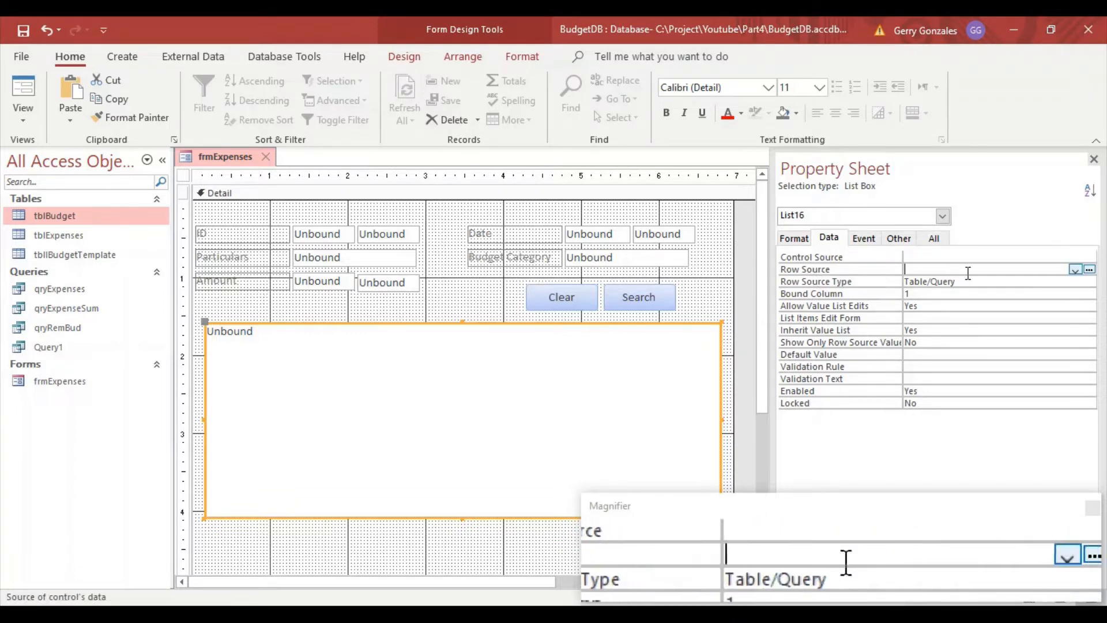
pyautogui.click(1075, 271)
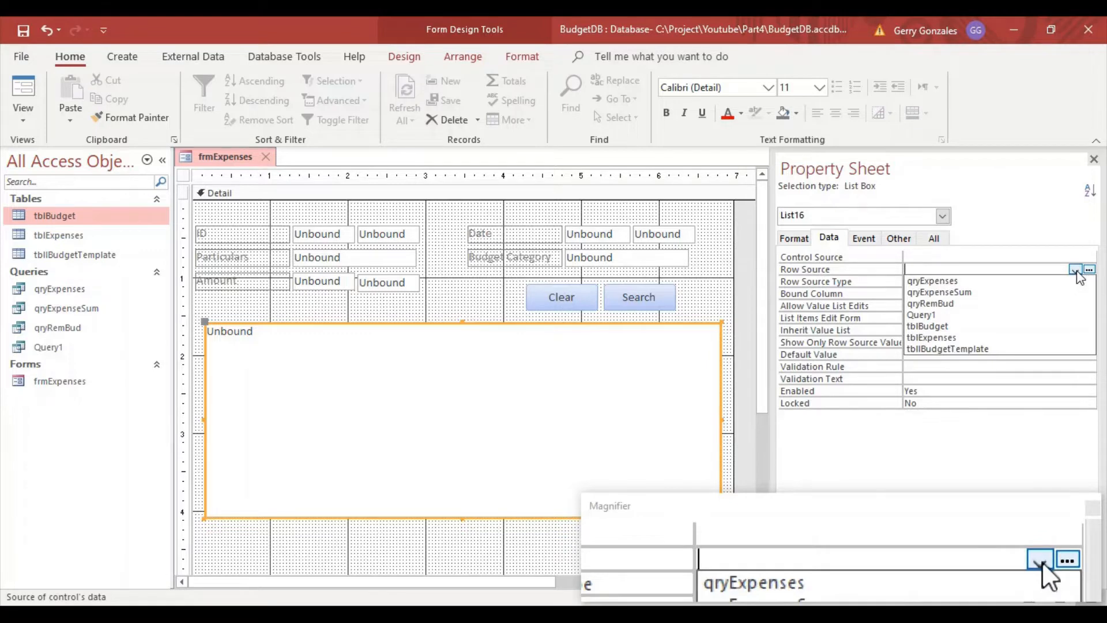
pyautogui.click(937, 281)
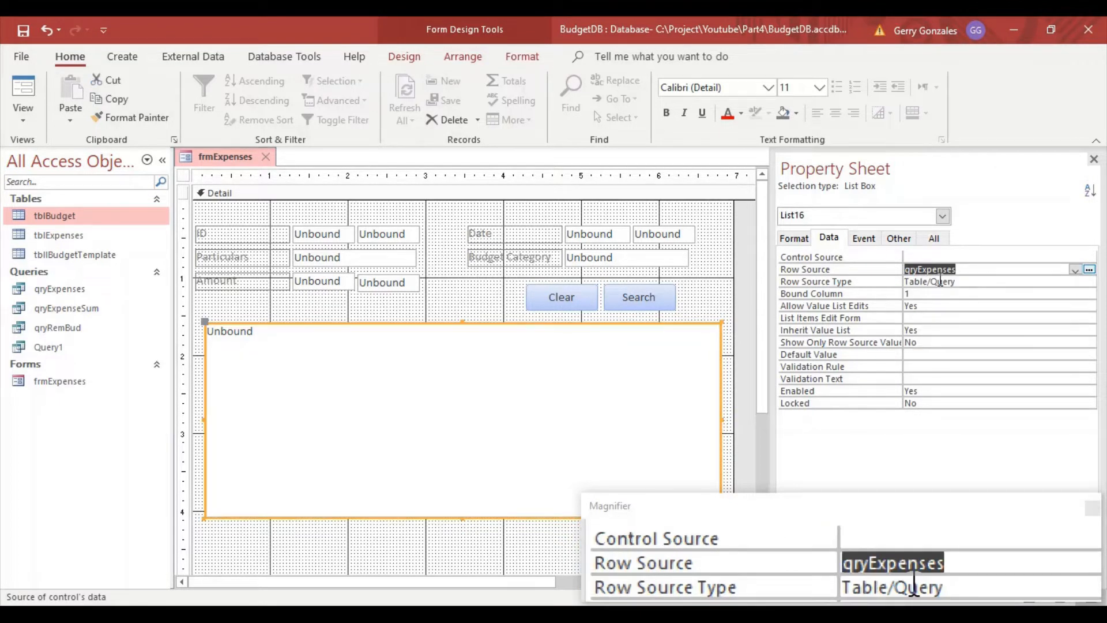
# Set the list box's Column Count to 5 and its Column Widths to 1,1,1,1,1
pyautogui.click(941, 242)
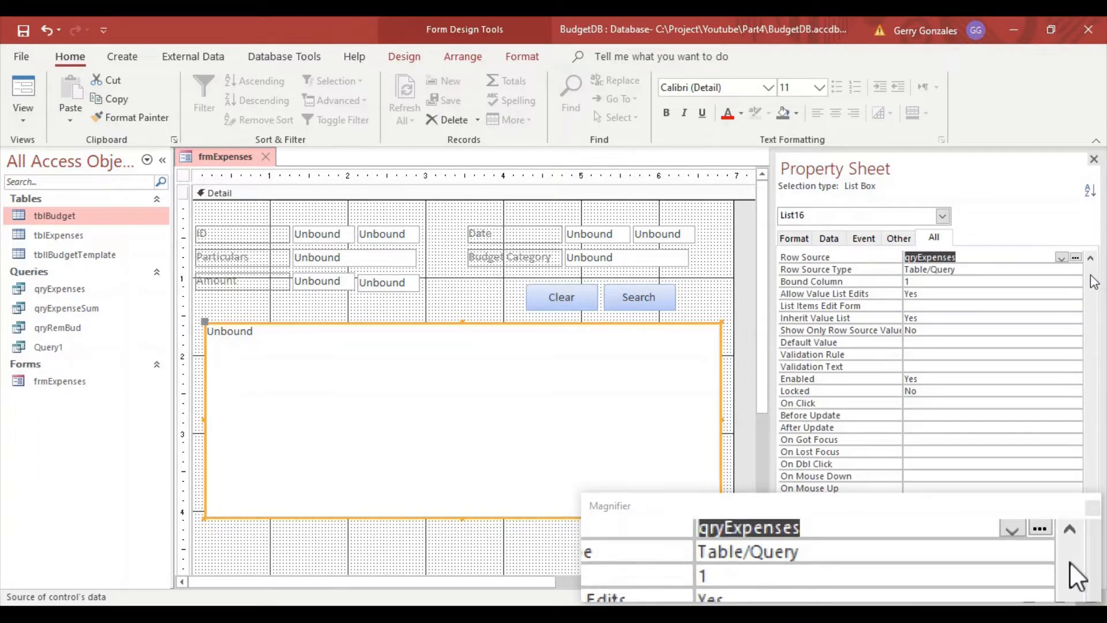
pyautogui.scroll(5, 1092, 289)
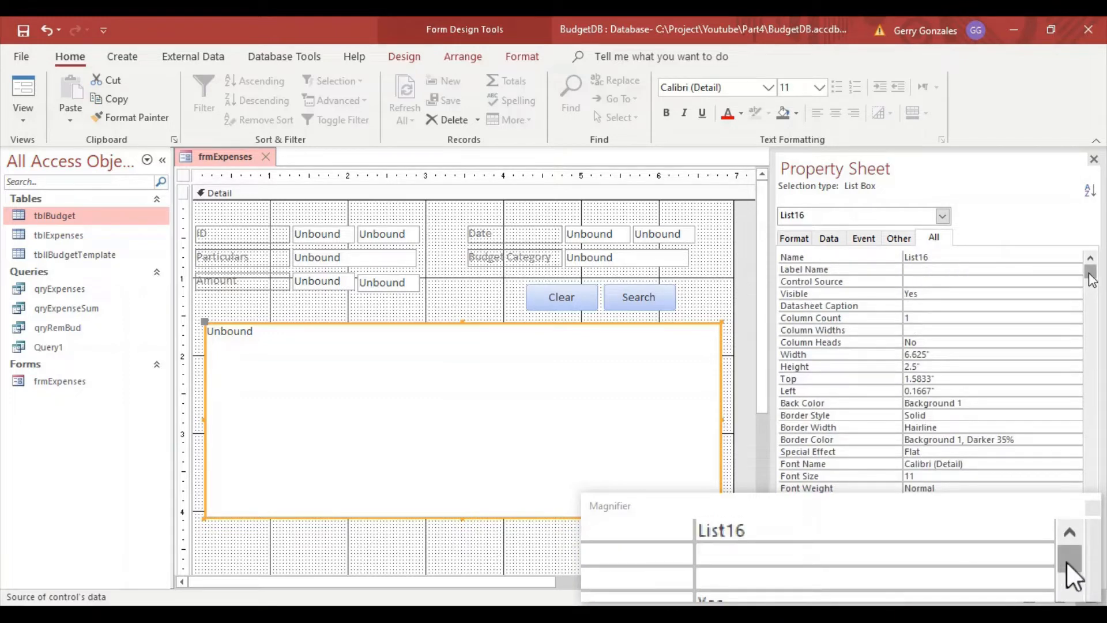
pyautogui.click(926, 318)
pyautogui.moveTo(926, 318); pyautogui.dragTo(854, 317)
pyautogui.write('5')
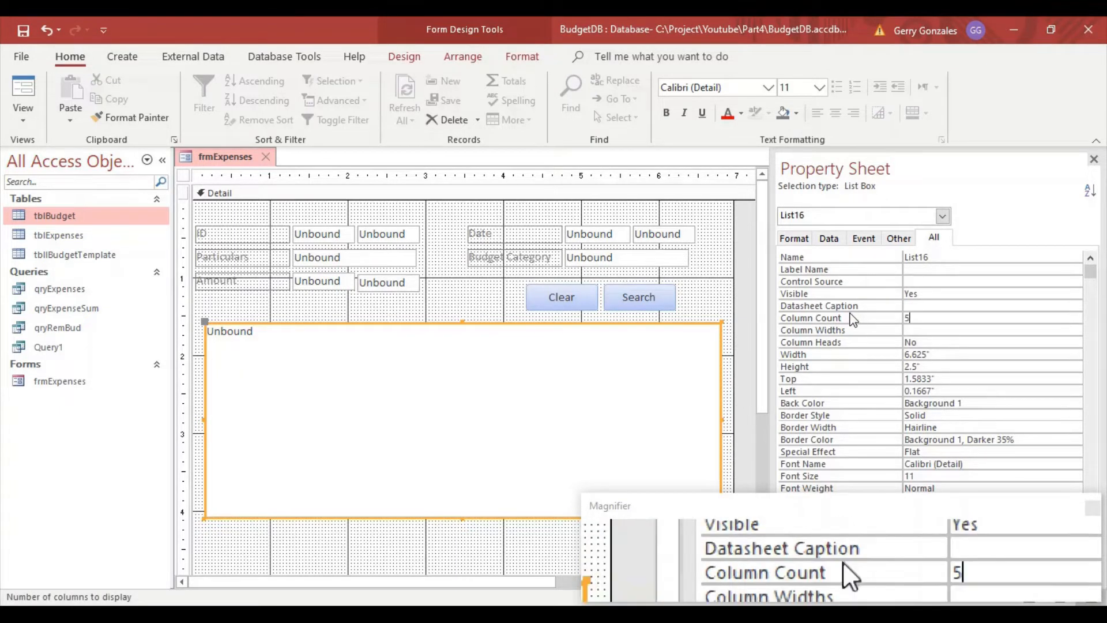
pyautogui.click(925, 331)
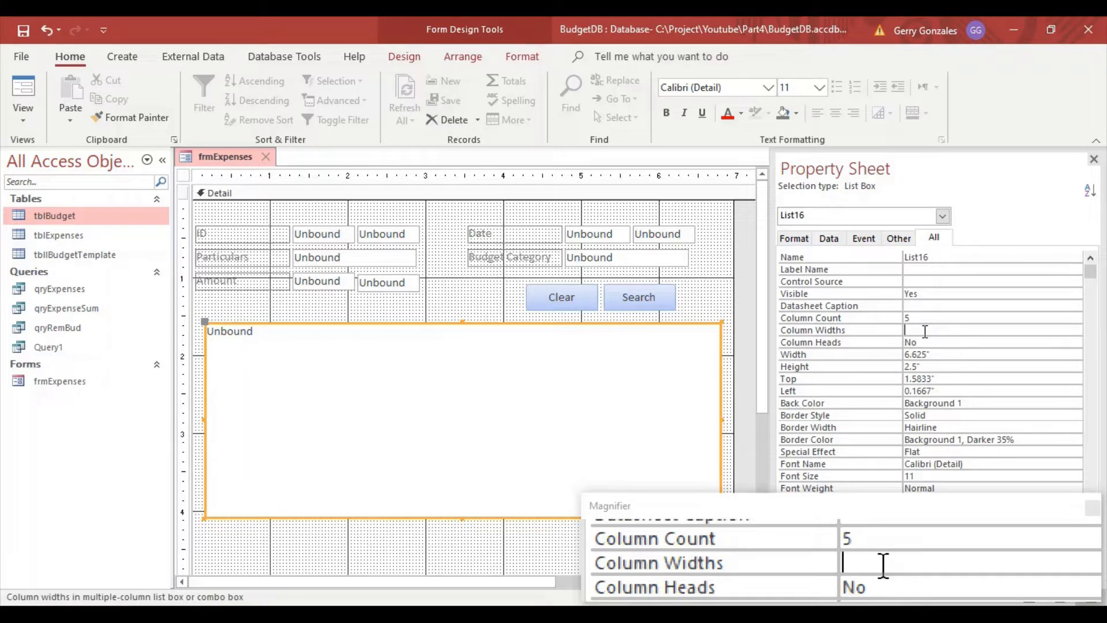
pyautogui.write('1,')
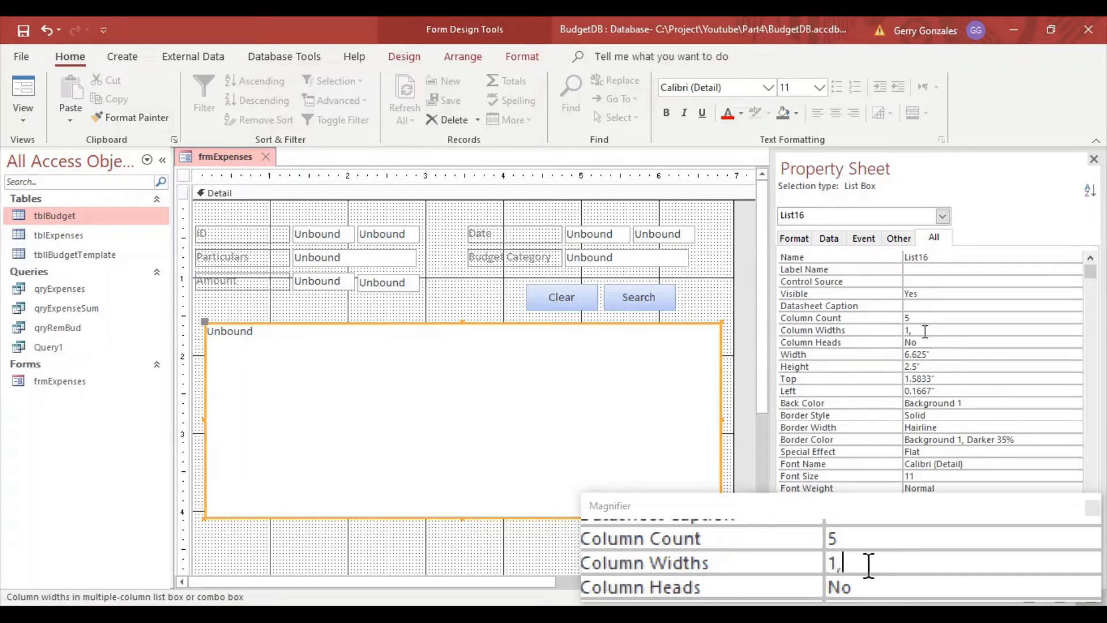
pyautogui.write('1,1,1')
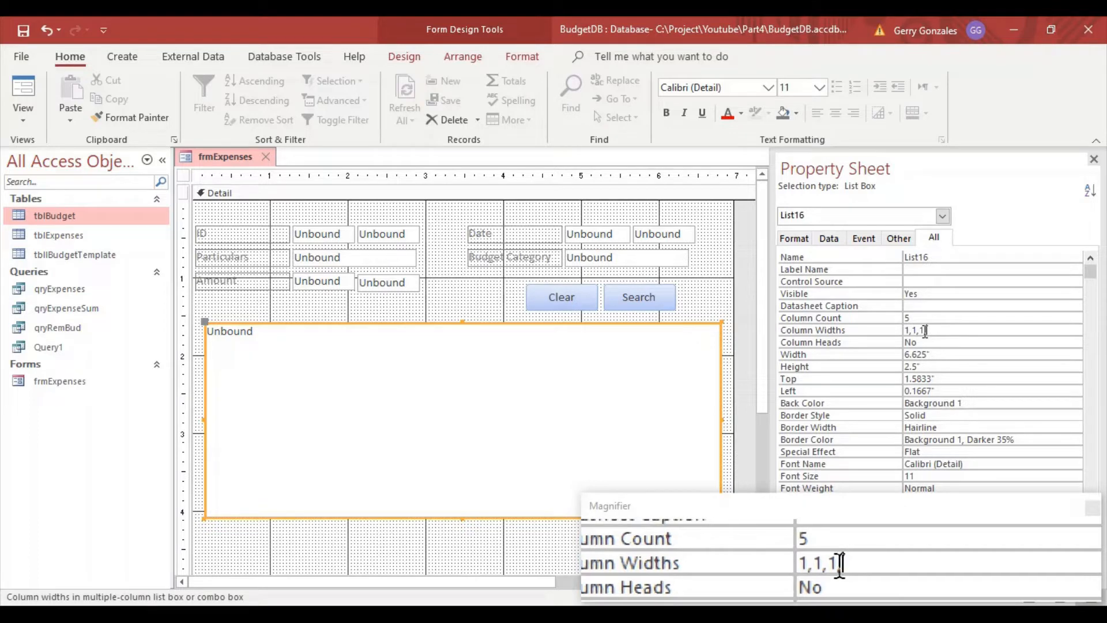
pyautogui.write(',1')
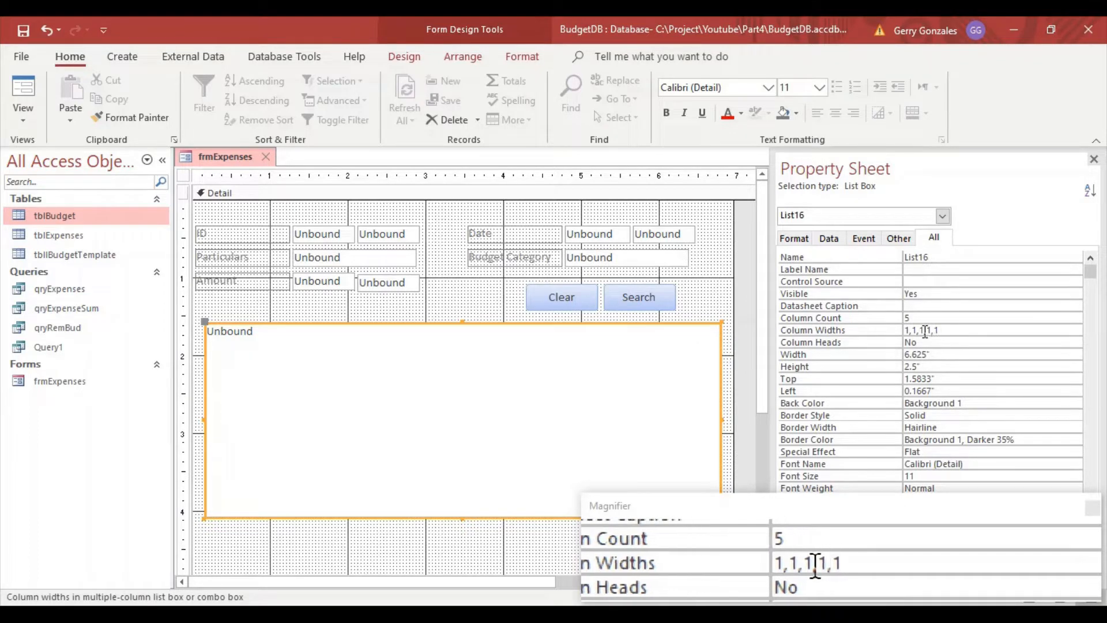
# Set the list box's Column Heads to Yes and save the form
pyautogui.click(916, 343)
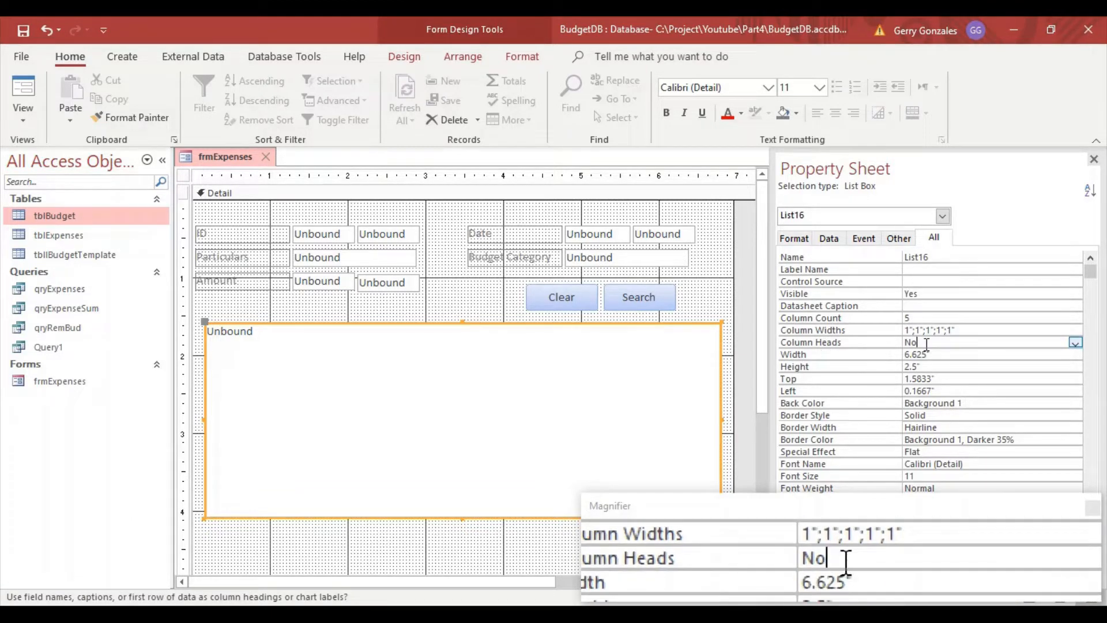
pyautogui.click(1074, 343)
pyautogui.click(925, 353)
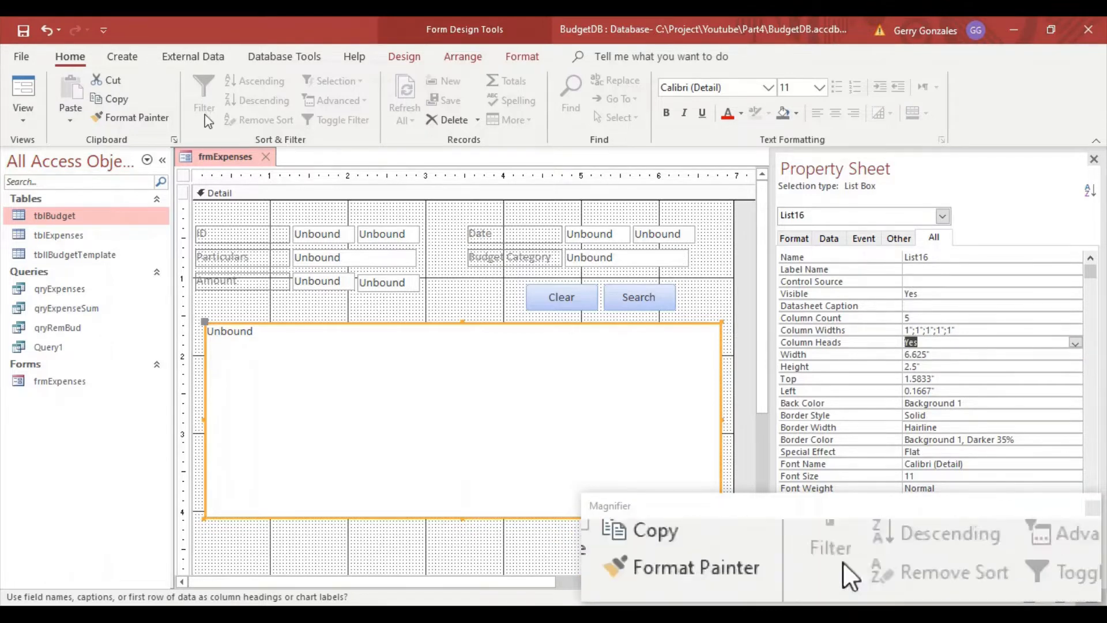
pyautogui.click(25, 27)
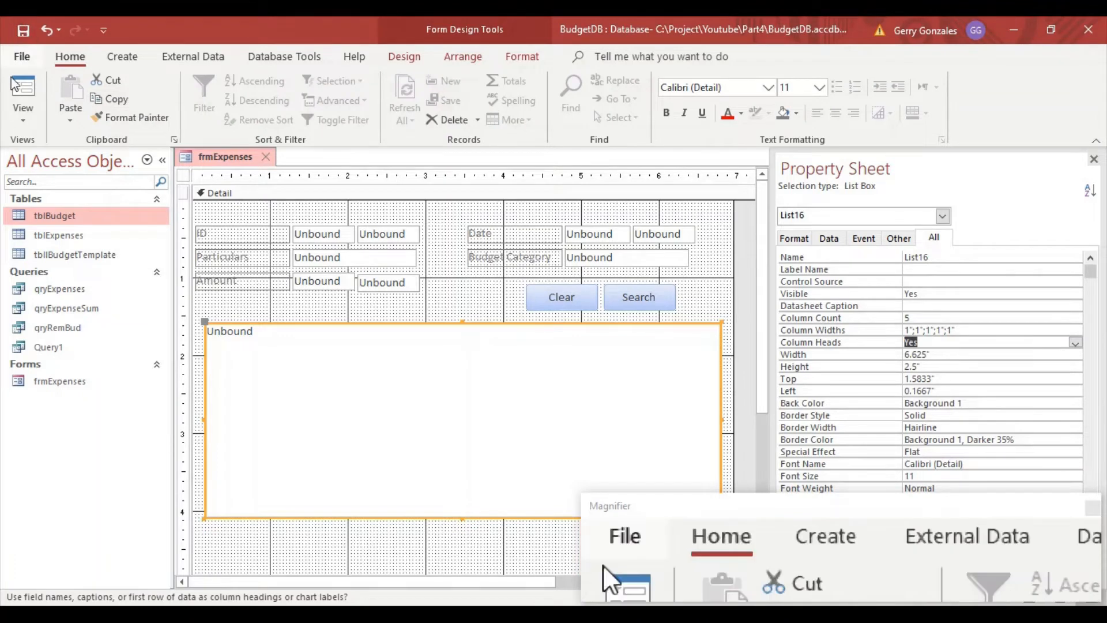
# Show the form in Form View and try a search with 1 in both ID text boxes
pyautogui.click(26, 94)
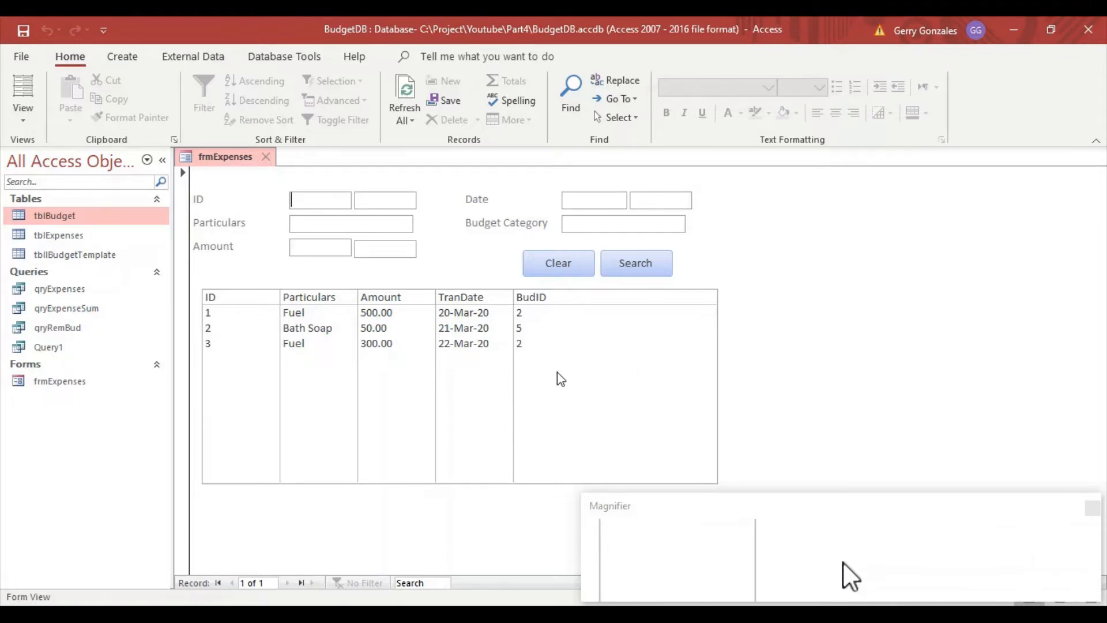
pyautogui.click(372, 200)
pyautogui.write('1')
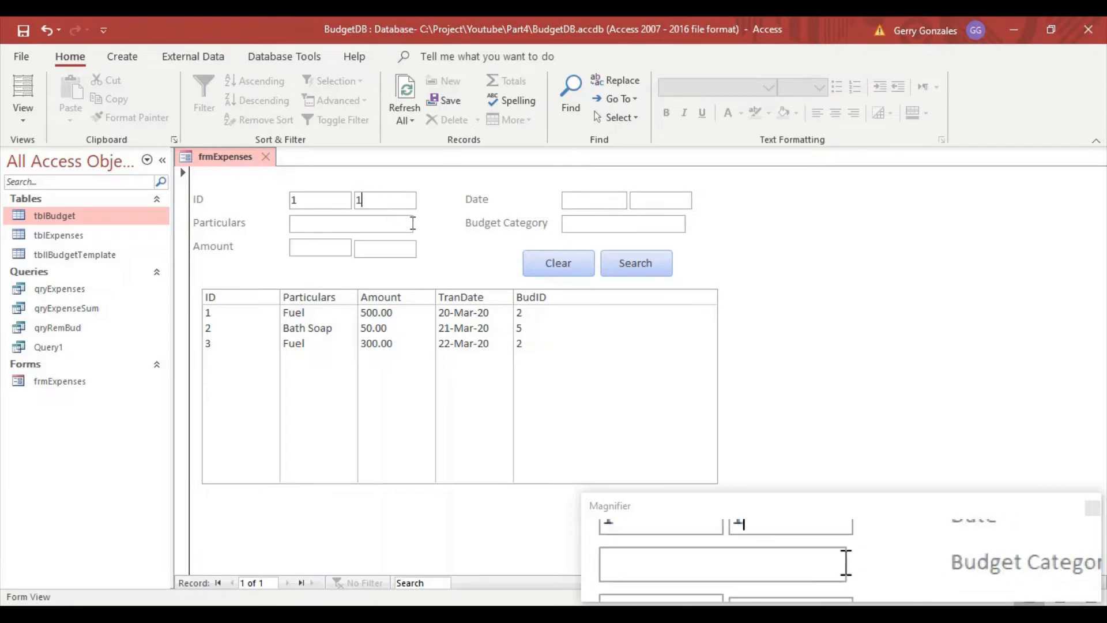
pyautogui.click(631, 269)
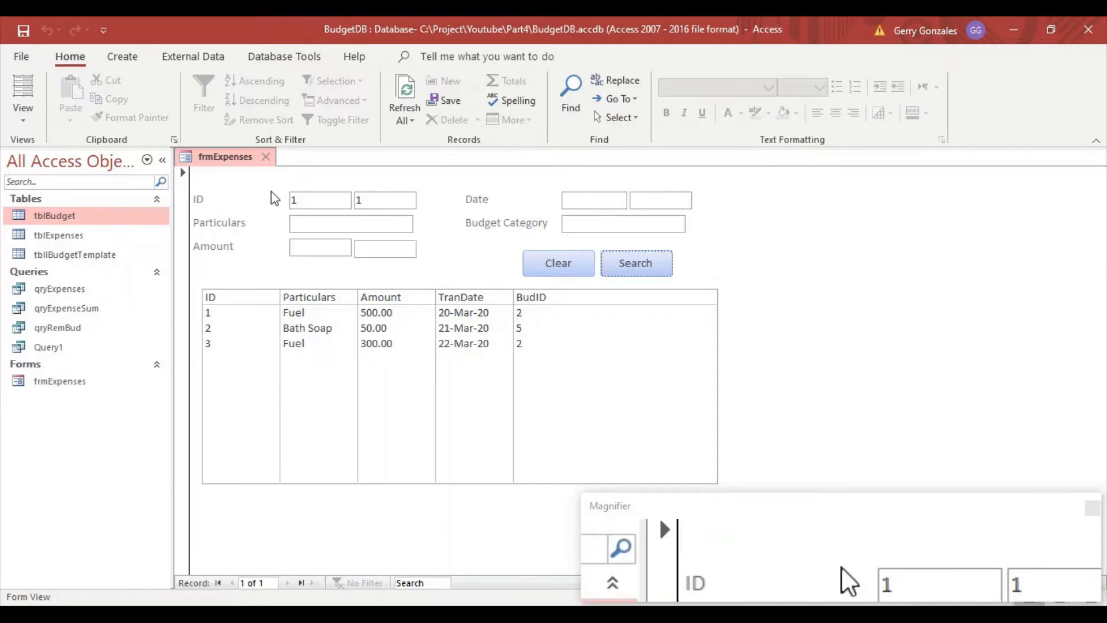
# Open the qryExpenses query in Design View and add the ID field as a separate column beside tblExpenses.*
pyautogui.click(91, 293)
pyautogui.rightClick(91, 292)
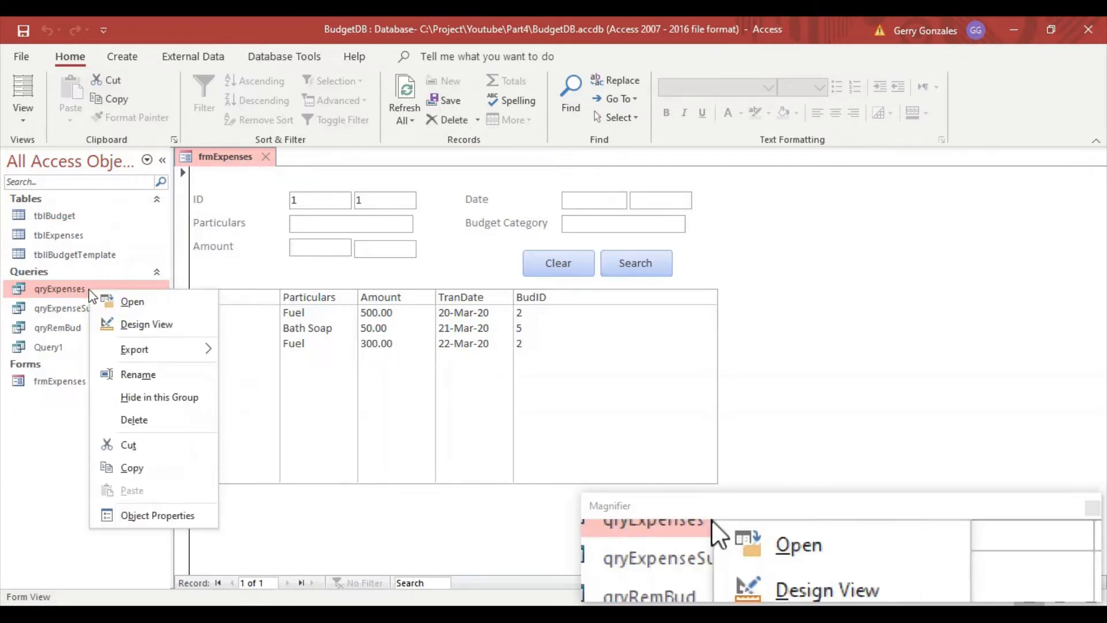
pyautogui.click(124, 327)
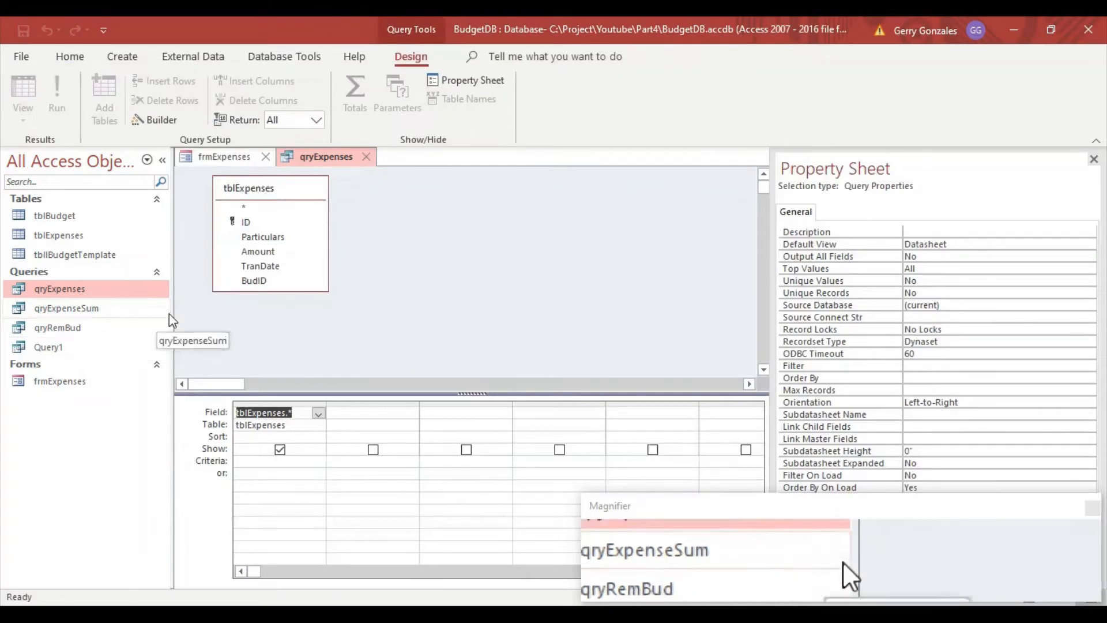
pyautogui.doubleClick(268, 224)
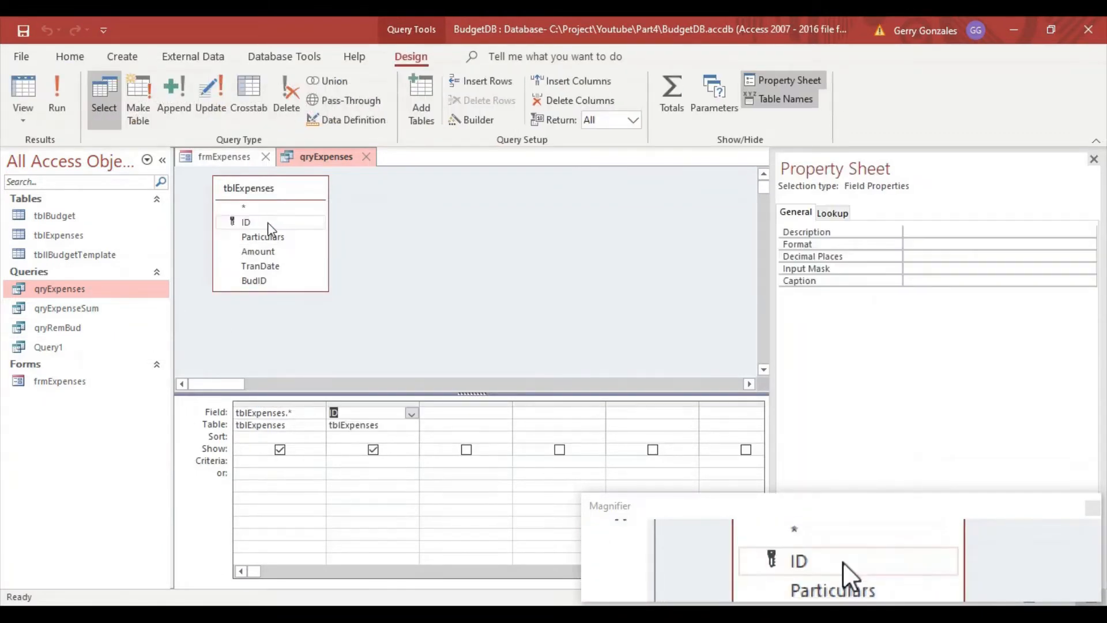
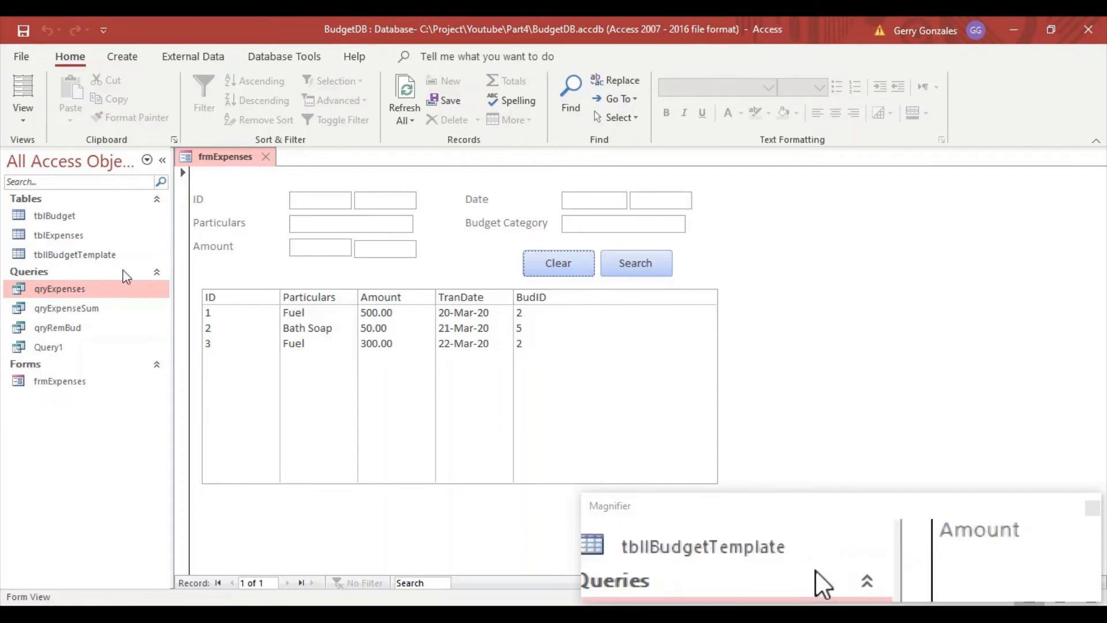
# Open the qryExpenses query in Design View and add the Particulars field as a new column after the TranDate expression
pyautogui.rightClick(66, 291)
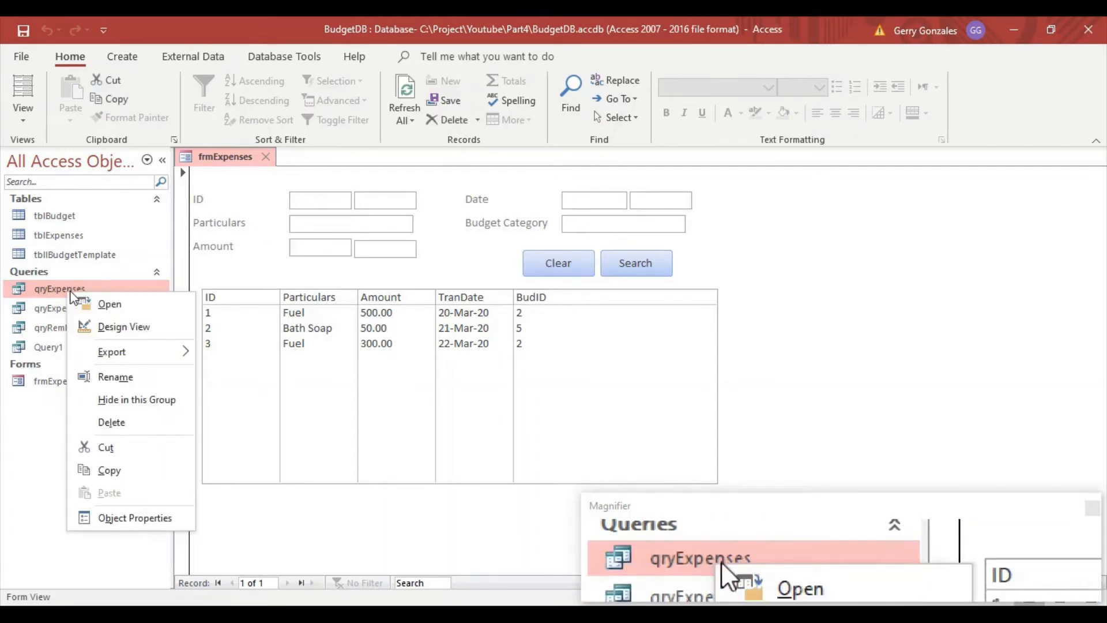
pyautogui.click(121, 327)
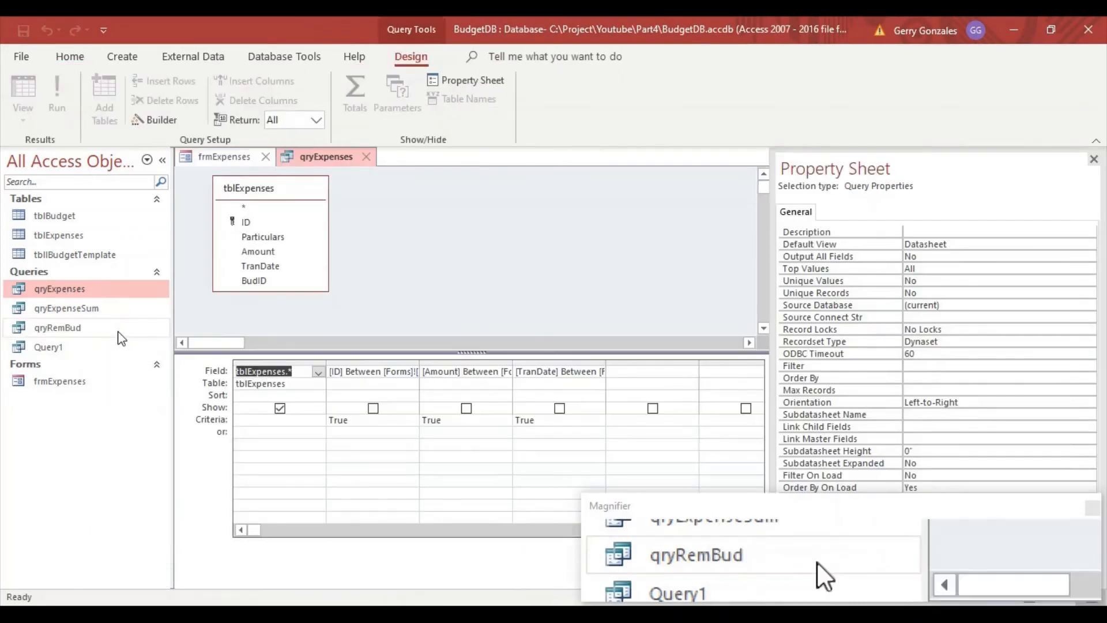
pyautogui.doubleClick(268, 235)
# In the Expression Builder, extend the new column's expression to Particulars Like Forms![frmExpenses]![txtParticulars]
pyautogui.rightClick(675, 372)
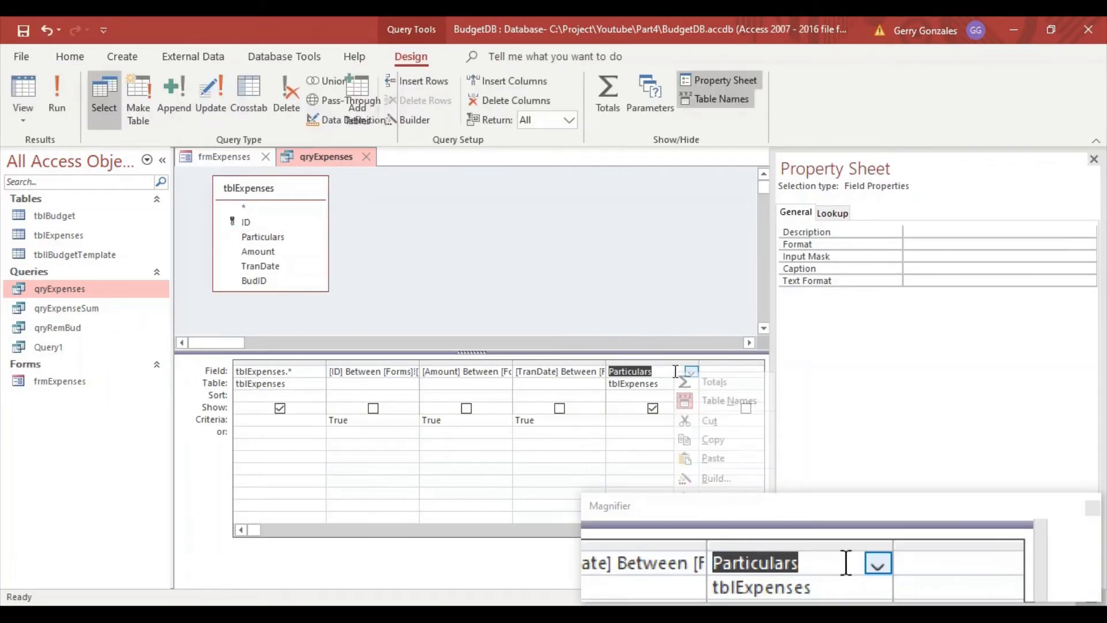
pyautogui.click(717, 479)
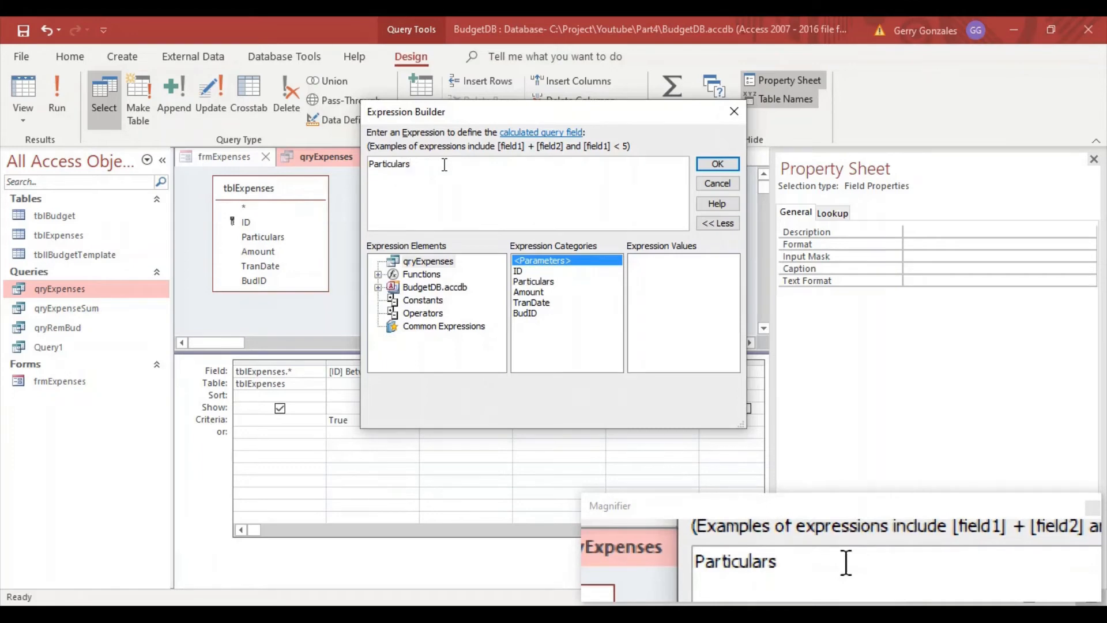
pyautogui.write('L')
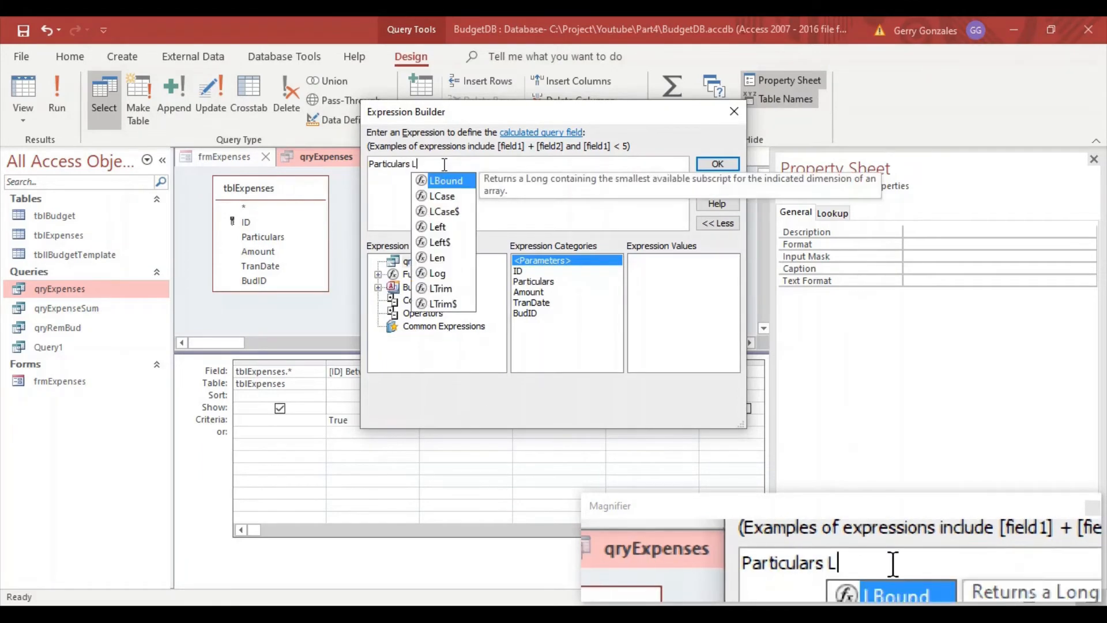
pyautogui.press('BackSpace')
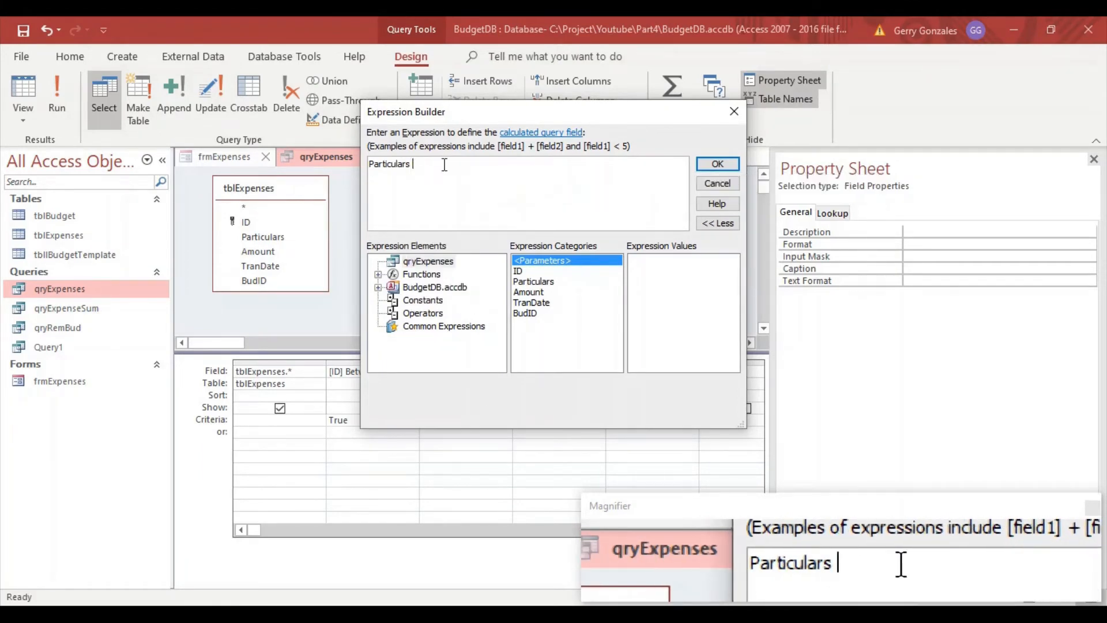
pyautogui.write('Like')
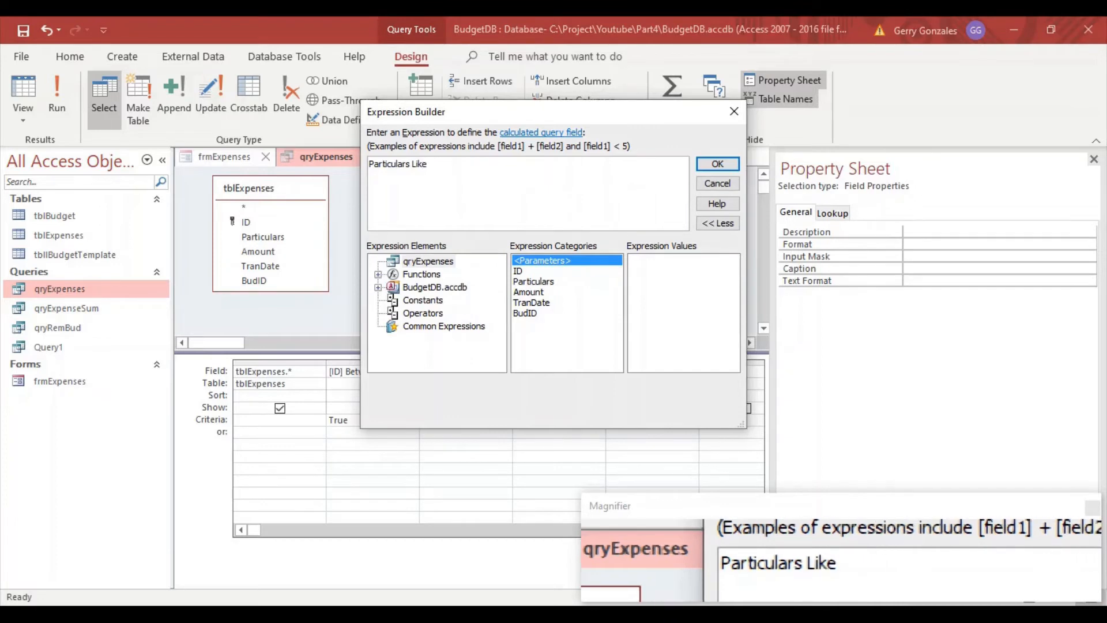
pyautogui.click(378, 287)
pyautogui.click(394, 326)
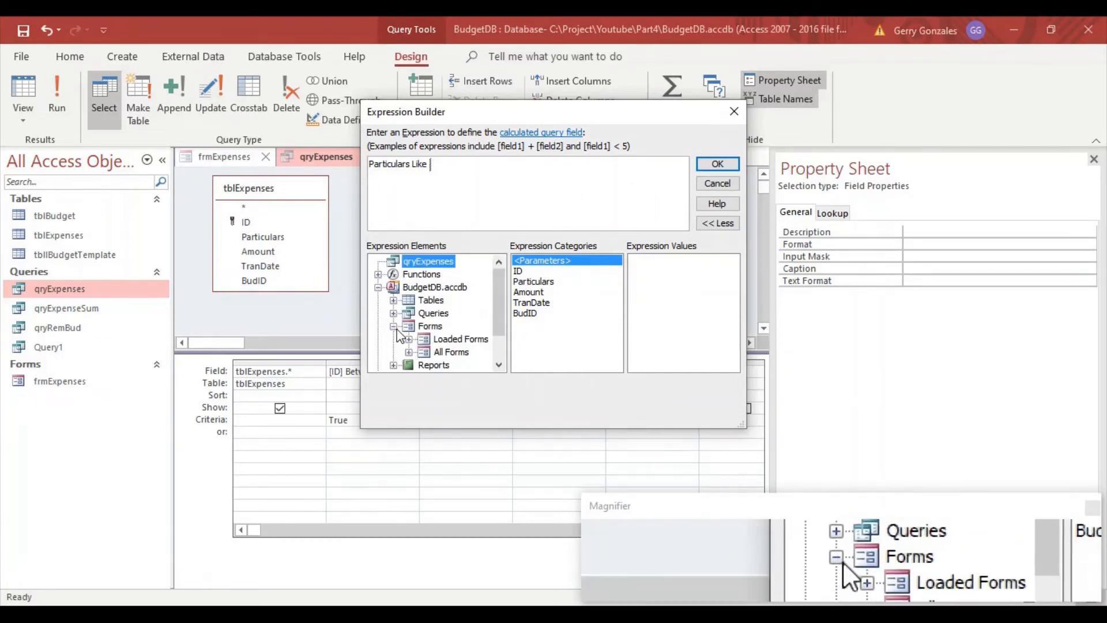
pyautogui.click(445, 339)
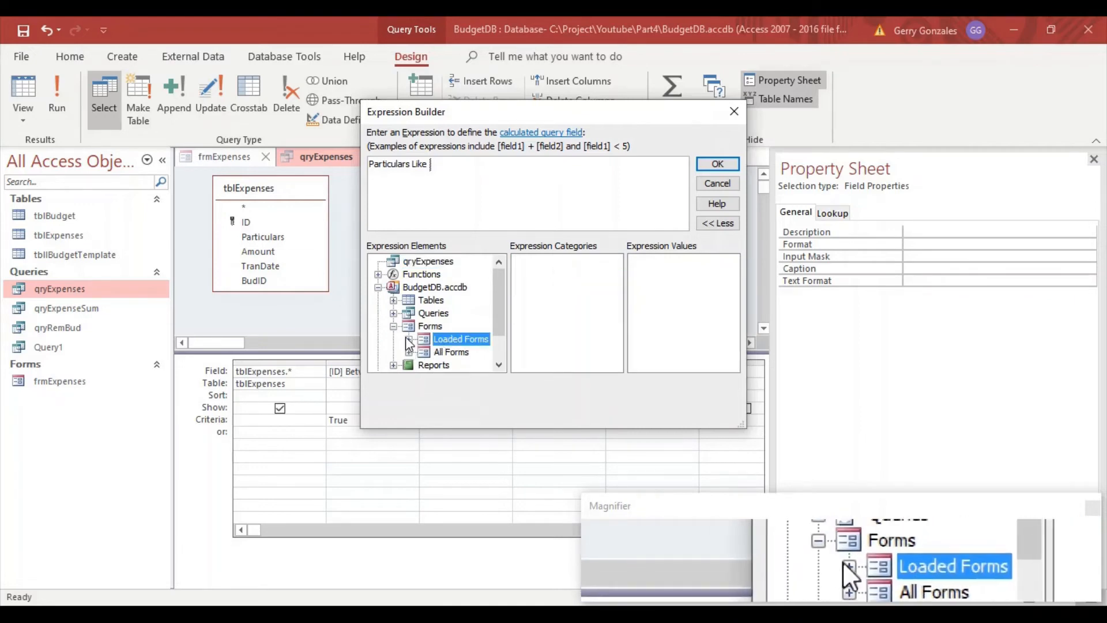
pyautogui.click(408, 338)
pyautogui.click(459, 339)
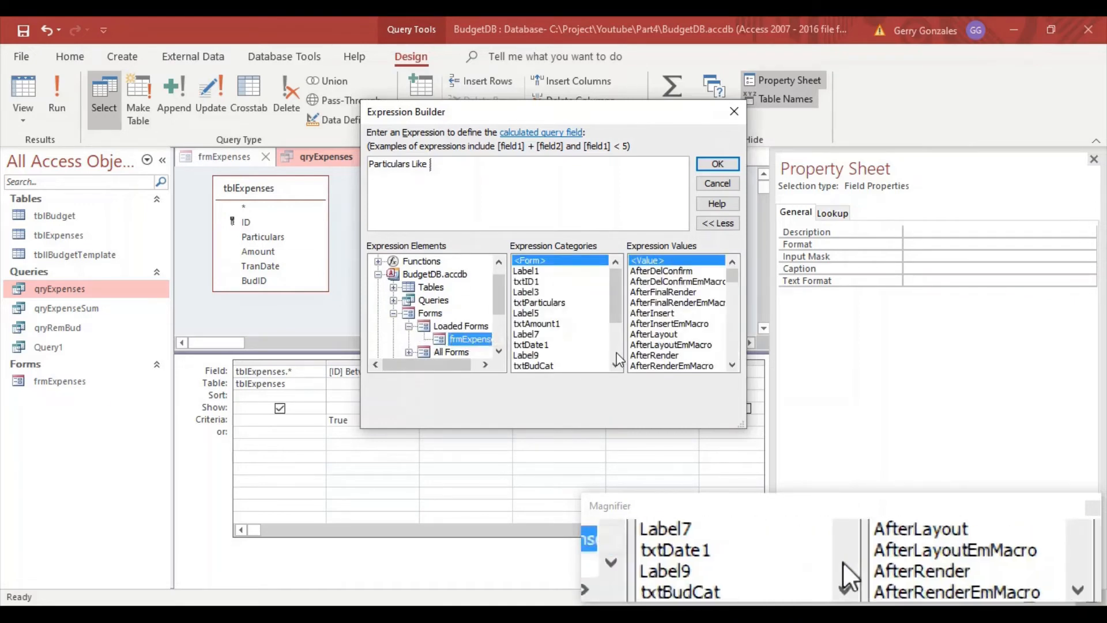
pyautogui.click(617, 352)
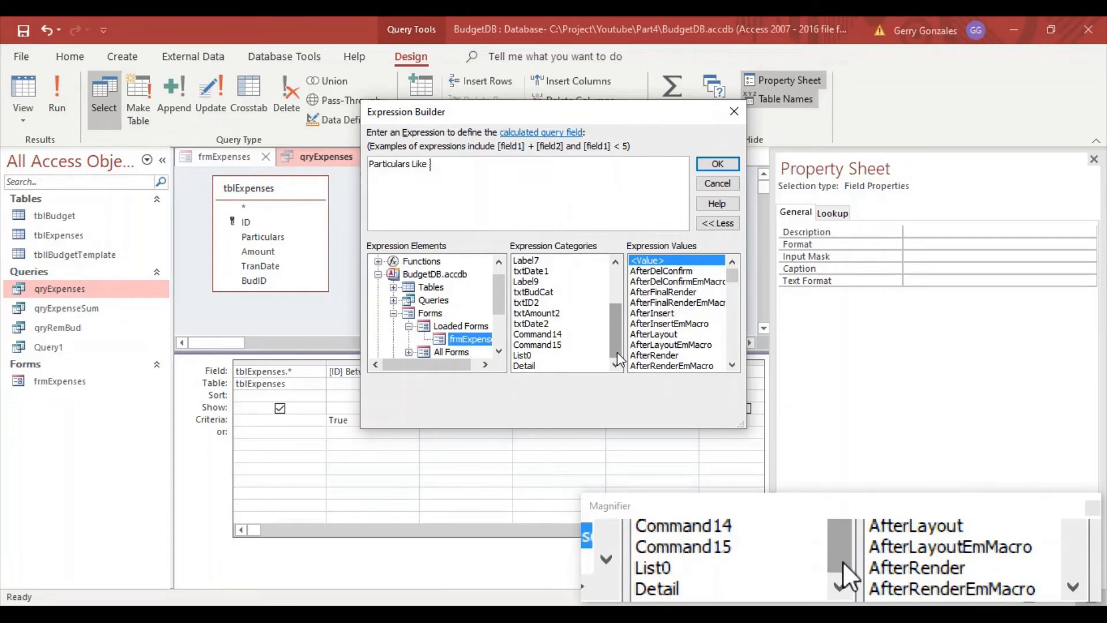
pyautogui.moveTo(617, 353); pyautogui.dragTo(622, 337)
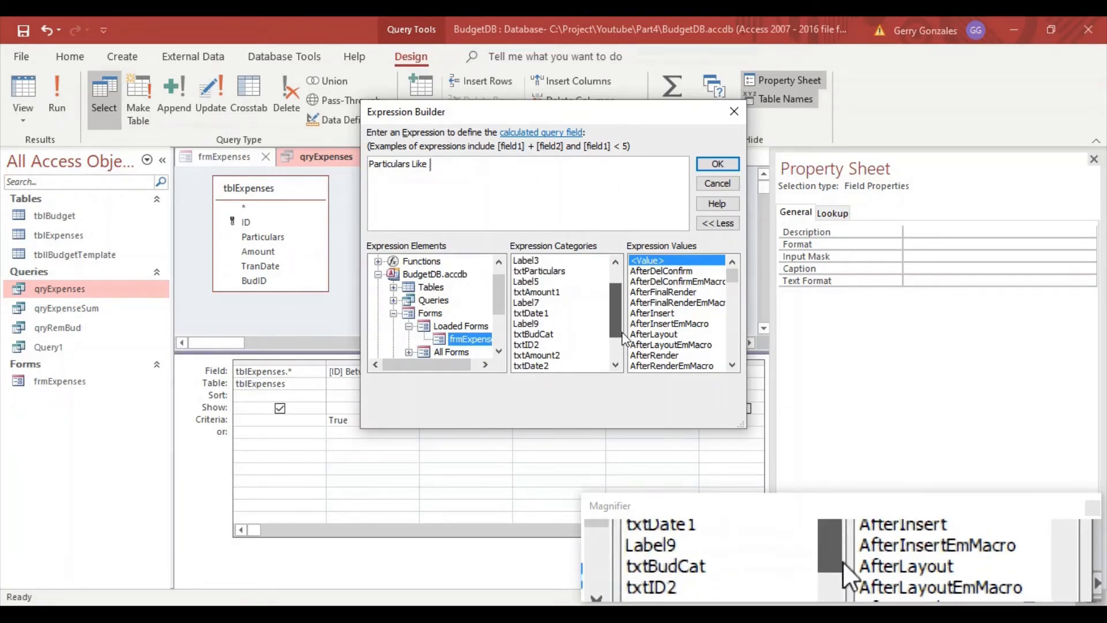
pyautogui.doubleClick(545, 272)
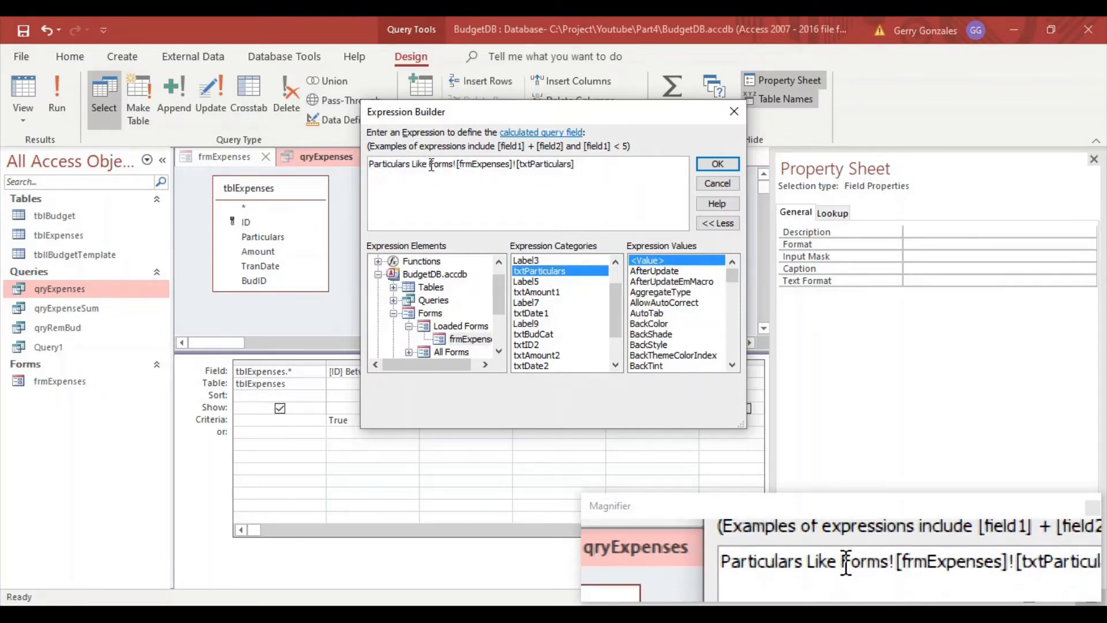
# Append & "*" Or Forms![frmExpenses]![txtParticulars] is null to the Particulars expression and accept it
pyautogui.moveTo(431, 165); pyautogui.dragTo(589, 168)
pyautogui.hotkey('ctrl', 'c')
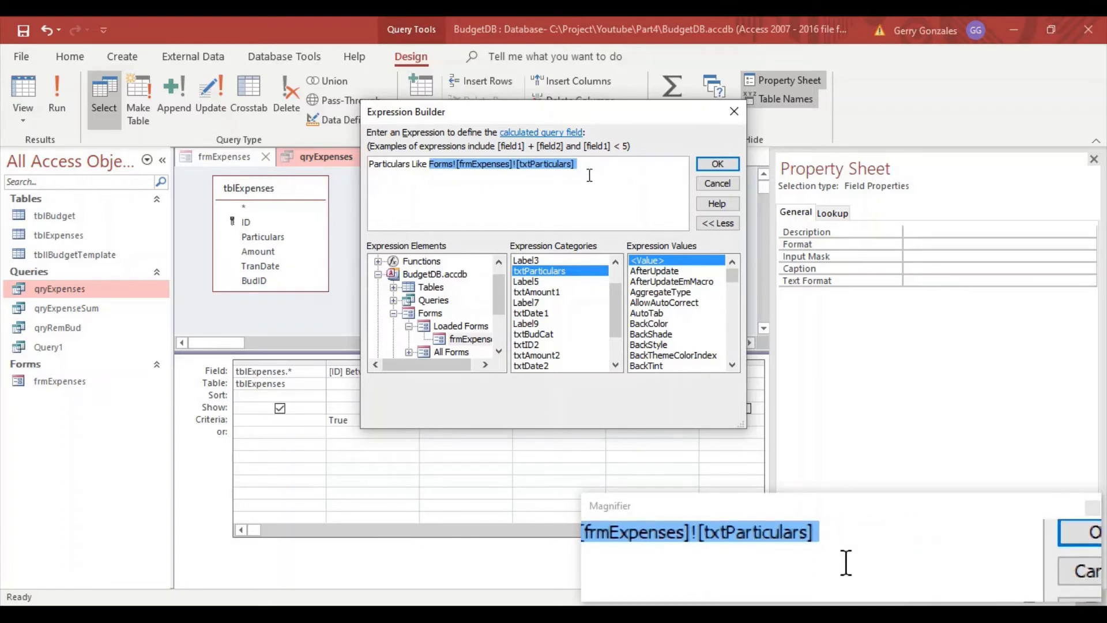
pyautogui.click(590, 170)
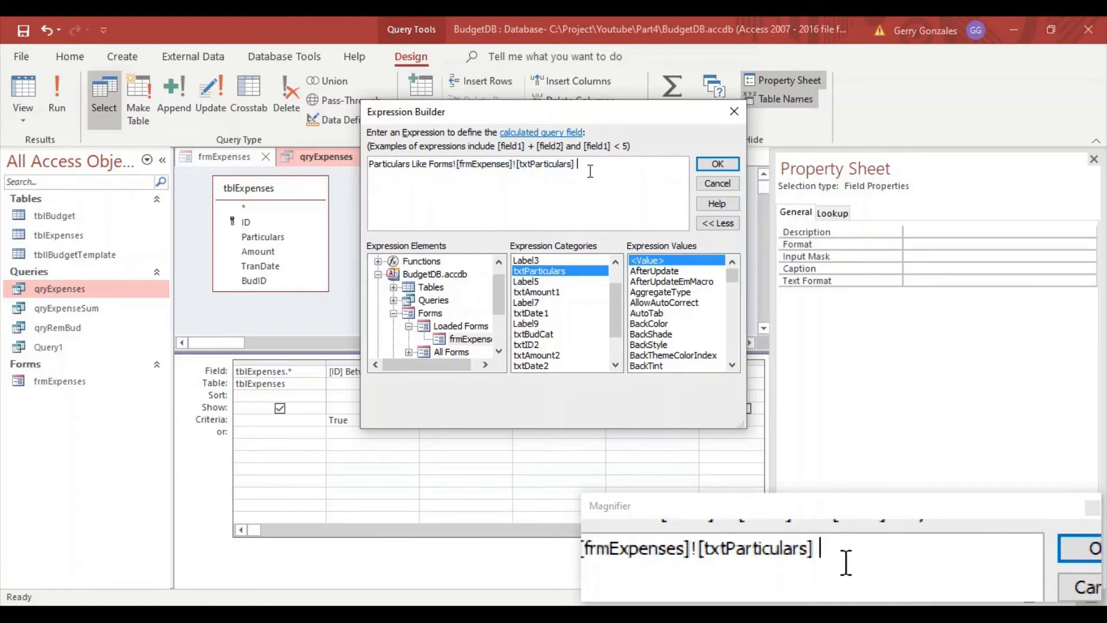
pyautogui.write('&')
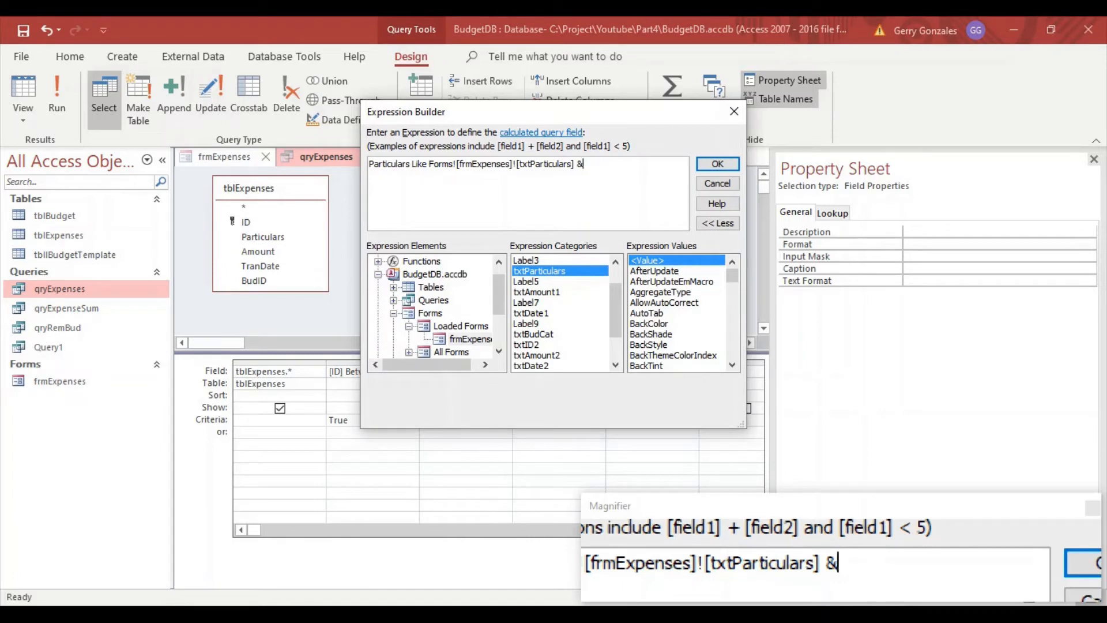
pyautogui.write(' "')
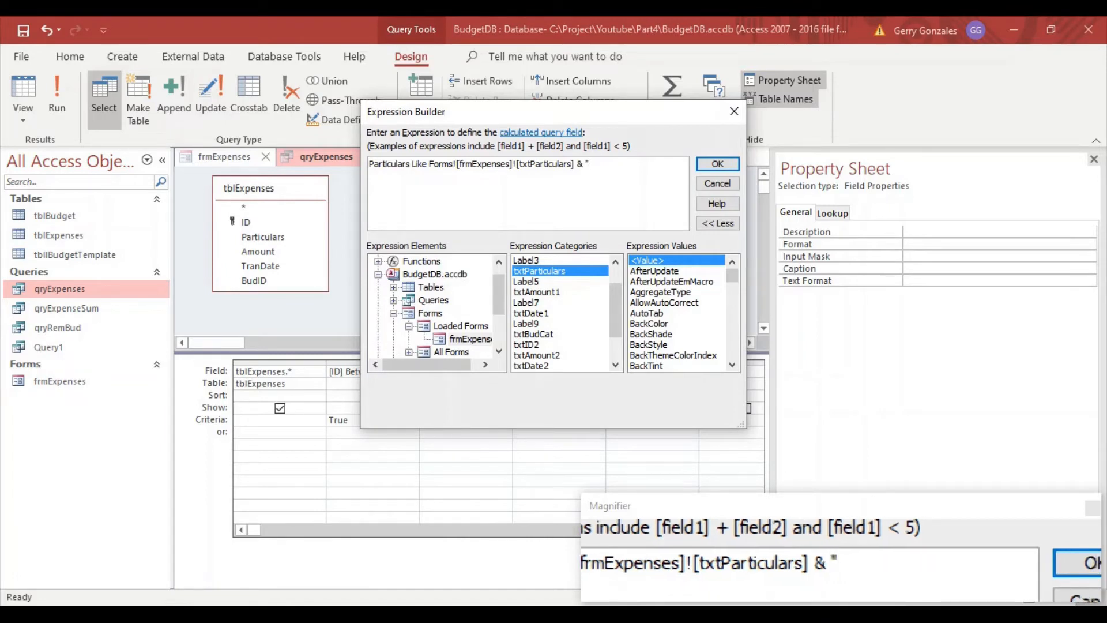
pyautogui.write('*')
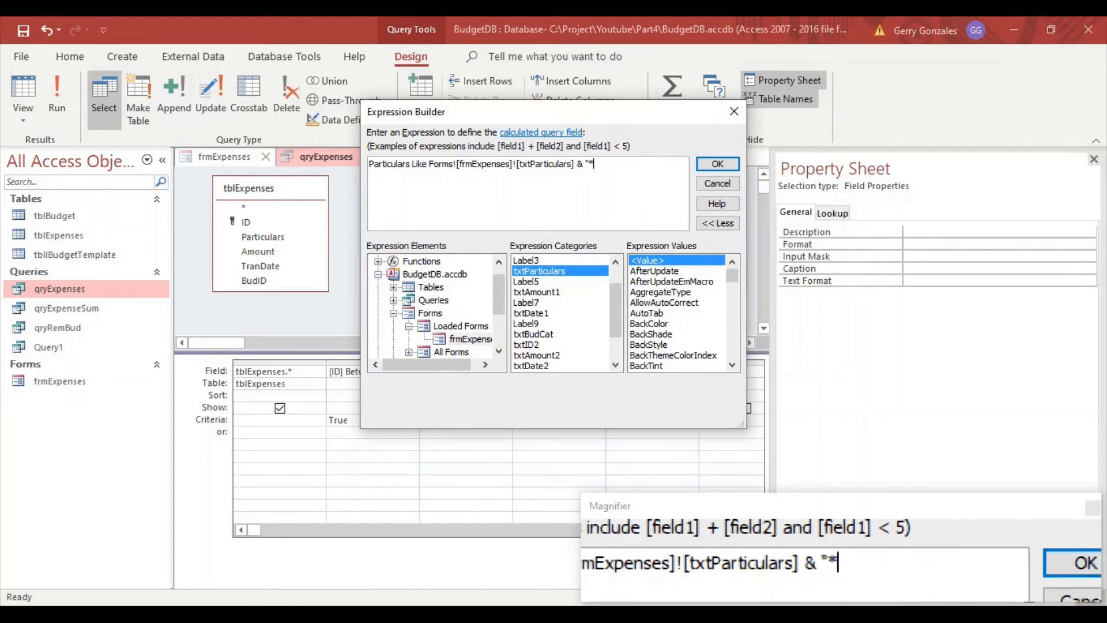
pyautogui.write('"')
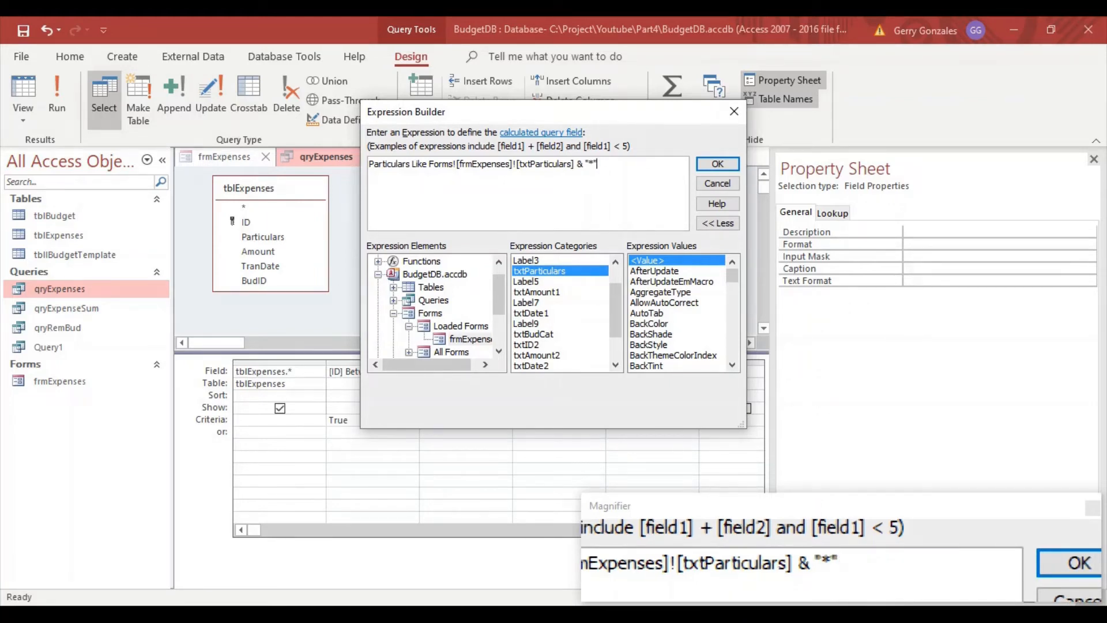
pyautogui.write('Or')
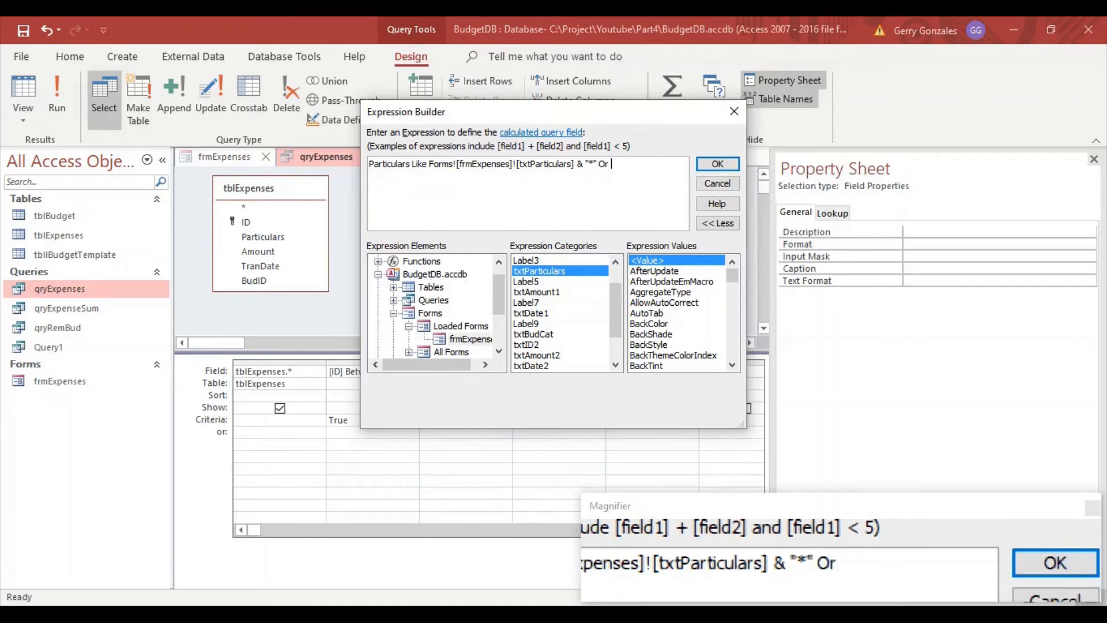
pyautogui.hotkey('ctrl', 'v')
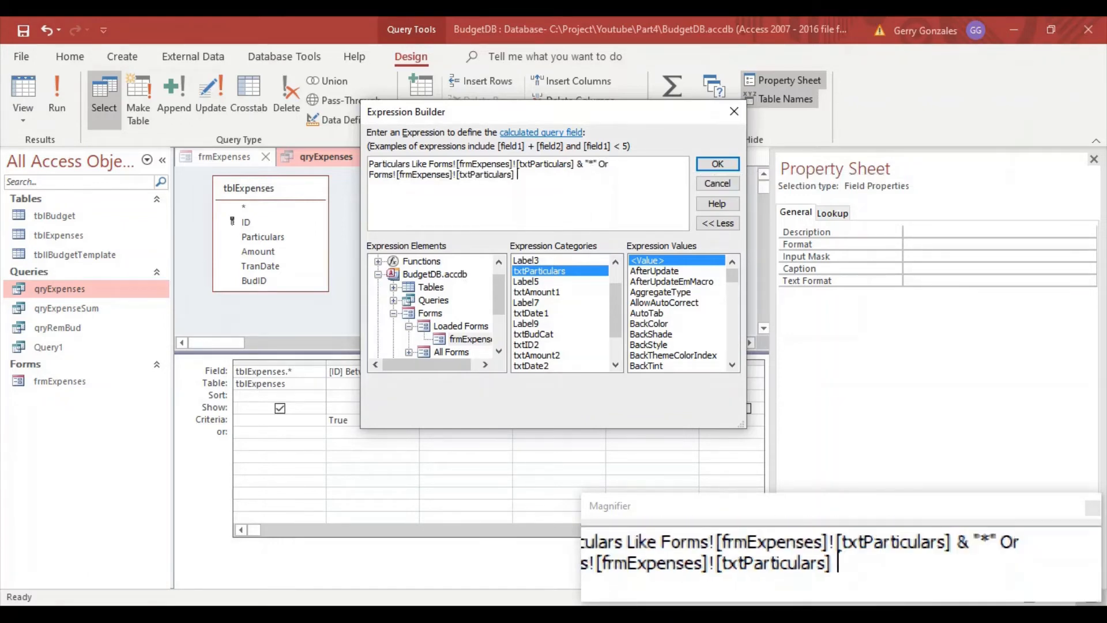
pyautogui.write('is null')
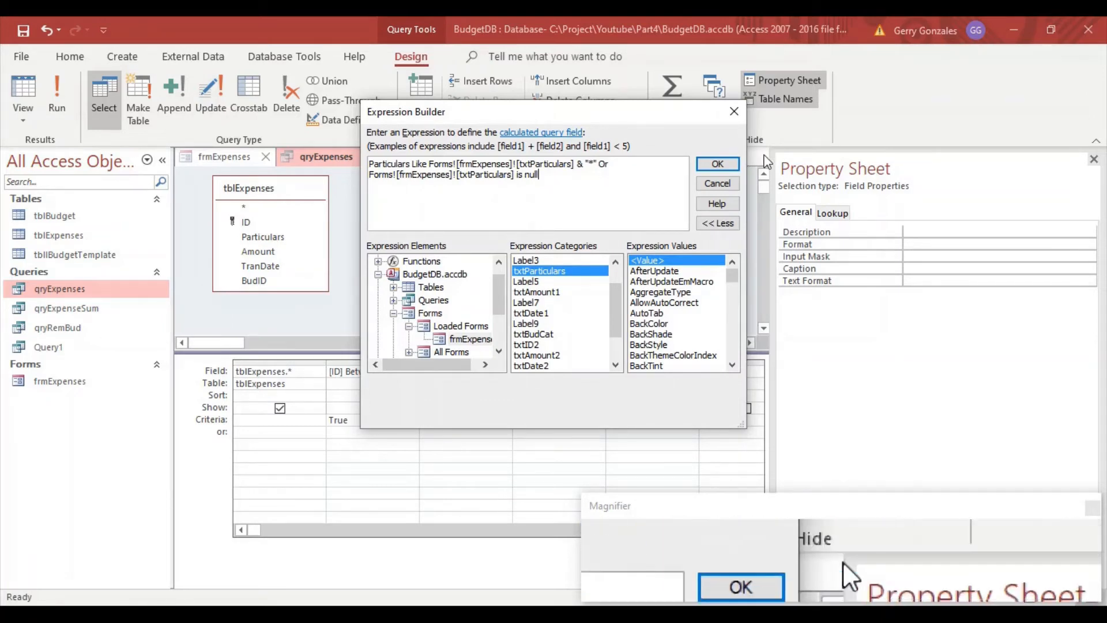
pyautogui.click(716, 164)
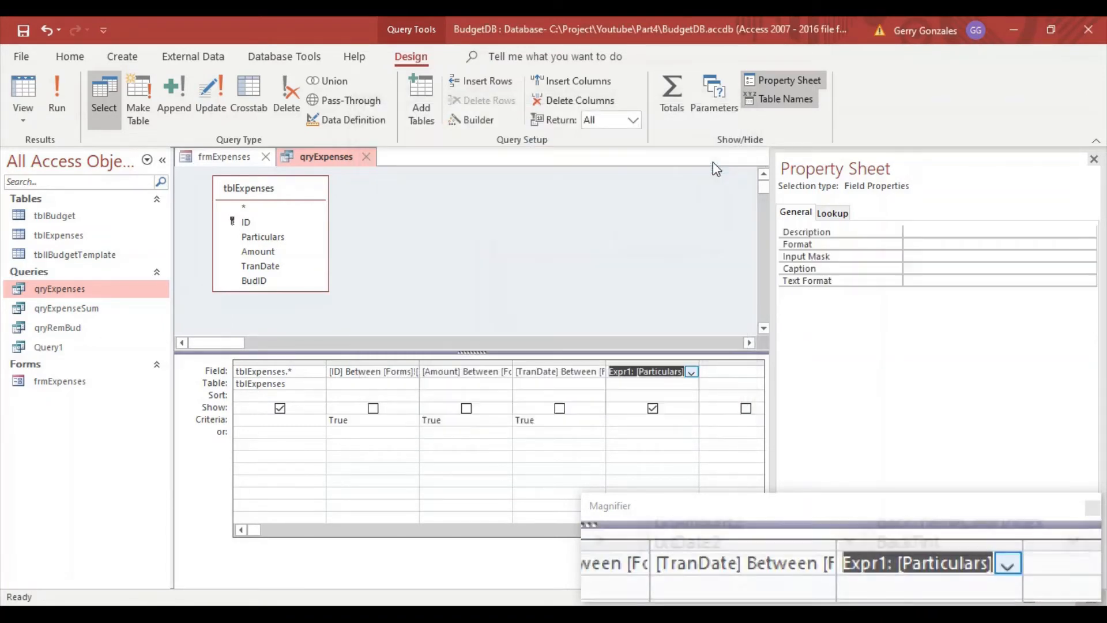
# Hide the Particulars expression column from the output with True as its criteria, then save and close qryExpenses
pyautogui.click(652, 408)
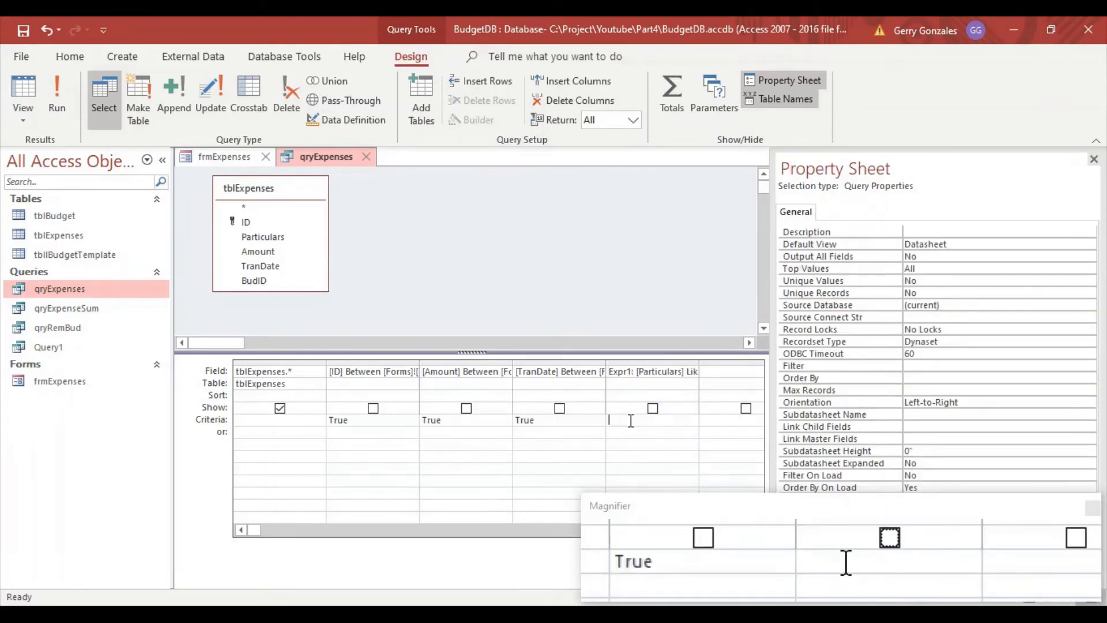
pyautogui.write('True')
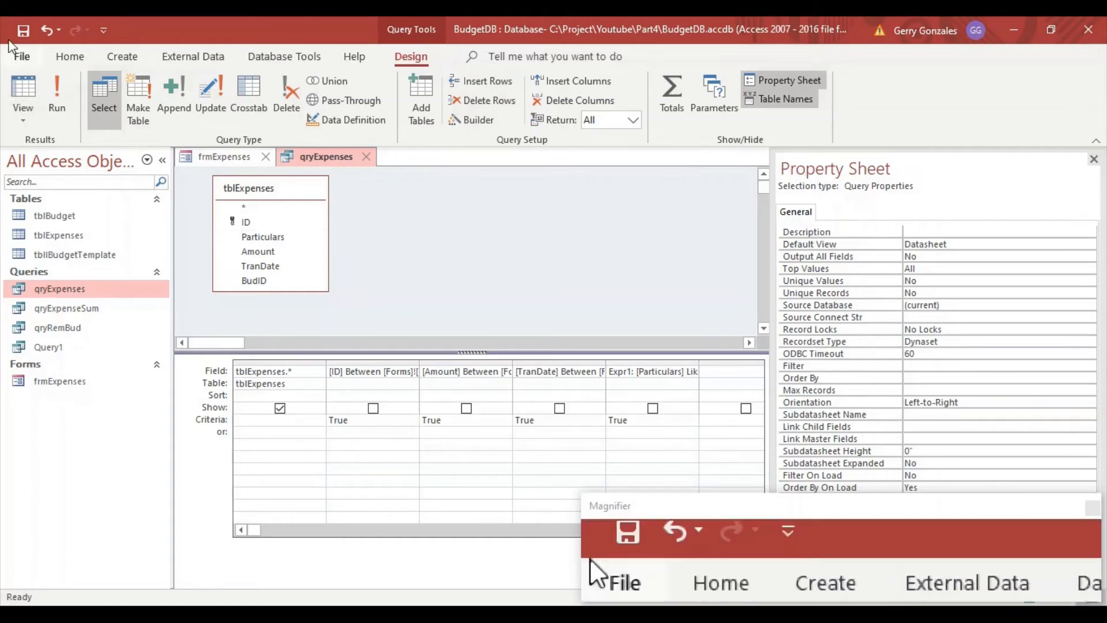
pyautogui.click(23, 31)
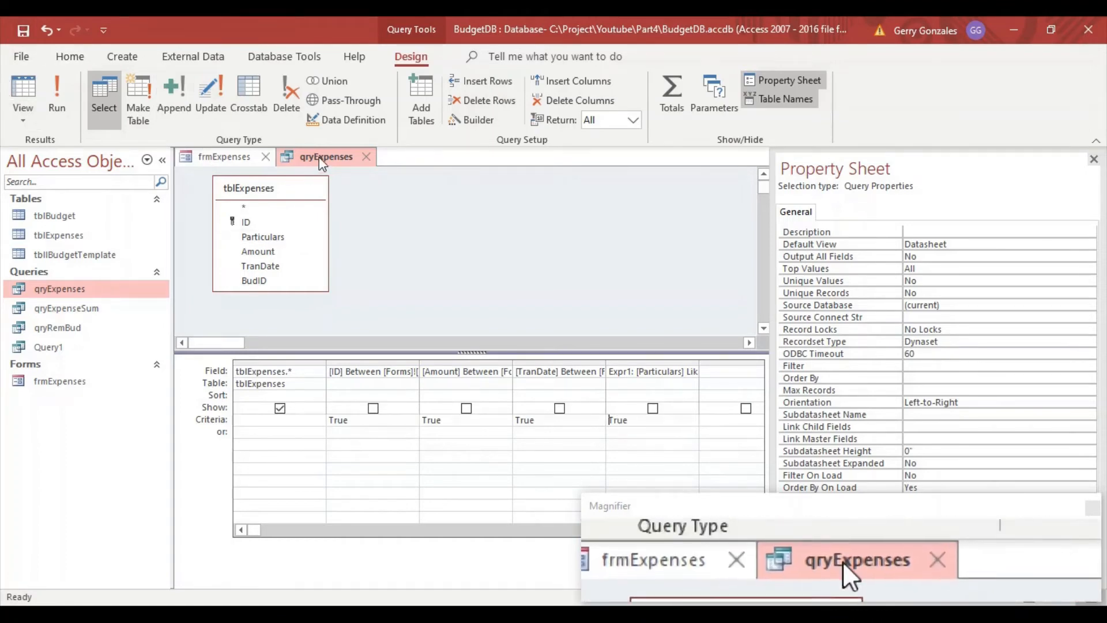
pyautogui.click(371, 157)
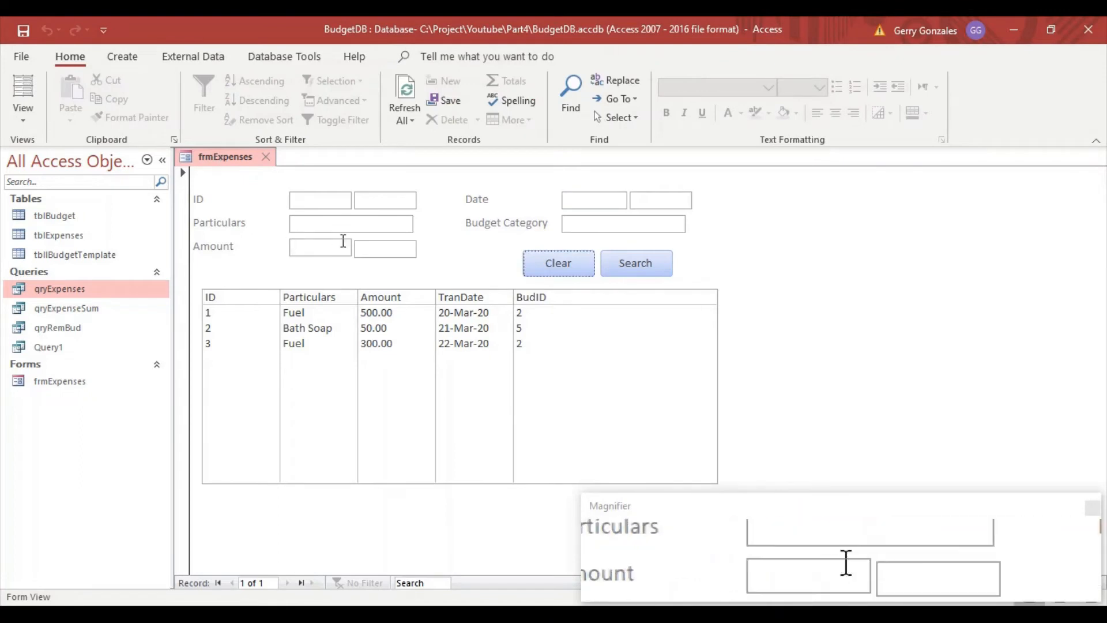
# Try a search for fuel in the Particulars text box of the open frmExpenses form
pyautogui.click(360, 224)
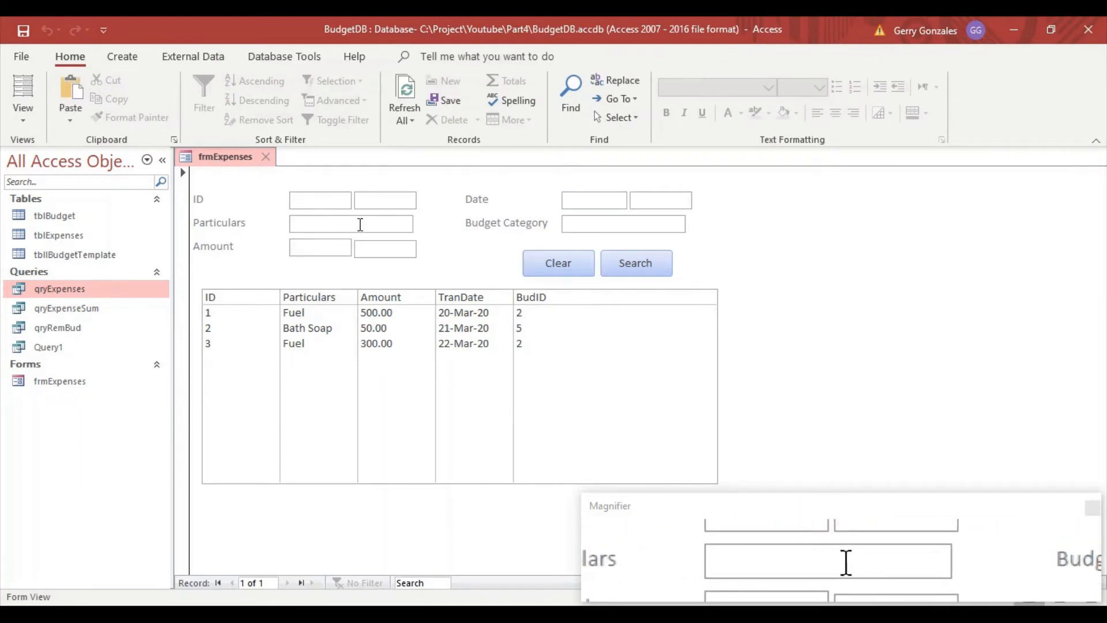
pyautogui.write('fuel')
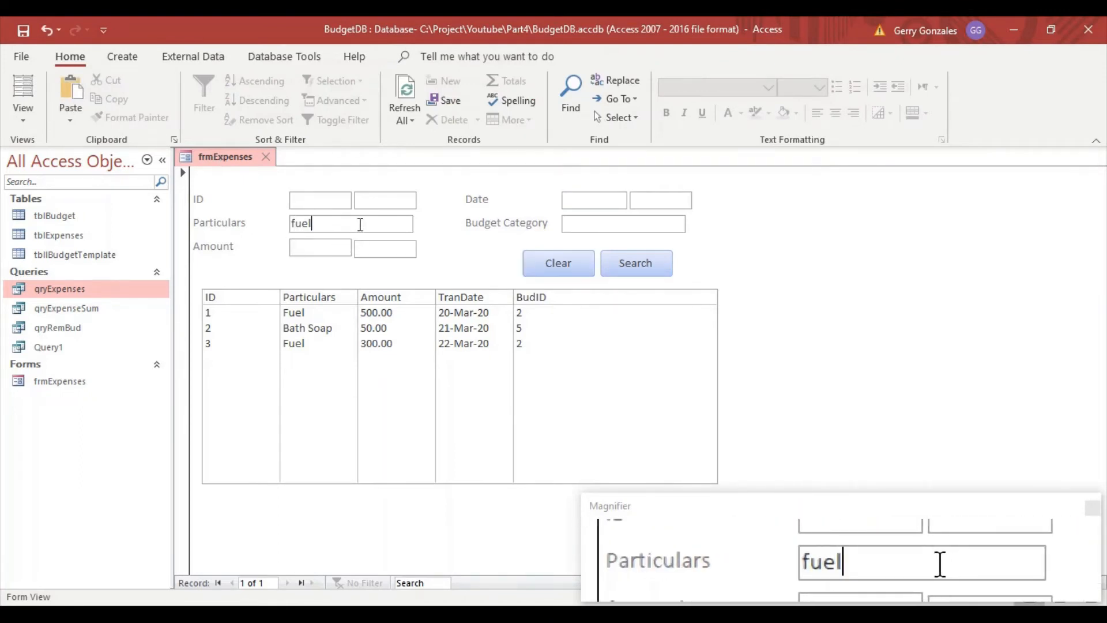
pyautogui.click(647, 267)
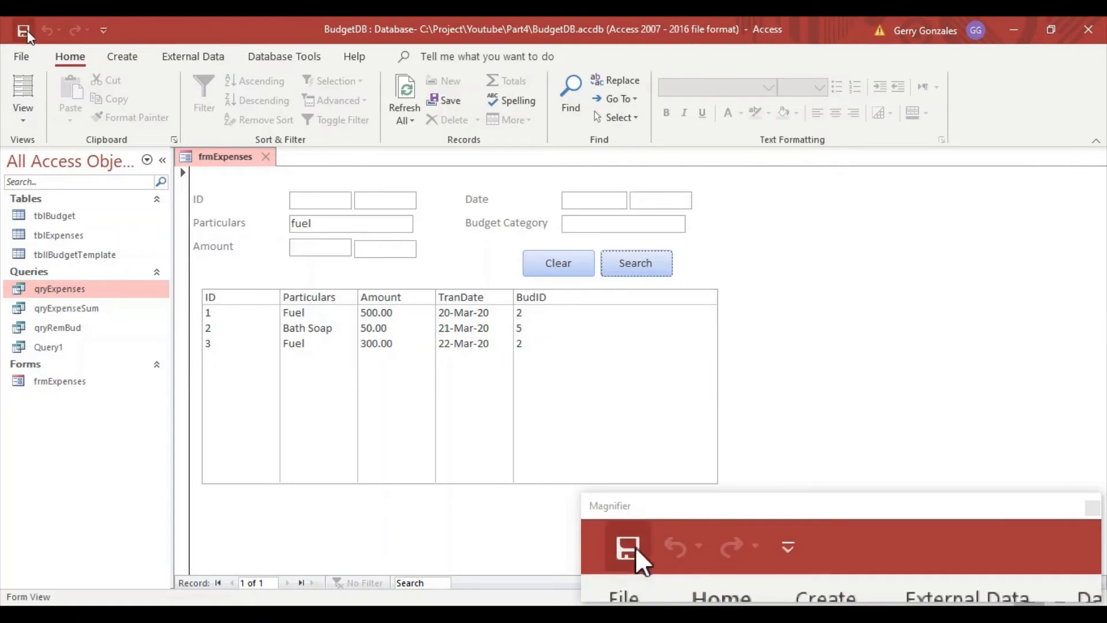
pyautogui.click(650, 267)
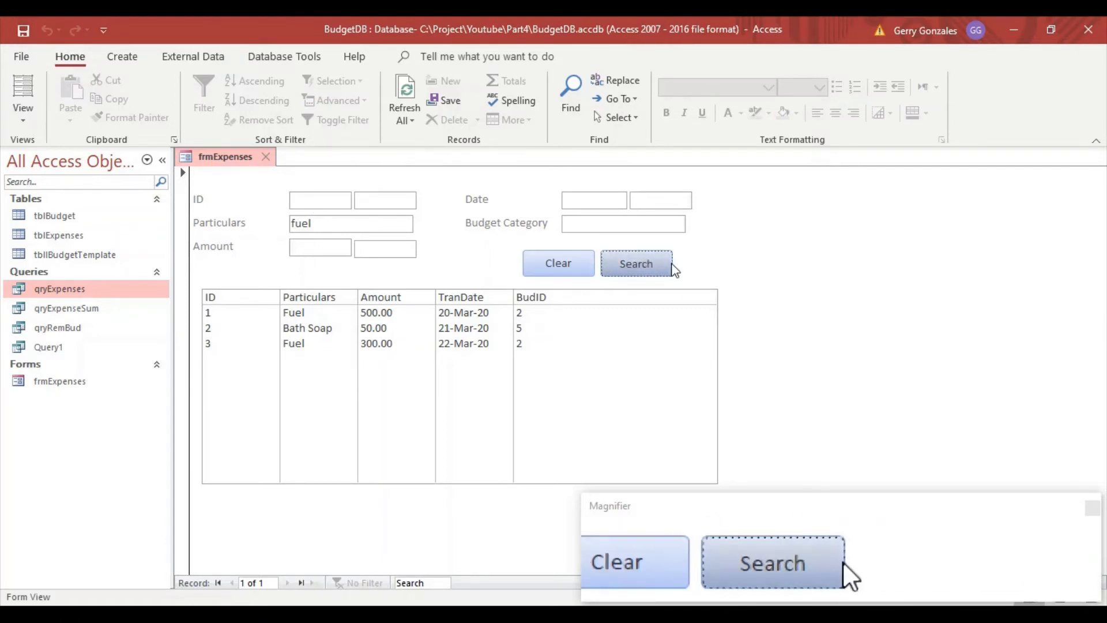
# Close and reopen the frmExpenses form and run the Particulars search for fuel again
pyautogui.click(266, 157)
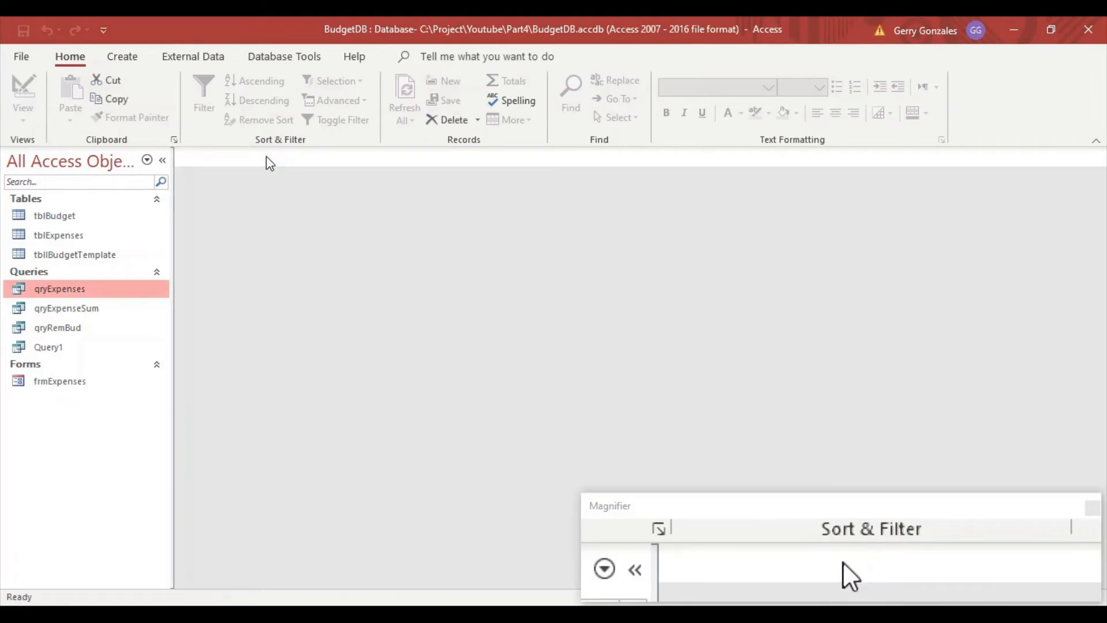
pyautogui.doubleClick(68, 384)
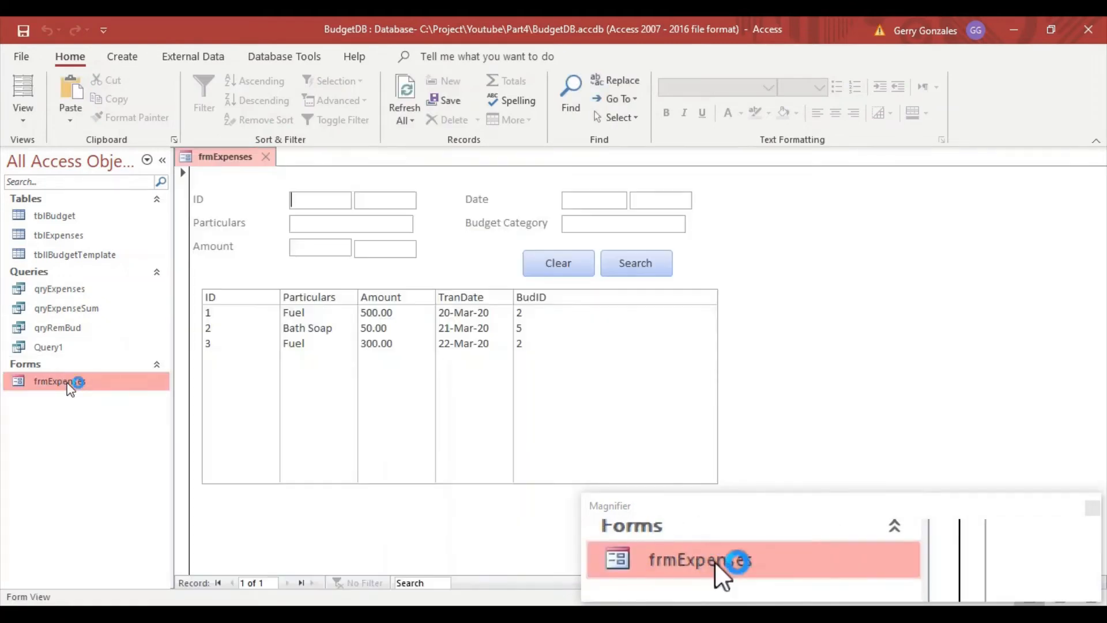
pyautogui.click(313, 222)
pyautogui.write('fuel')
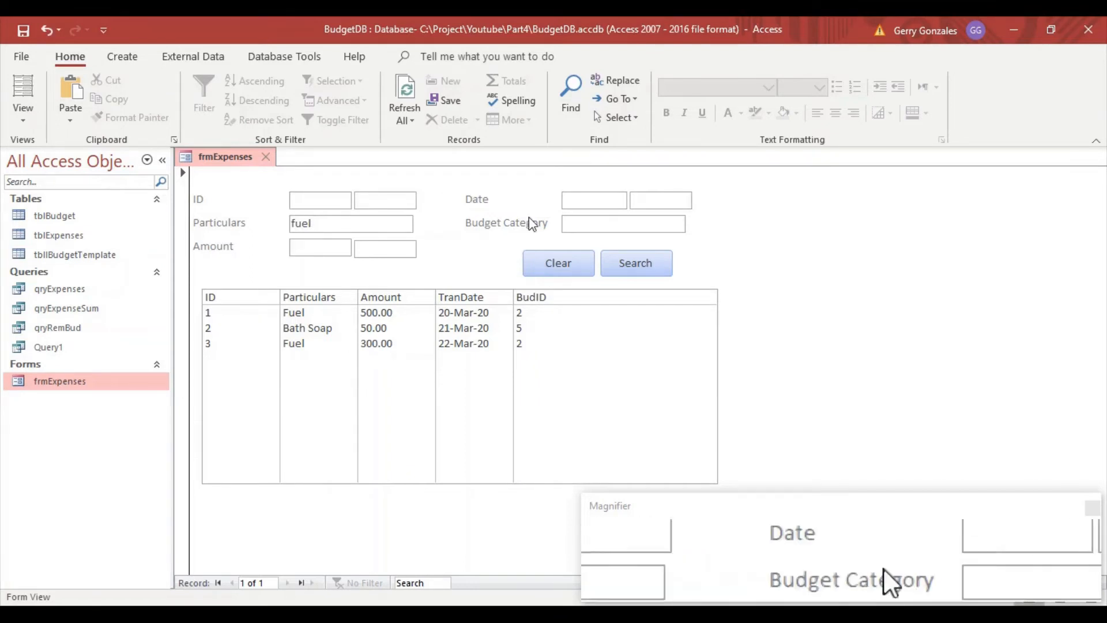
pyautogui.click(634, 267)
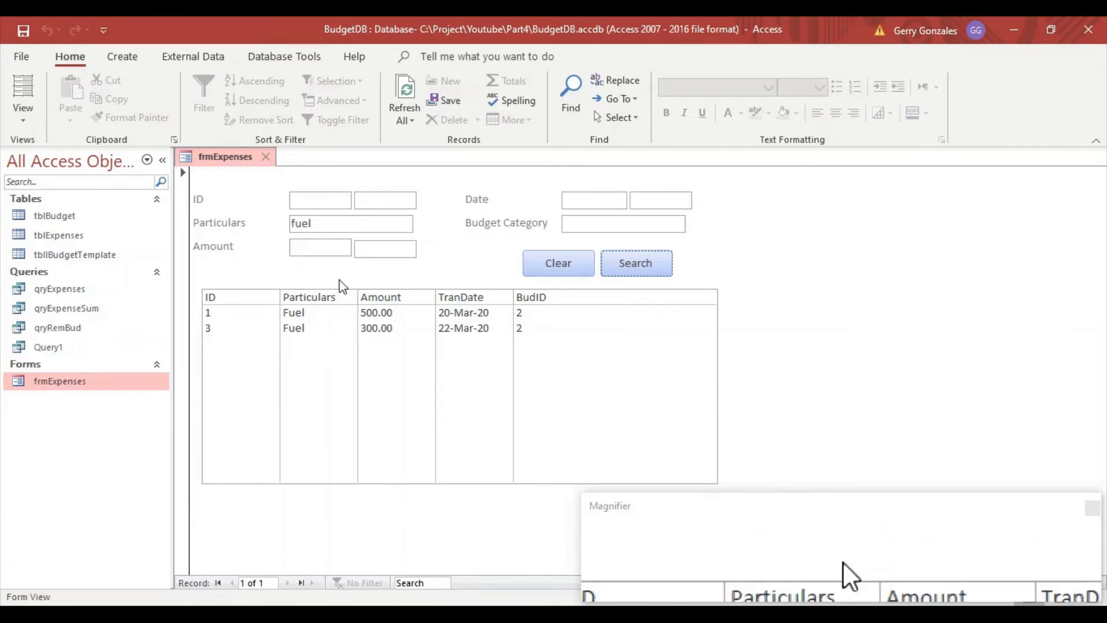
# Run the Particulars search for *el twice, clearing the form between the two runs
pyautogui.click(332, 223)
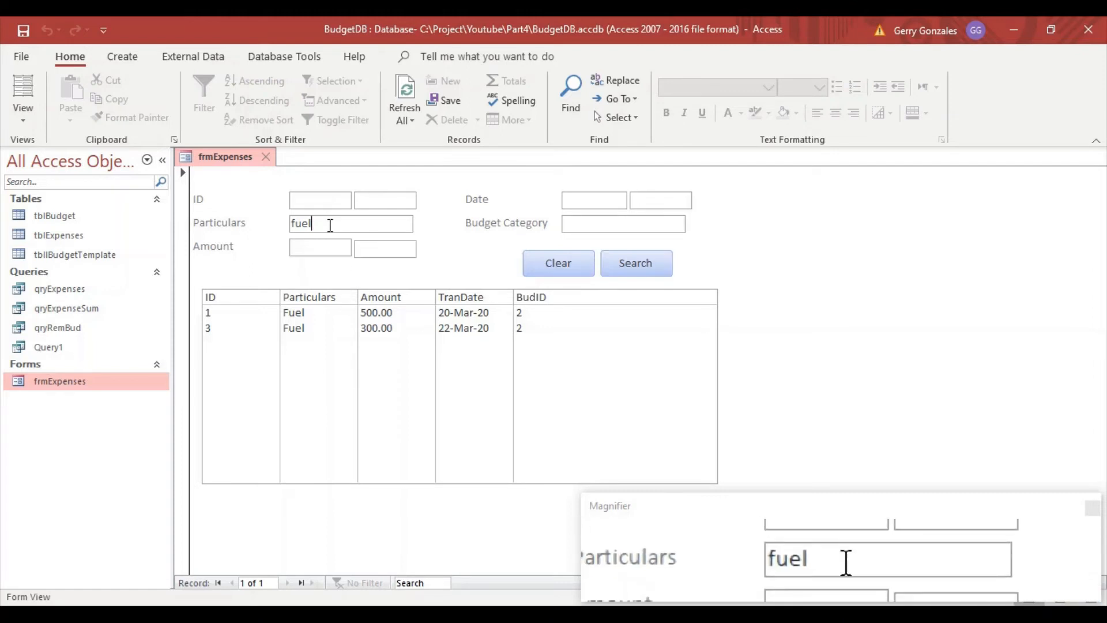
pyautogui.click(243, 223)
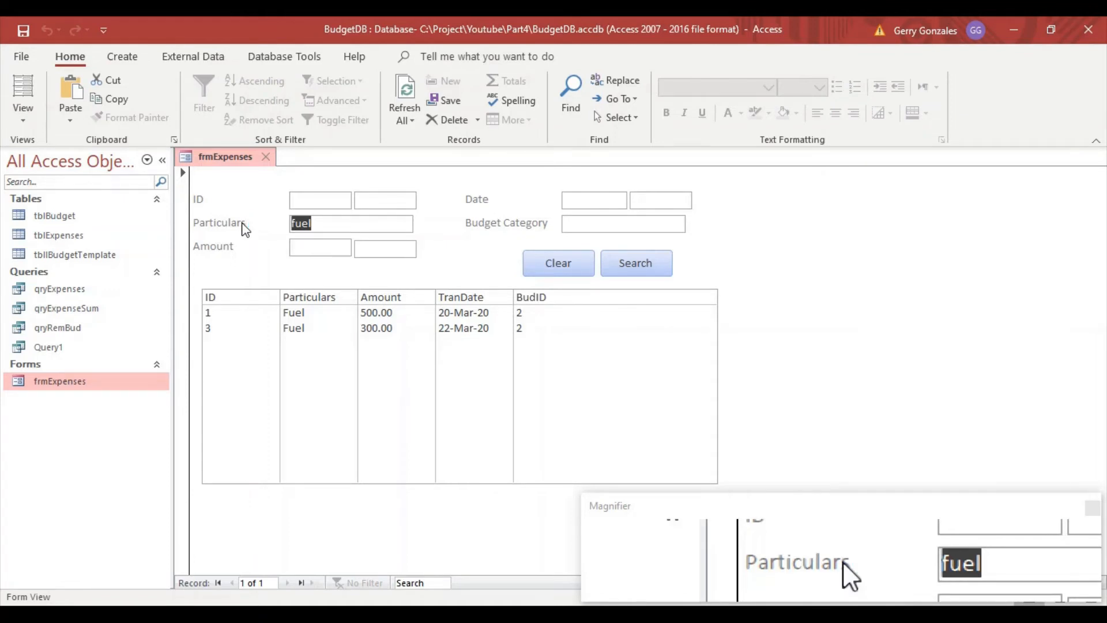
pyautogui.write('*el')
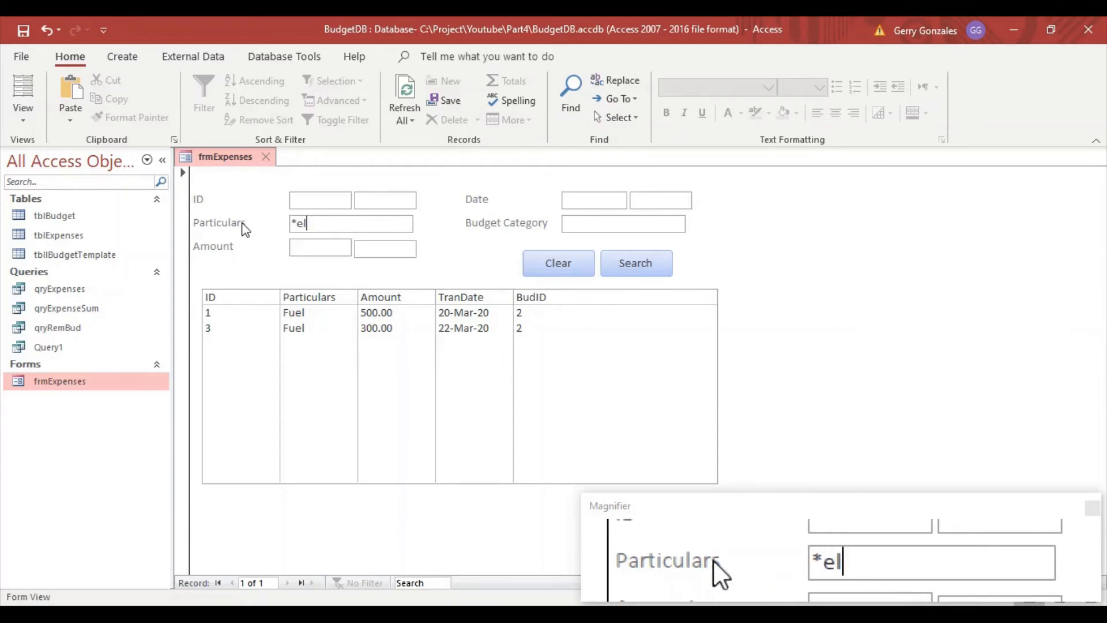
pyautogui.click(655, 270)
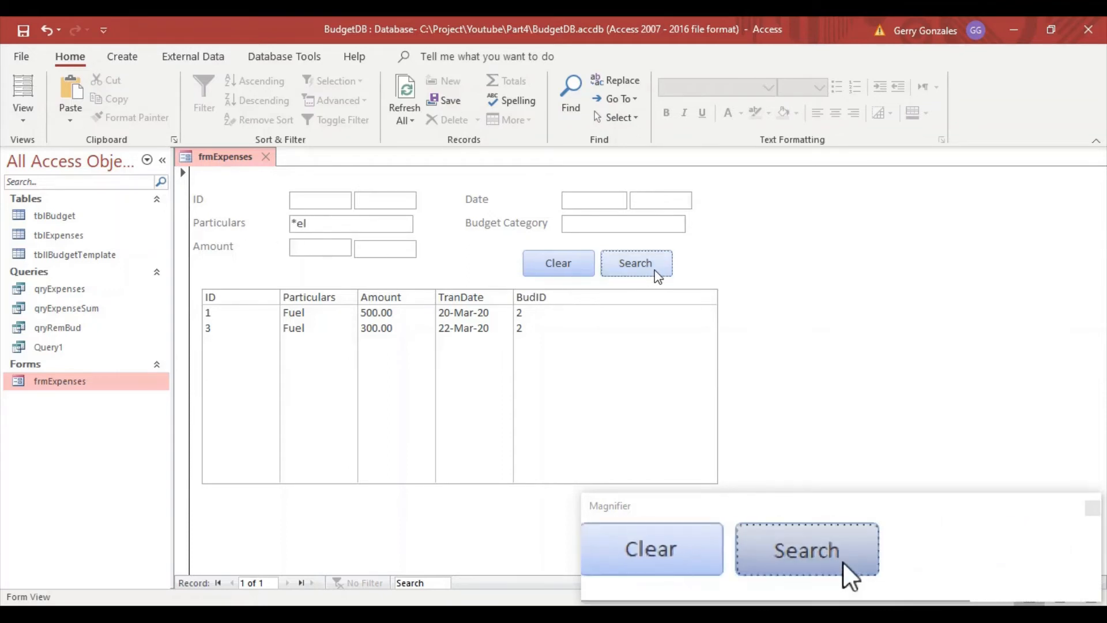
pyautogui.click(562, 269)
pyautogui.click(330, 221)
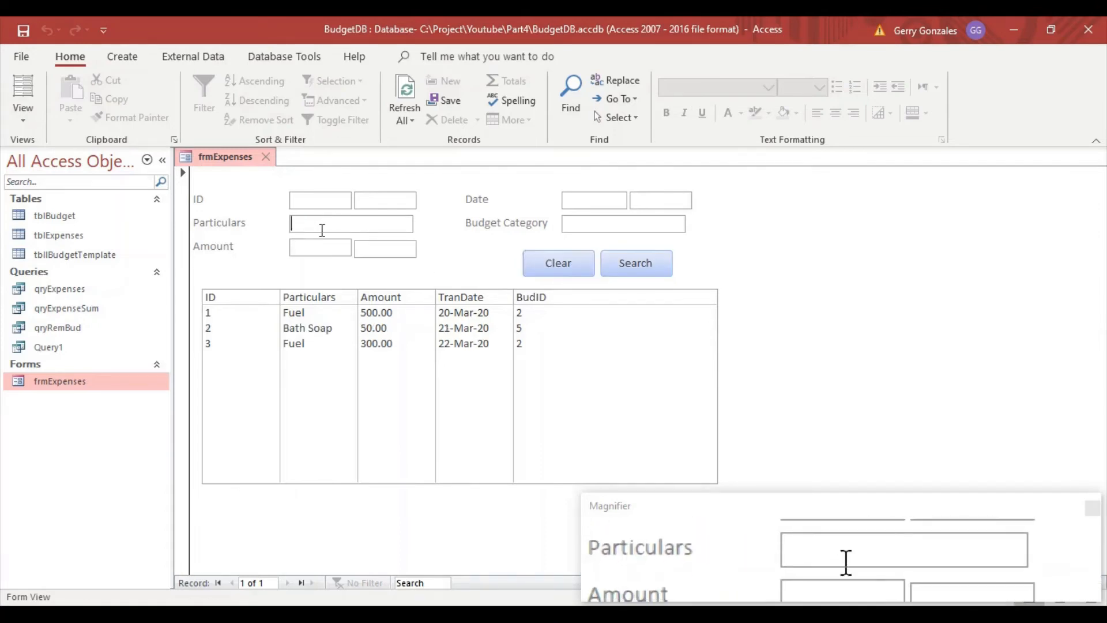
pyautogui.write('*el')
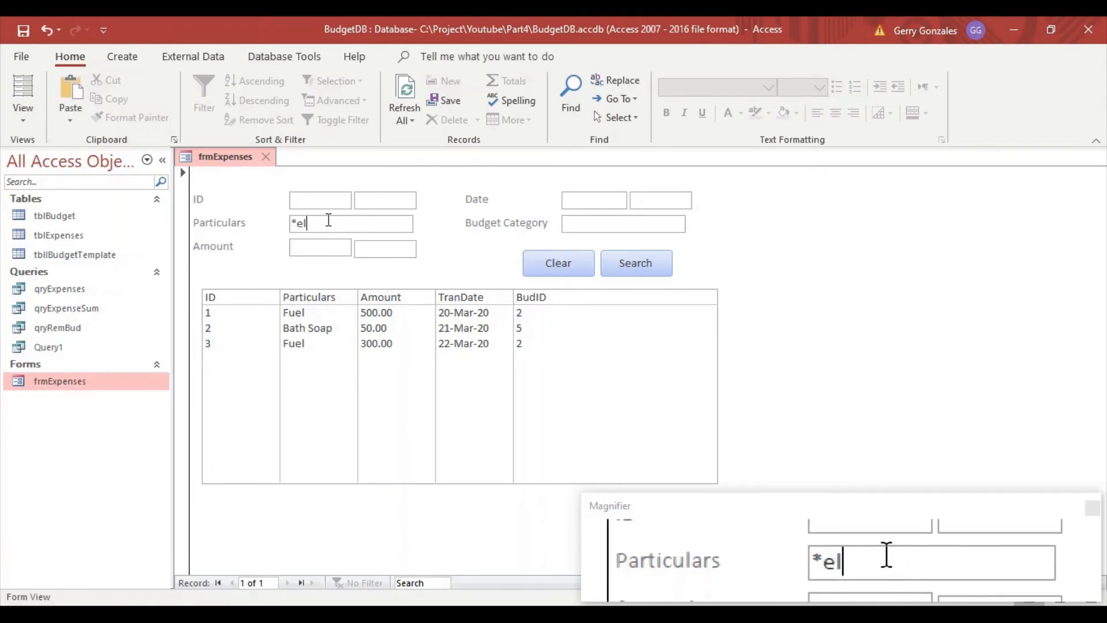
pyautogui.click(616, 264)
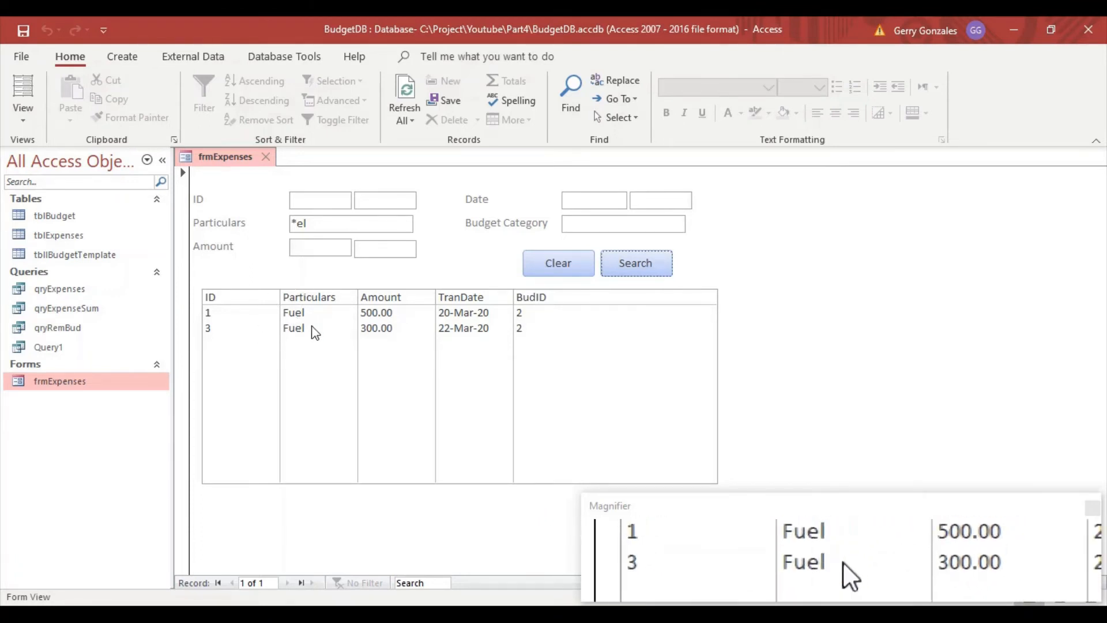
# Clear the search form and search the Particulars for fu
pyautogui.click(195, 219)
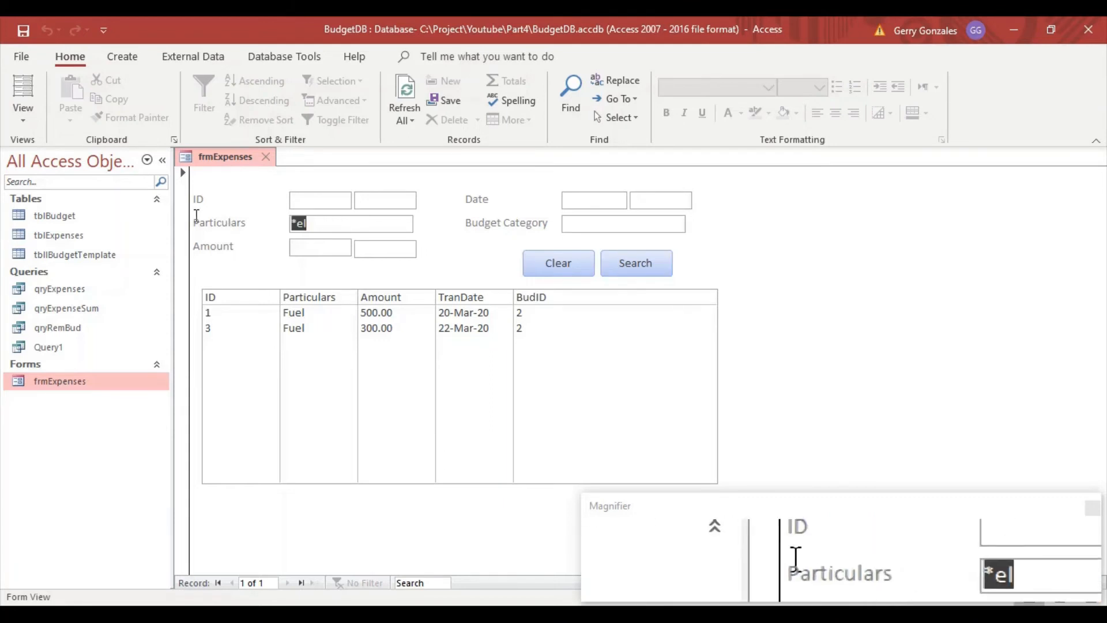
pyautogui.write('fu')
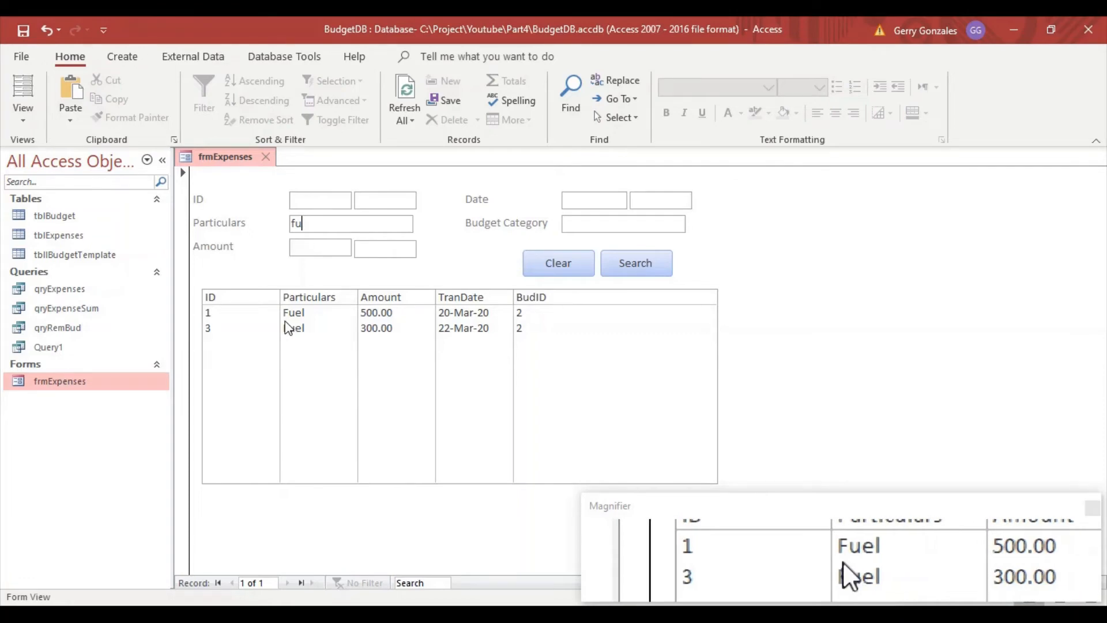
pyautogui.click(563, 268)
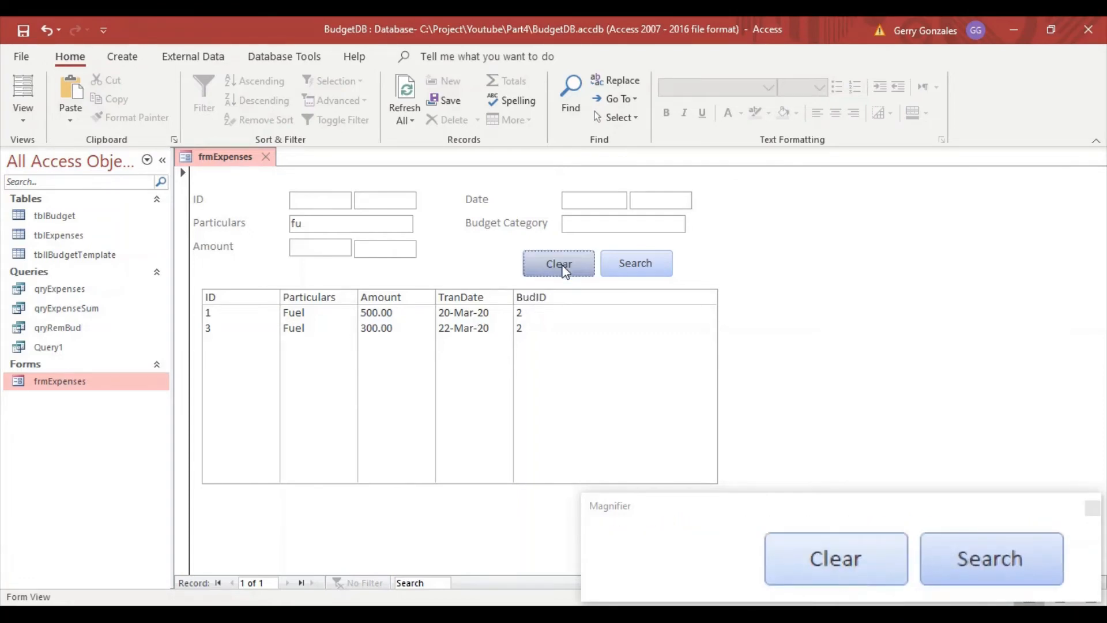
pyautogui.click(332, 223)
pyautogui.write('fu')
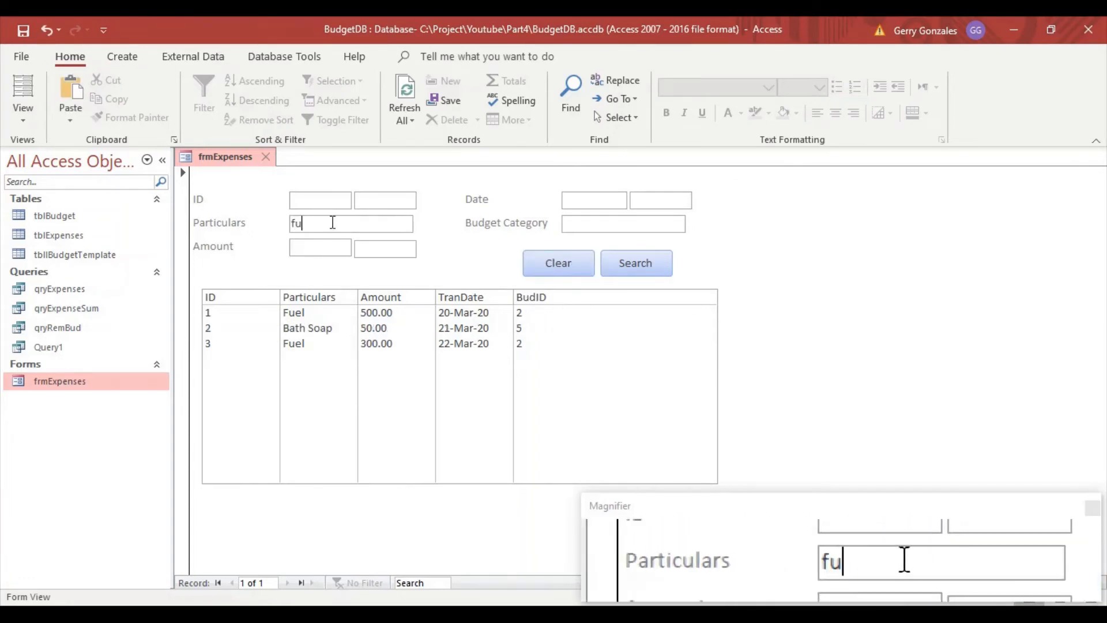
pyautogui.click(648, 270)
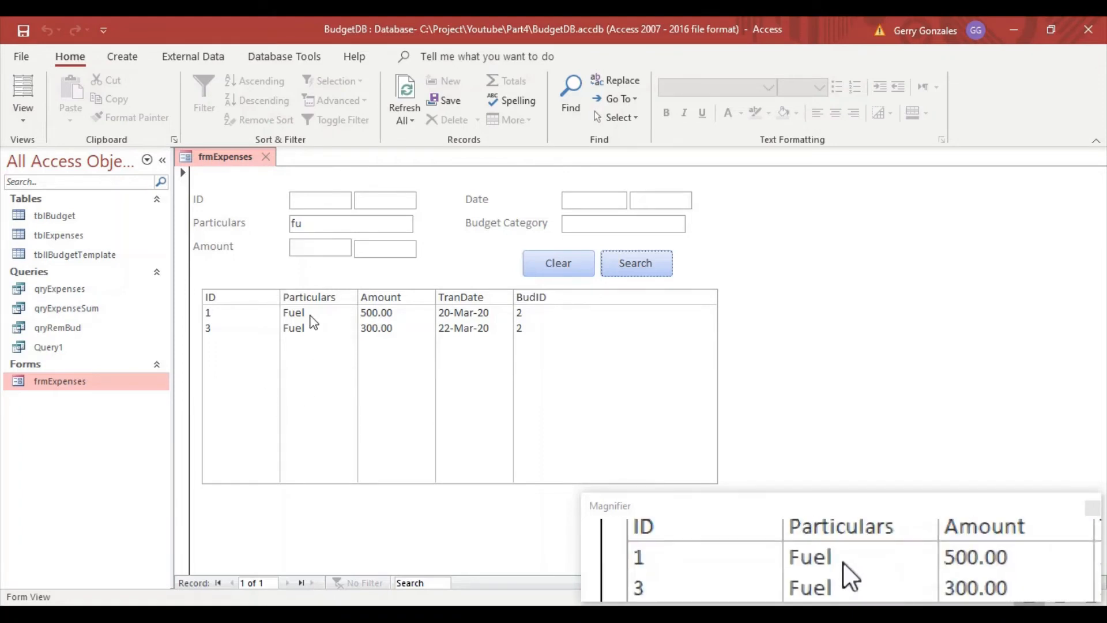
# Search the Particulars for *fu and clear the form again
pyautogui.click(335, 223)
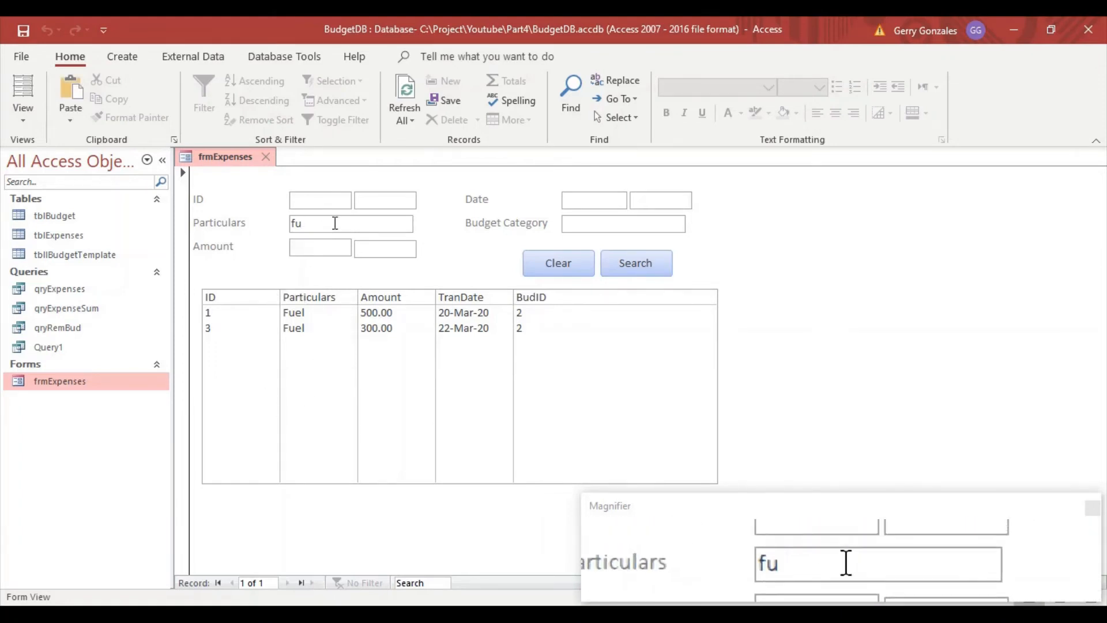
pyautogui.press('BackSpace')
pyautogui.press('BackSpace')
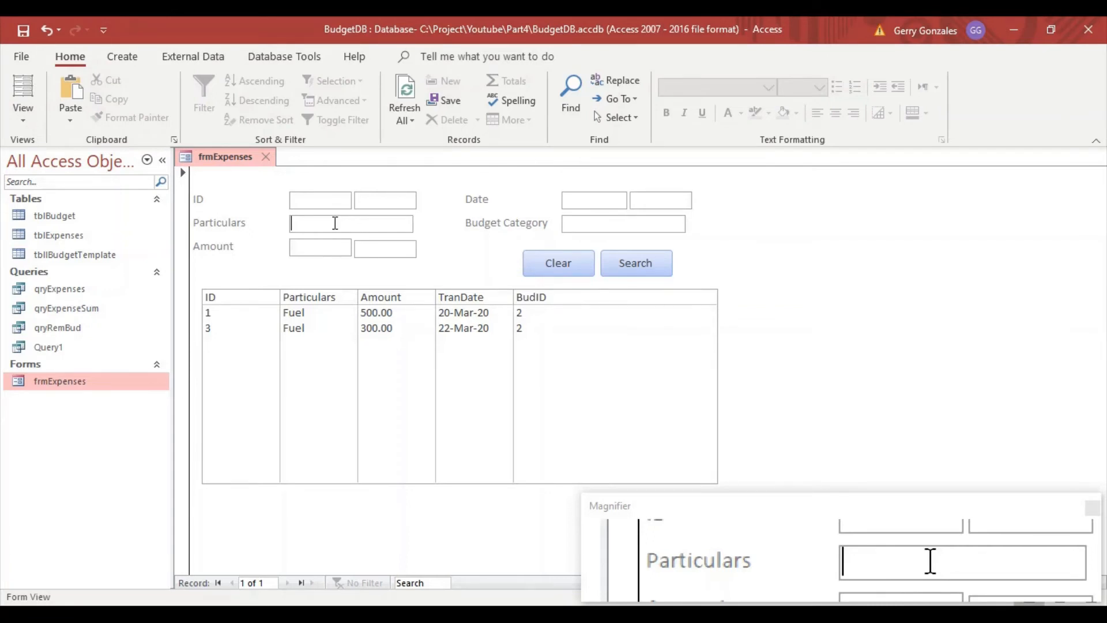
pyautogui.write('*')
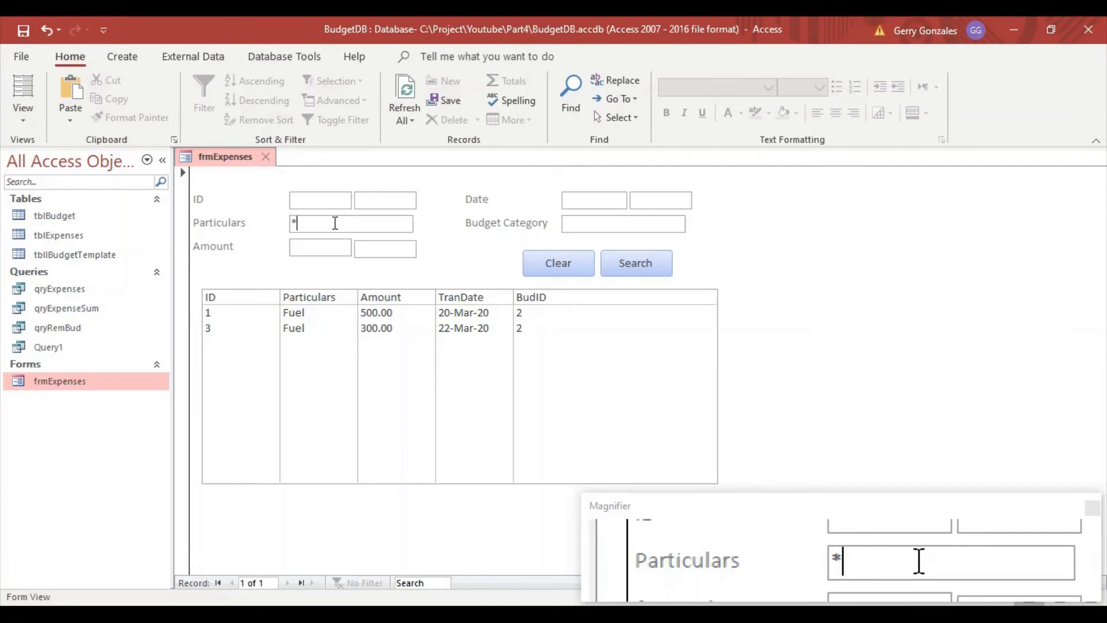
pyautogui.write('fu')
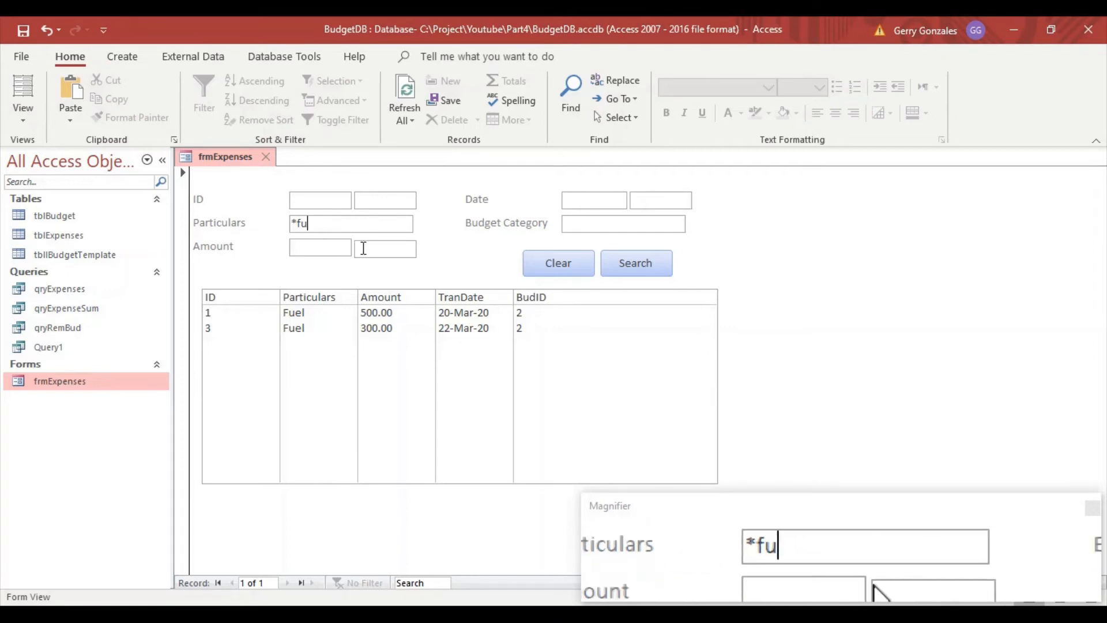
pyautogui.click(646, 271)
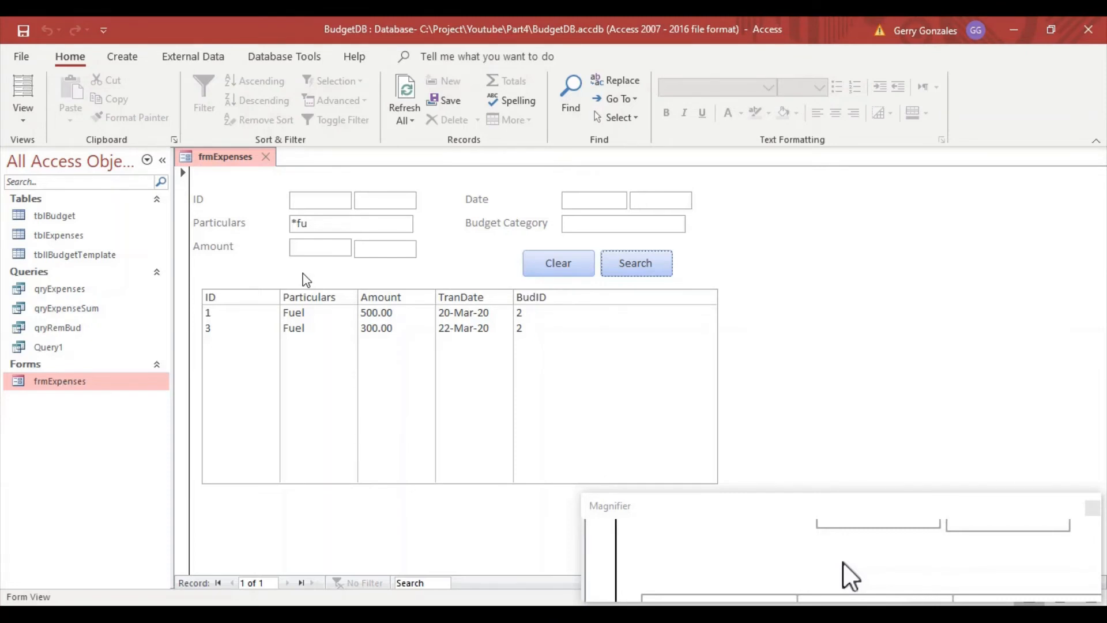
pyautogui.click(575, 272)
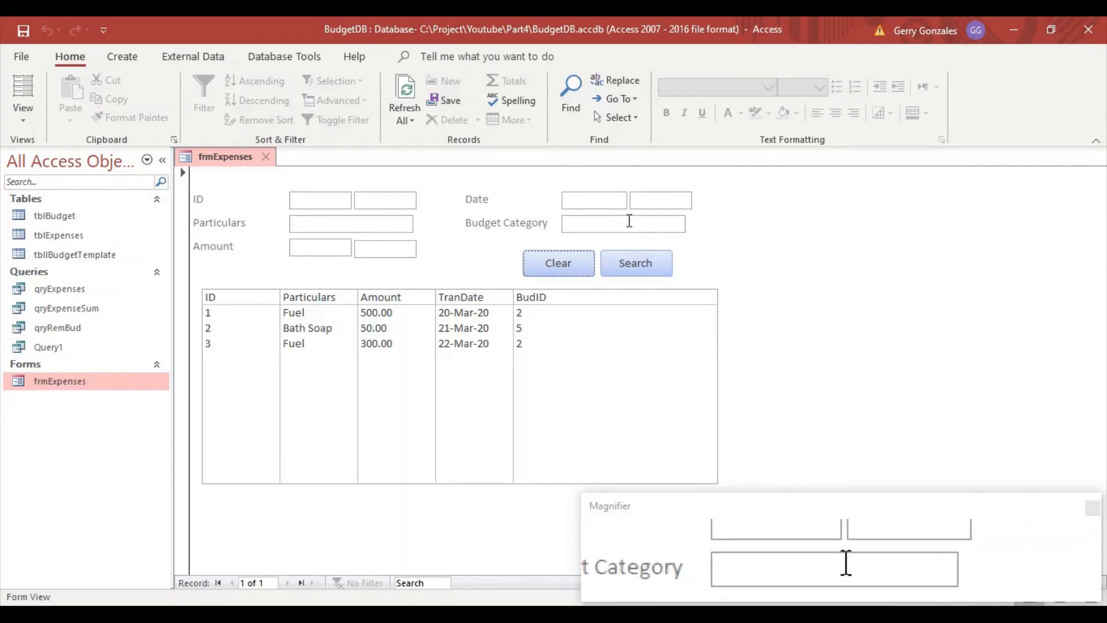
# Open the tblBudget table to examine its budget category IDs and names, and close it
pyautogui.click(629, 225)
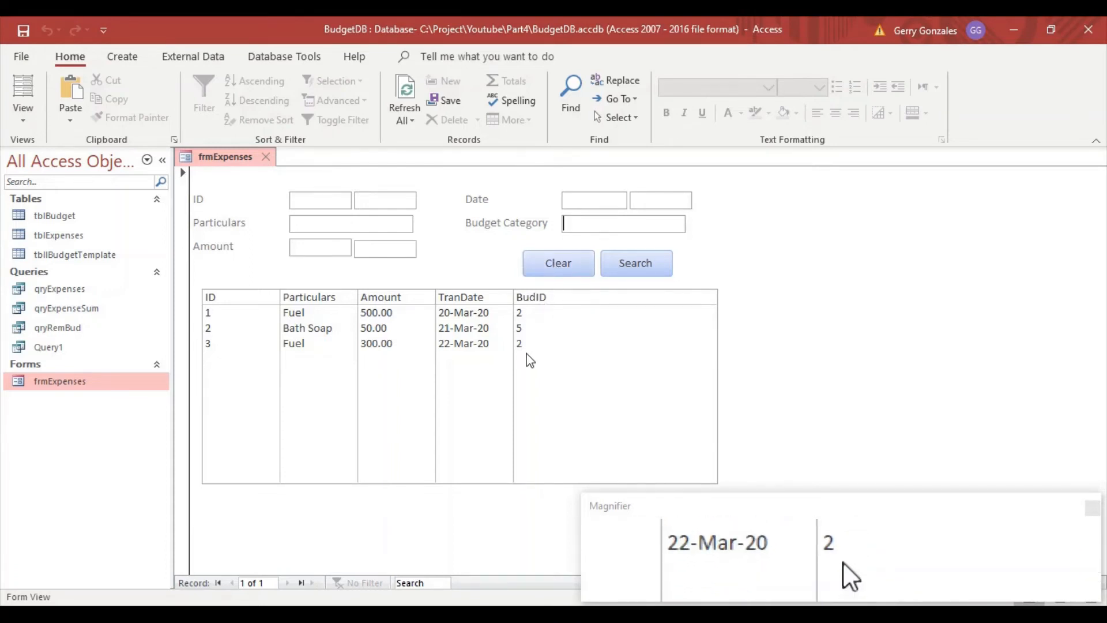
pyautogui.click(60, 216)
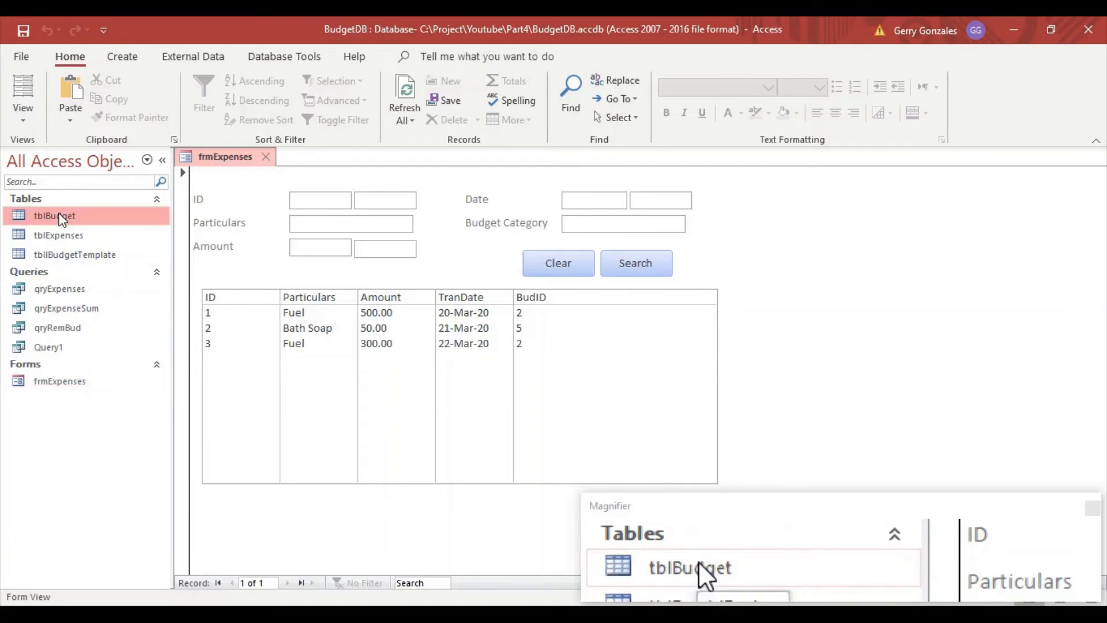
pyautogui.doubleClick(62, 219)
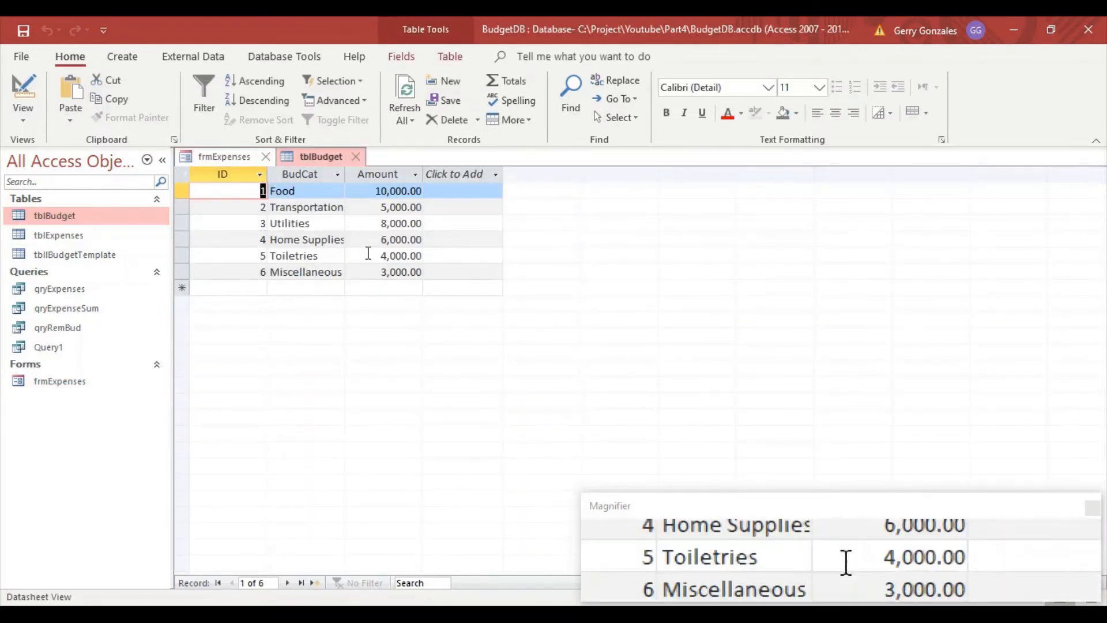
pyautogui.click(356, 157)
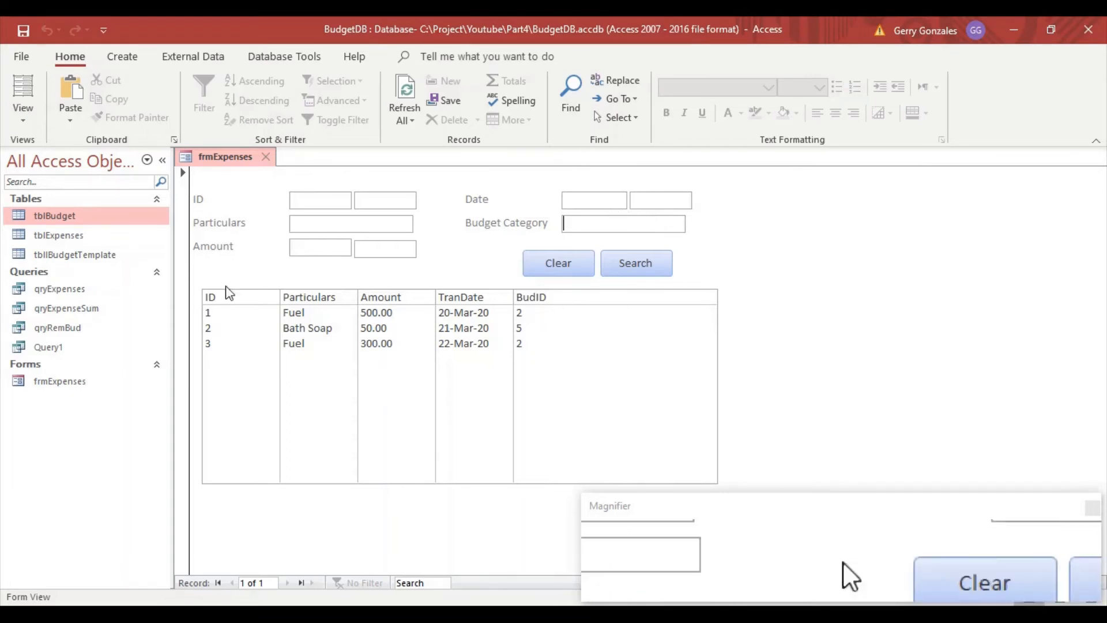
# Switch frmExpenses to Design View and change the Budget Category text box into a combo box
pyautogui.rightClick(216, 164)
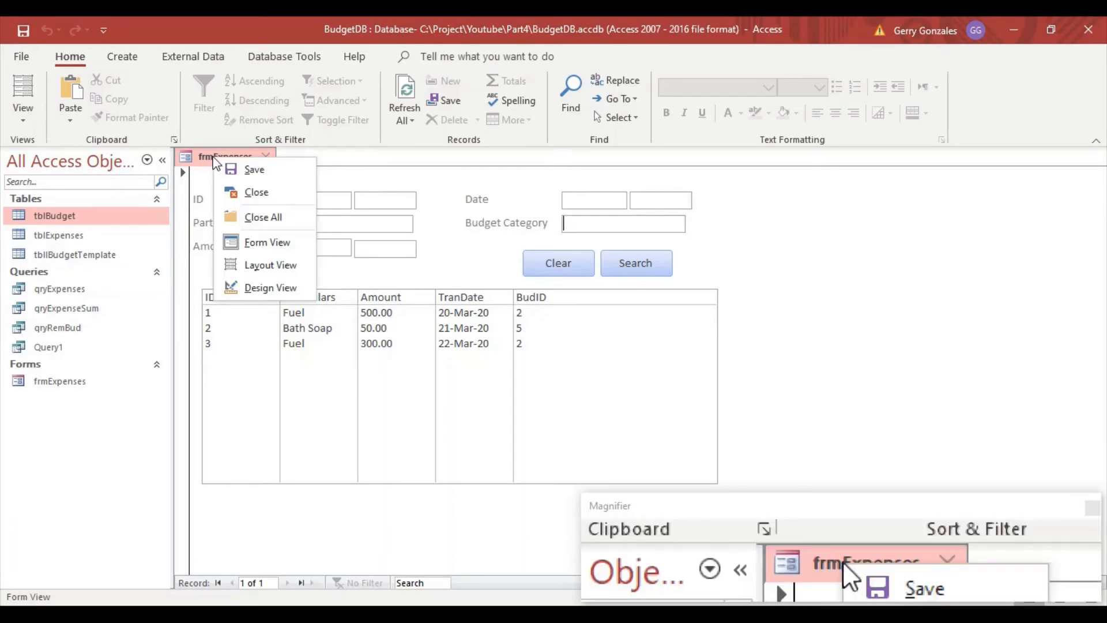
pyautogui.click(252, 287)
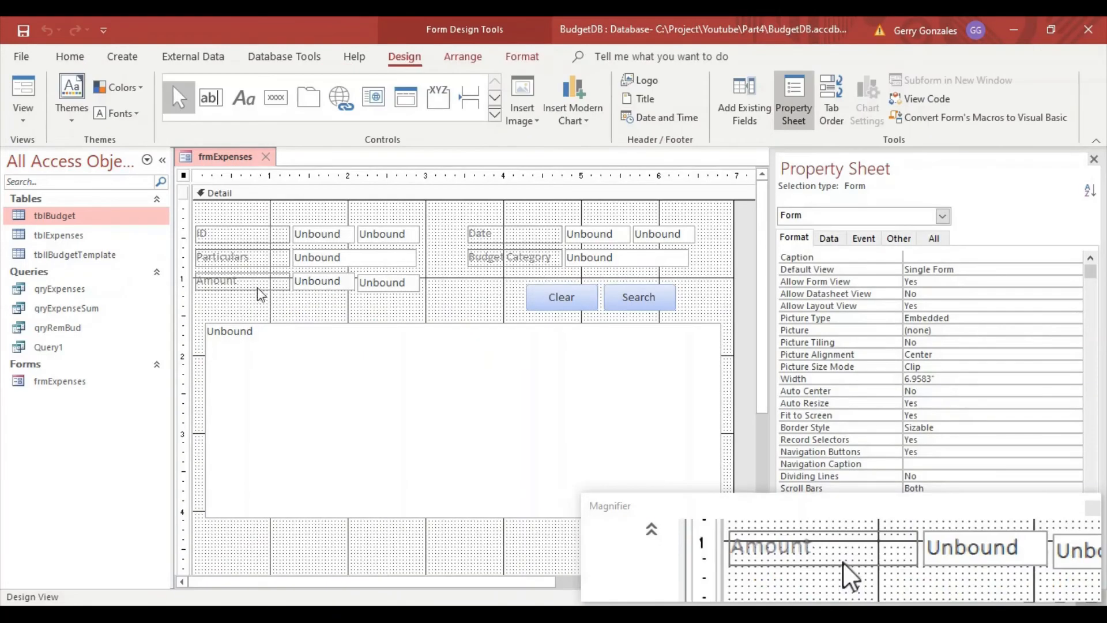
pyautogui.click(642, 263)
pyautogui.click(643, 262)
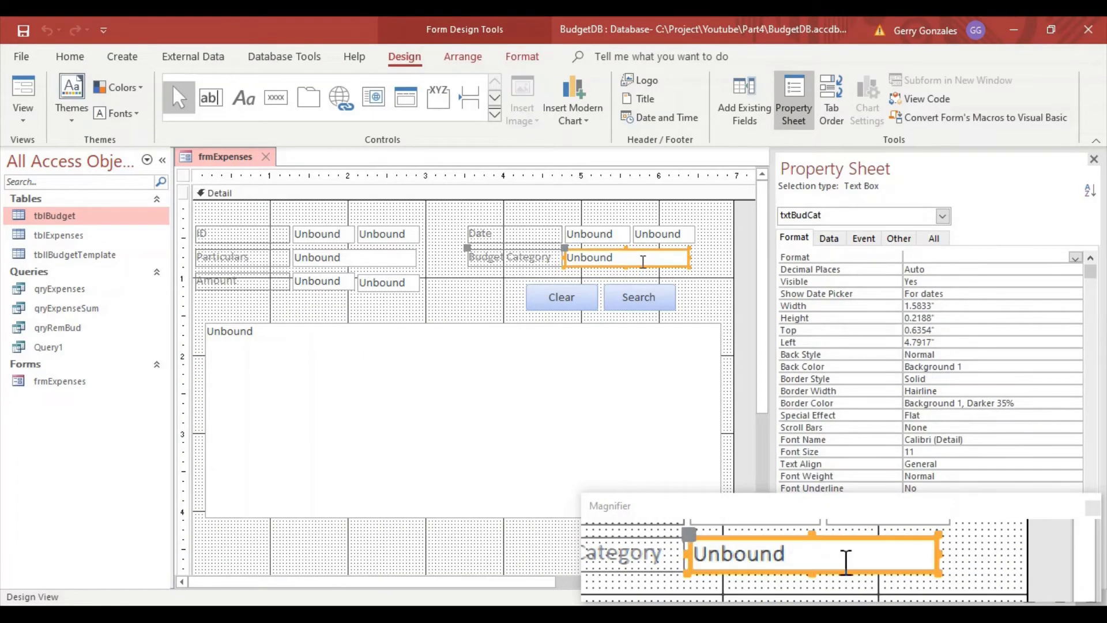
pyautogui.rightClick(643, 266)
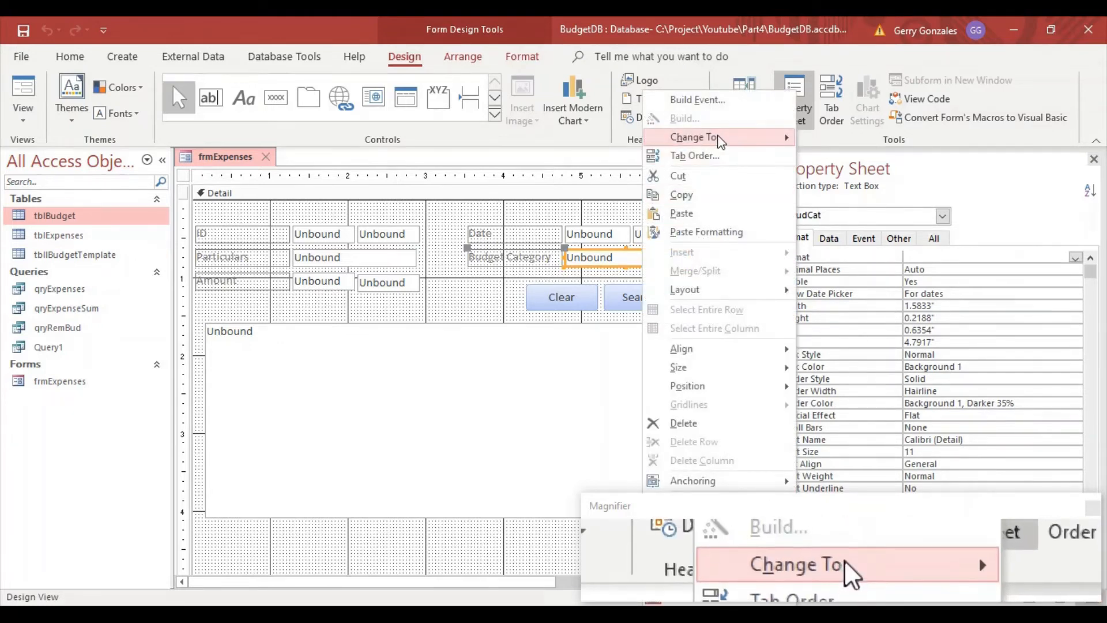
pyautogui.moveTo(720, 141)
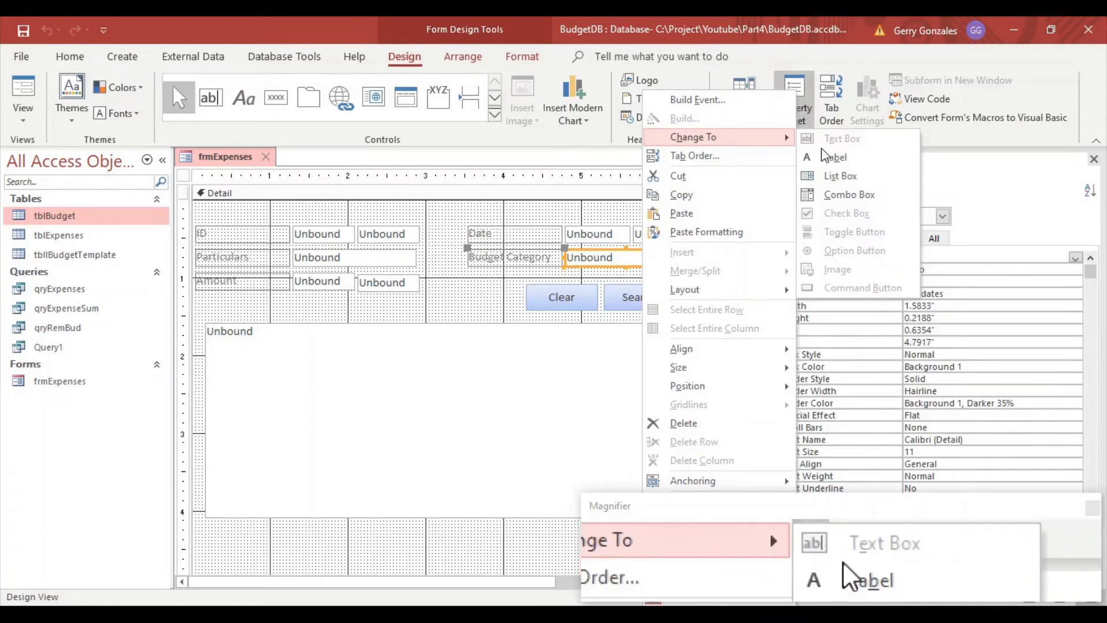
pyautogui.click(830, 195)
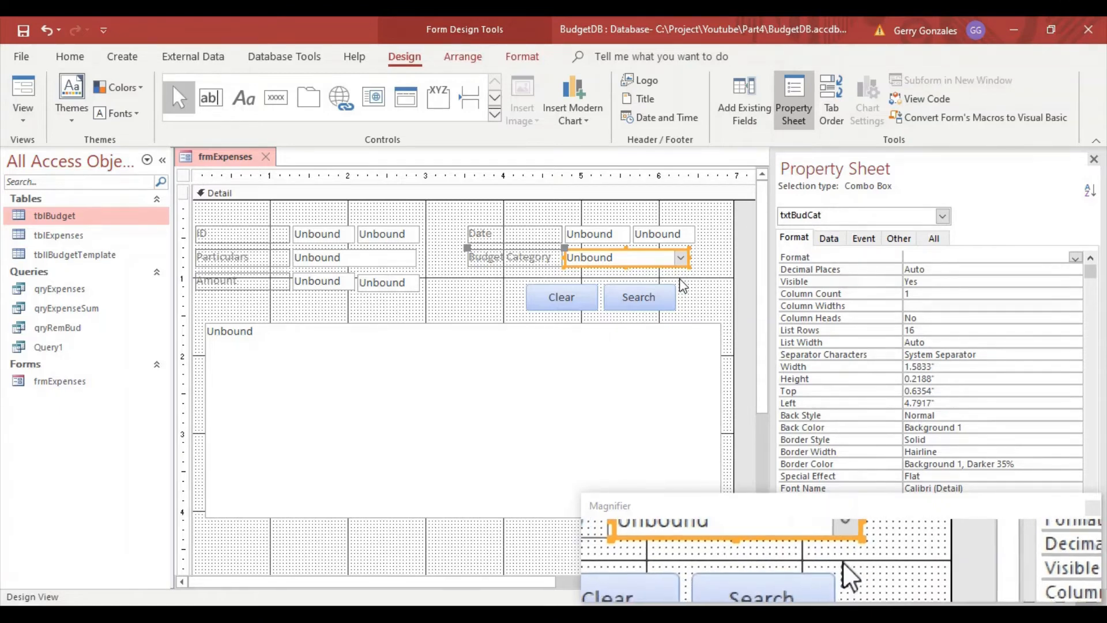
# Start building a query for the Budget Category combo box's Row Source and add the tblBudget table to it
pyautogui.click(830, 238)
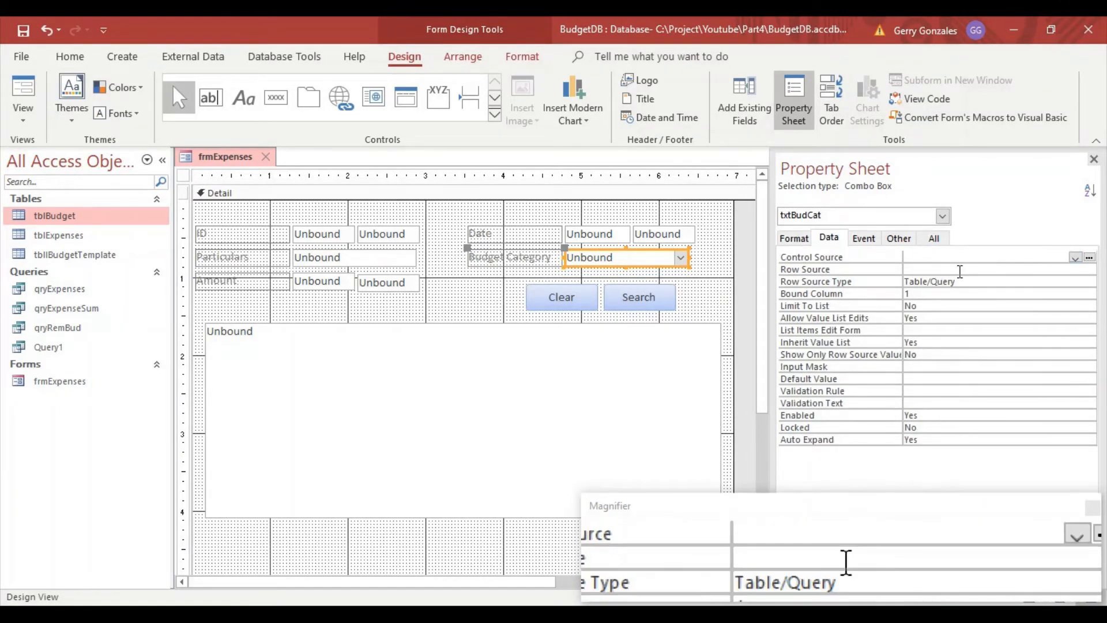
pyautogui.click(960, 270)
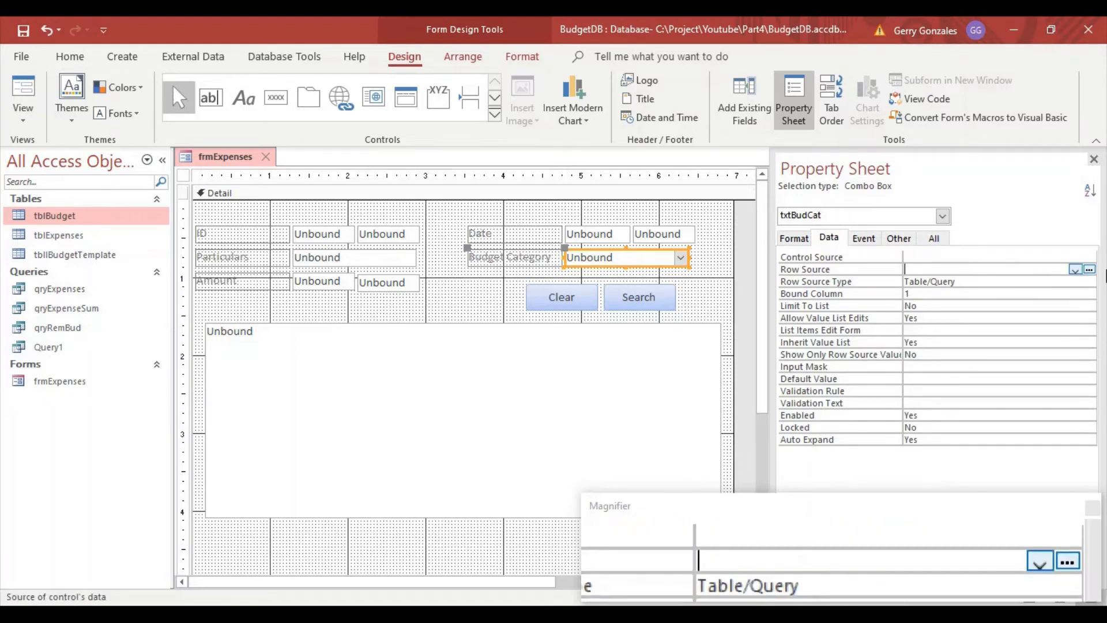
pyautogui.click(1089, 270)
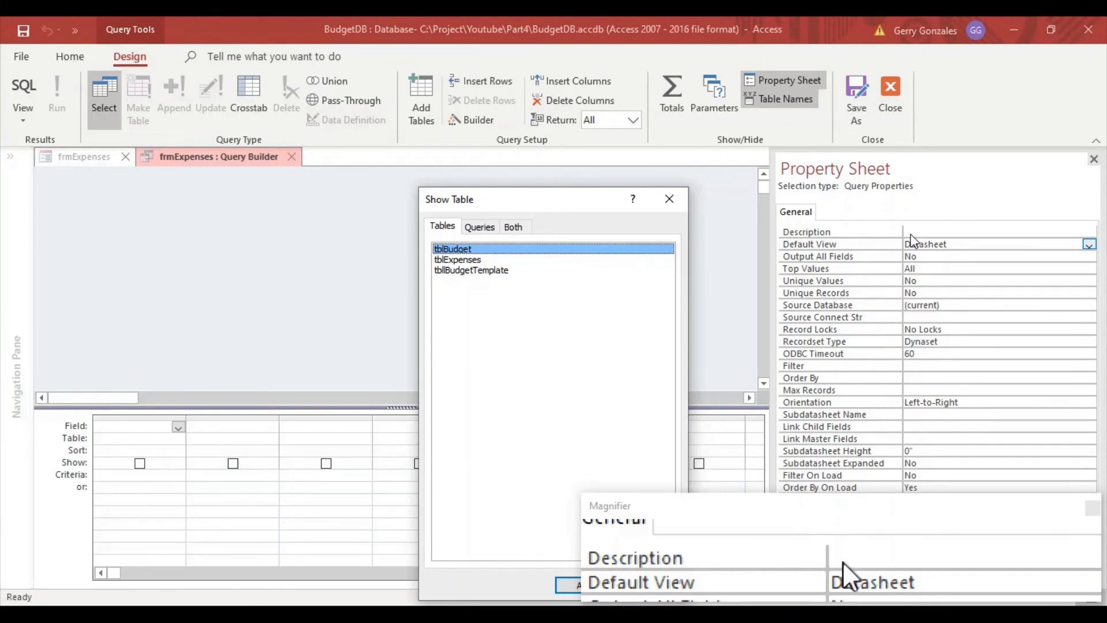
pyautogui.doubleClick(467, 252)
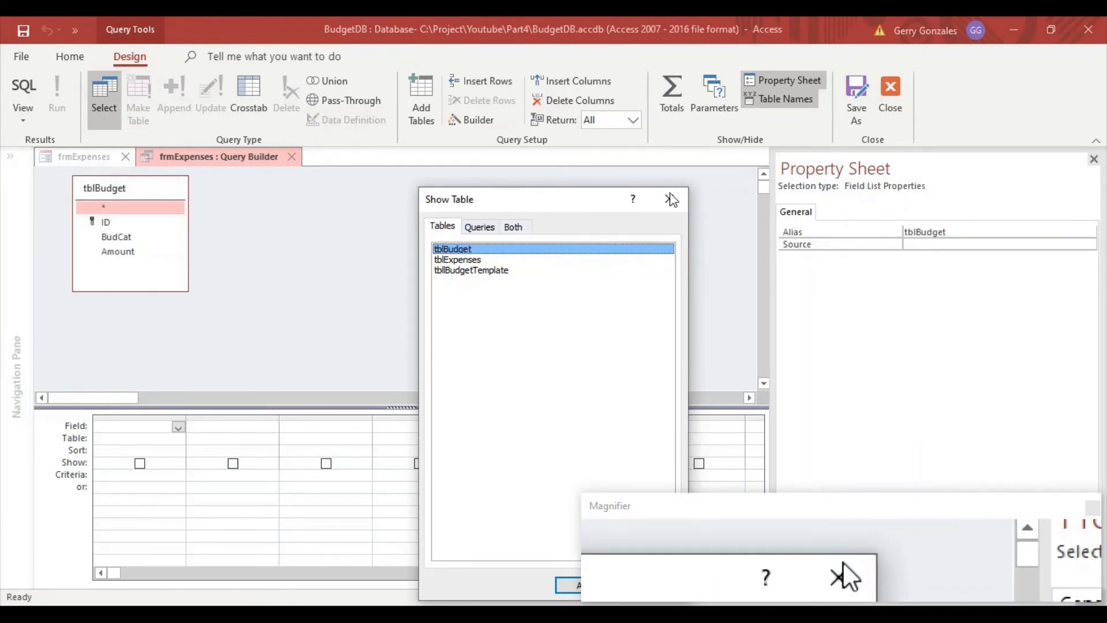
pyautogui.click(672, 198)
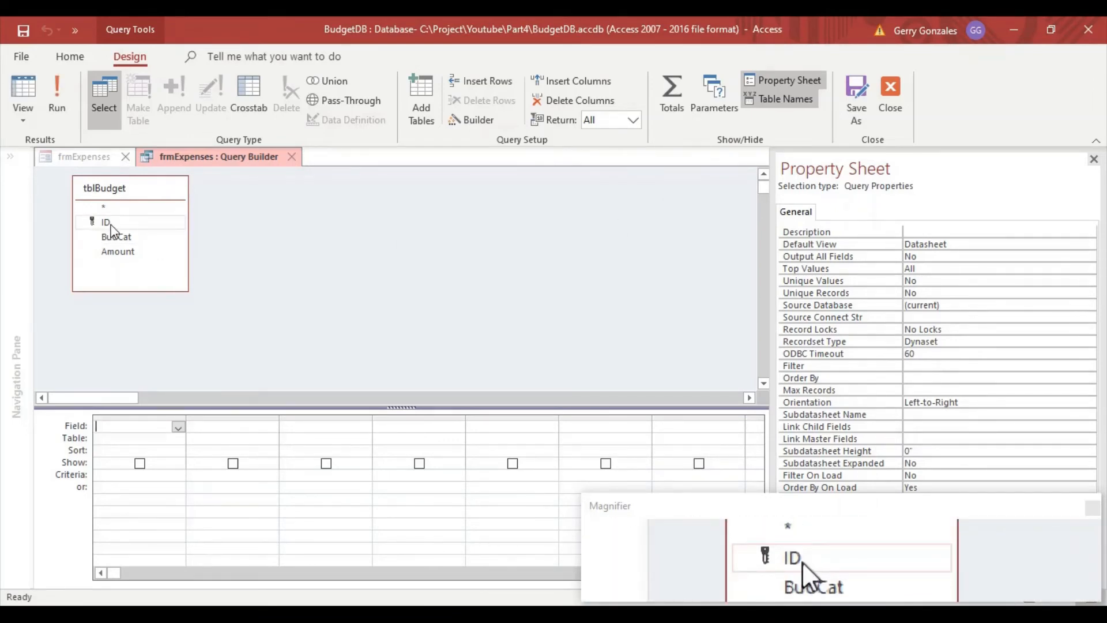
# Add tblBudget's ID and BudCat fields to the Row Source query, sorted ascending by BudCat, and save and close the query
pyautogui.doubleClick(106, 223)
pyautogui.doubleClick(117, 237)
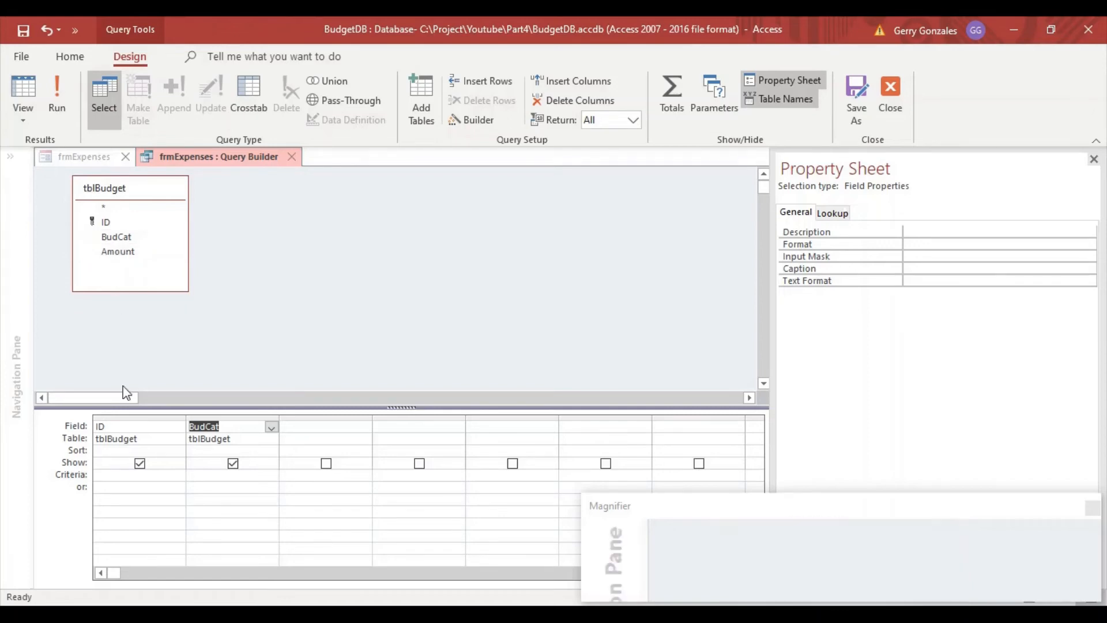
pyautogui.click(259, 450)
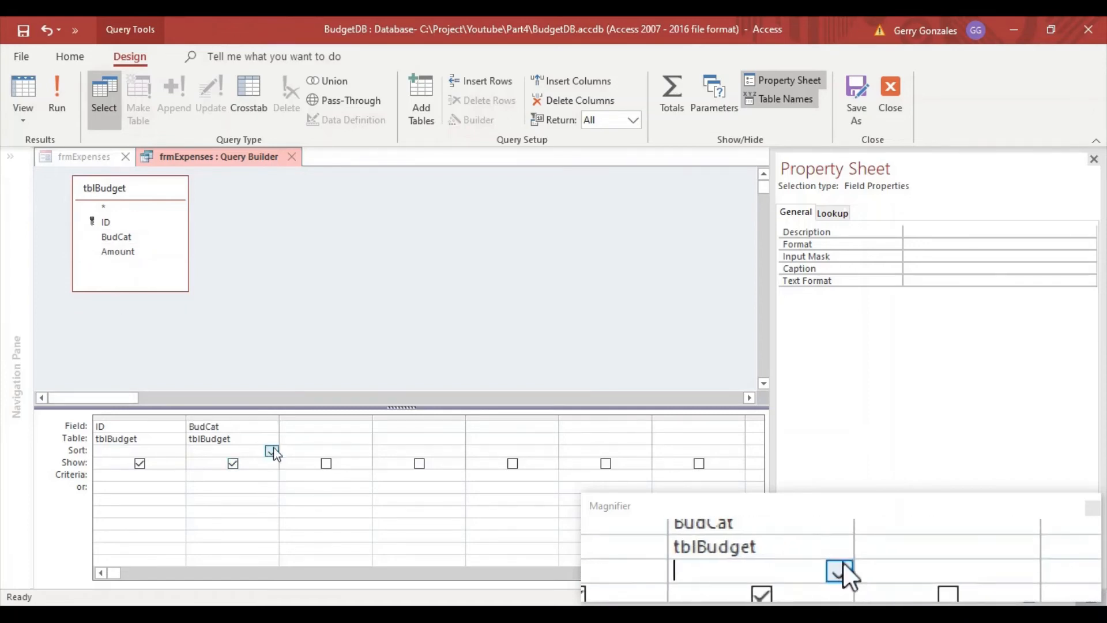
pyautogui.click(271, 450)
pyautogui.click(225, 464)
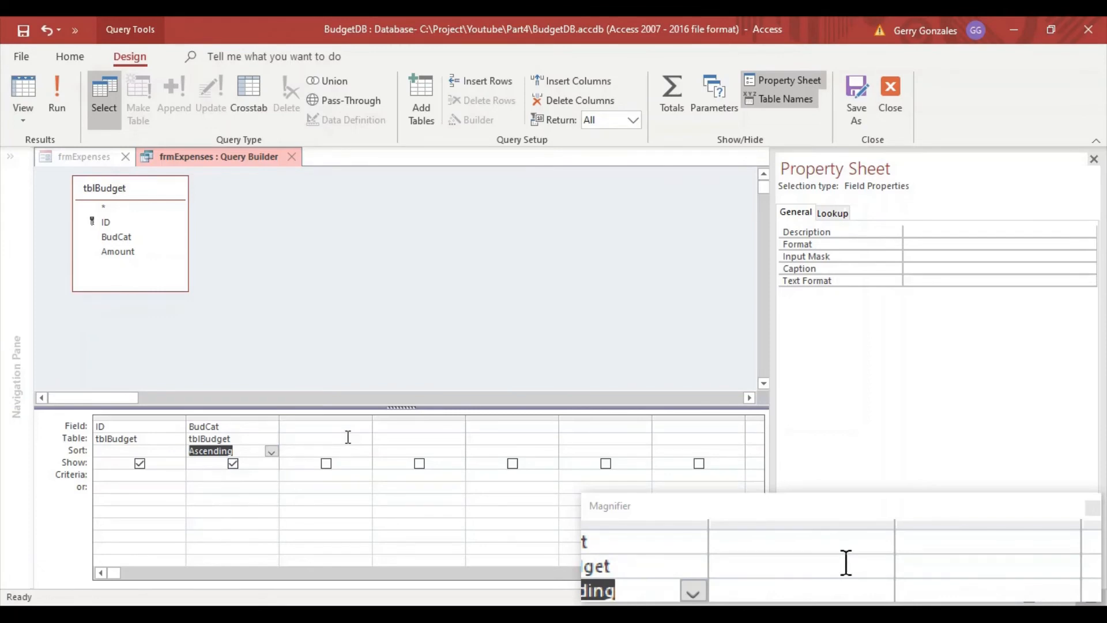
pyautogui.click(23, 33)
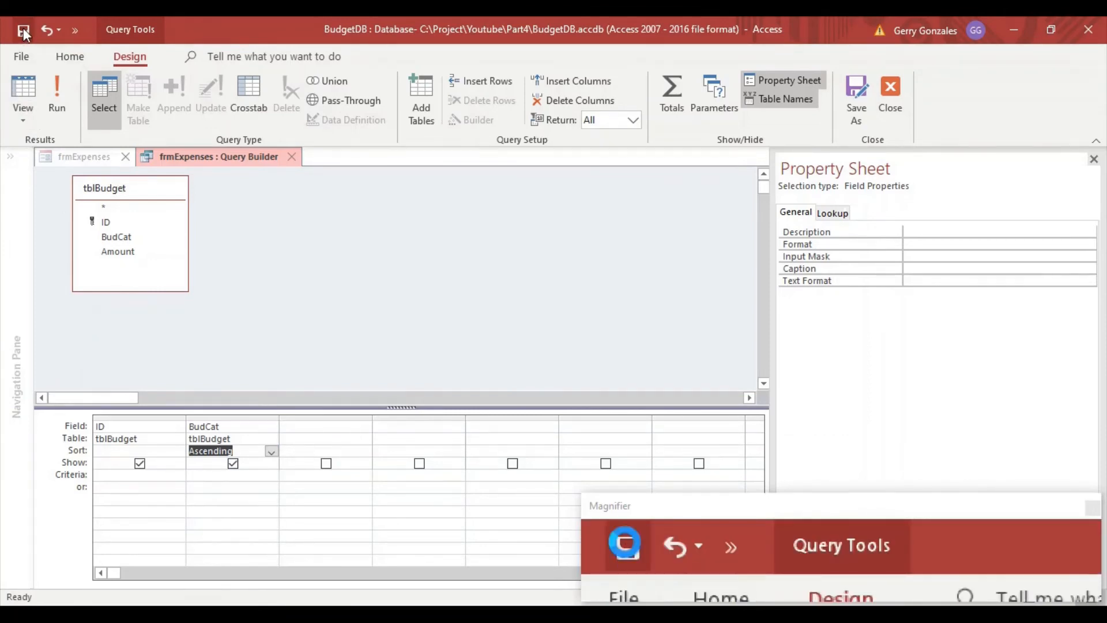
pyautogui.click(294, 156)
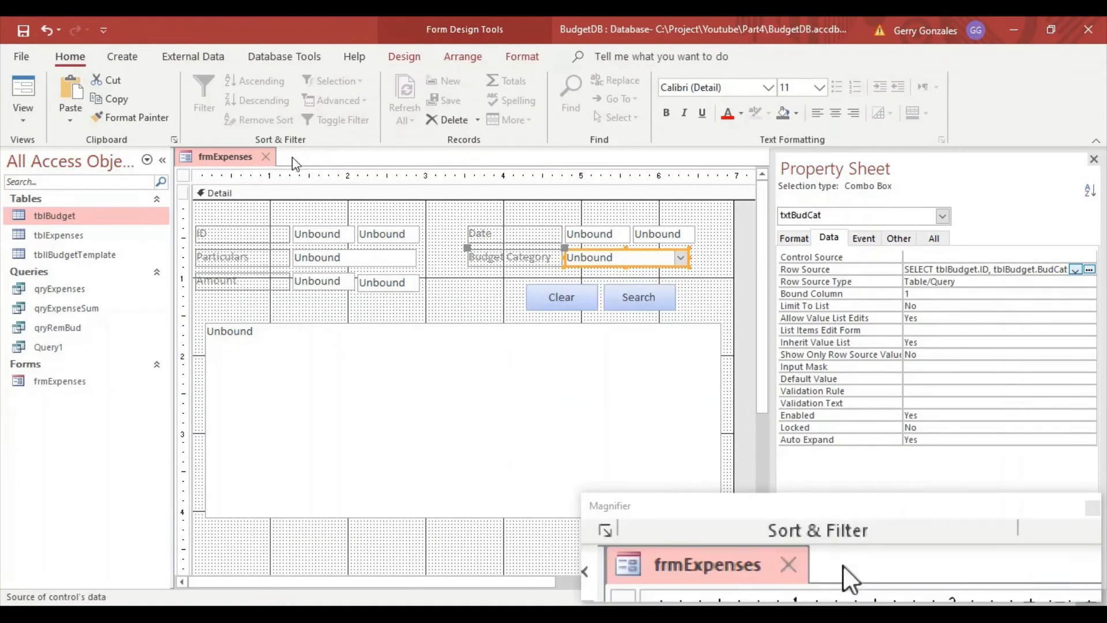
# Switch frmExpenses to Form View and examine the entries offered by the Budget Category combo box
pyautogui.rightClick(246, 159)
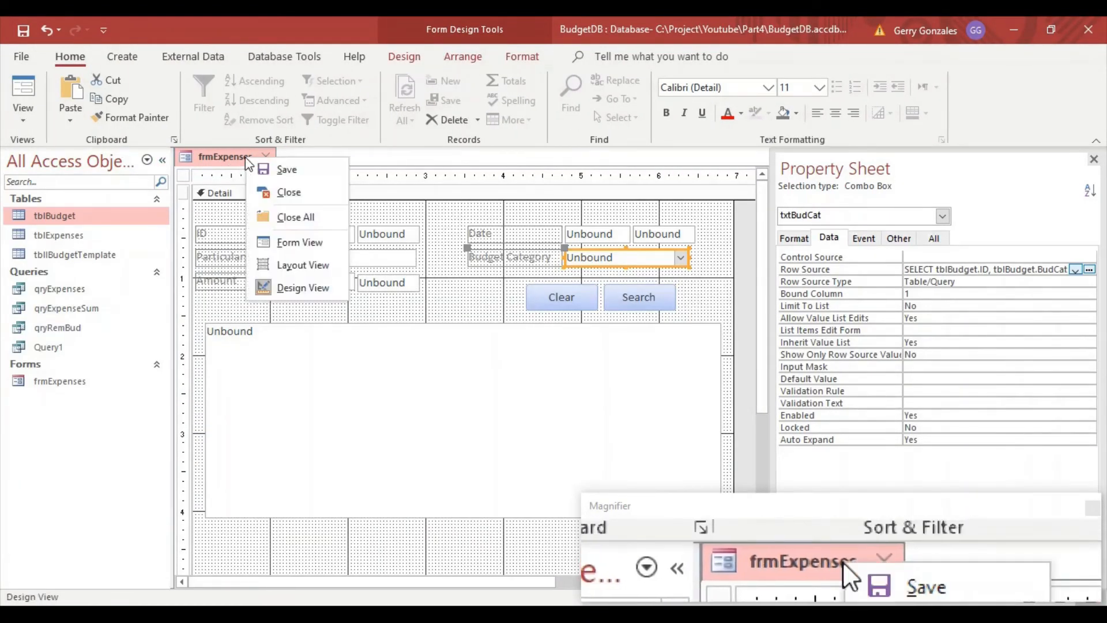
pyautogui.click(291, 242)
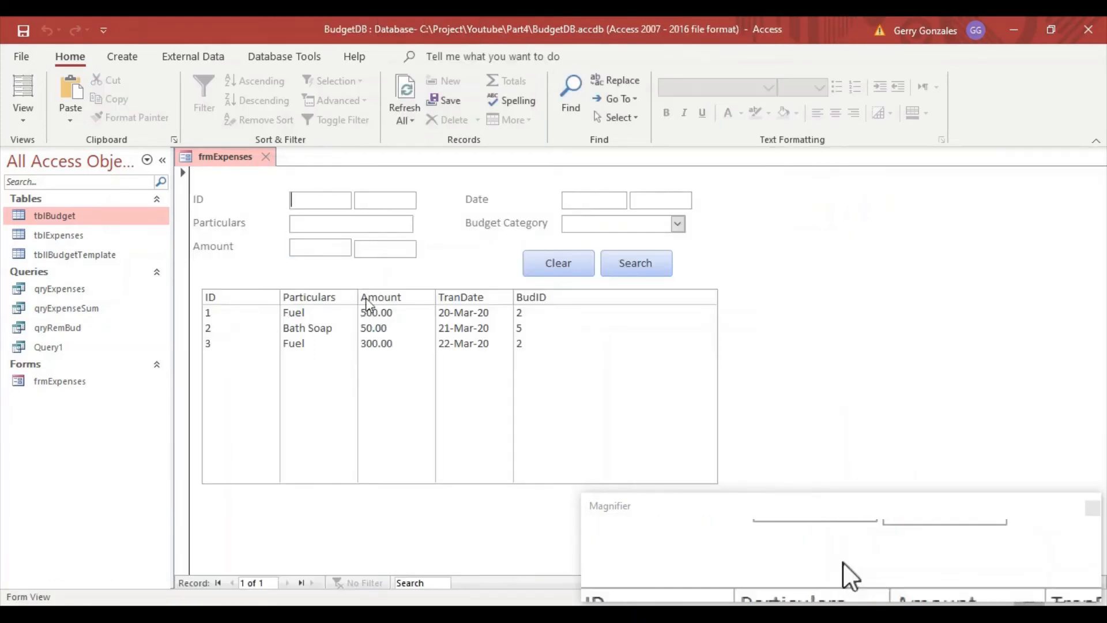
pyautogui.click(677, 224)
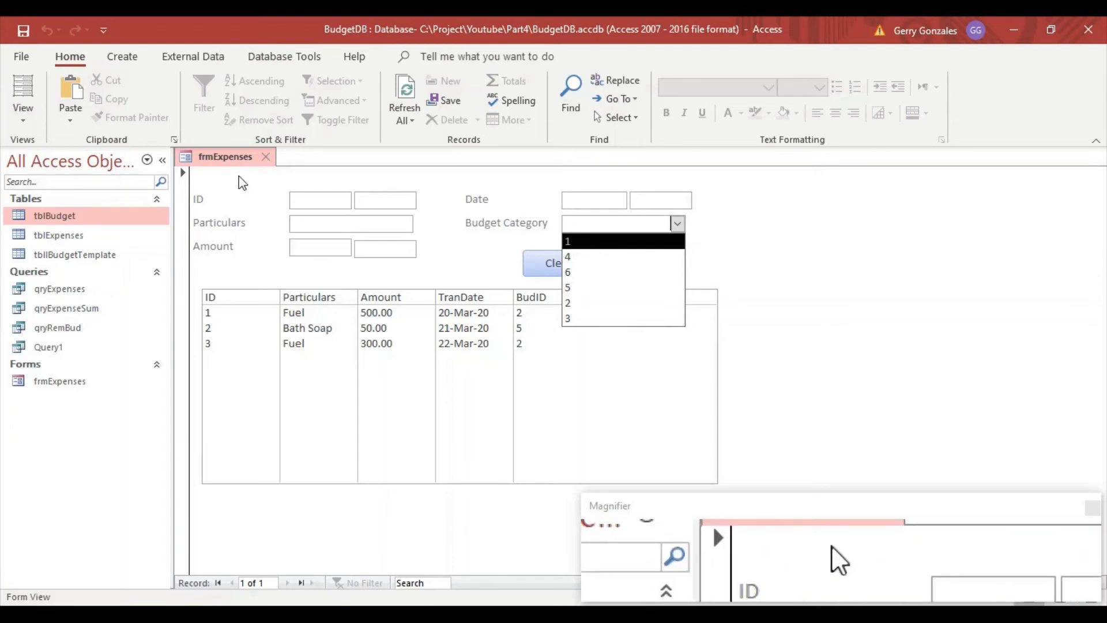
# Return frmExpenses to Design View and set the Budget Category combo box's Column Count to 2
pyautogui.rightClick(221, 157)
pyautogui.click(254, 287)
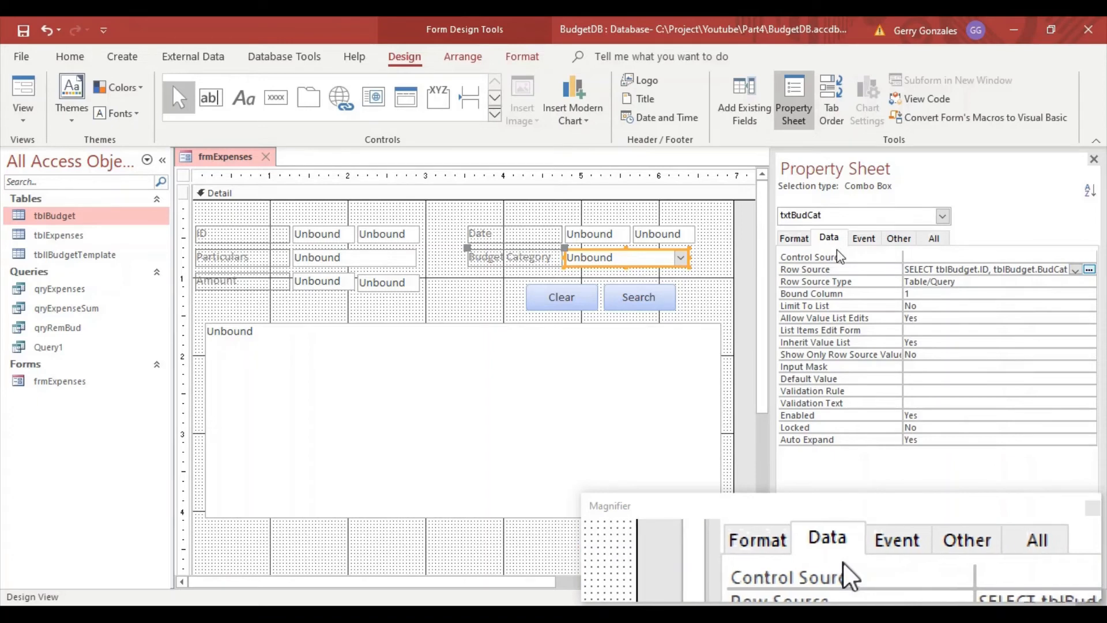
pyautogui.click(935, 238)
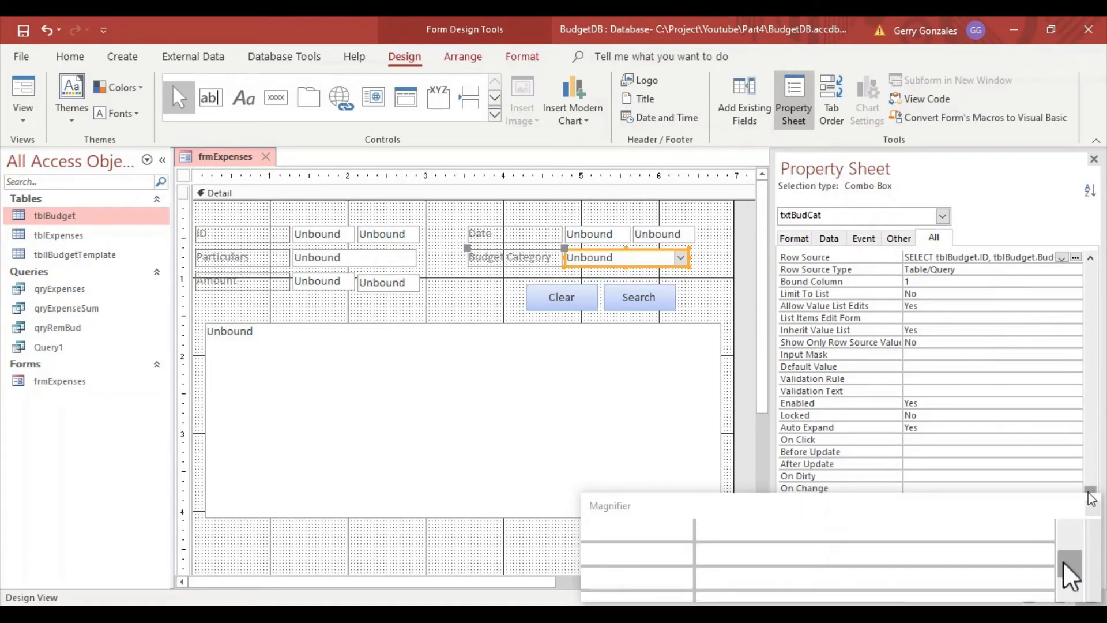
pyautogui.click(1091, 369)
pyautogui.moveTo(1091, 388); pyautogui.dragTo(1090, 271)
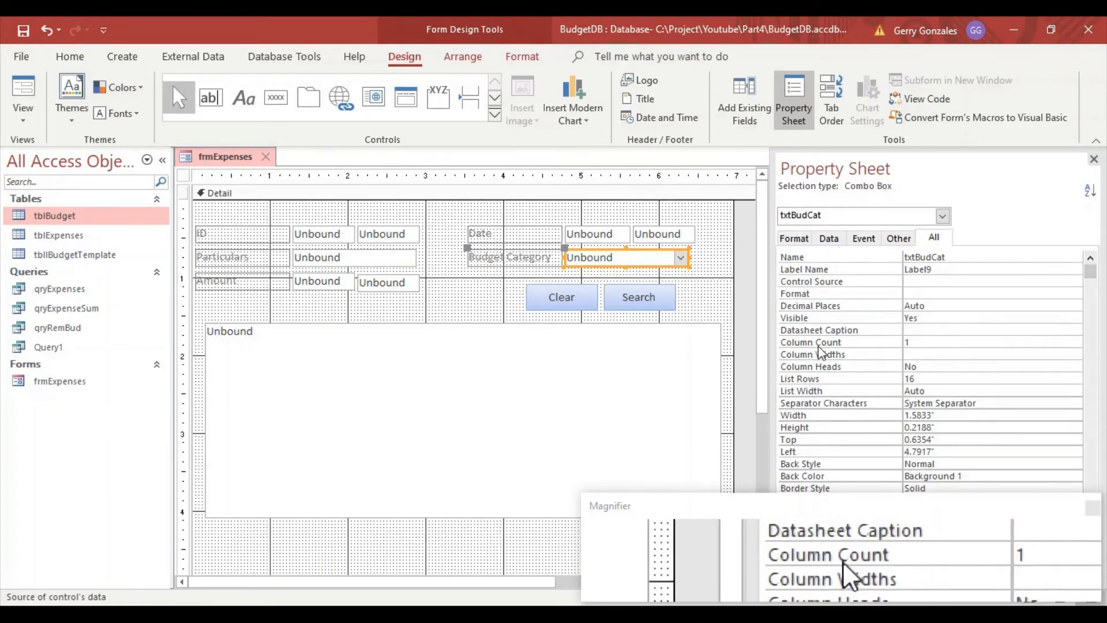
pyautogui.click(909, 342)
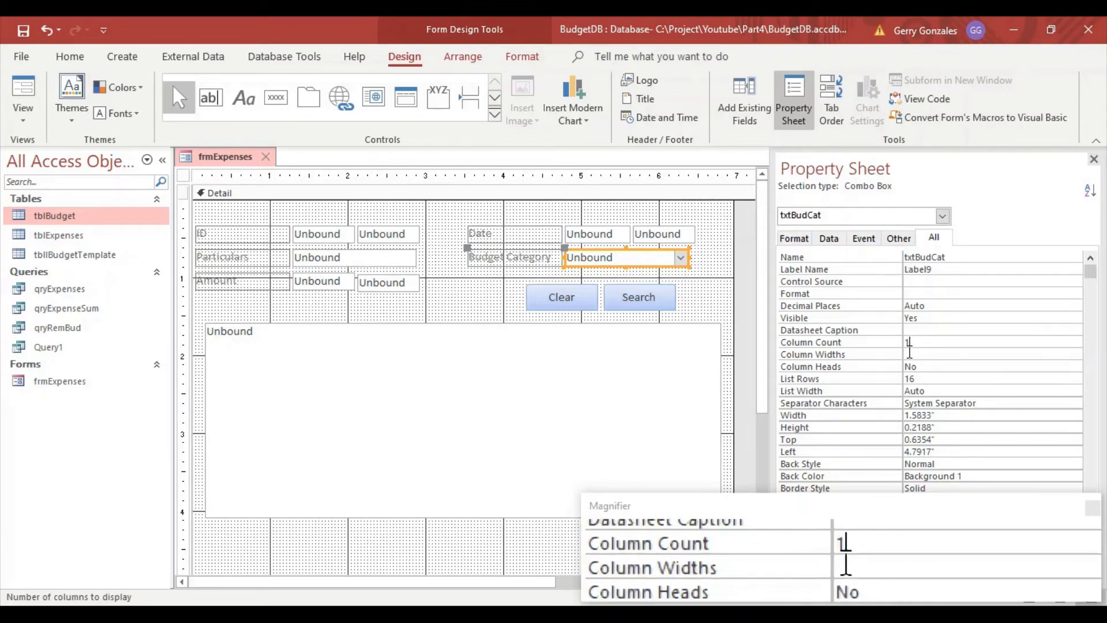
pyautogui.write('2')
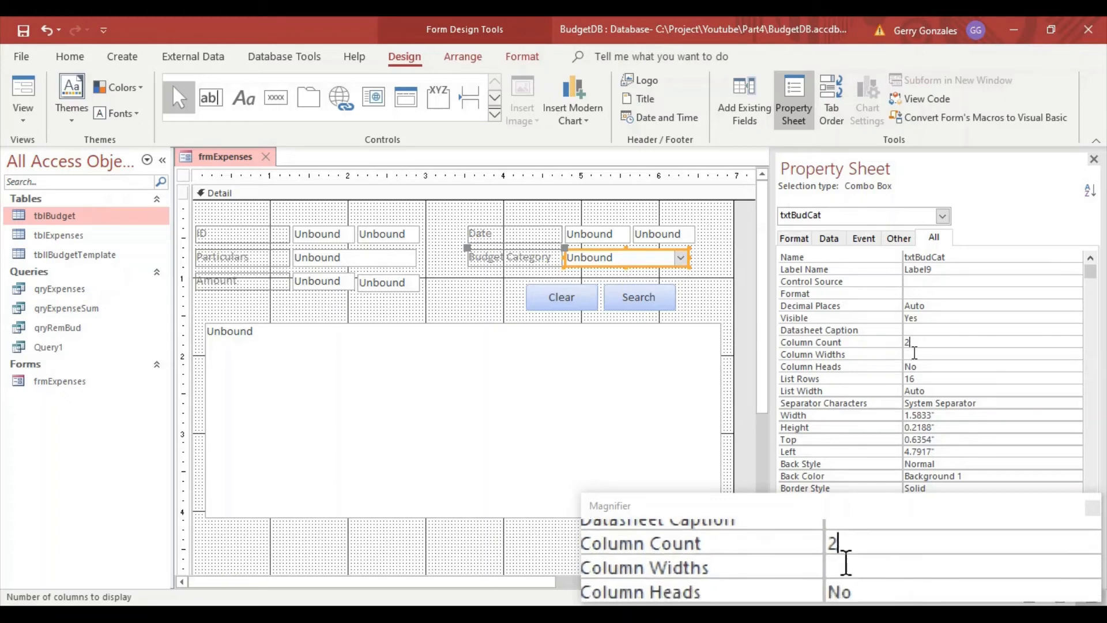
# Set the Budget Category combo box's Column Widths to 0";3" so the ID column is hidden
pyautogui.click(915, 353)
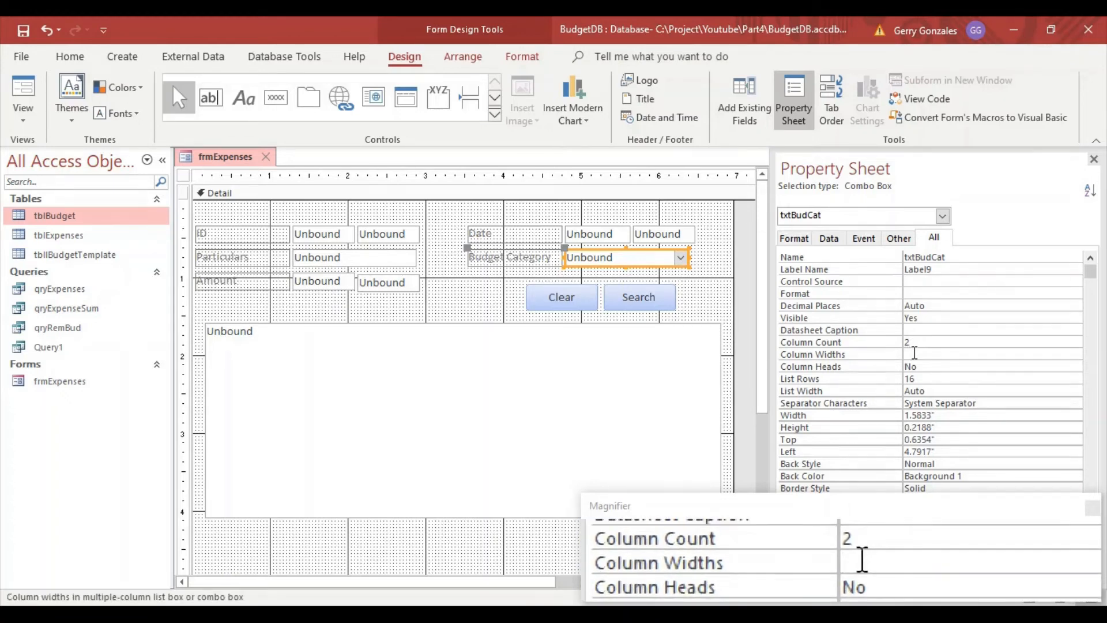
pyautogui.write('0')
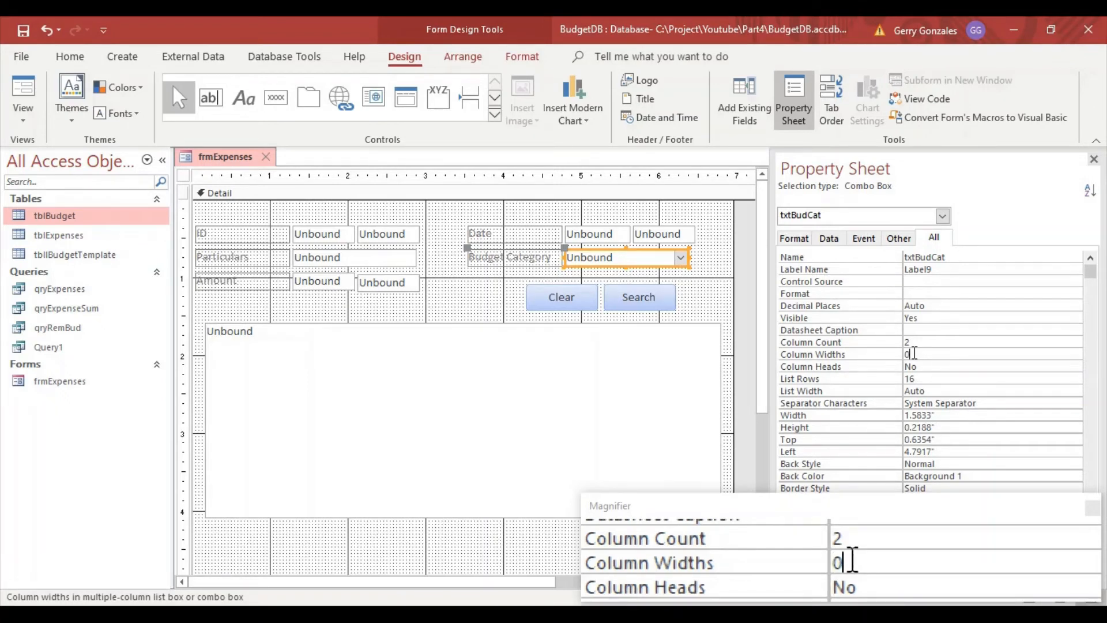
pyautogui.write(',')
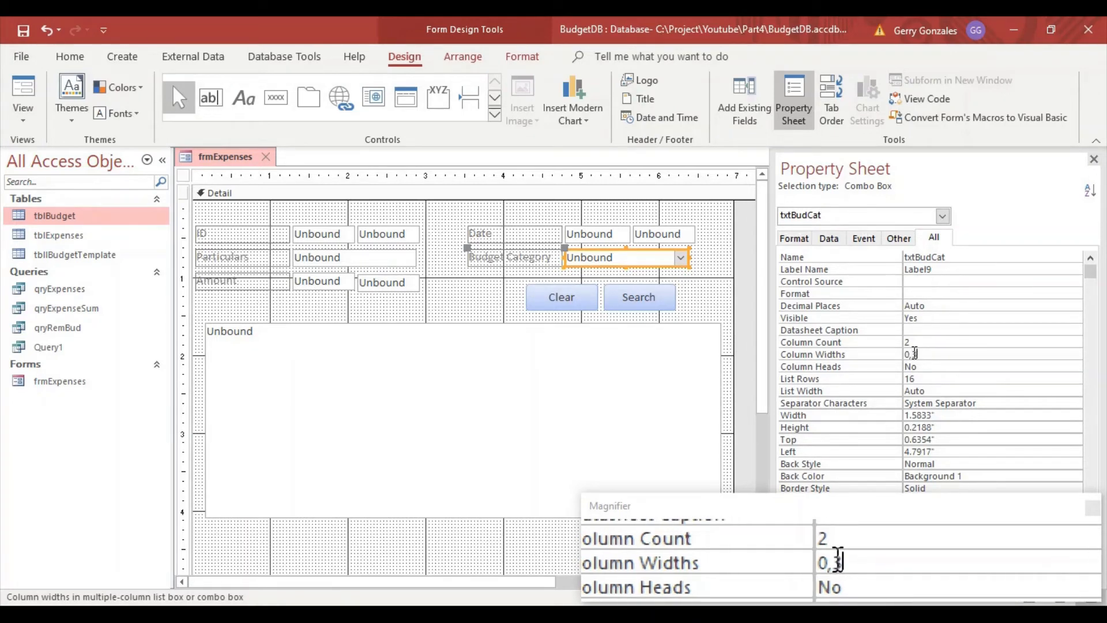
pyautogui.write('3')
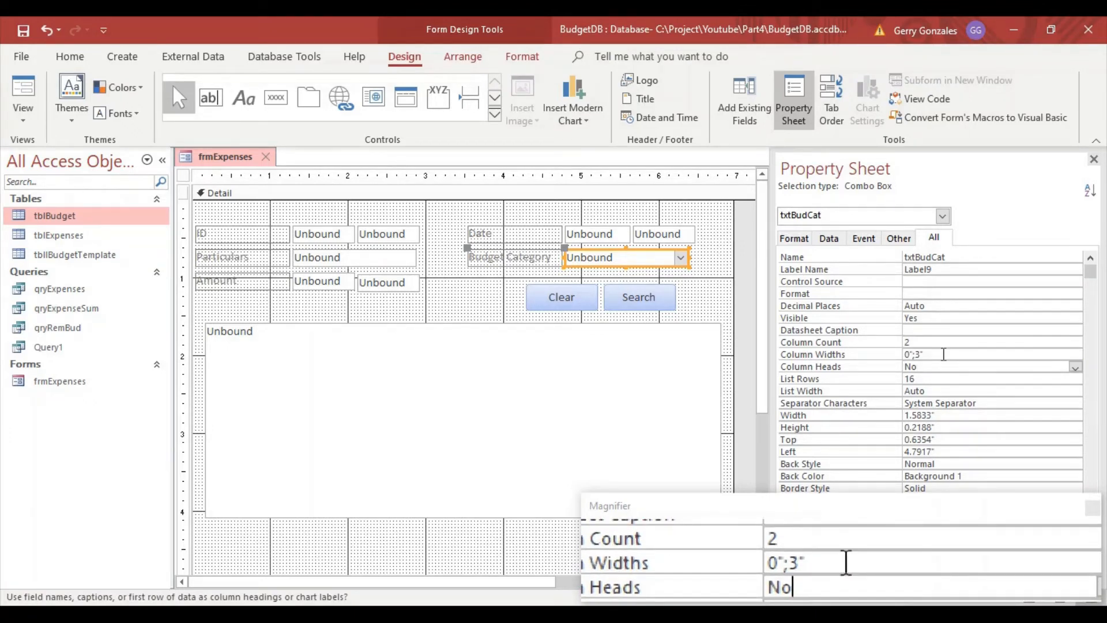
pyautogui.click(943, 354)
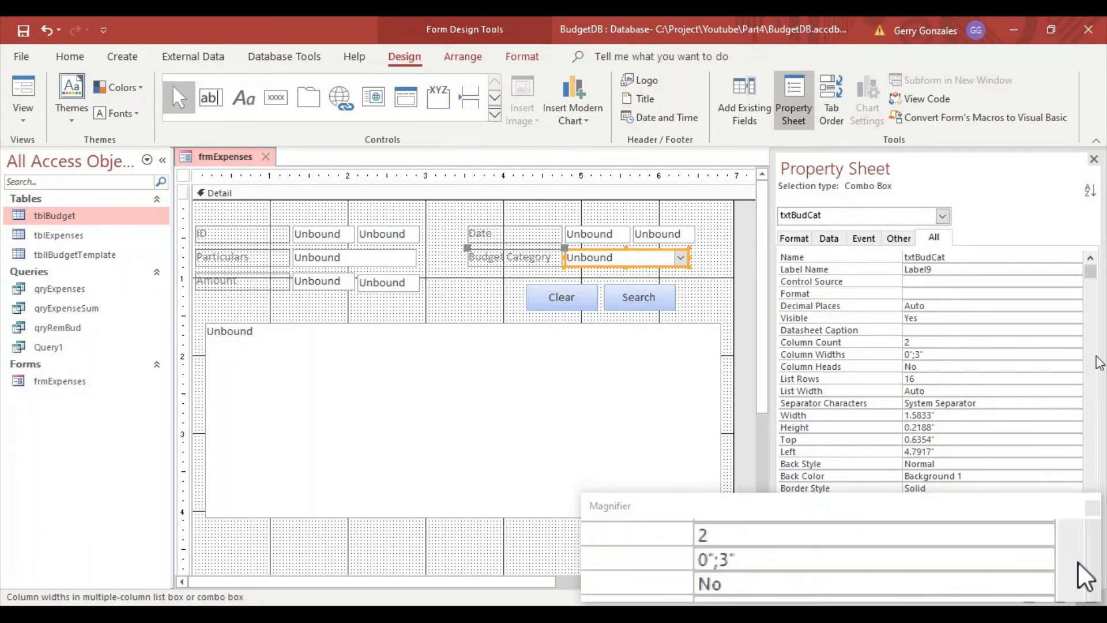
# Switch frmExpenses to Form View and test a search with Toiletries as the Budget Category
pyautogui.rightClick(220, 154)
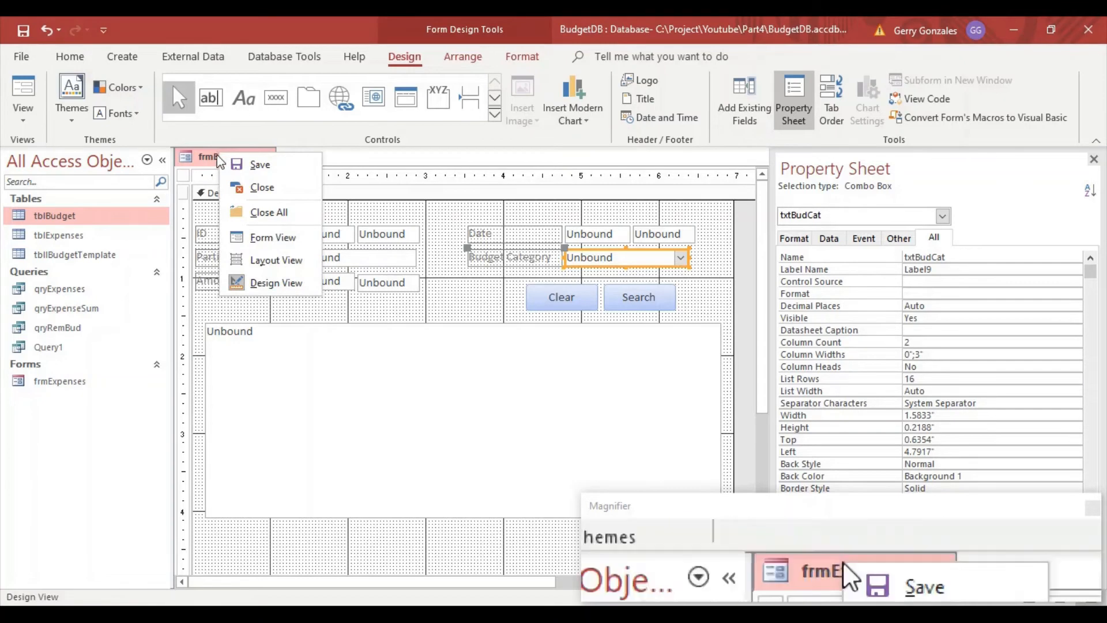
pyautogui.click(288, 244)
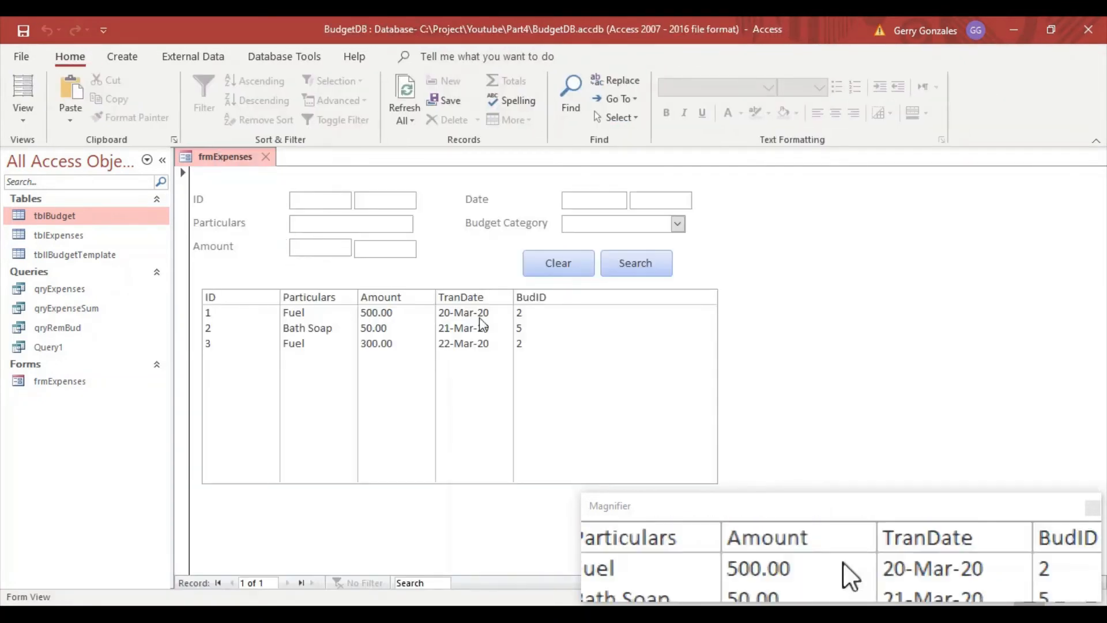
pyautogui.click(678, 224)
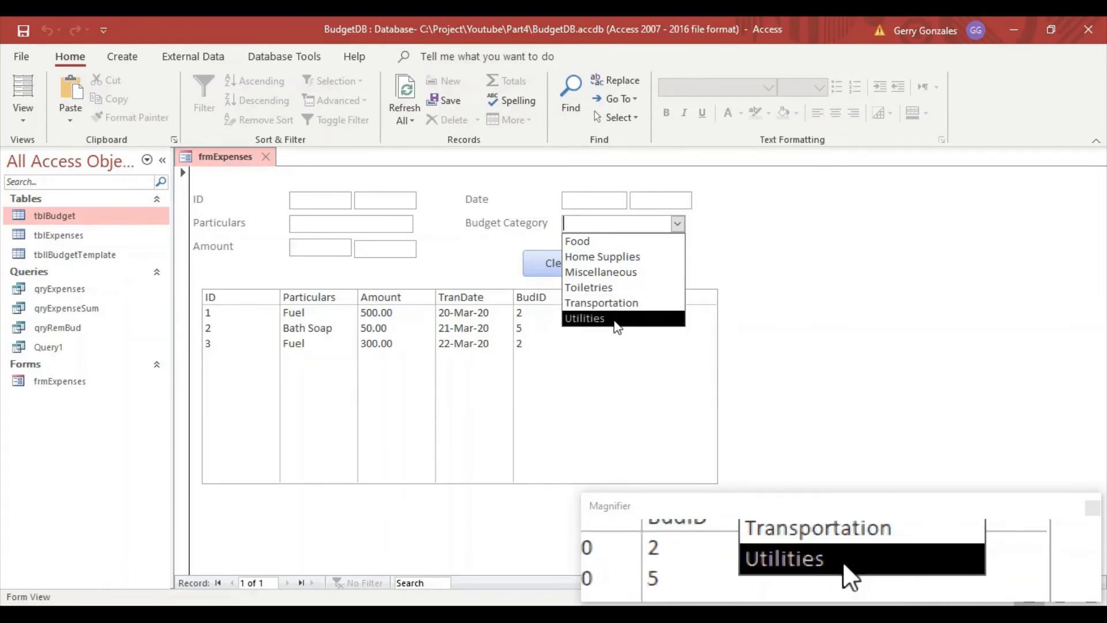
pyautogui.click(611, 288)
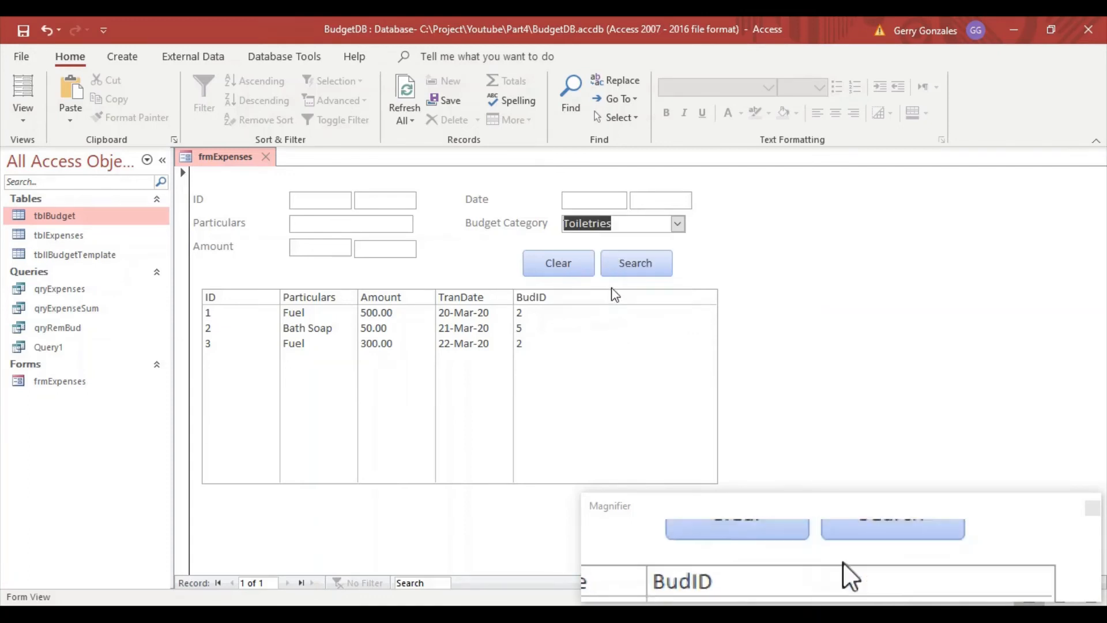
pyautogui.click(634, 267)
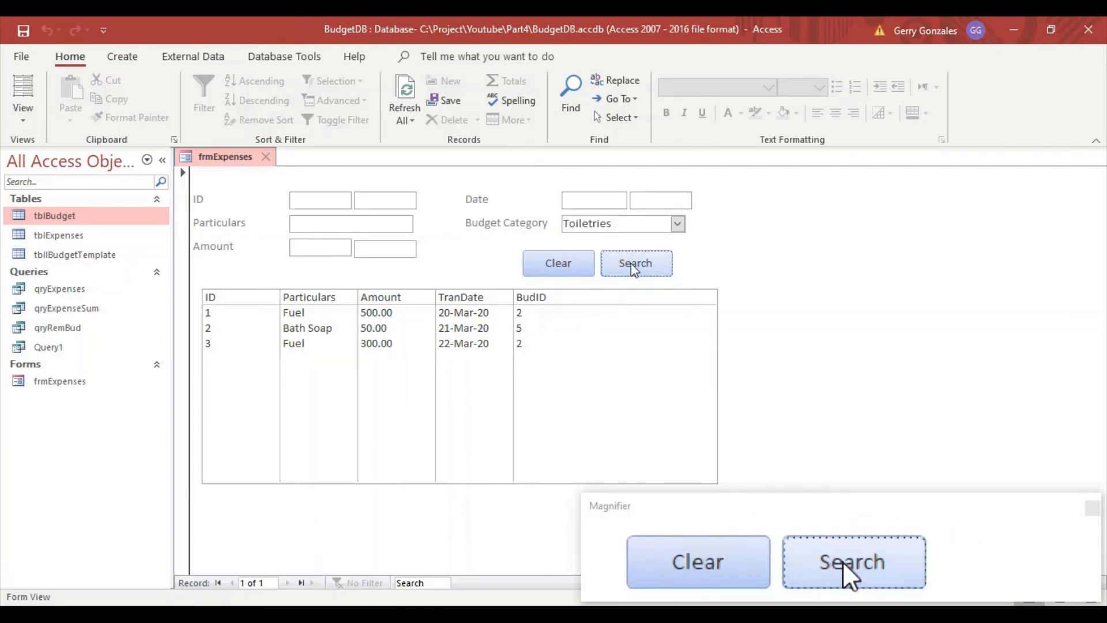
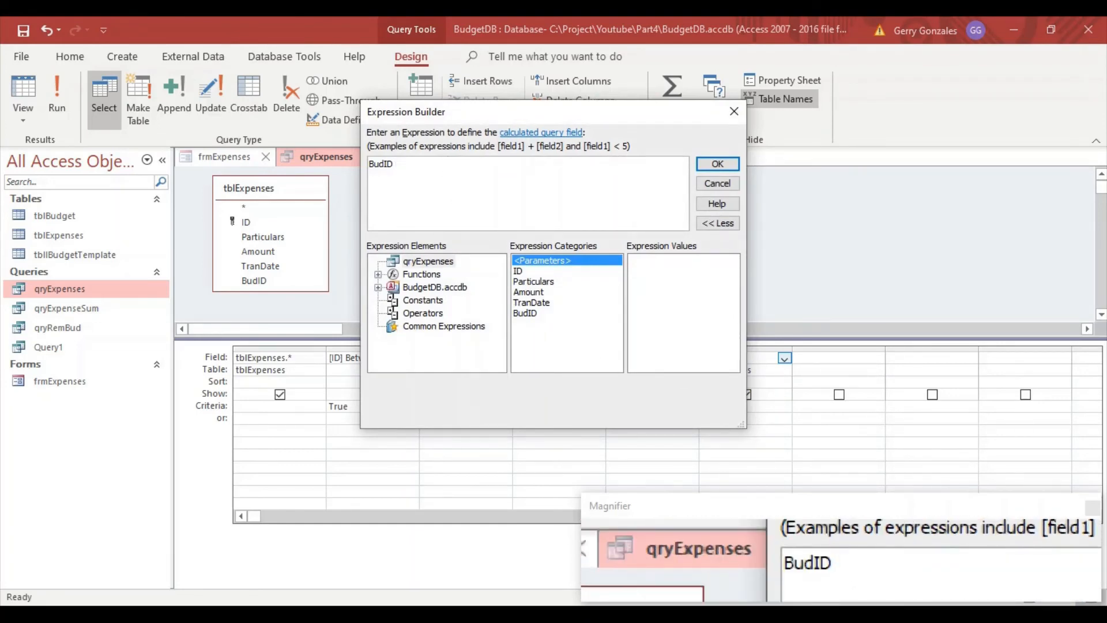
# In the new qryExpenses field expression, compare BudID with the txtBudCat control of the loaded form frmExpenses using an equals sign
pyautogui.write('=')
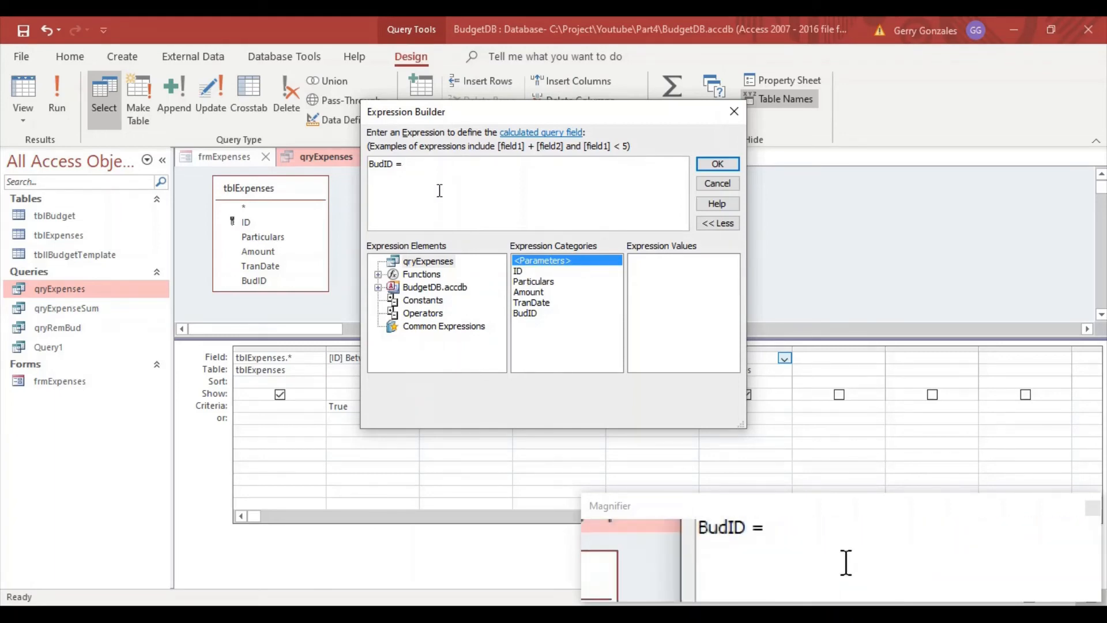
pyautogui.click(378, 287)
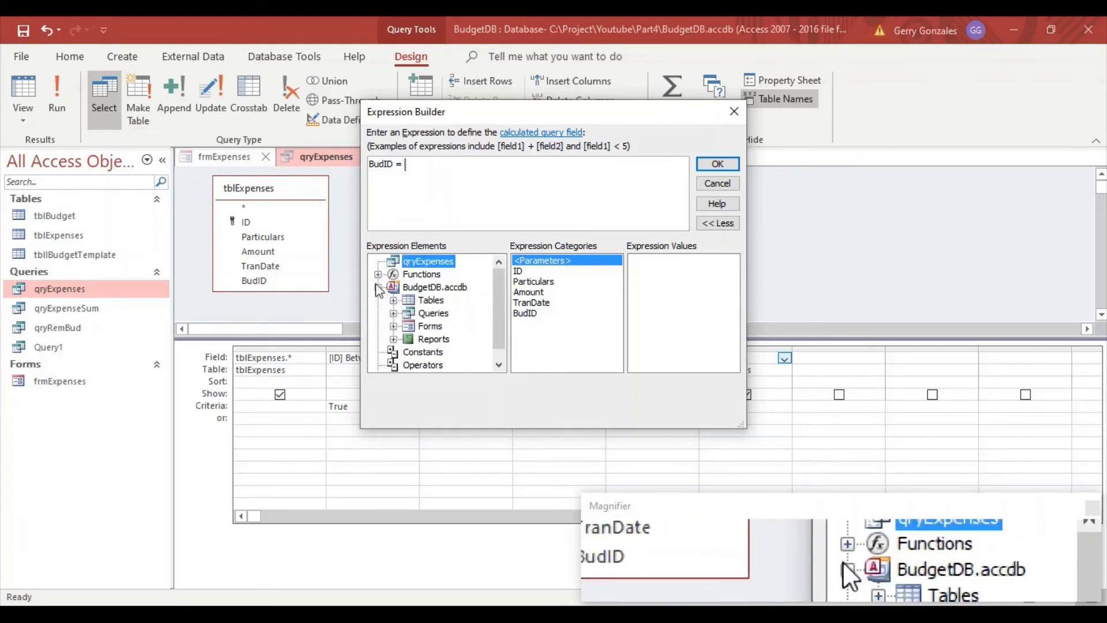
pyautogui.click(393, 326)
pyautogui.click(425, 339)
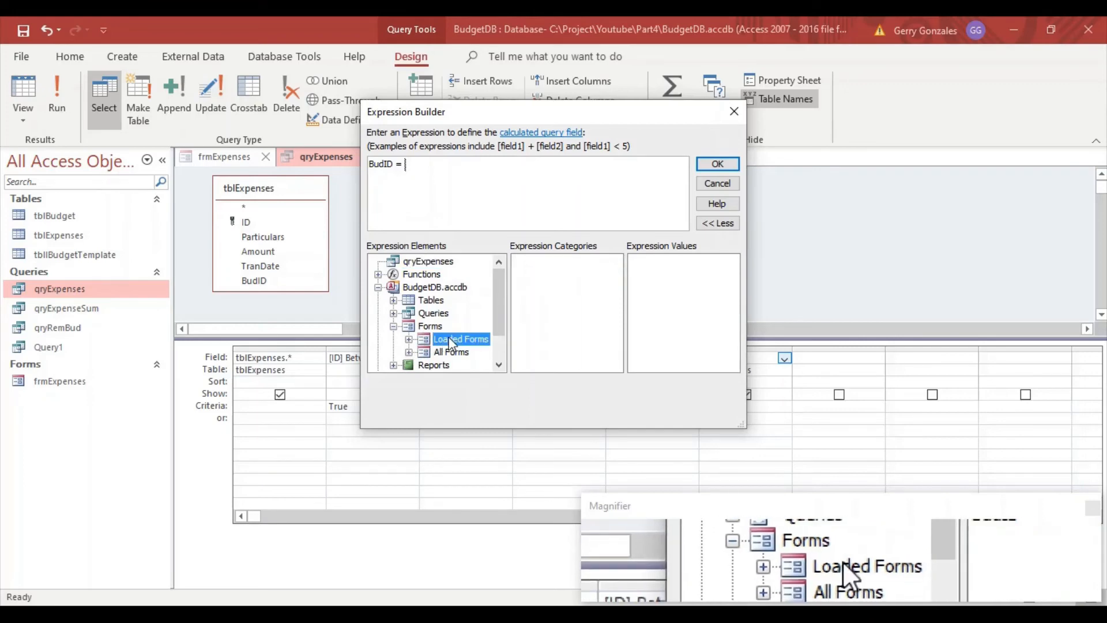
pyautogui.click(409, 339)
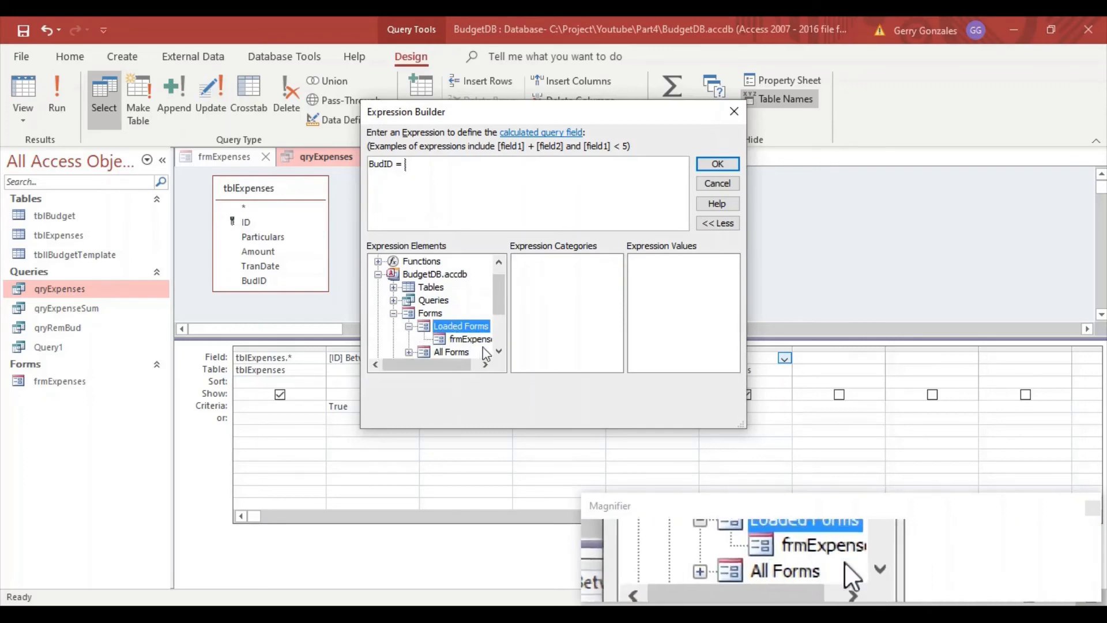
pyautogui.click(479, 339)
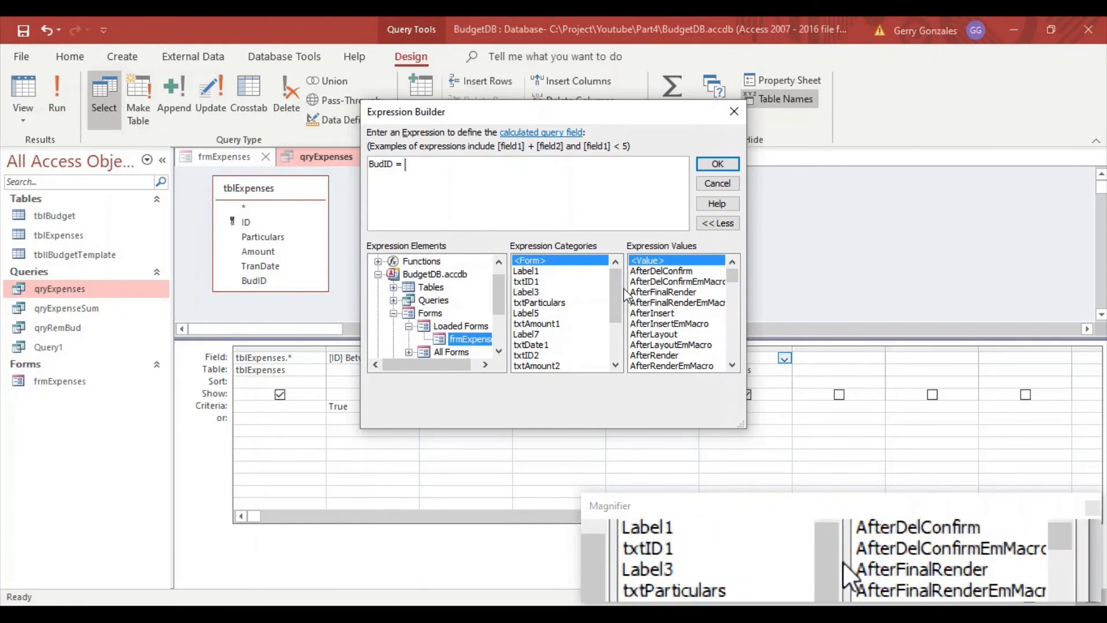
pyautogui.moveTo(615, 295); pyautogui.dragTo(607, 341)
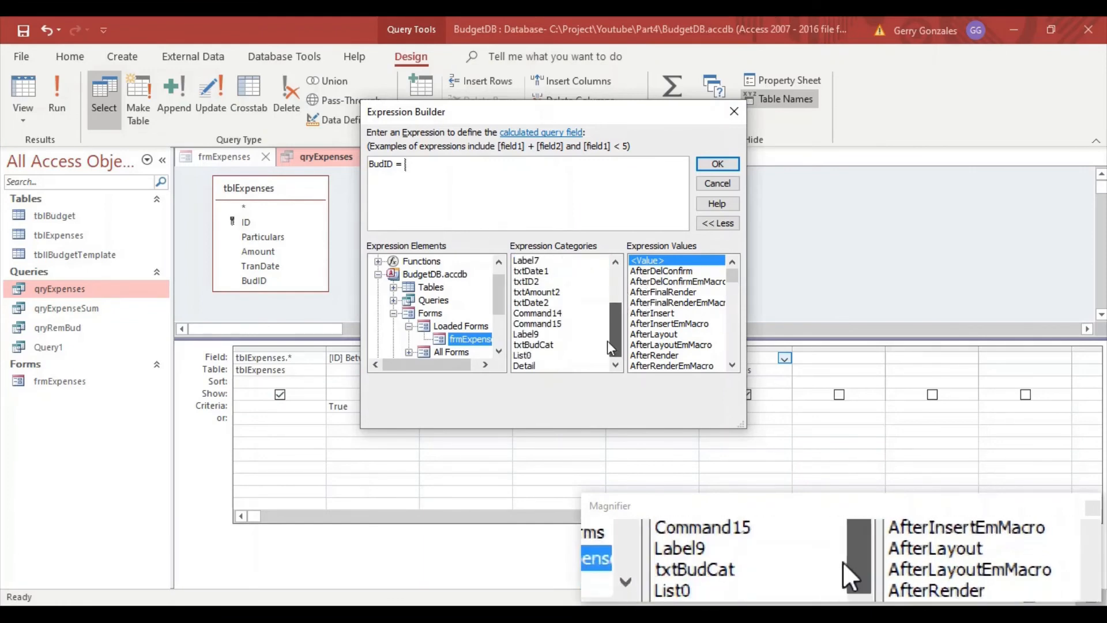
pyautogui.doubleClick(552, 344)
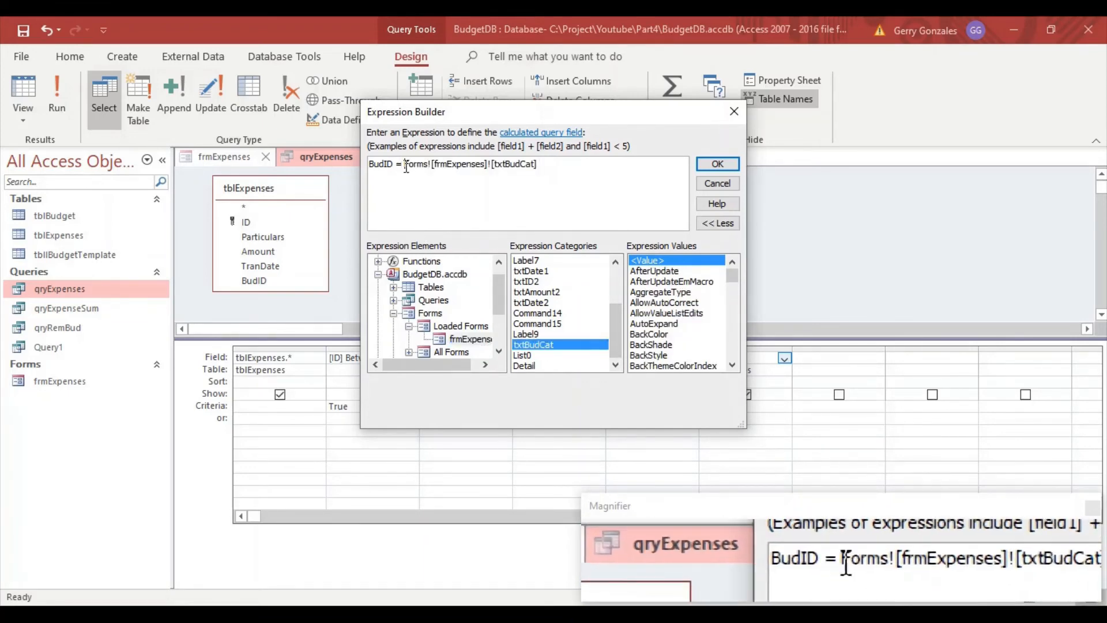
# Extend the BudID expression with "or Forms![frmExpenses]![txtBudCat] is null" and accept it into the query field
pyautogui.moveTo(404, 165); pyautogui.dragTo(611, 168)
pyautogui.hotkey('ctrl', 'c')
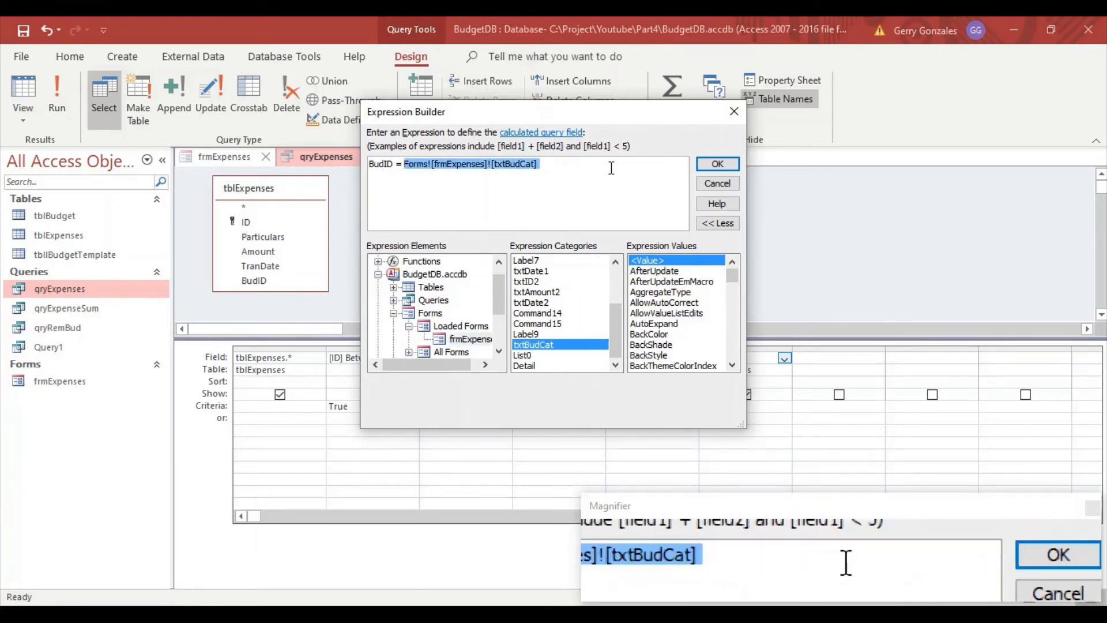
pyautogui.click(557, 167)
pyautogui.write('or')
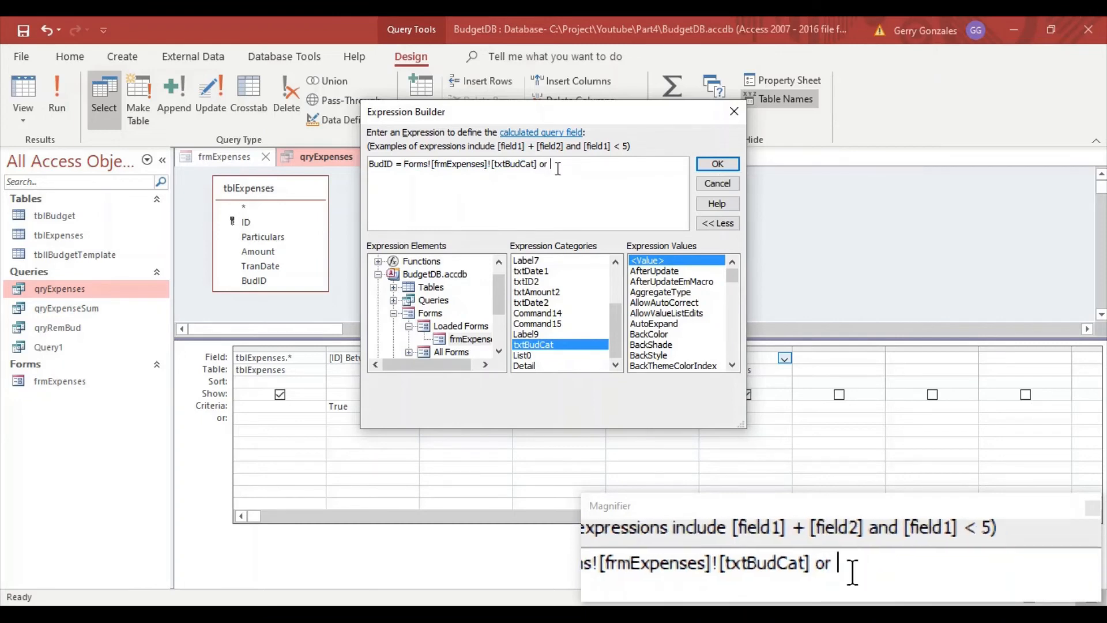
pyautogui.hotkey('ctrl', 'v')
pyautogui.write('is null')
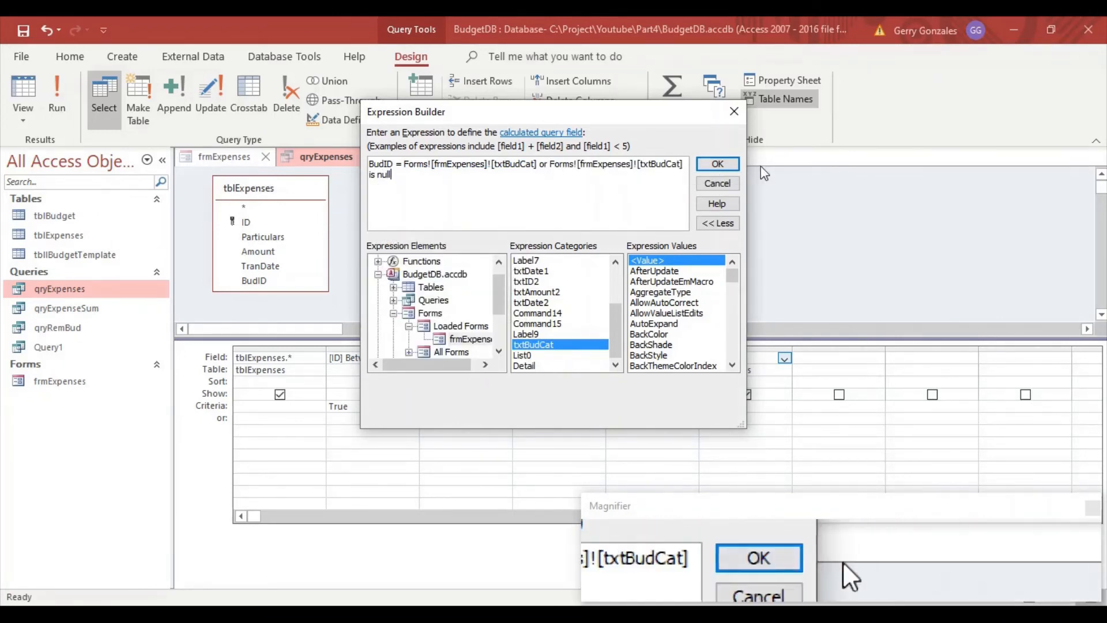
pyautogui.click(727, 162)
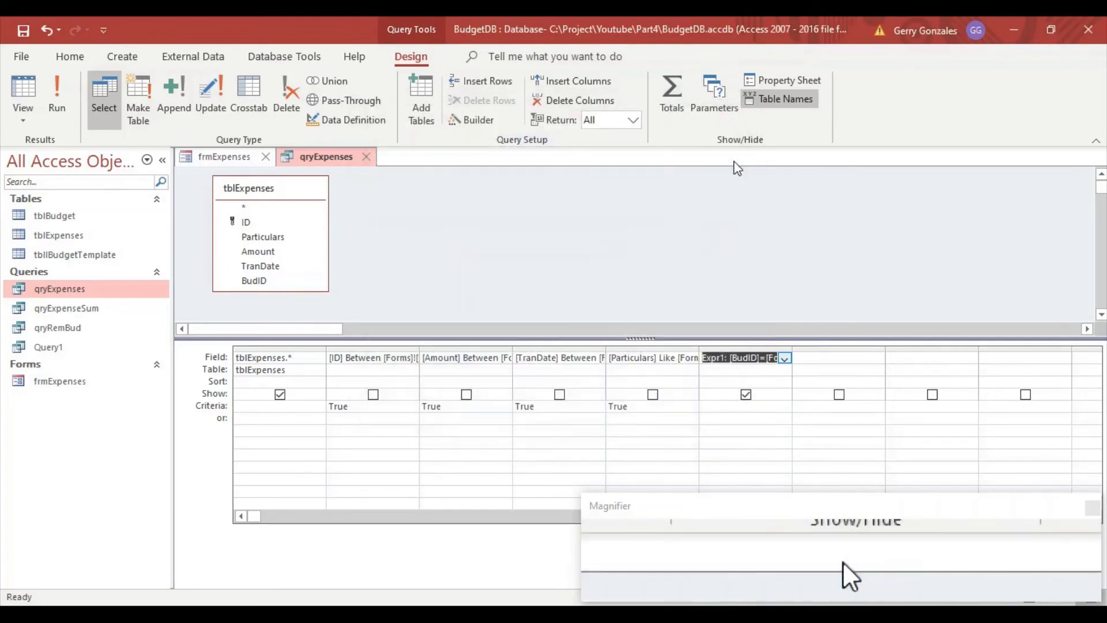
# Hide the BudID expression column in the query output, set its criteria to True and close qryExpenses
pyautogui.click(745, 395)
pyautogui.click(733, 405)
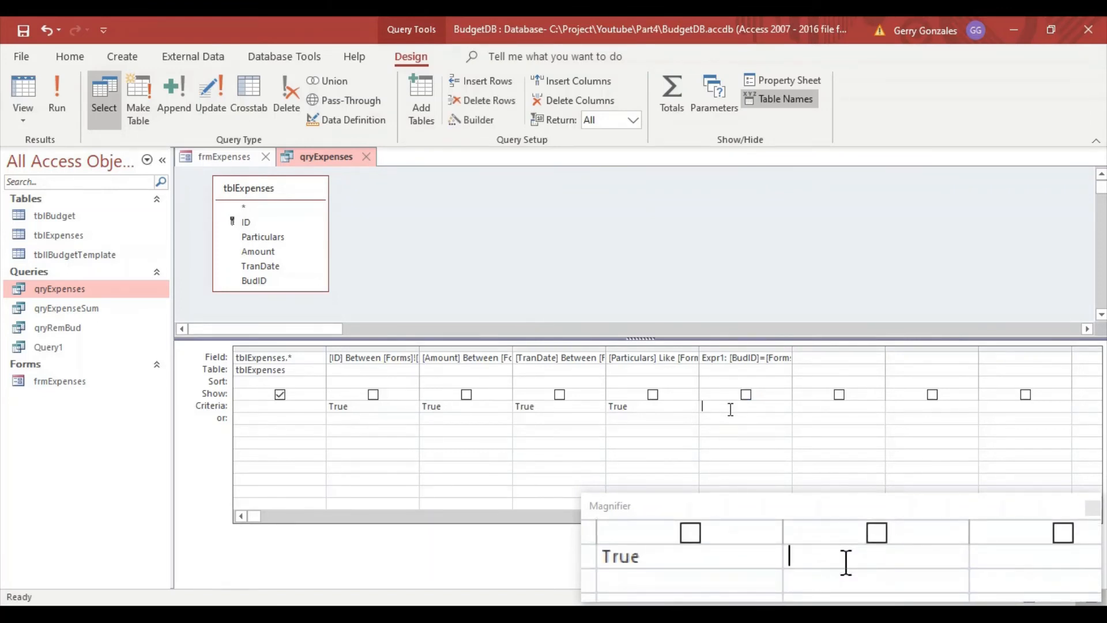
pyautogui.write('true')
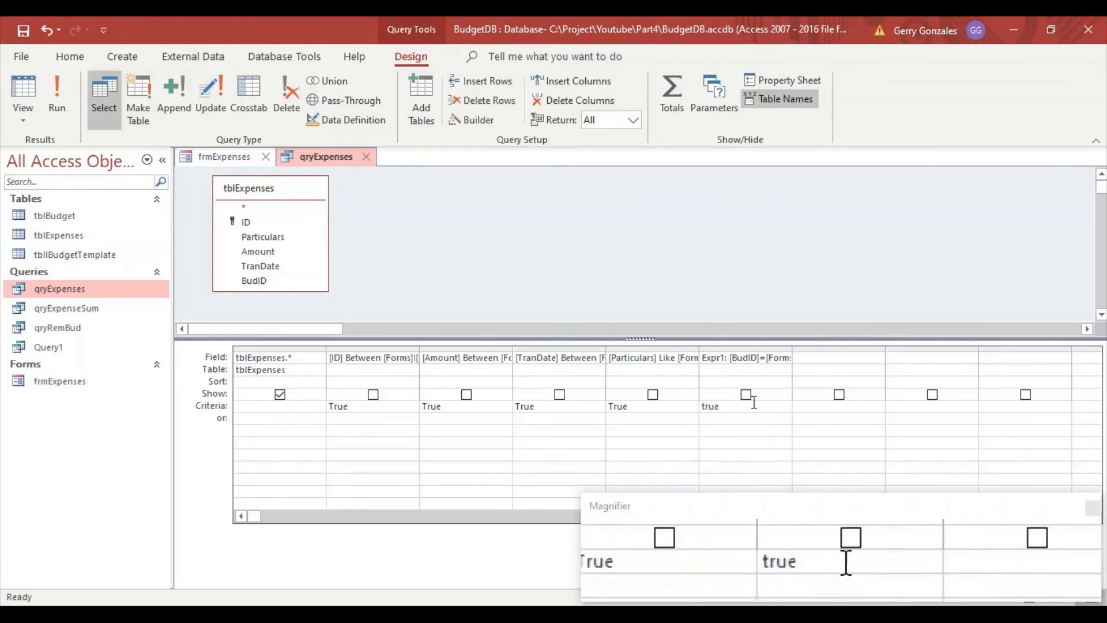
pyautogui.click(820, 407)
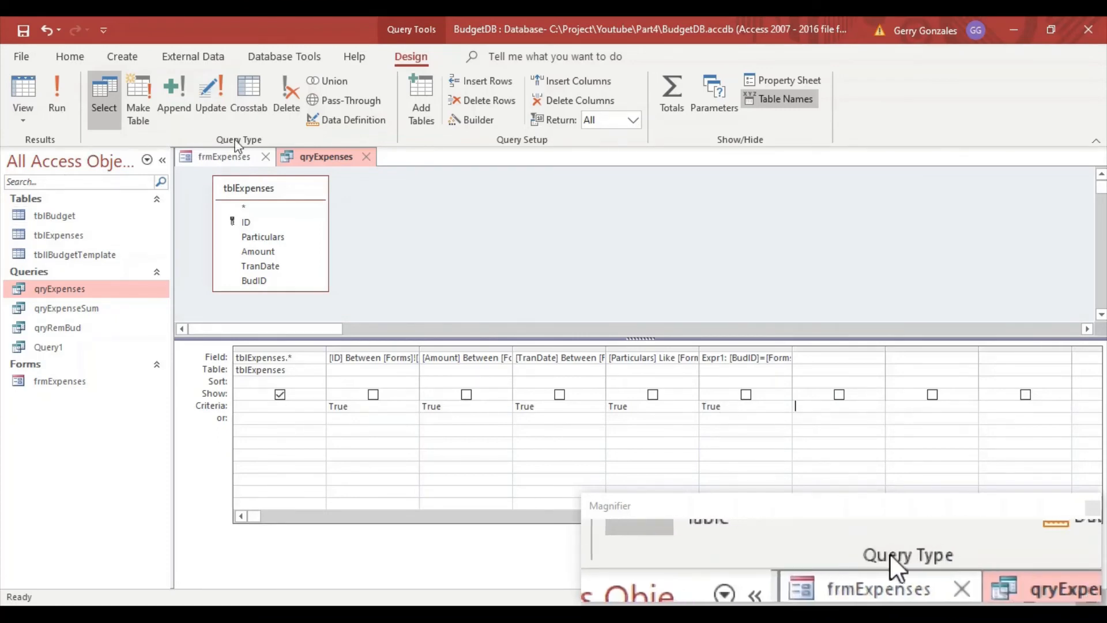
pyautogui.click(370, 157)
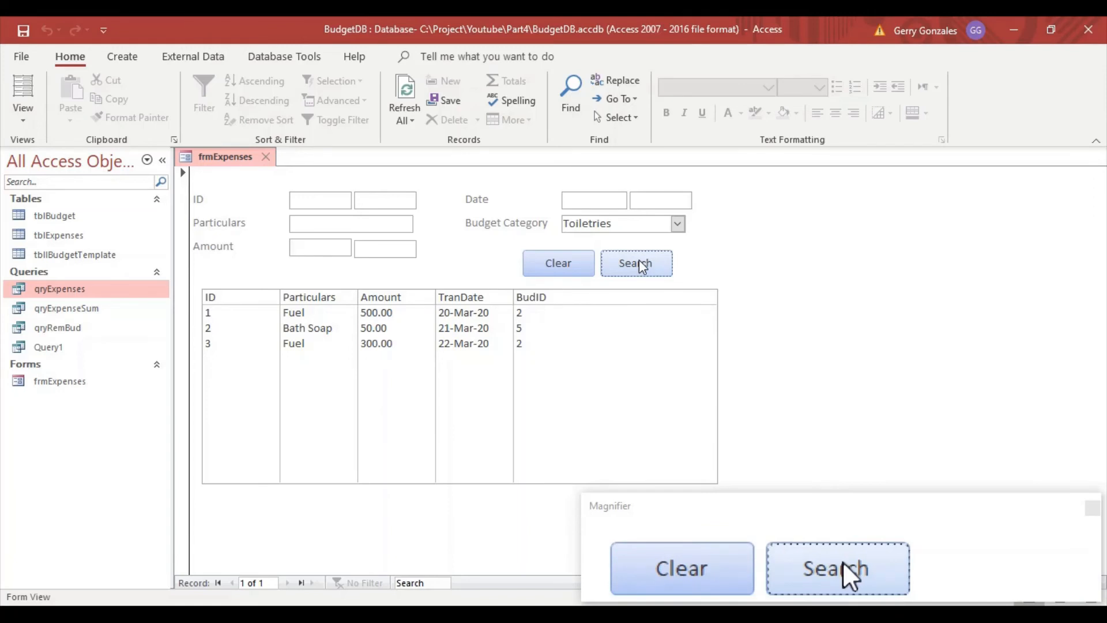
# Close frmExpenses with its design changes saved and reopen it in Form View
pyautogui.click(267, 158)
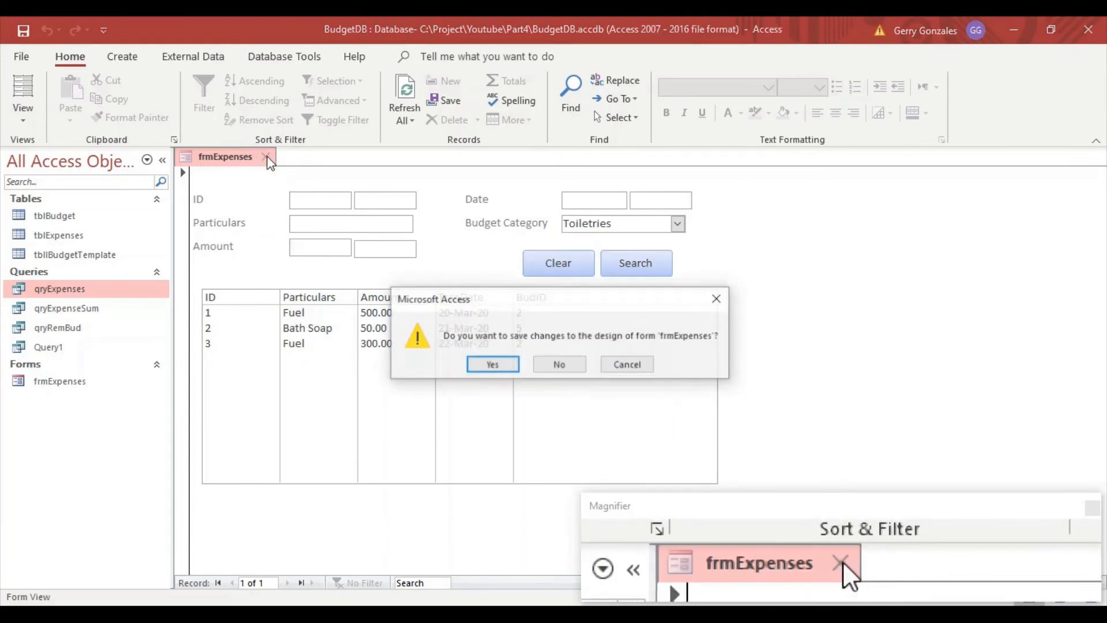
pyautogui.click(492, 362)
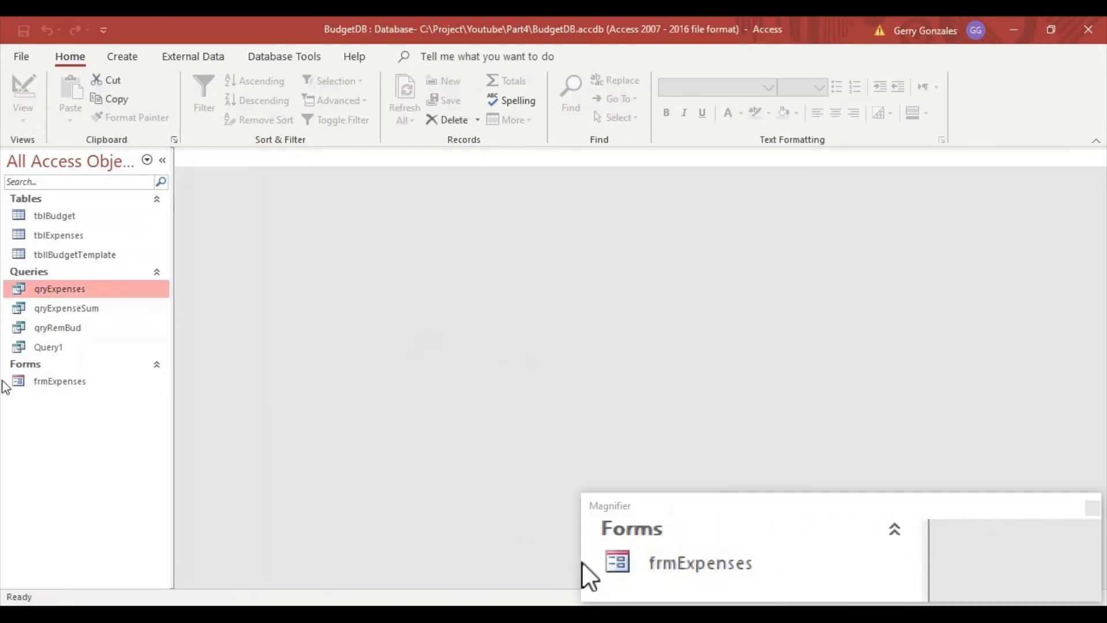
pyautogui.doubleClick(57, 381)
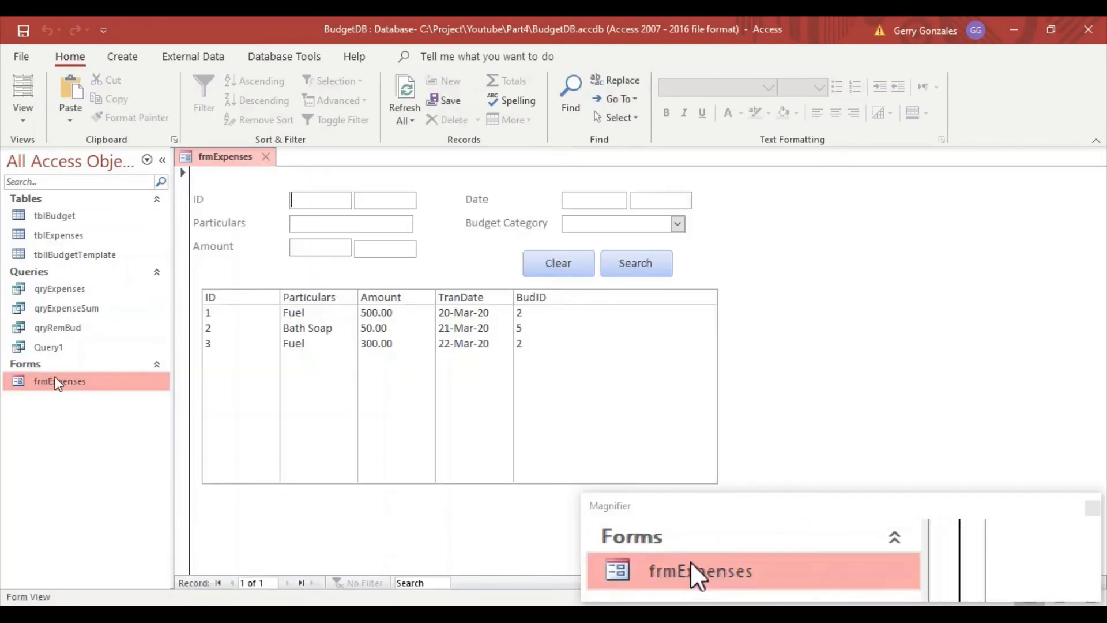
# Test the reopened frmExpenses by searching with Toiletries as the Budget Category
pyautogui.click(678, 225)
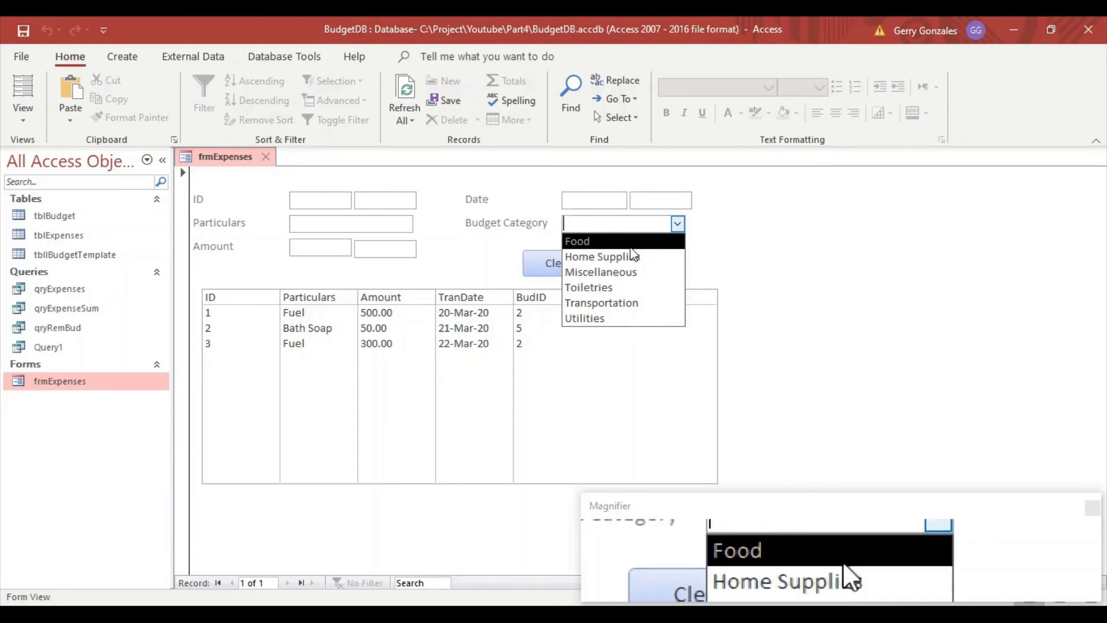
pyautogui.click(625, 287)
pyautogui.click(641, 268)
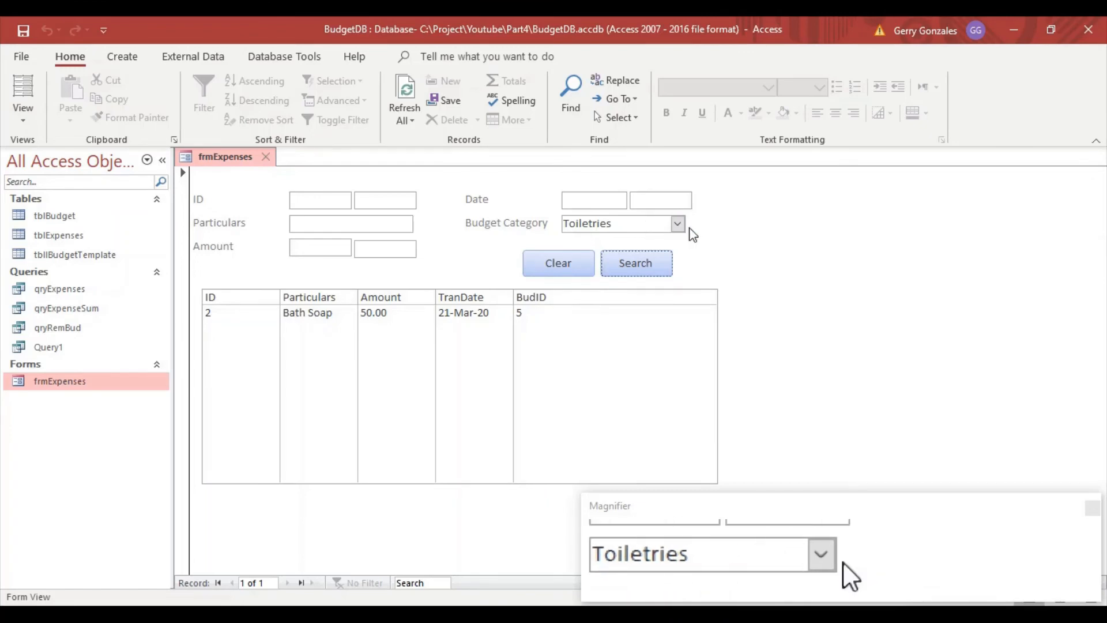
# Switch frmExpenses to Design View and display the data properties of the Budget Category combo box
pyautogui.rightClick(204, 162)
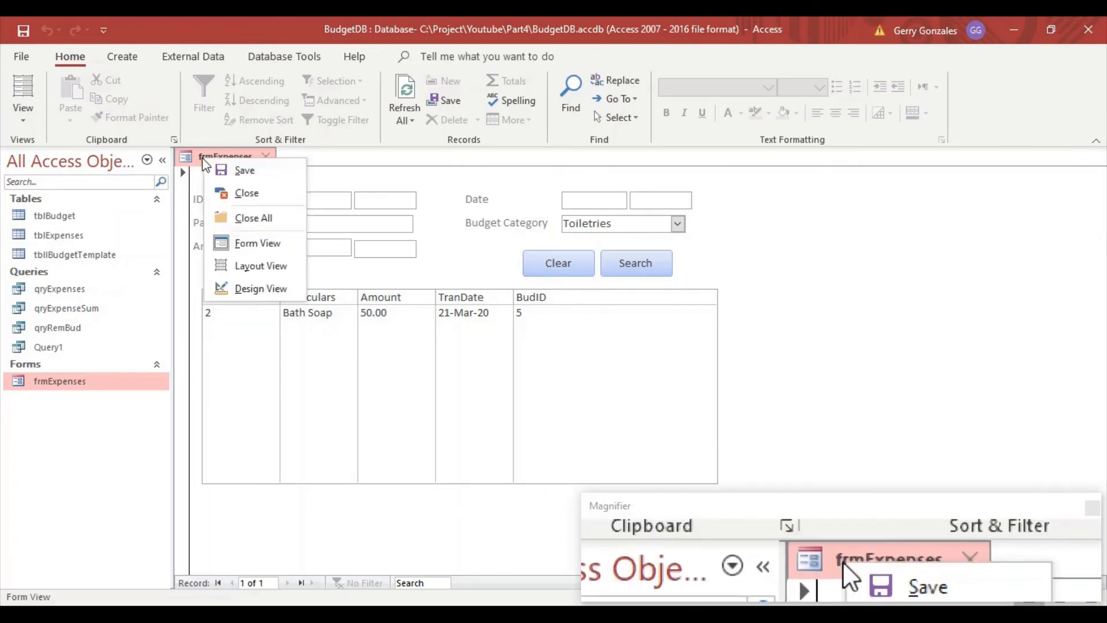
pyautogui.click(245, 288)
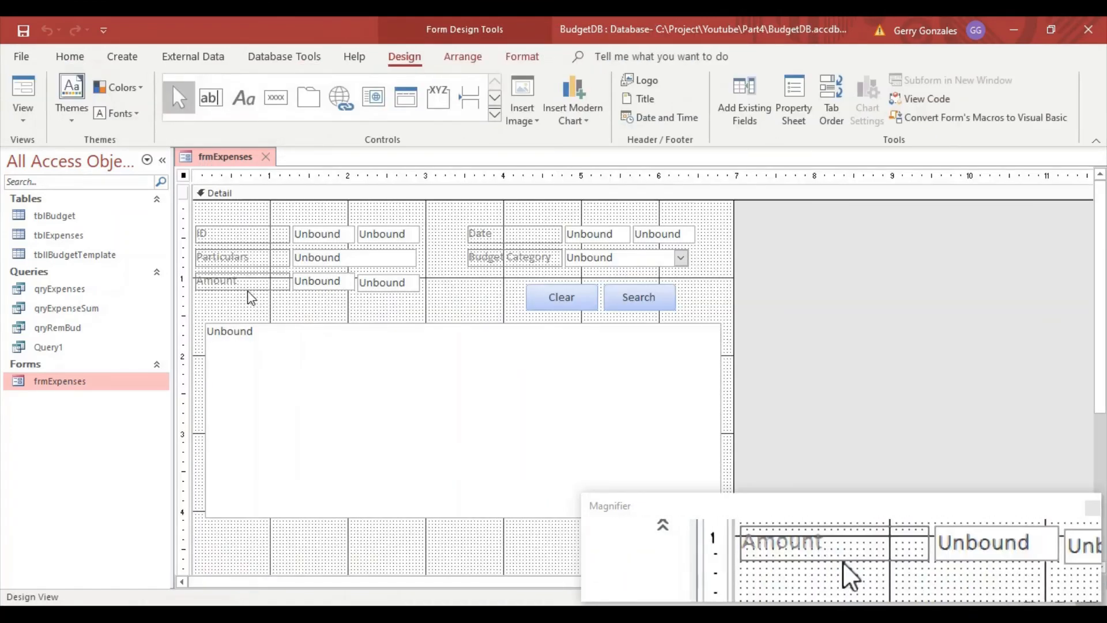
pyautogui.click(631, 260)
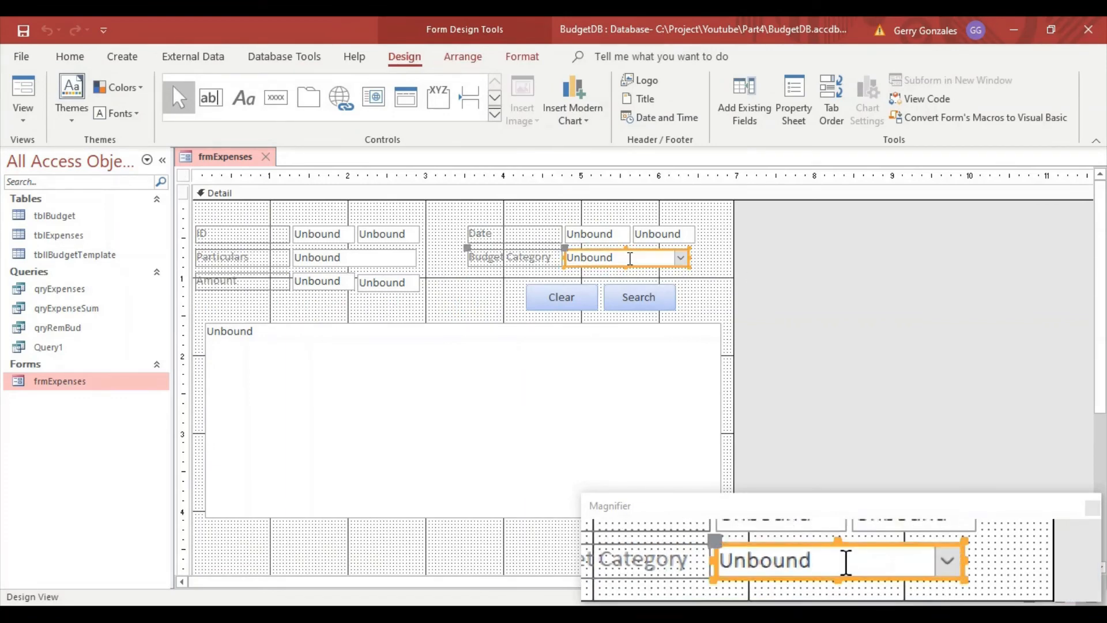
pyautogui.rightClick(630, 259)
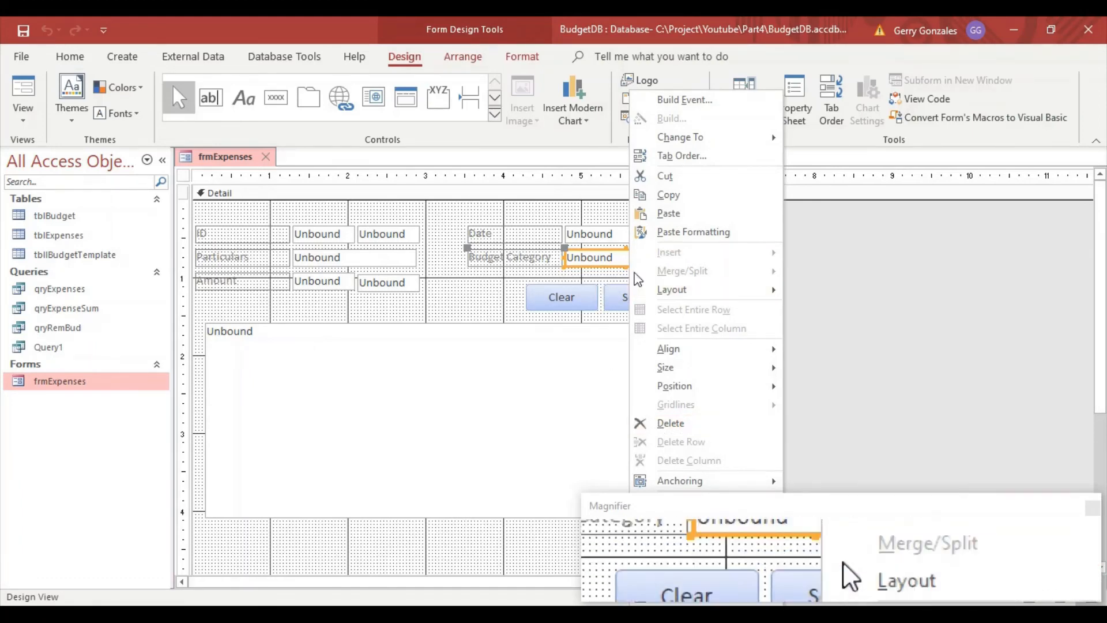
pyautogui.click(603, 261)
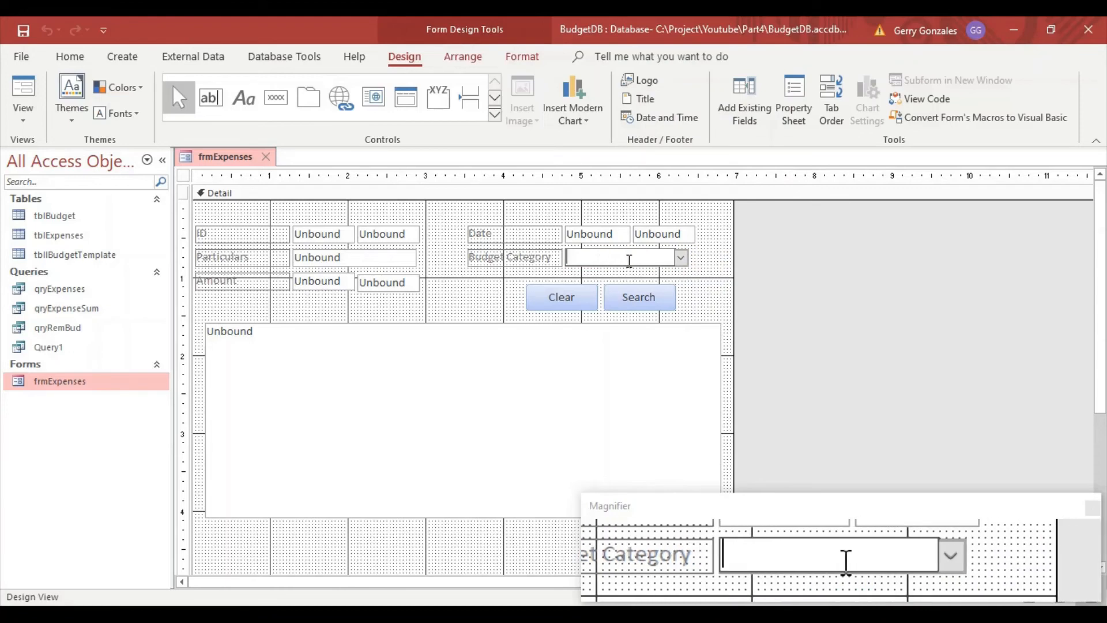
pyautogui.doubleClick(709, 256)
pyautogui.moveTo(709, 256); pyautogui.dragTo(632, 261)
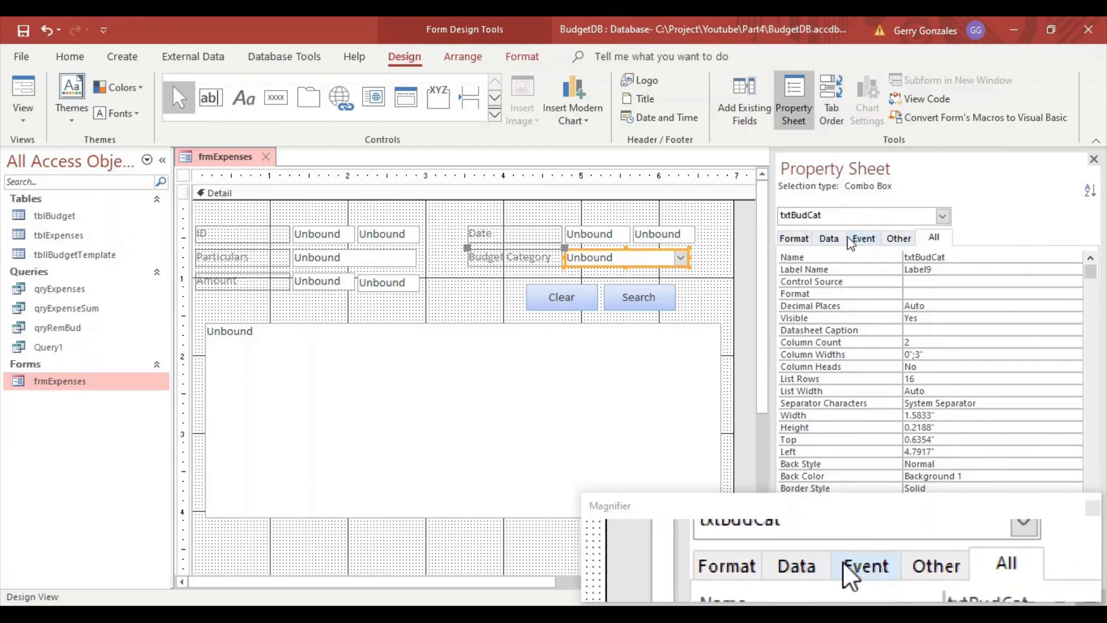
pyautogui.click(828, 240)
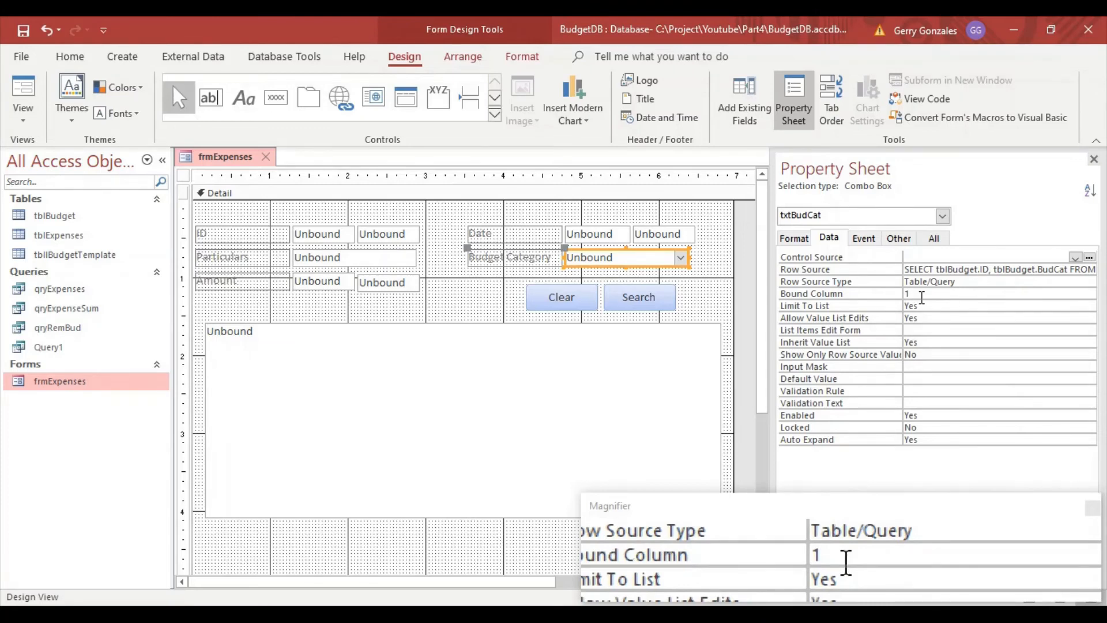
# Try a Bound Column of 2 on the Budget Category combo box, restoring it to 1 with Limit To List at Yes, and save the form
pyautogui.click(921, 297)
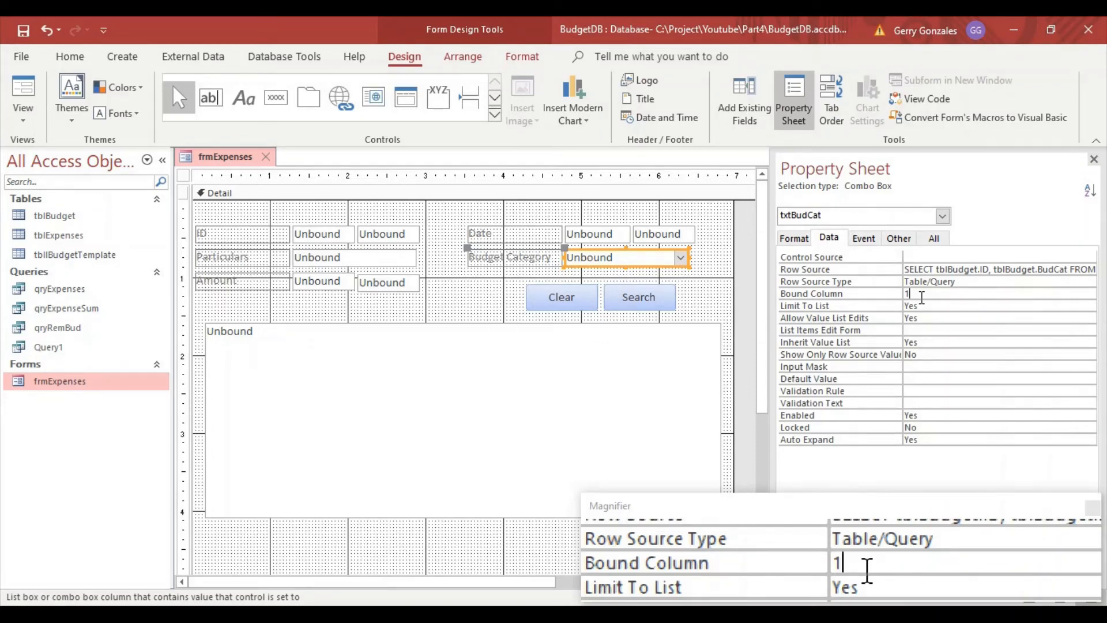
pyautogui.doubleClick(921, 297)
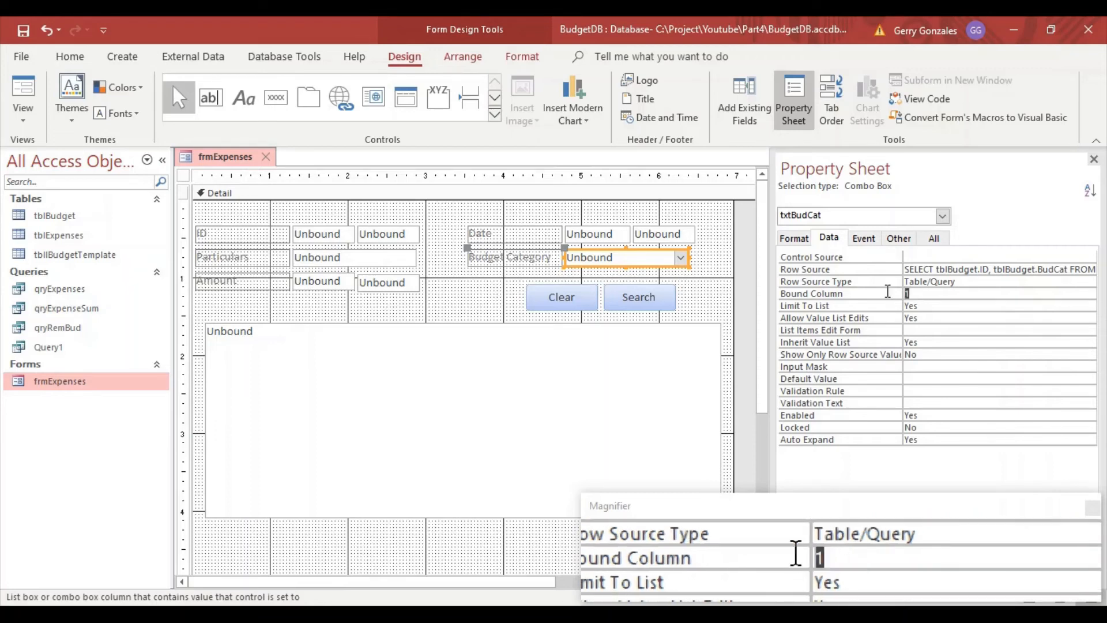
pyautogui.write('2')
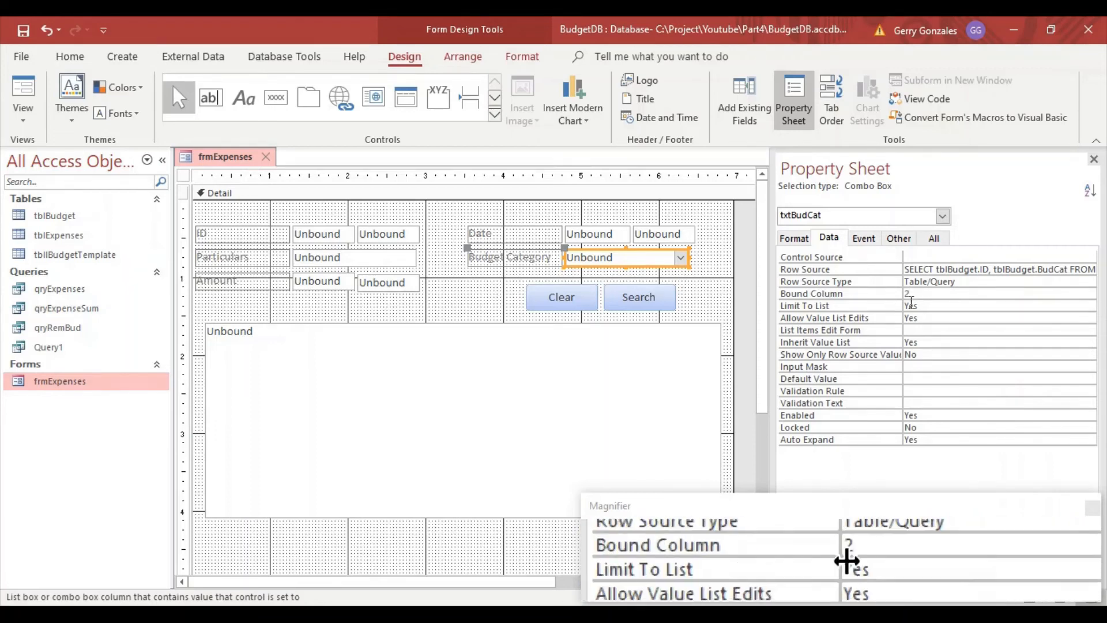
pyautogui.doubleClick(958, 308)
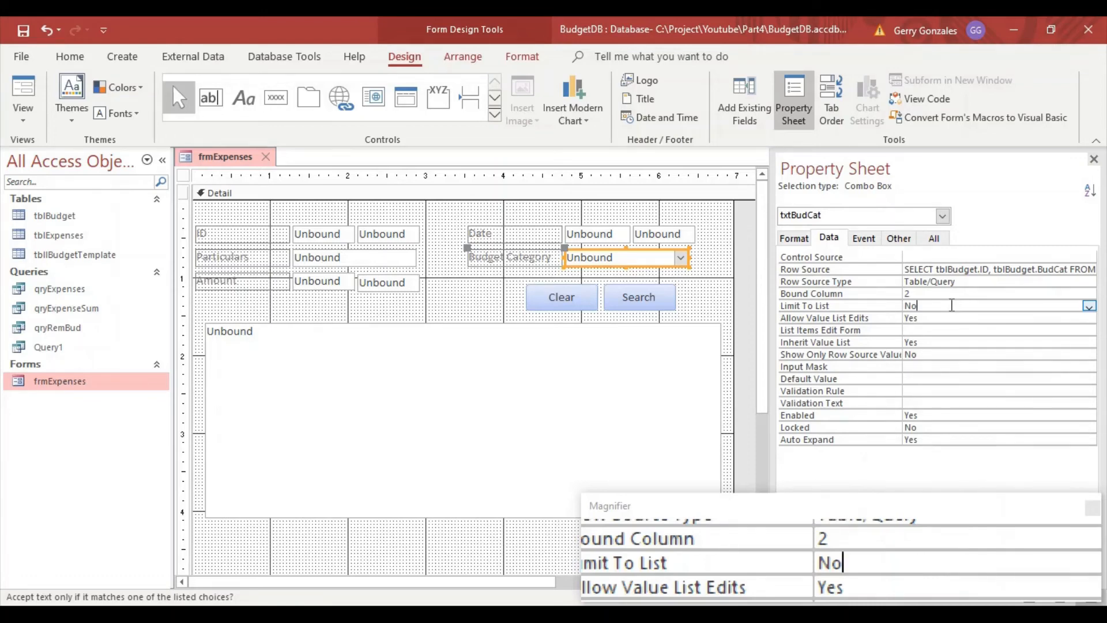
pyautogui.click(924, 294)
pyautogui.press('BackSpace')
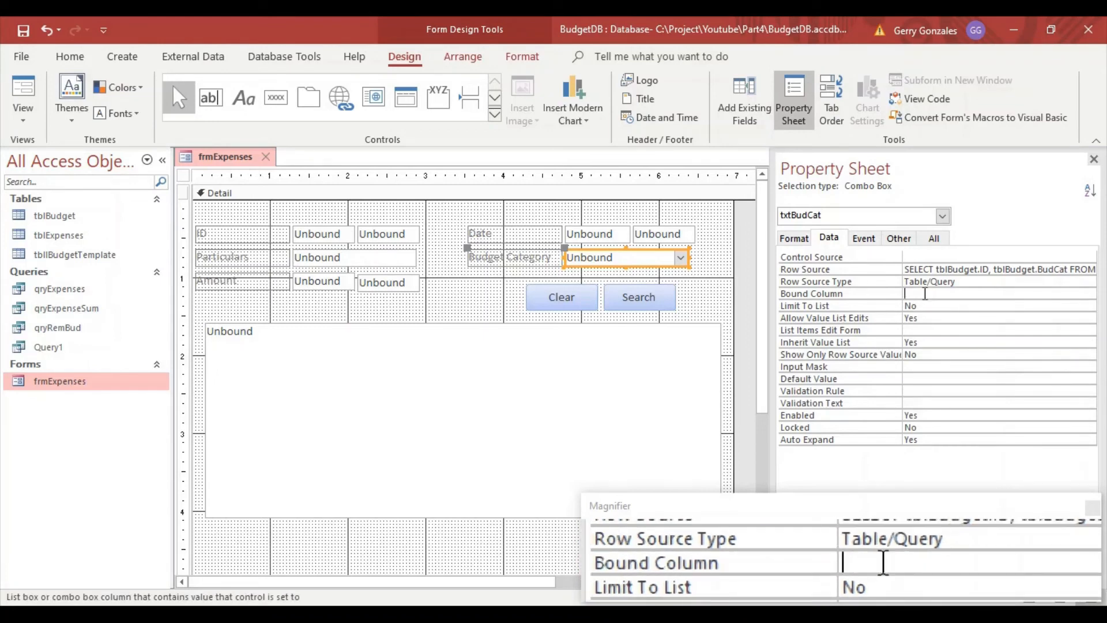
pyautogui.write('1')
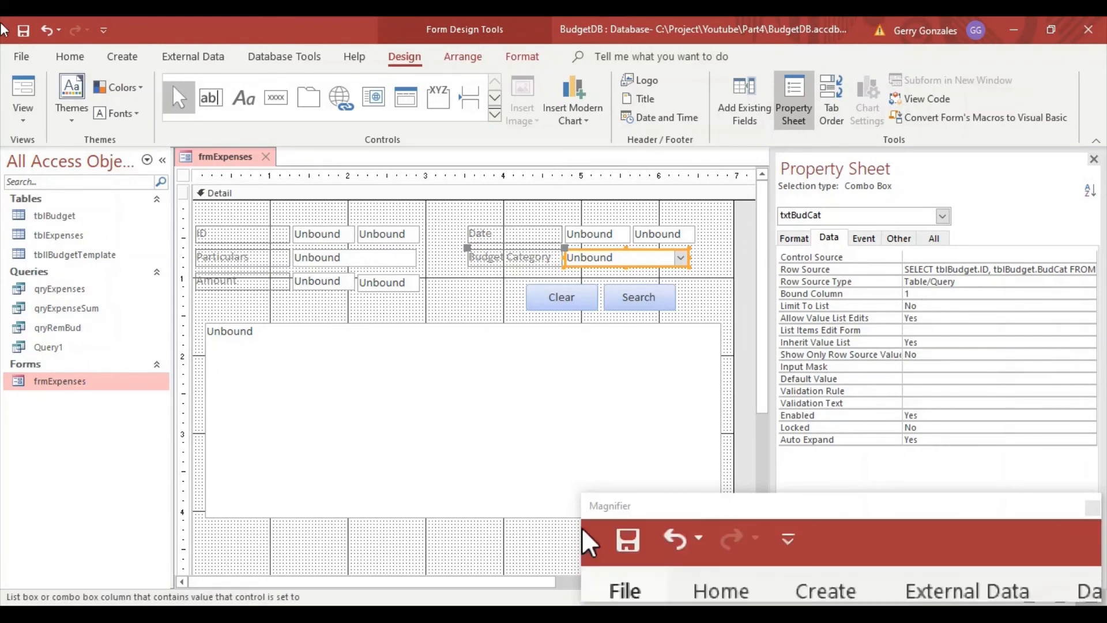
pyautogui.click(25, 35)
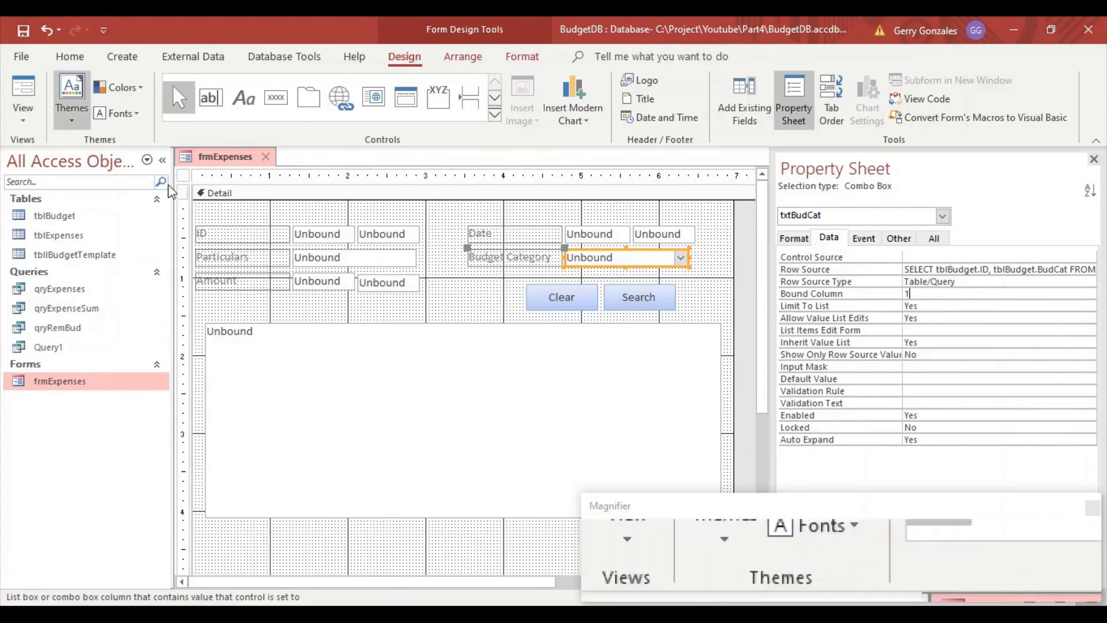
# In Form View, clear the search form, test a search with Transportation as the Budget Category, and clear the form again
pyautogui.rightClick(227, 165)
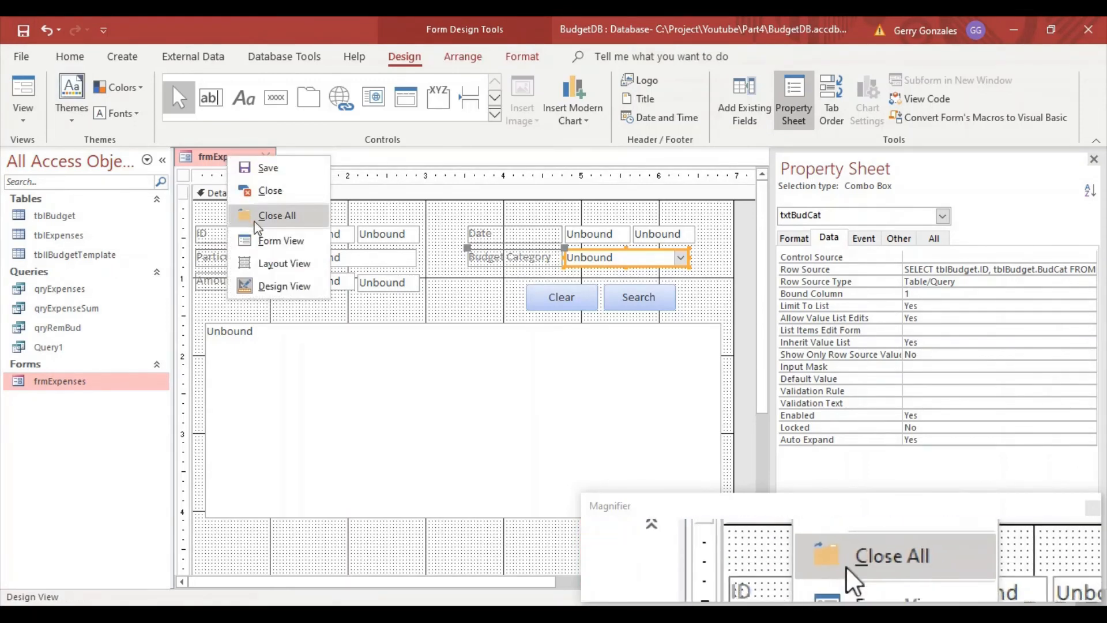
pyautogui.click(256, 239)
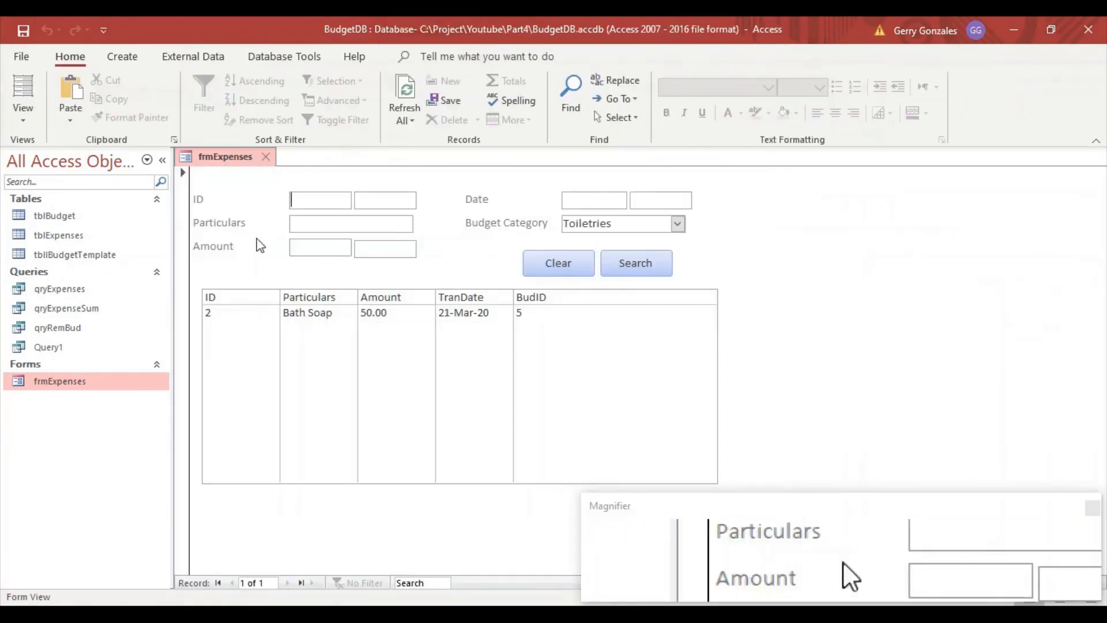
pyautogui.click(566, 264)
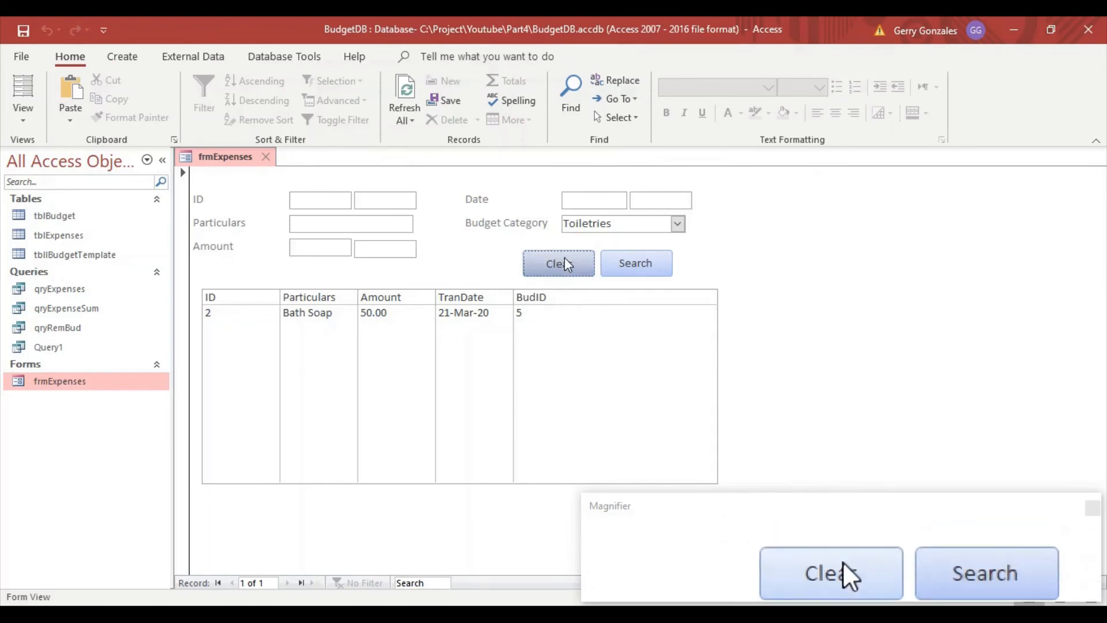
pyautogui.click(678, 224)
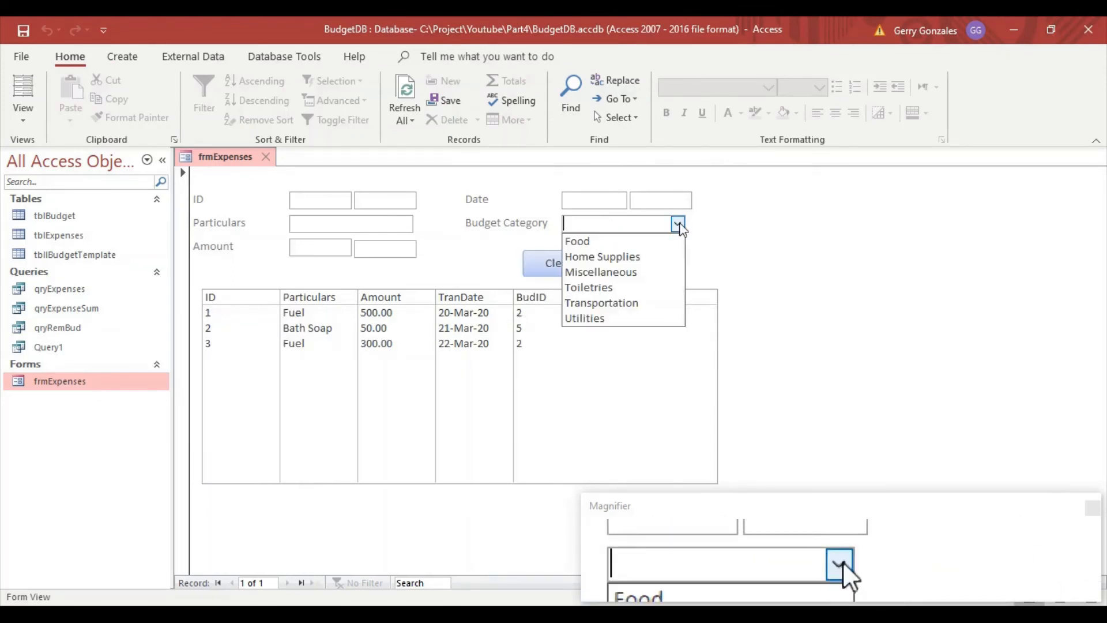
pyautogui.click(625, 303)
pyautogui.click(648, 267)
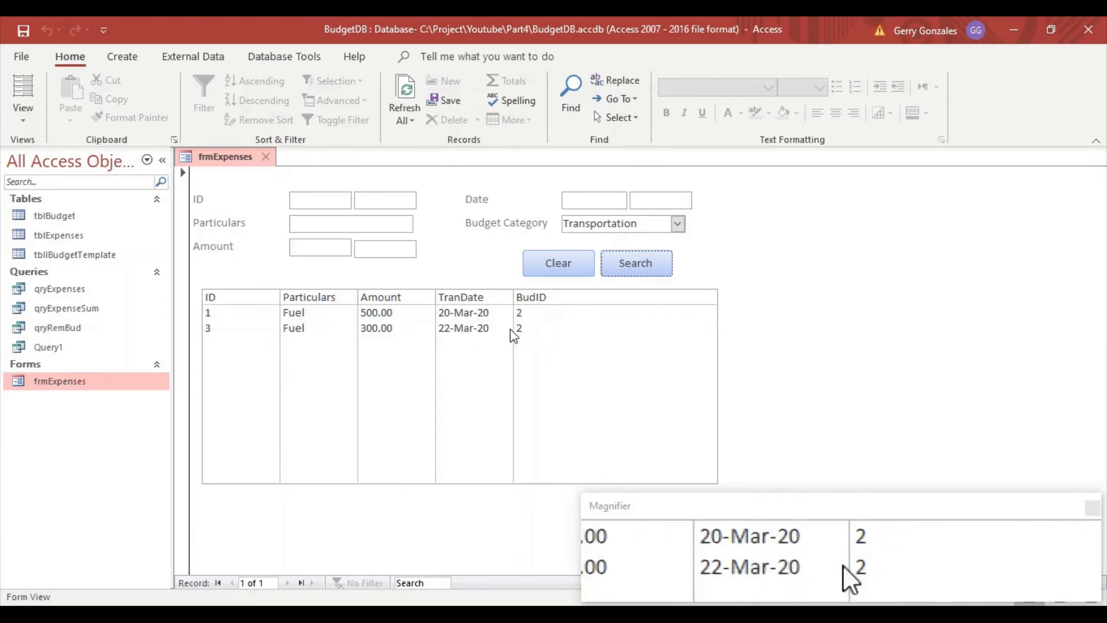
pyautogui.click(566, 268)
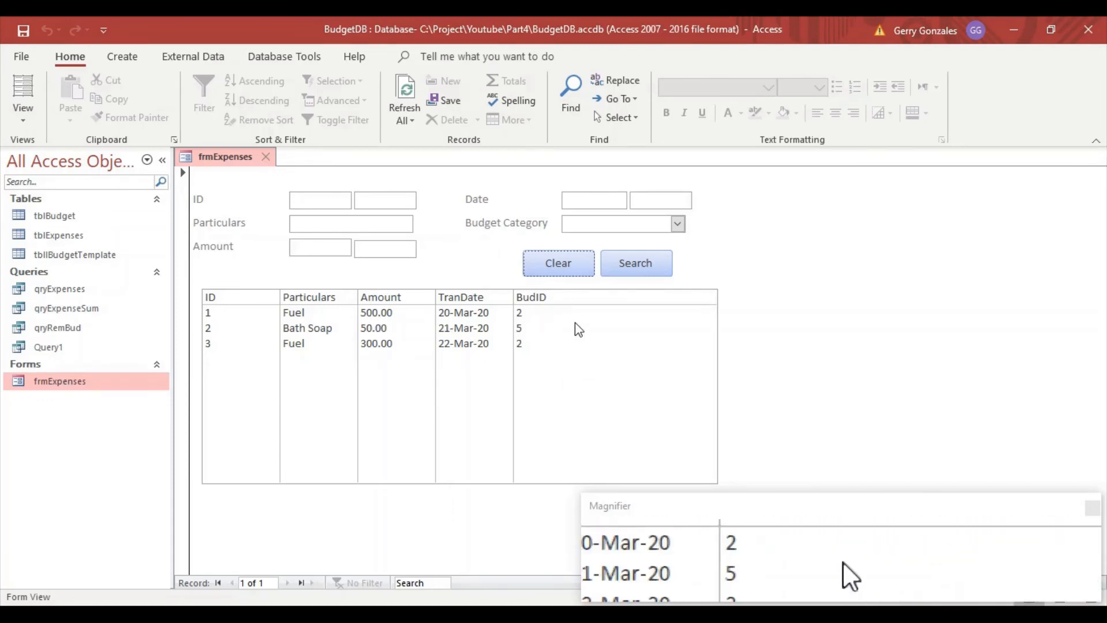
# In Design View, set the Search button's Default property to Yes and save frmExpenses
pyautogui.rightClick(210, 154)
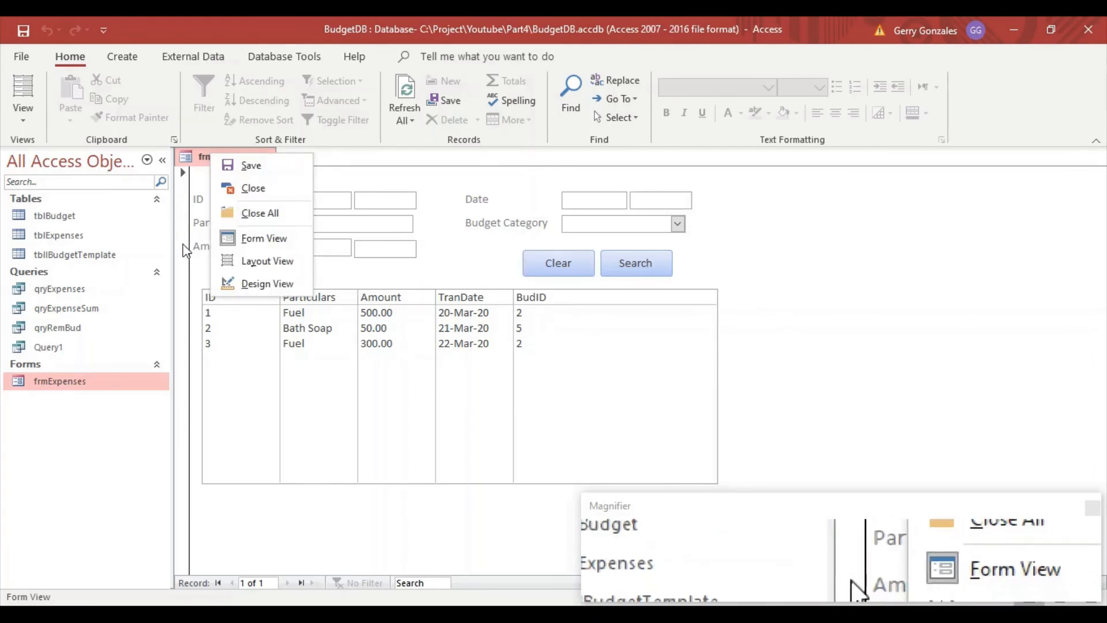
pyautogui.click(250, 285)
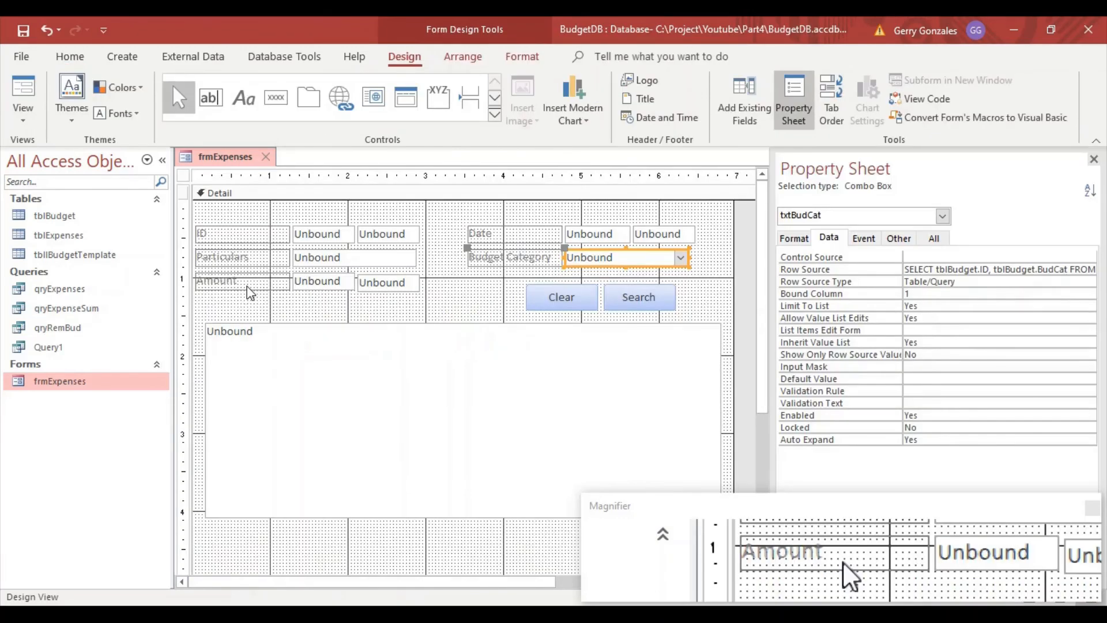
pyautogui.click(661, 298)
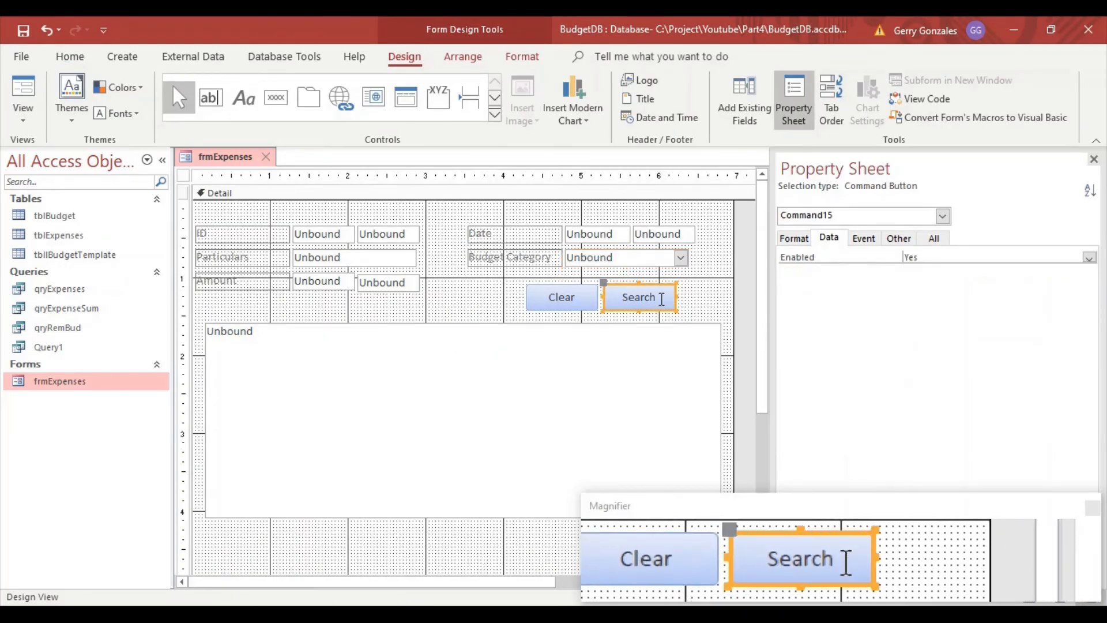
pyautogui.click(933, 238)
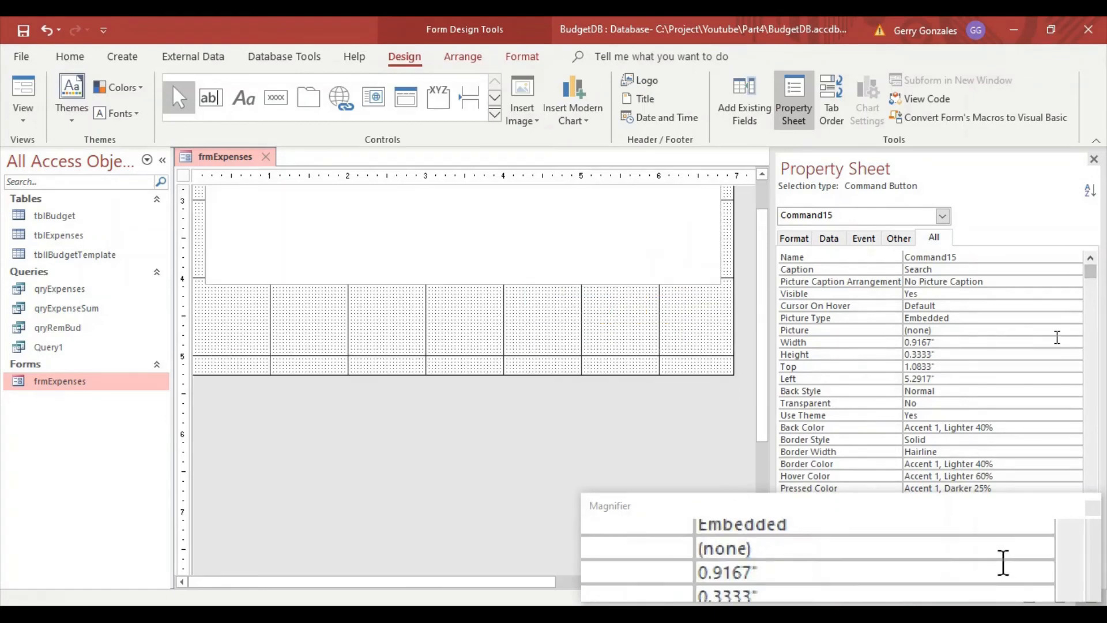
pyautogui.scroll(-9, 1090, 317)
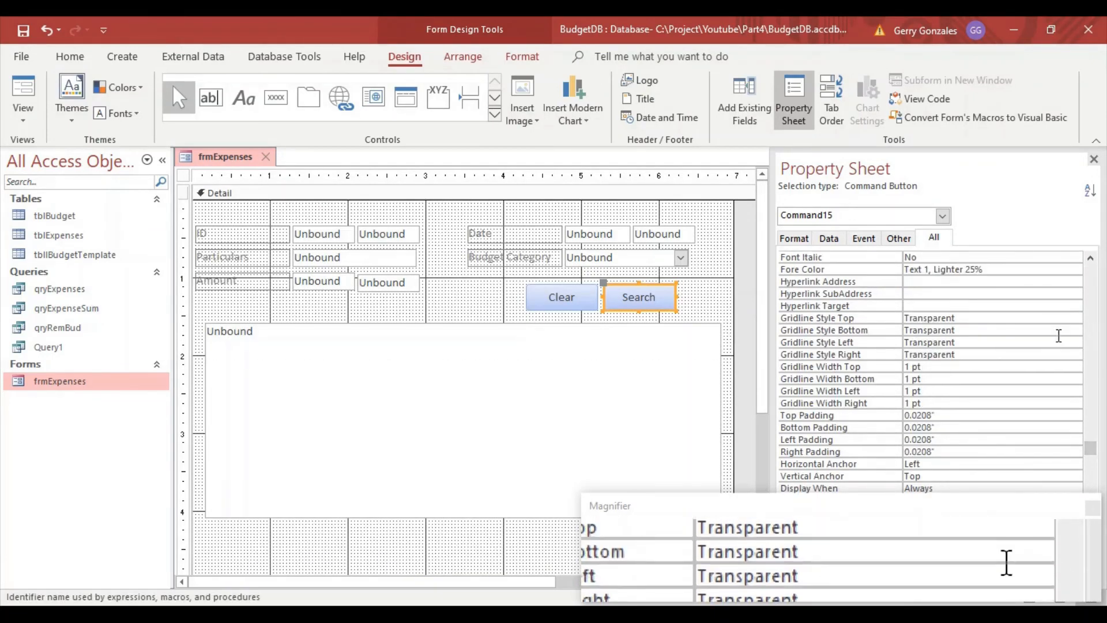
pyautogui.scroll(-2, 1059, 335)
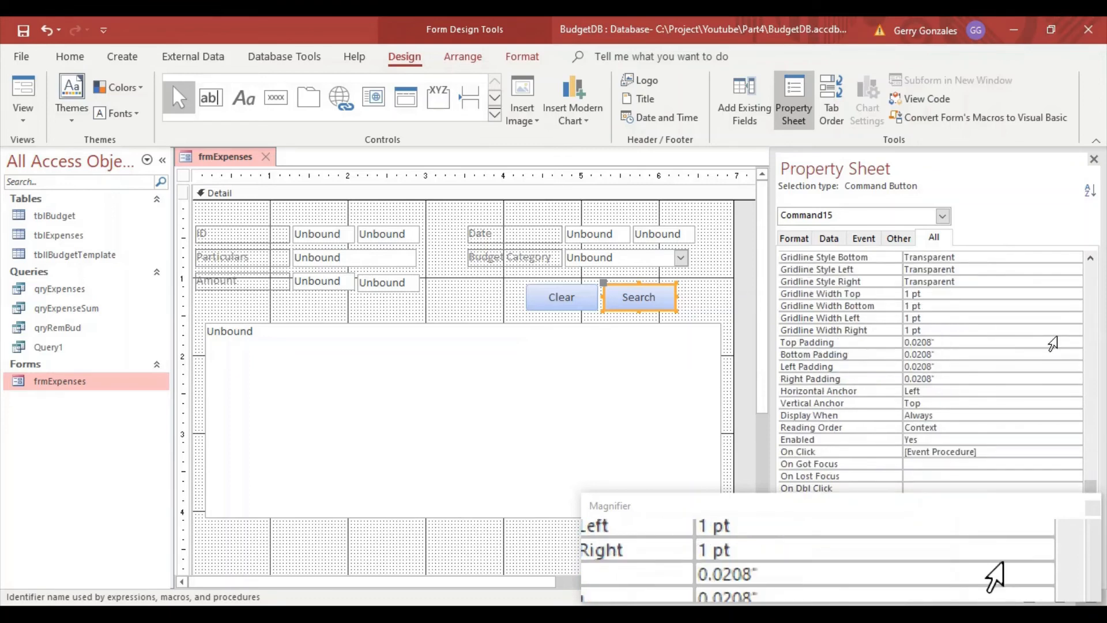
pyautogui.scroll(-2, 1052, 343)
pyautogui.scroll(-2, 1052, 344)
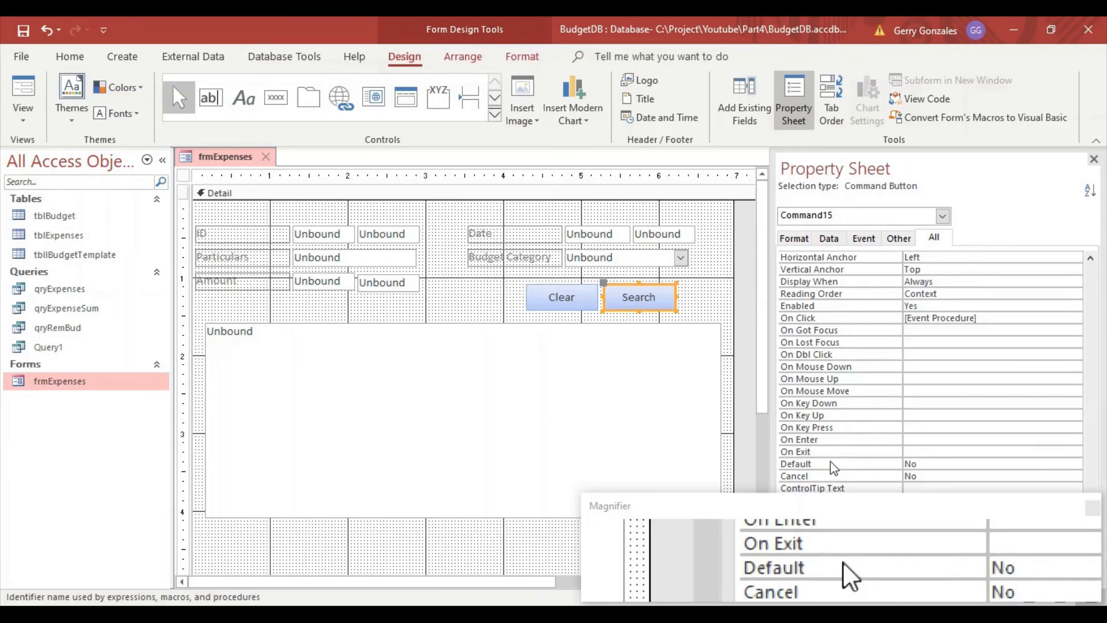
pyautogui.click(919, 465)
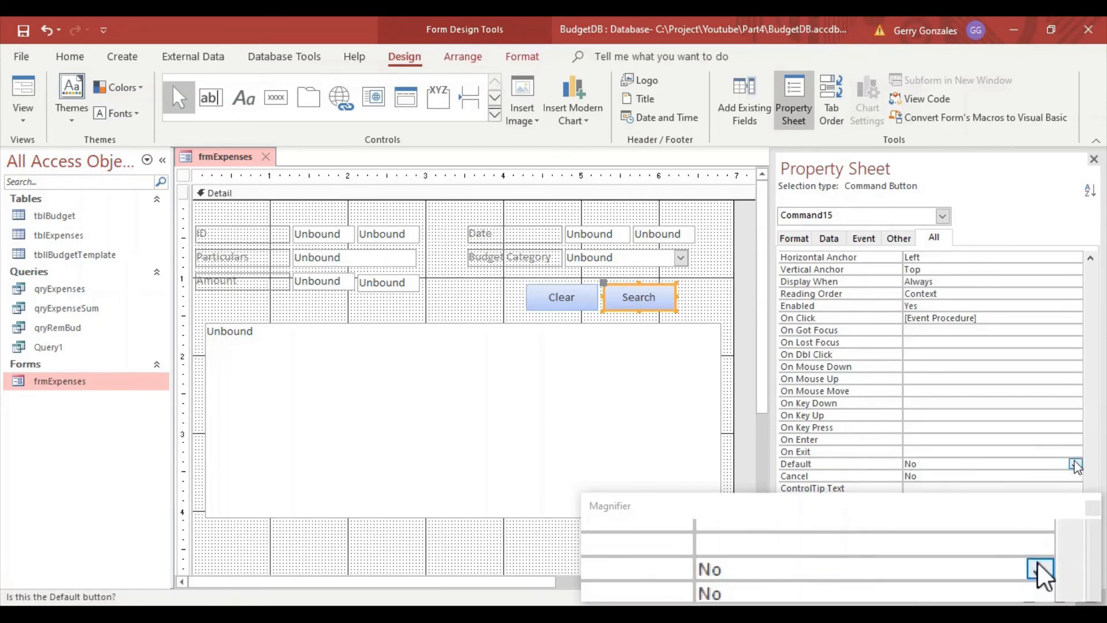
pyautogui.click(1076, 465)
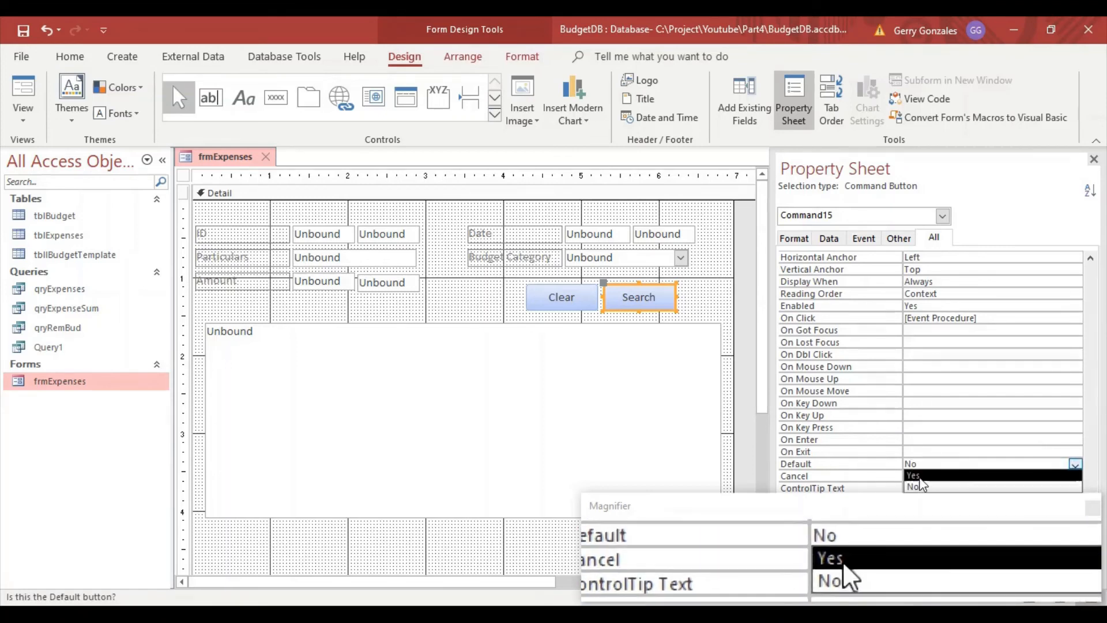
pyautogui.click(921, 476)
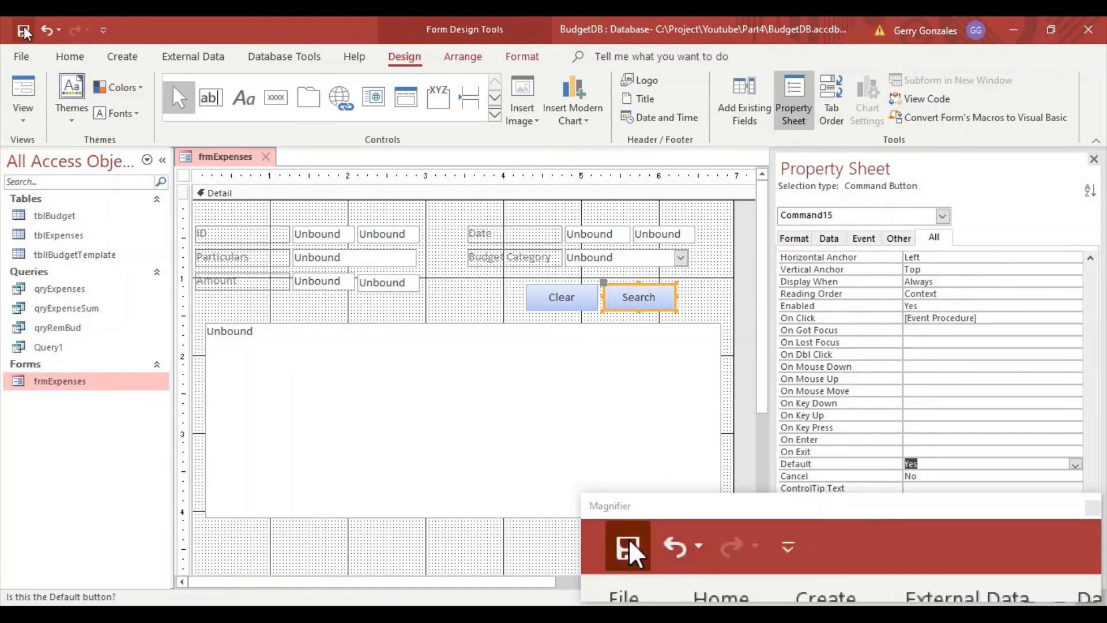
# In Form View, test the default Search action with an ID range of 1 to 1, and clear the form
pyautogui.rightClick(224, 157)
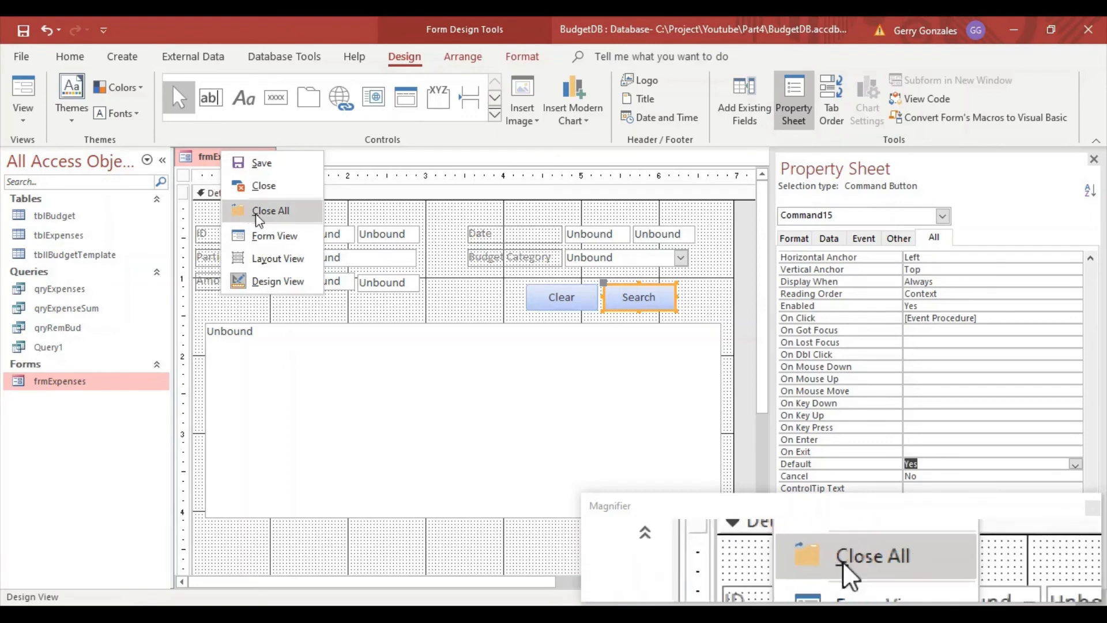
pyautogui.click(256, 235)
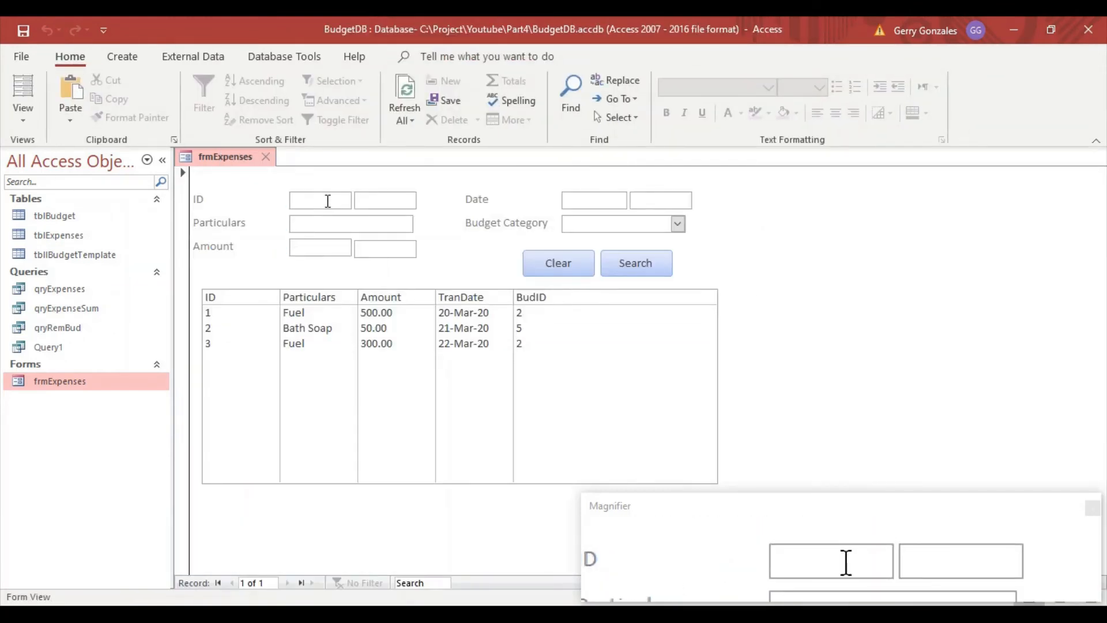
pyautogui.write('1')
pyautogui.click(400, 199)
pyautogui.write('1')
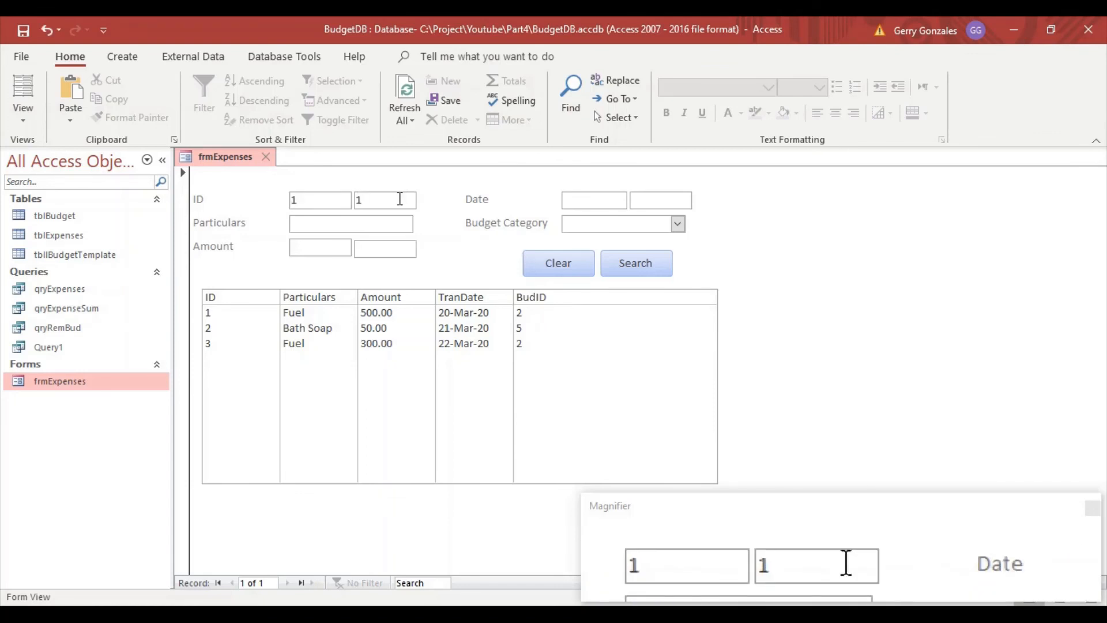
pyautogui.press('Return')
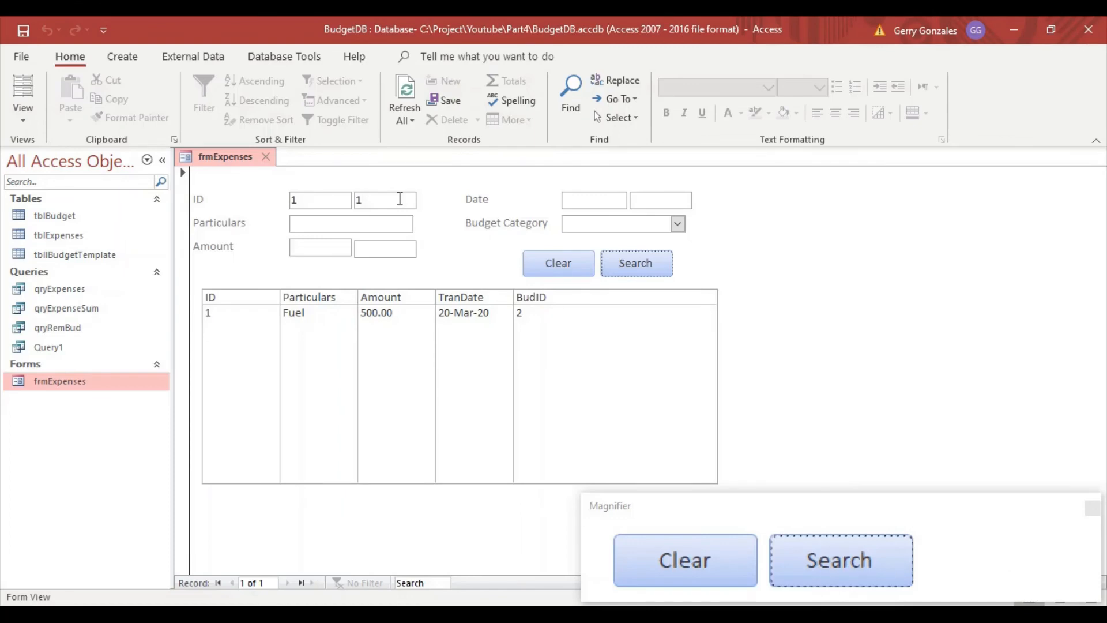
pyautogui.click(558, 262)
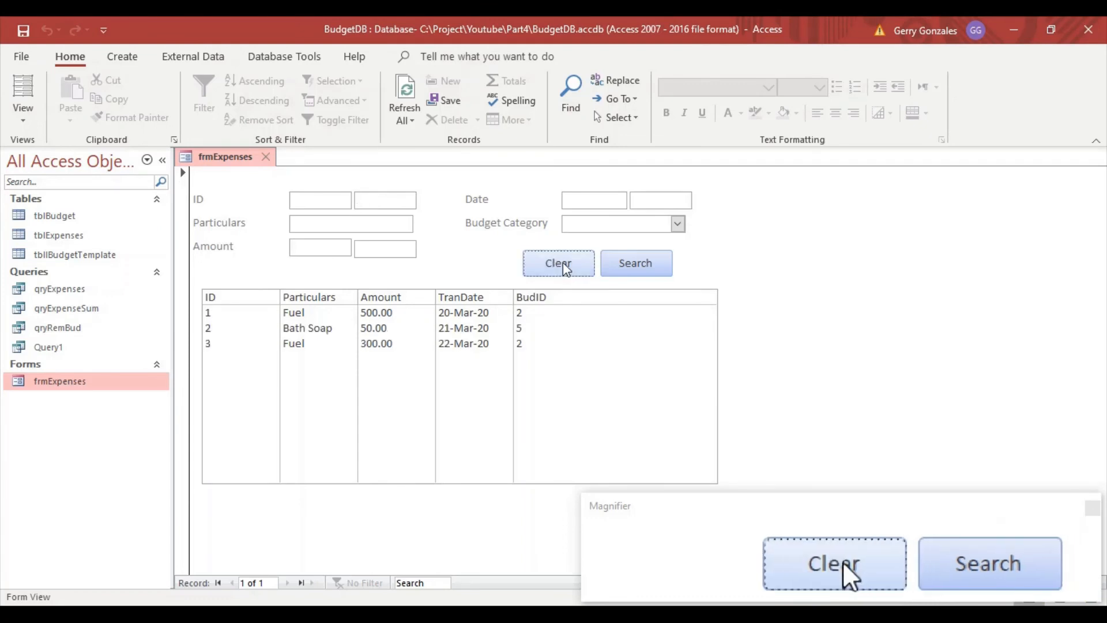
# Test an Amount range search from 300 to 500 with the Search button, and clear the form
pyautogui.click(325, 249)
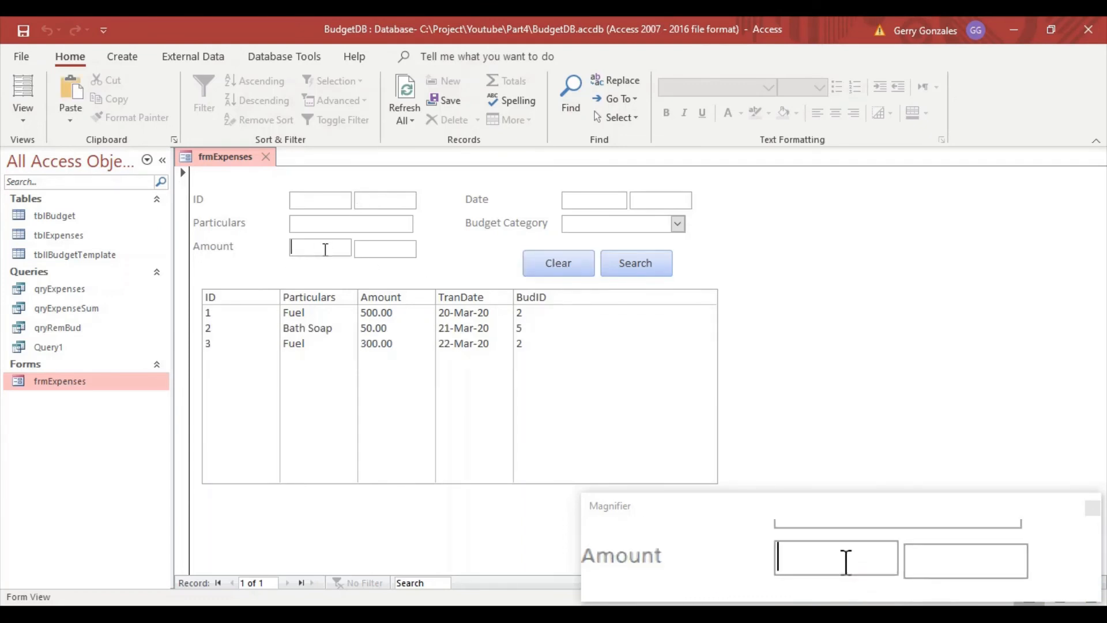
pyautogui.write('300')
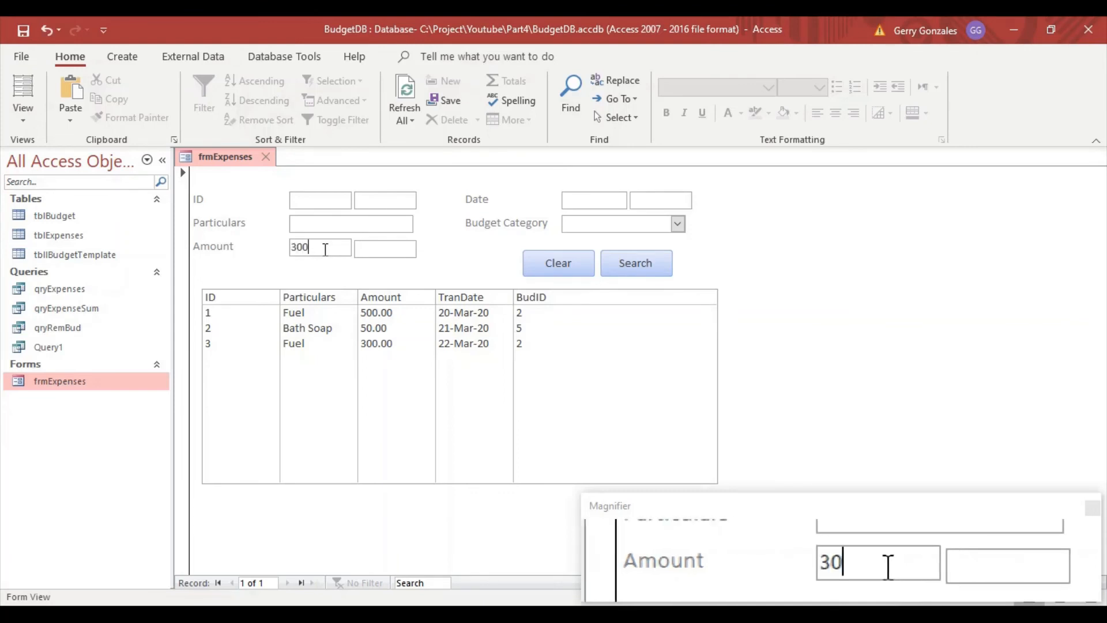
pyautogui.click(376, 251)
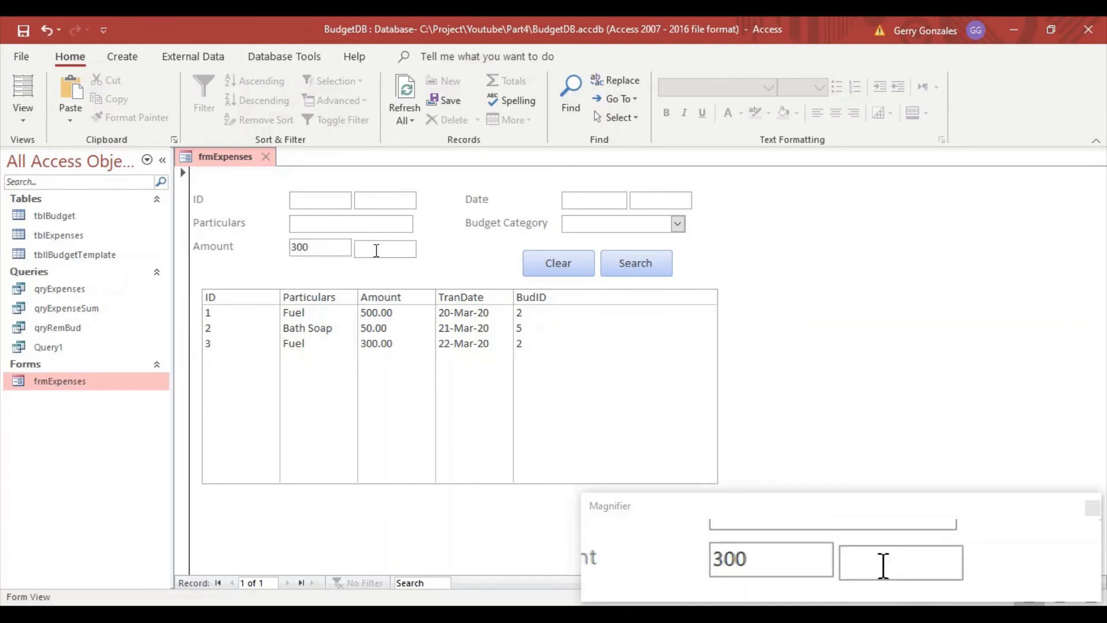
pyautogui.write('500')
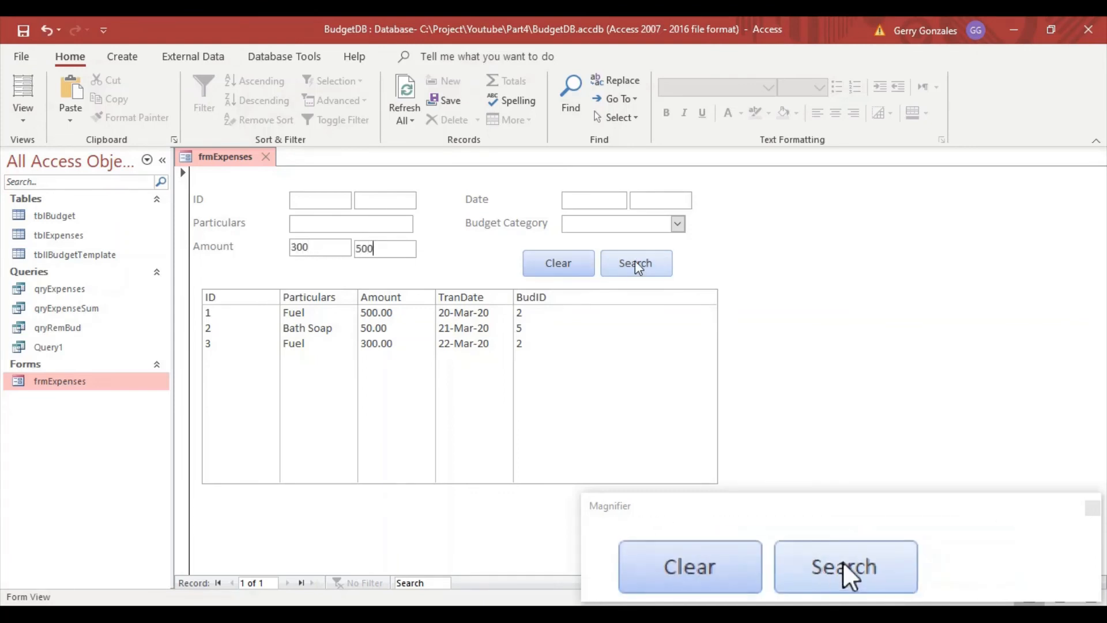
pyautogui.click(635, 263)
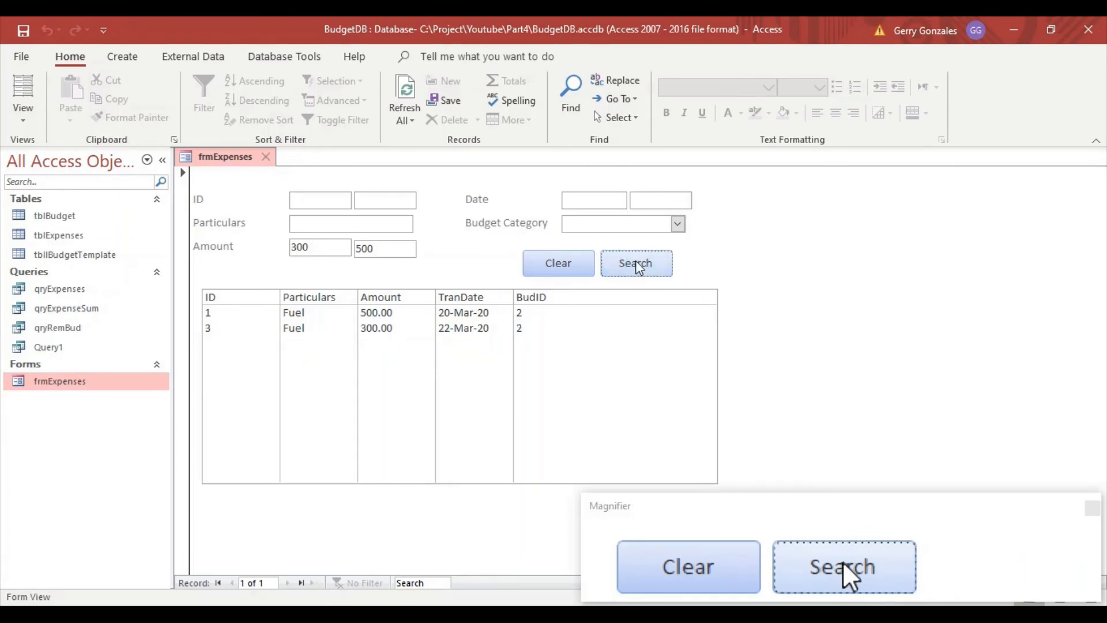
pyautogui.click(559, 264)
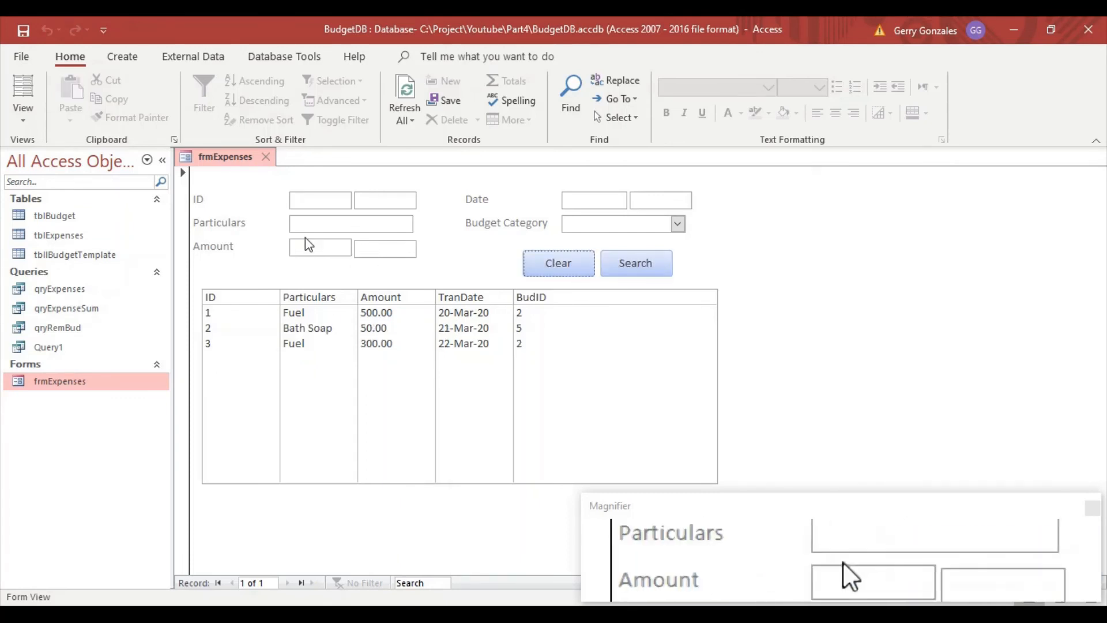
# Repeat the 300 to 500 Amount search through the form's default button action, and clear the form
pyautogui.click(318, 249)
pyautogui.write('300')
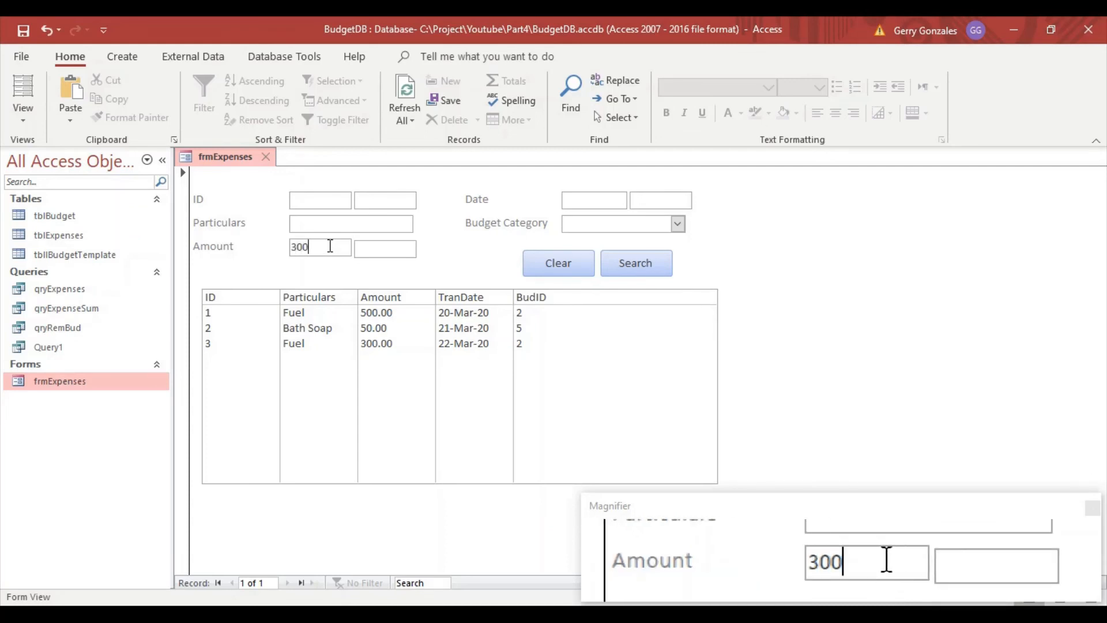
pyautogui.click(363, 249)
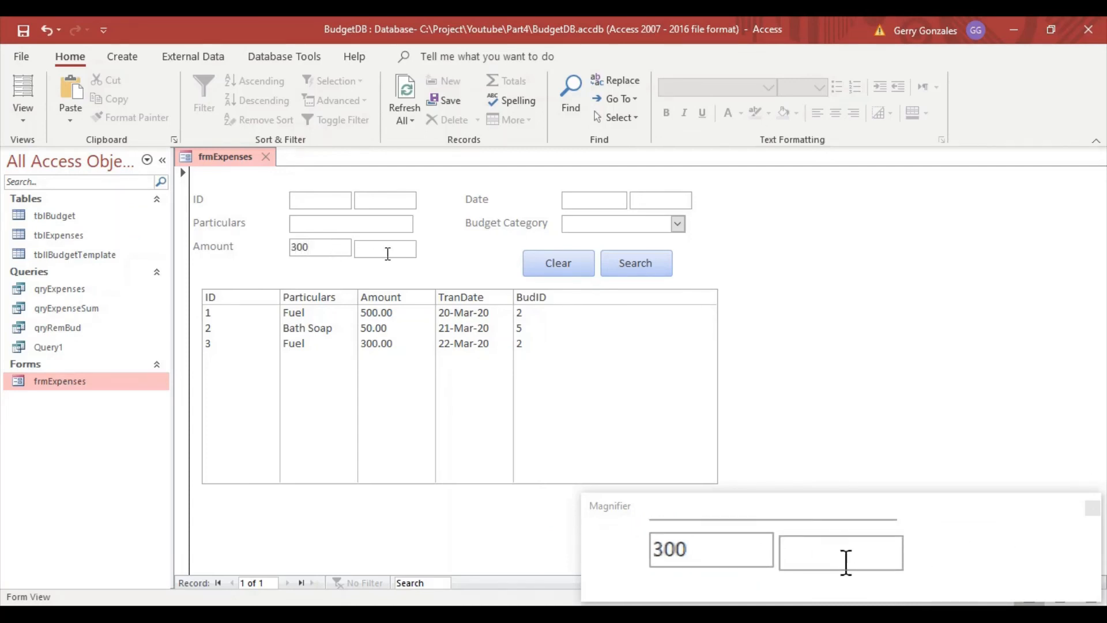
pyautogui.write('500')
pyautogui.press('Return')
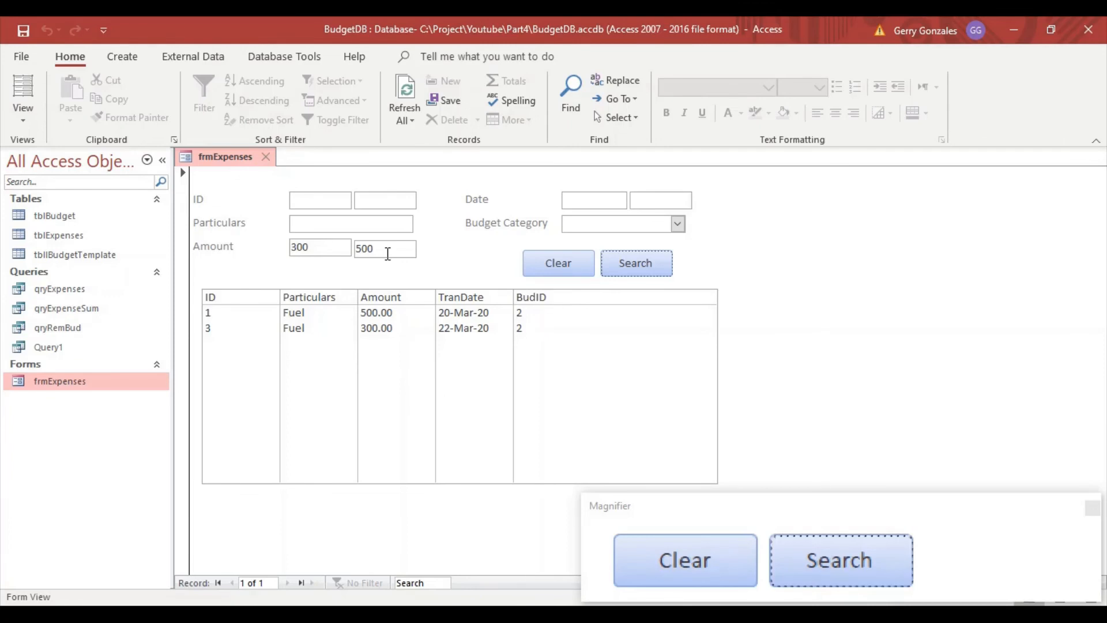
pyautogui.click(558, 270)
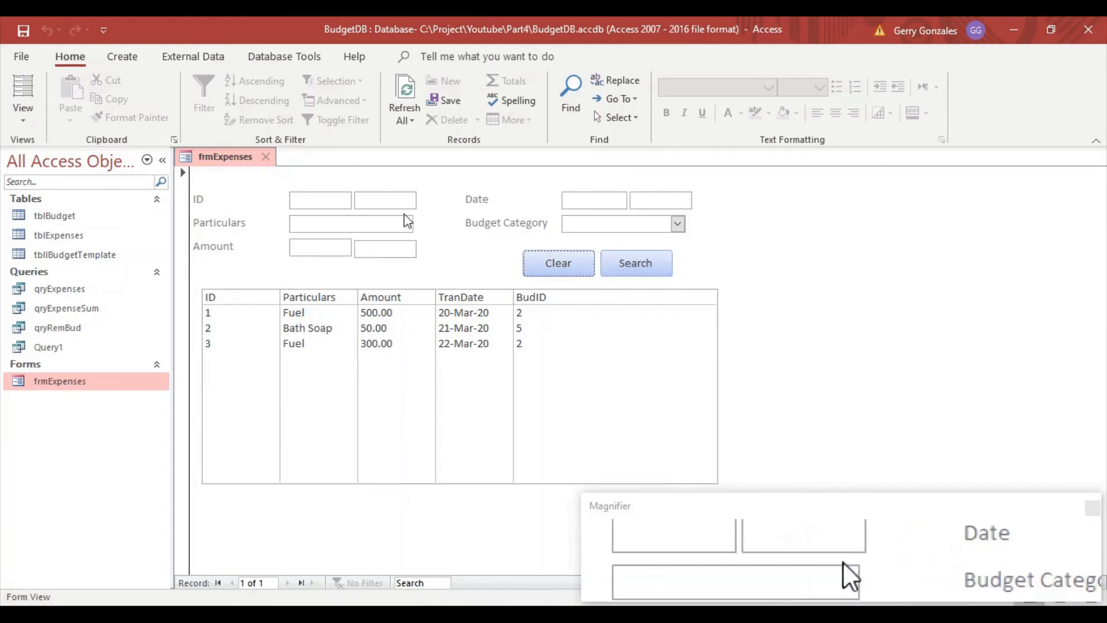
pyautogui.click(329, 200)
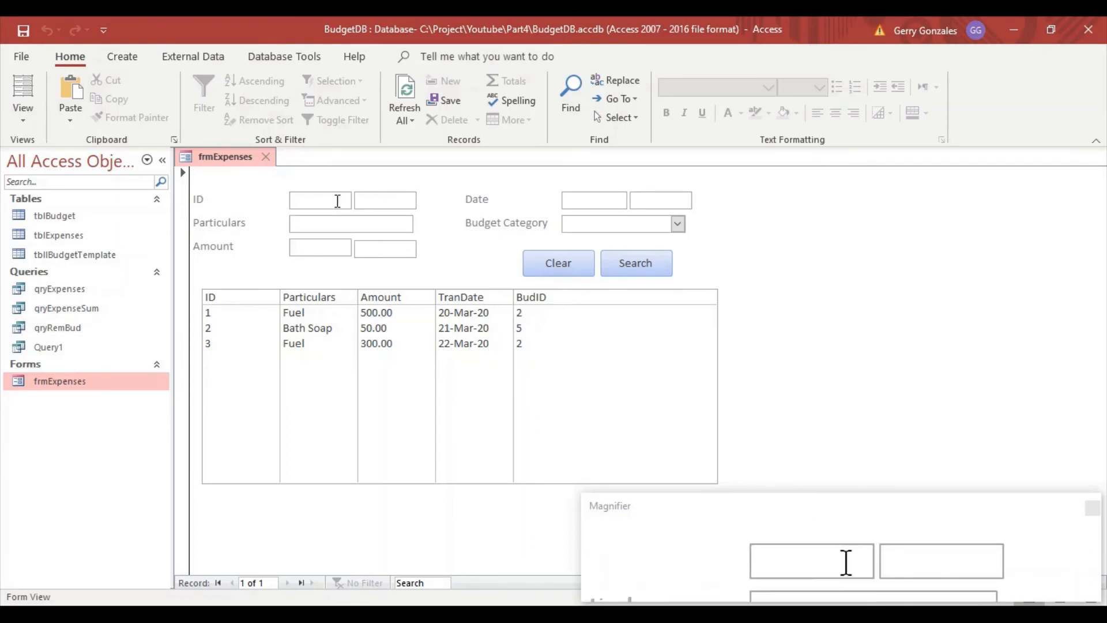
pyautogui.click(331, 204)
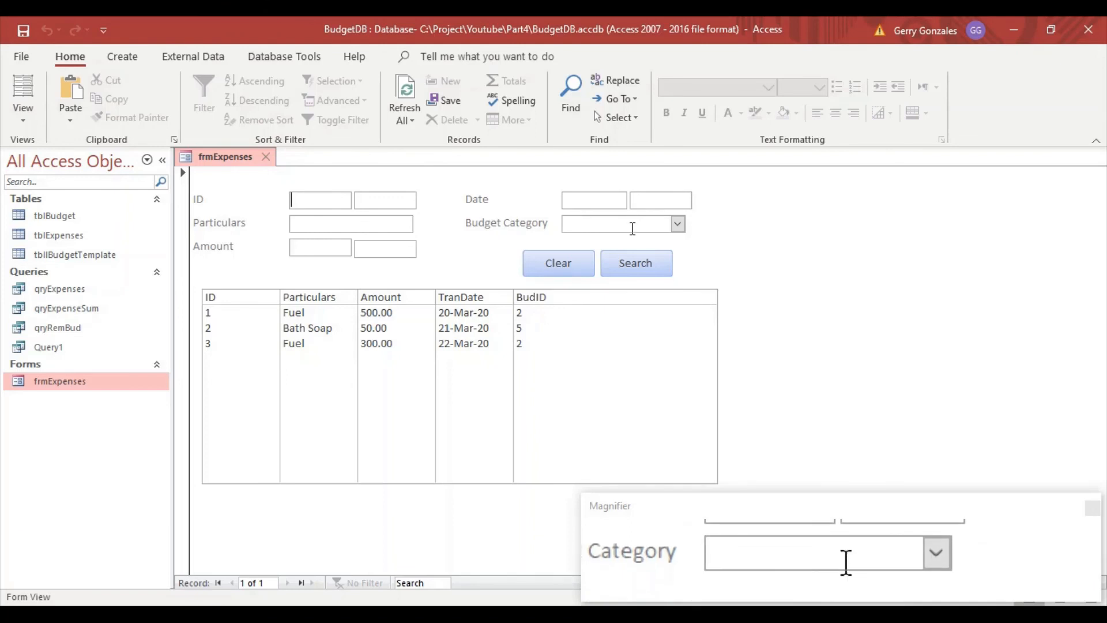
# In Design View, check the first ID text box's tab order and set the second ID box's Tab Index to 1
pyautogui.rightClick(219, 156)
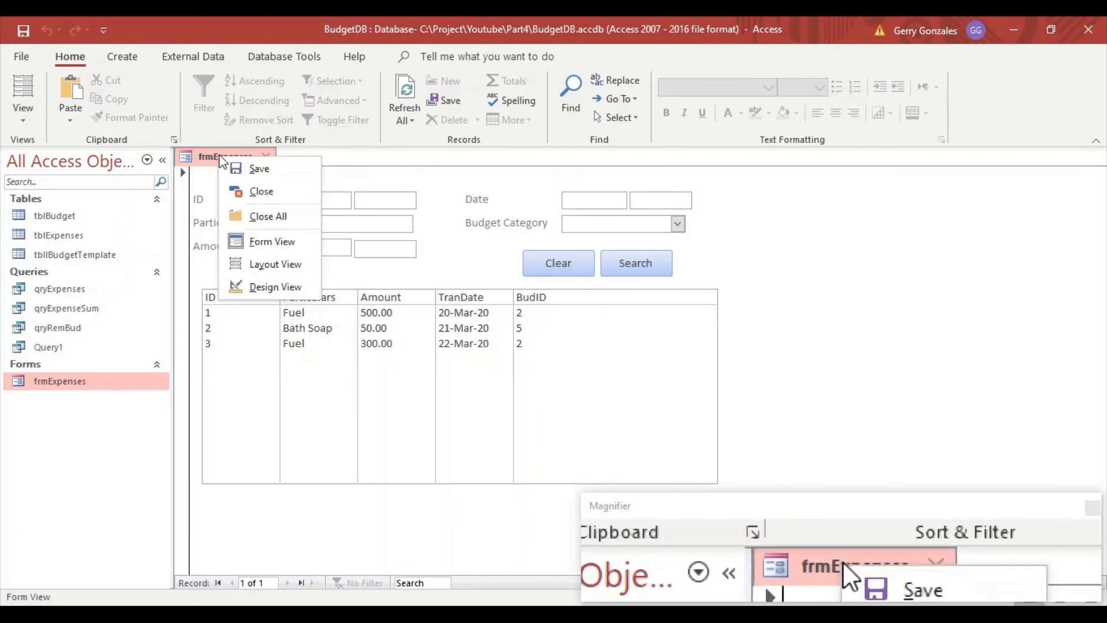
pyautogui.click(261, 286)
pyautogui.click(334, 238)
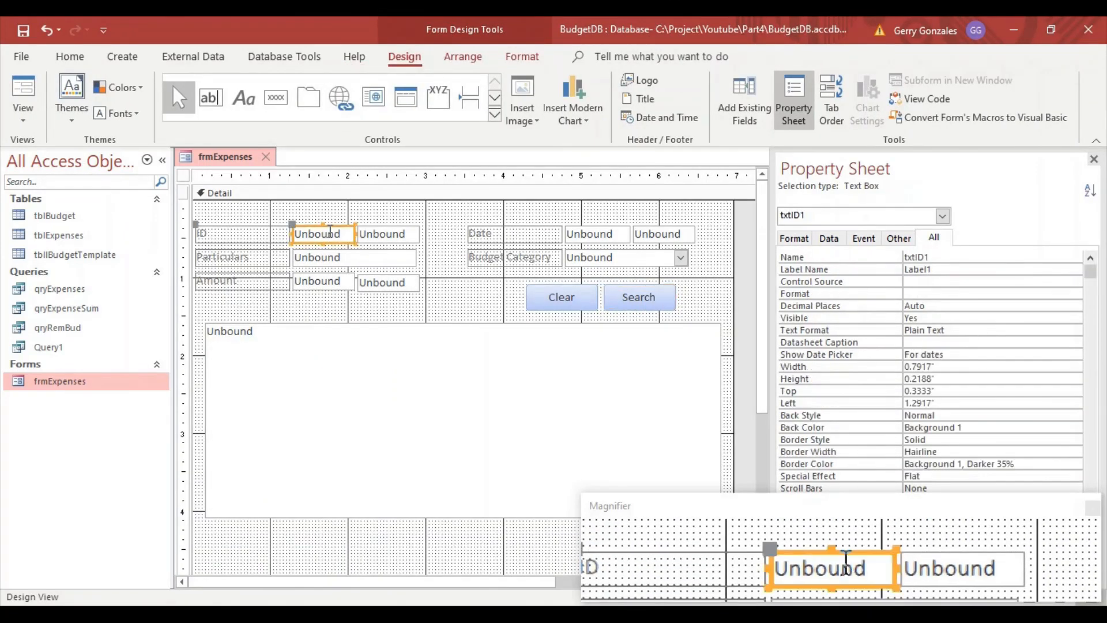
pyautogui.click(899, 239)
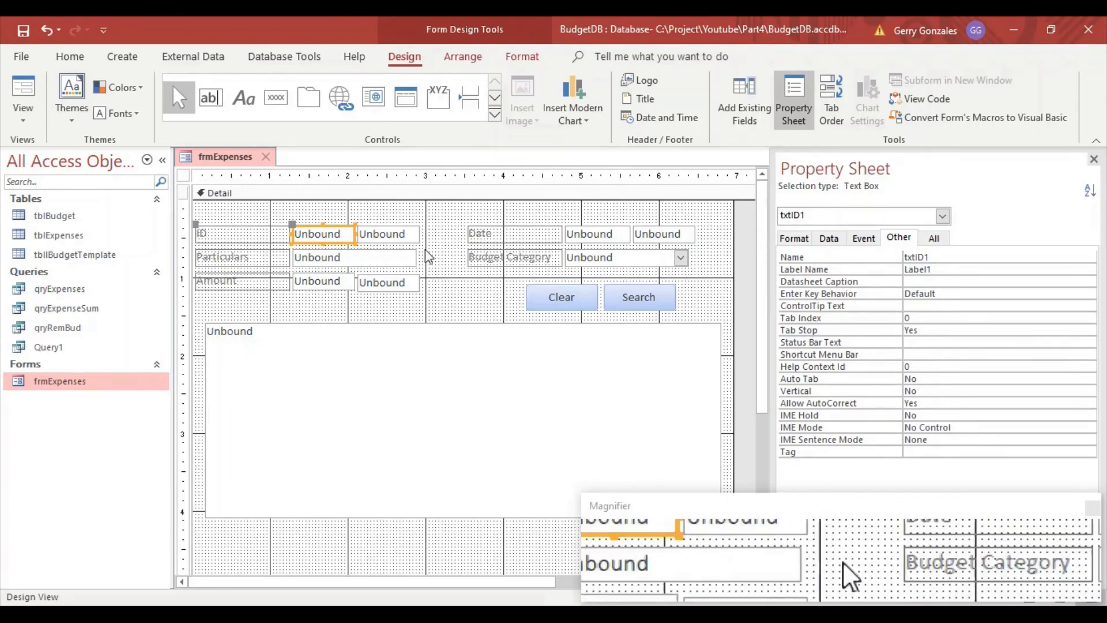
pyautogui.click(394, 235)
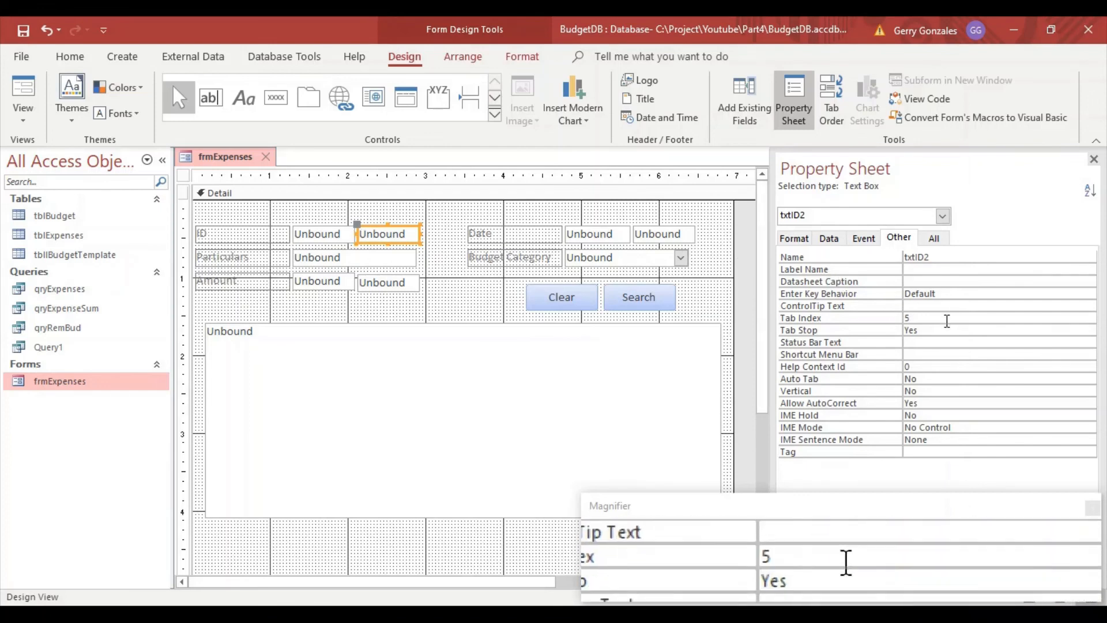
pyautogui.doubleClick(908, 317)
pyautogui.write('1')
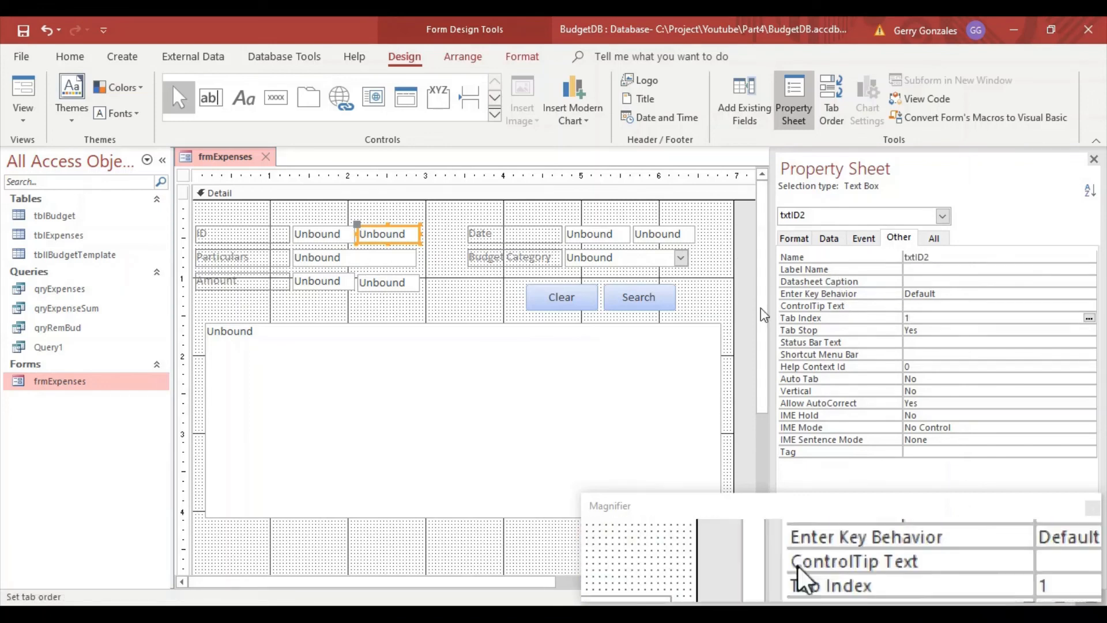
# Check the Particulars and first Amount boxes' Tab Index, and correct the second Amount box's Tab Index to follow the first
pyautogui.click(398, 258)
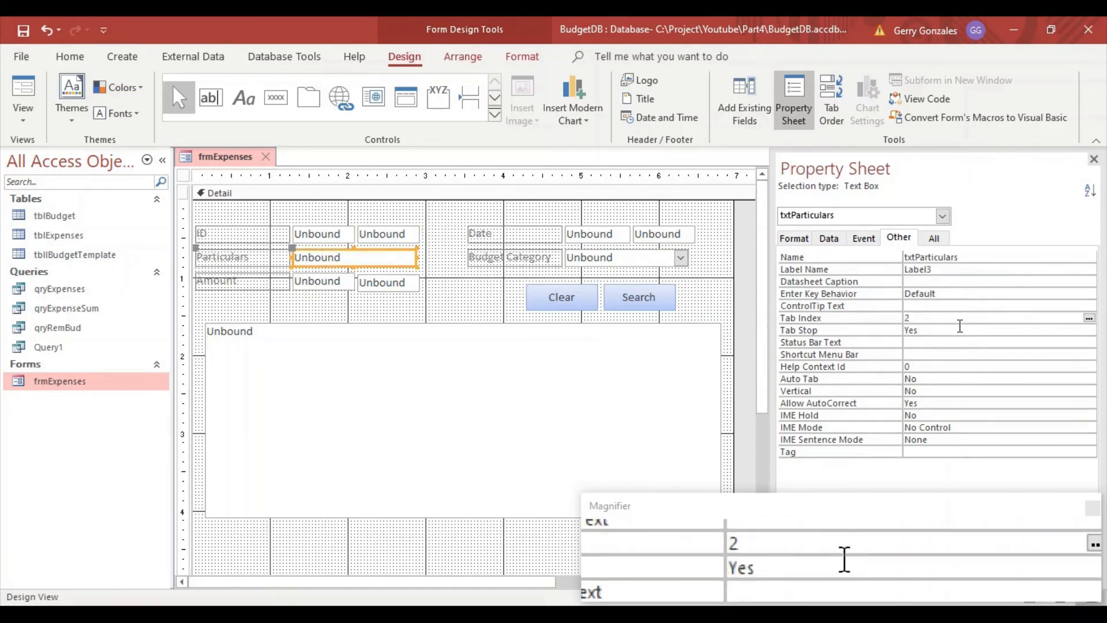
pyautogui.click(322, 279)
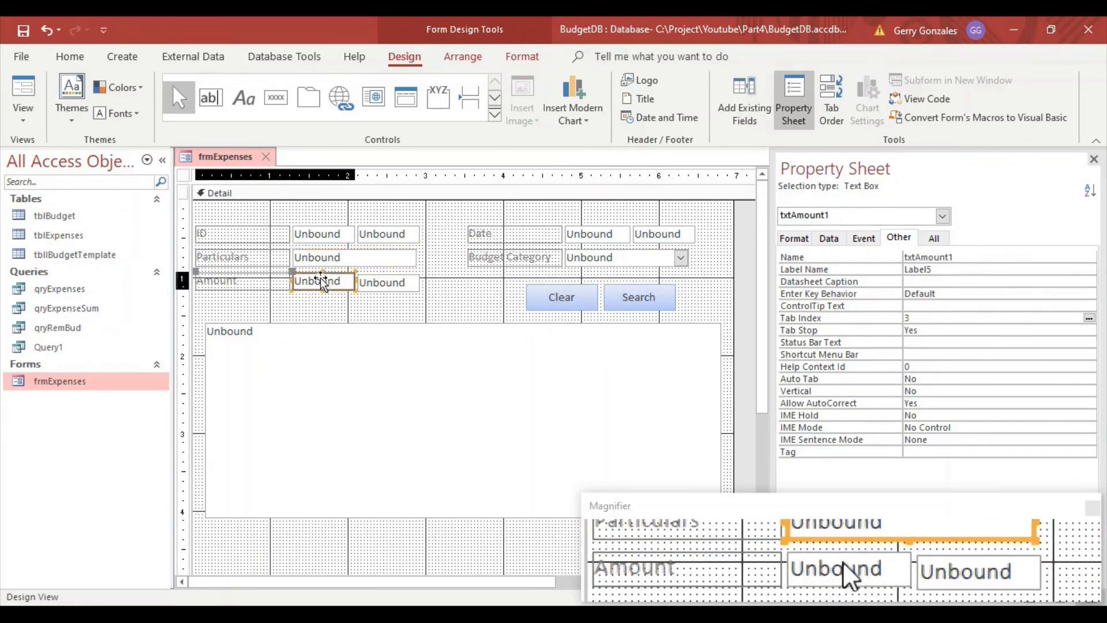
pyautogui.click(389, 282)
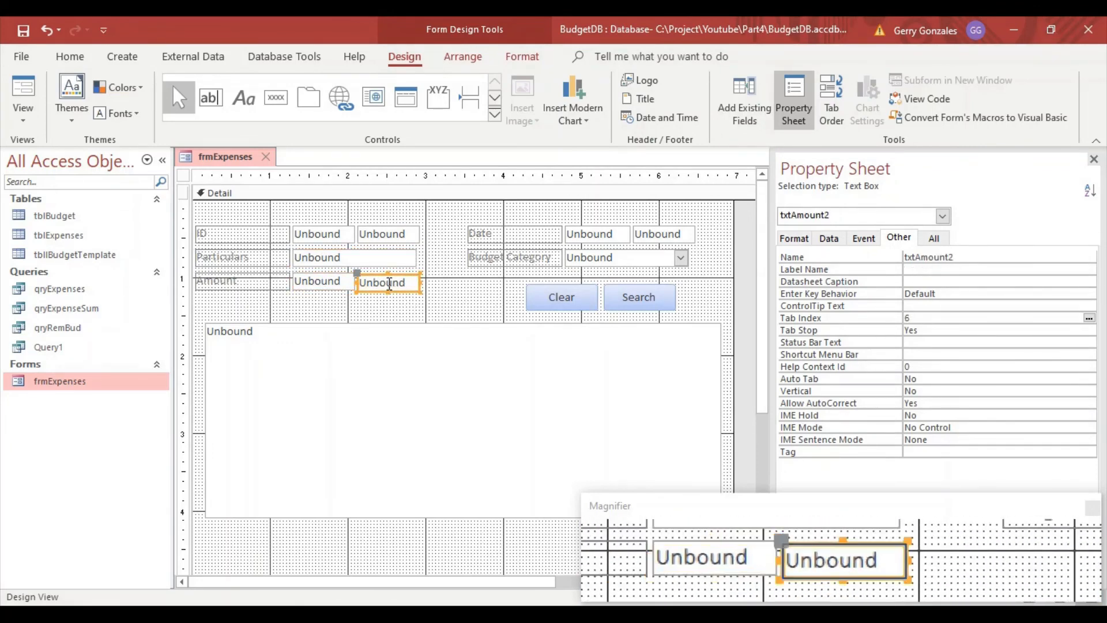
pyautogui.click(830, 317)
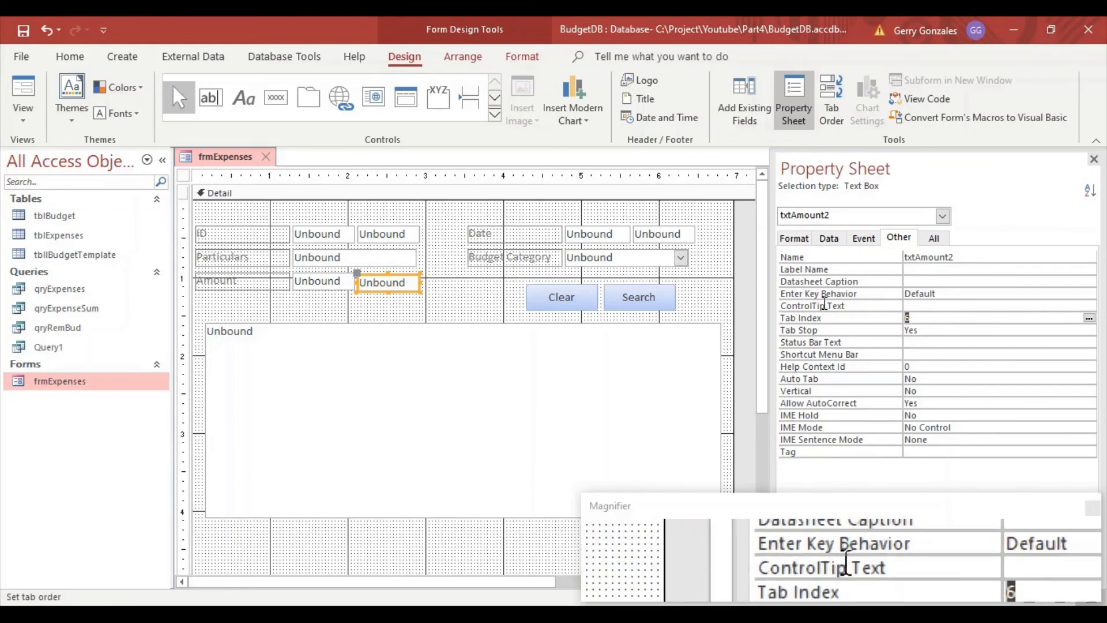
# Correct the first Date box's Tab Index to follow the second Amount box, and set the second Date box's Tab Index to 6
pyautogui.click(572, 235)
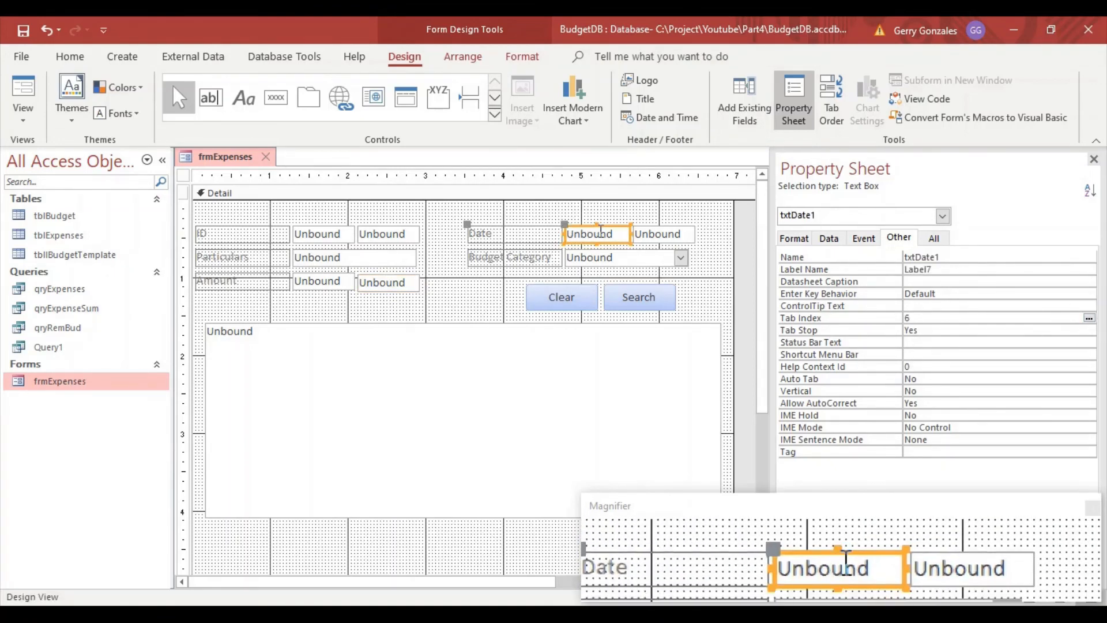
pyautogui.click(791, 317)
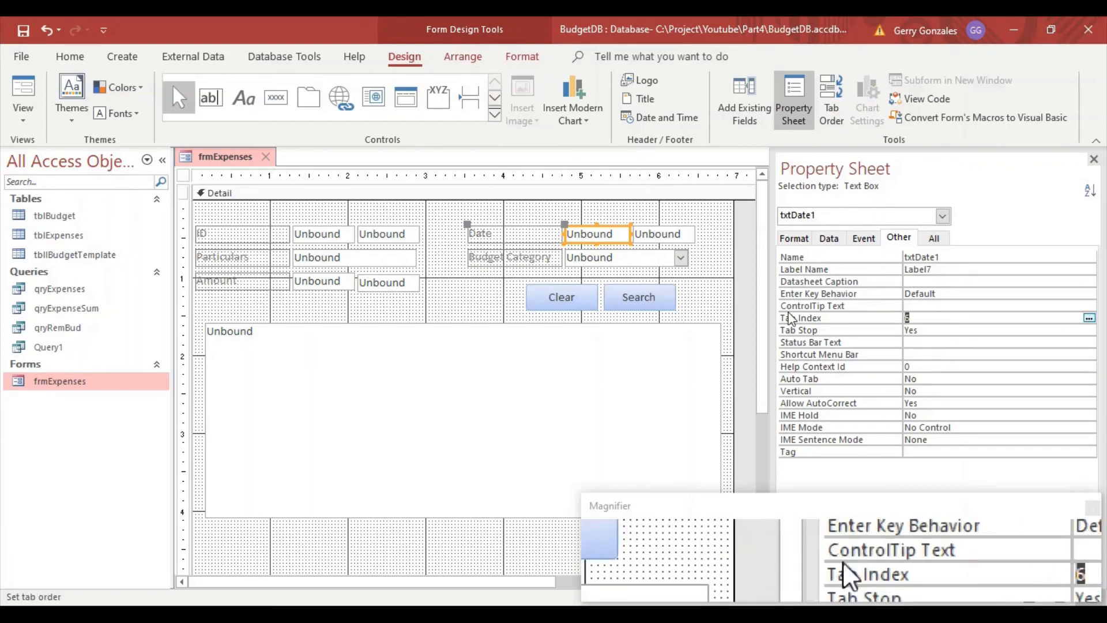
pyautogui.click(673, 235)
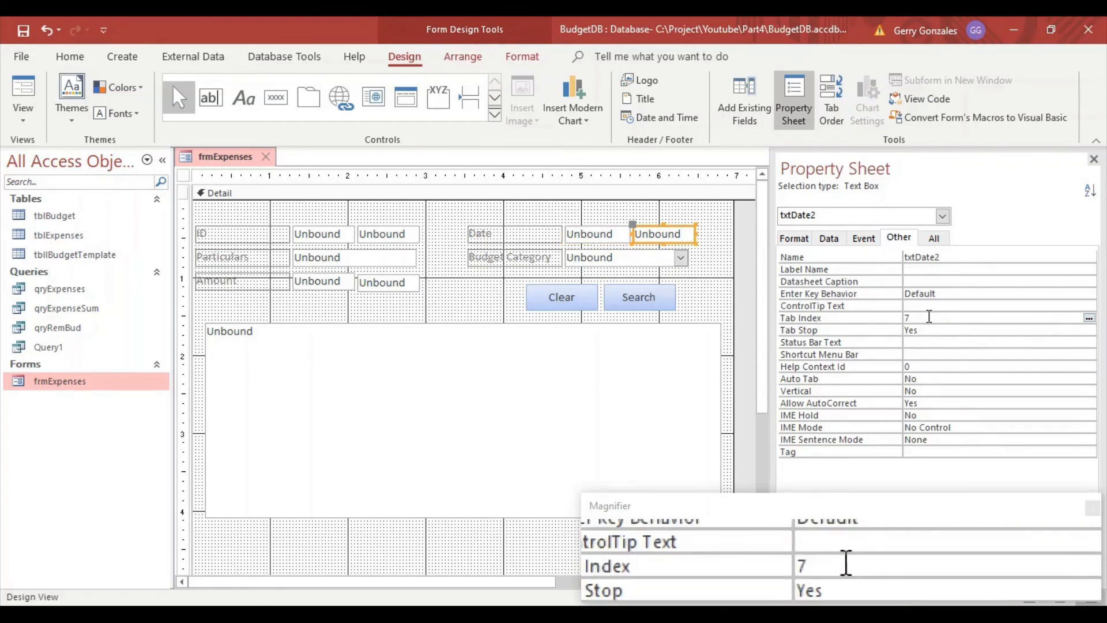
pyautogui.click(928, 316)
pyautogui.click(856, 321)
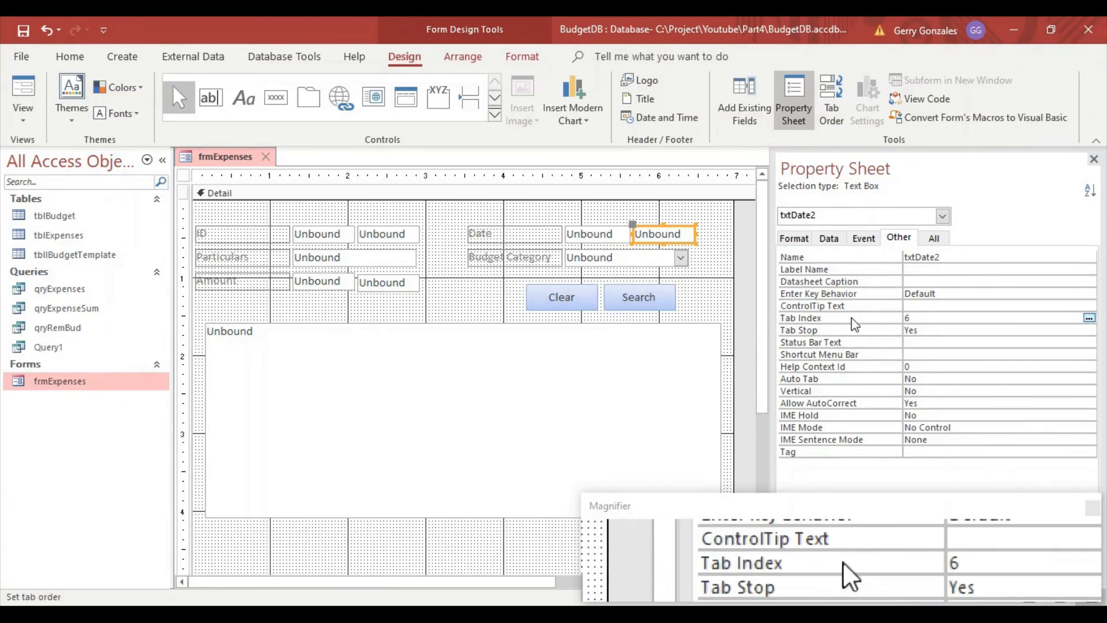
# Check the Budget Category combo box's tab order and set the Search button's Tab Index to 8
pyautogui.click(649, 258)
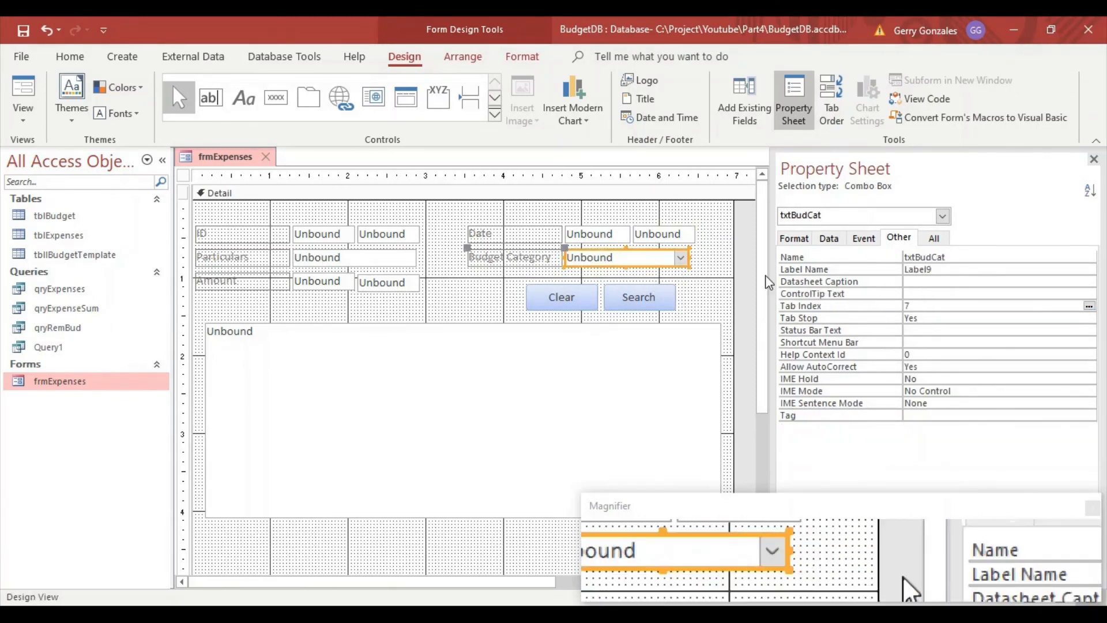
pyautogui.click(637, 301)
pyautogui.click(942, 318)
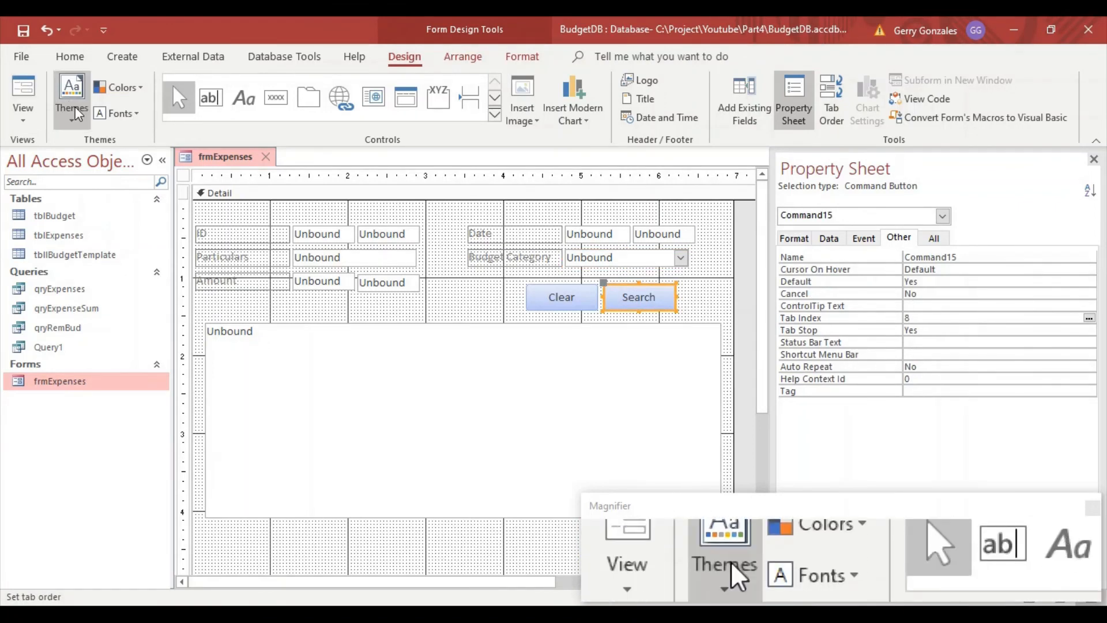
# Switch the form to Form View and test the tab order from the Amount boxes through to the Search button
pyautogui.rightClick(225, 157)
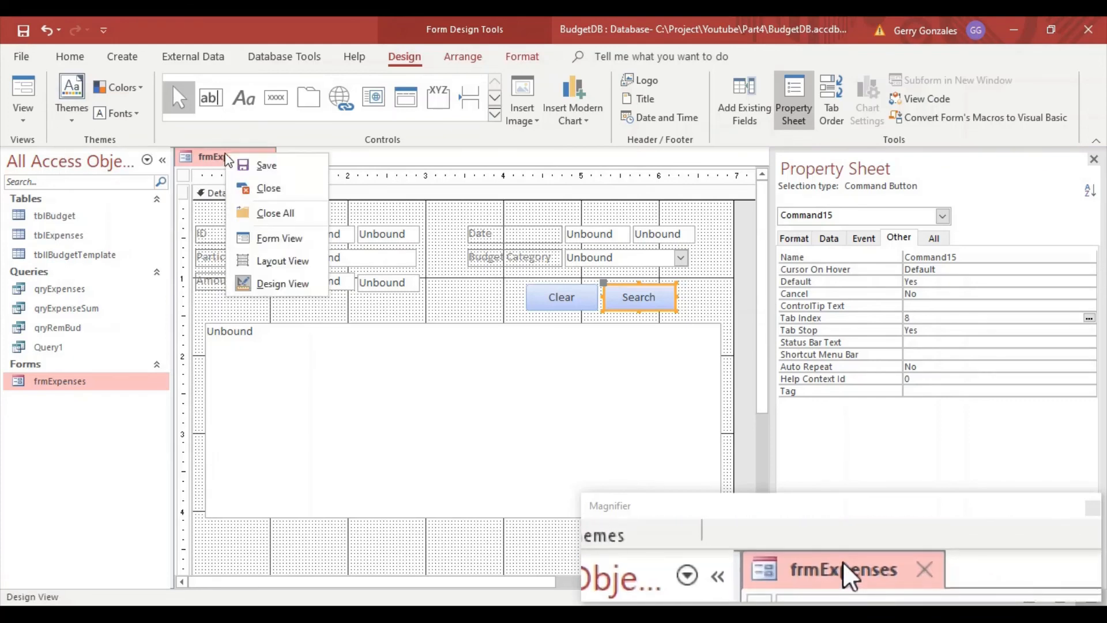
pyautogui.click(260, 238)
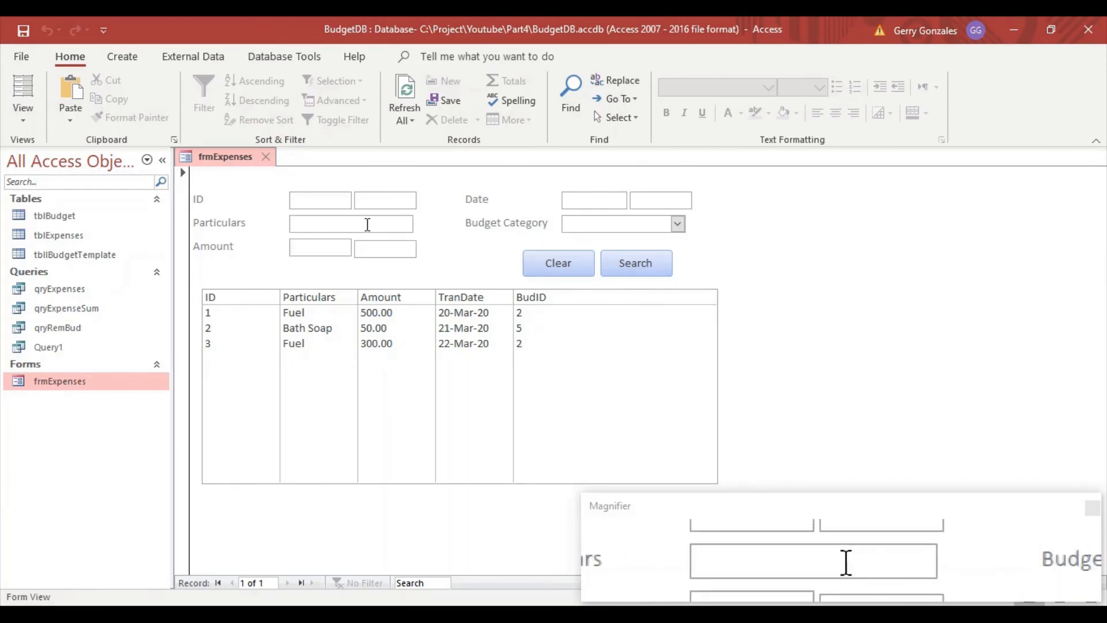
pyautogui.click(321, 244)
pyautogui.click(411, 254)
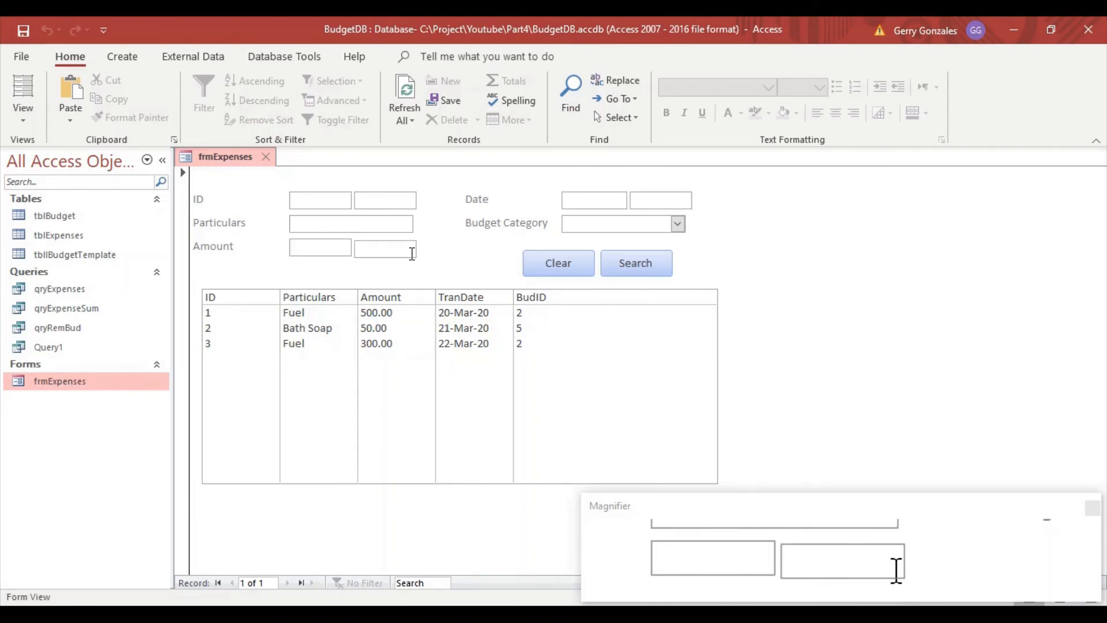
pyautogui.press('Tab')
pyautogui.press('Tab')
pyautogui.press('Tab')
pyautogui.press('Tab')
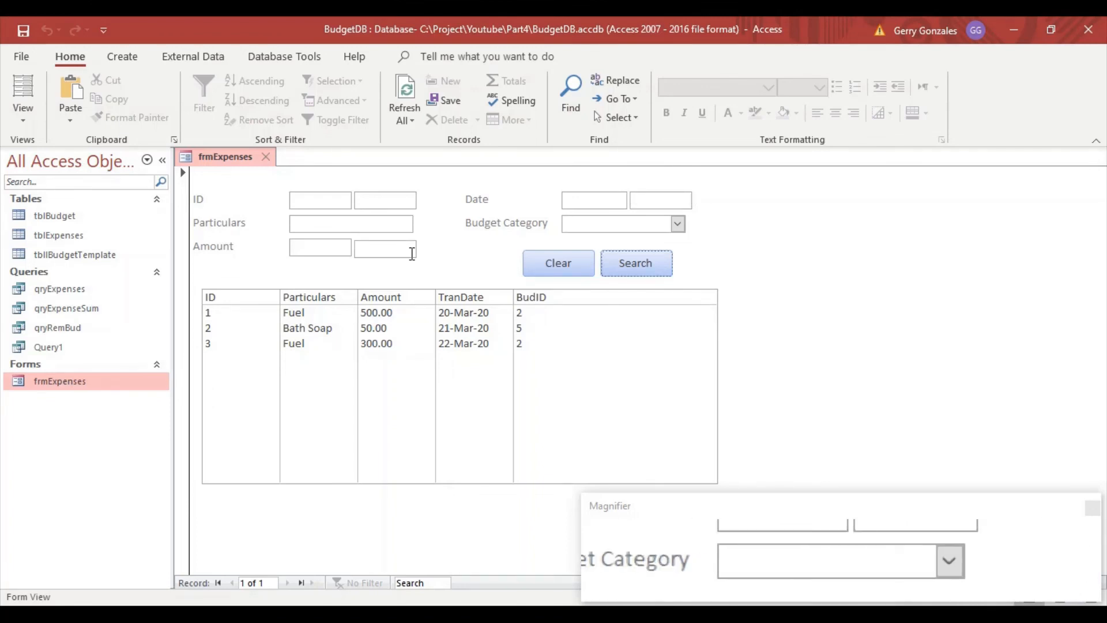
# Test an ID range search from 1 to 2 through the form's default button action, and clear the form
pyautogui.click(316, 199)
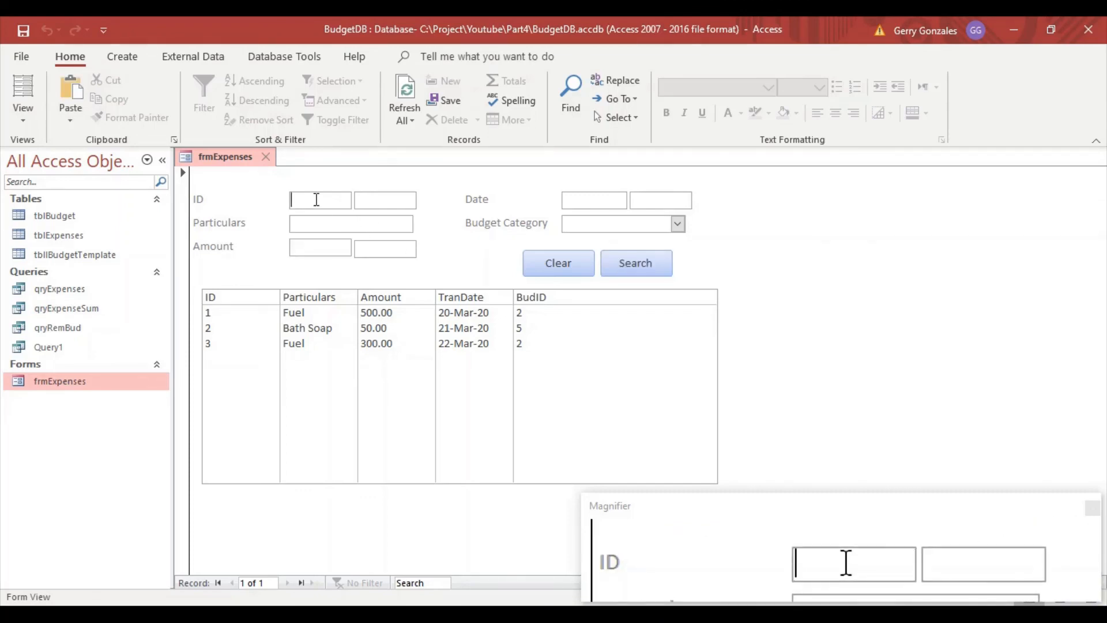
pyautogui.write('1')
pyautogui.press('Tab')
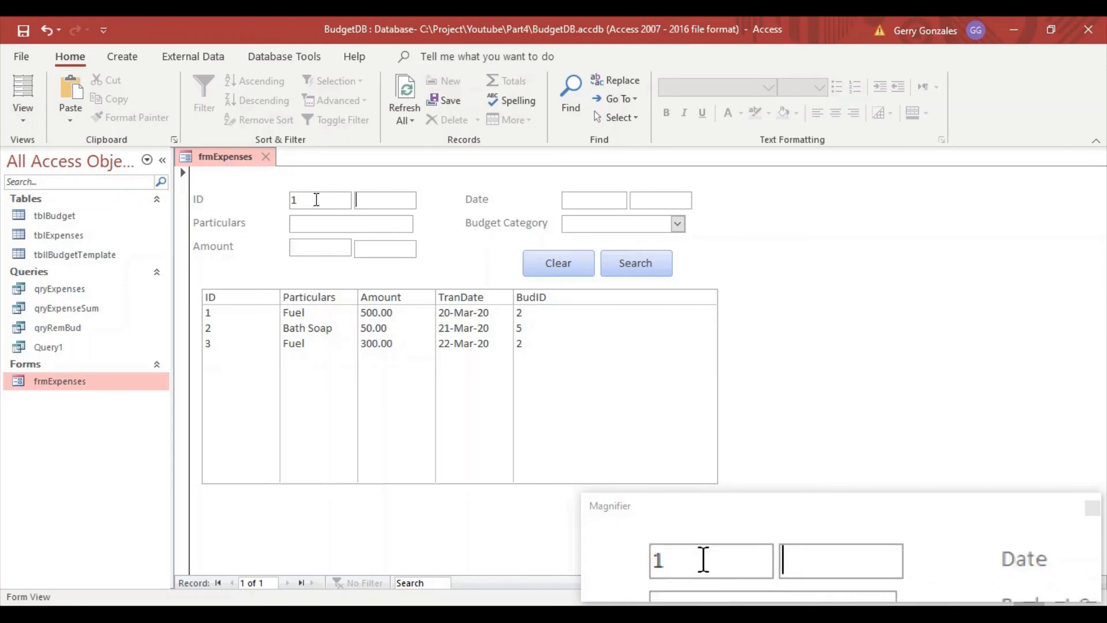
pyautogui.write('2')
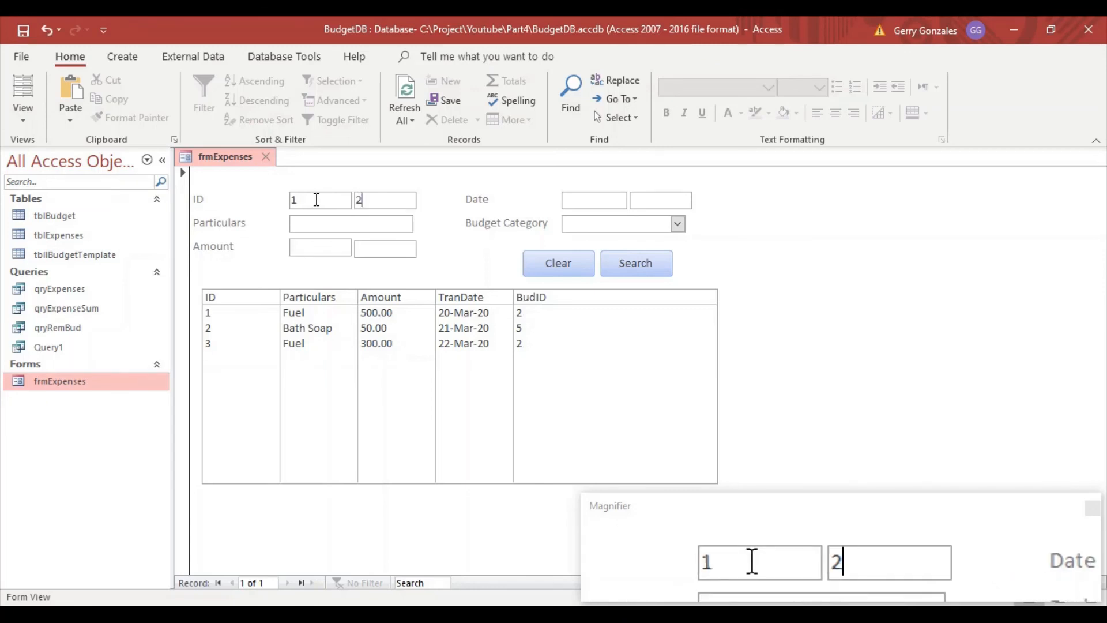
pyautogui.press('Return')
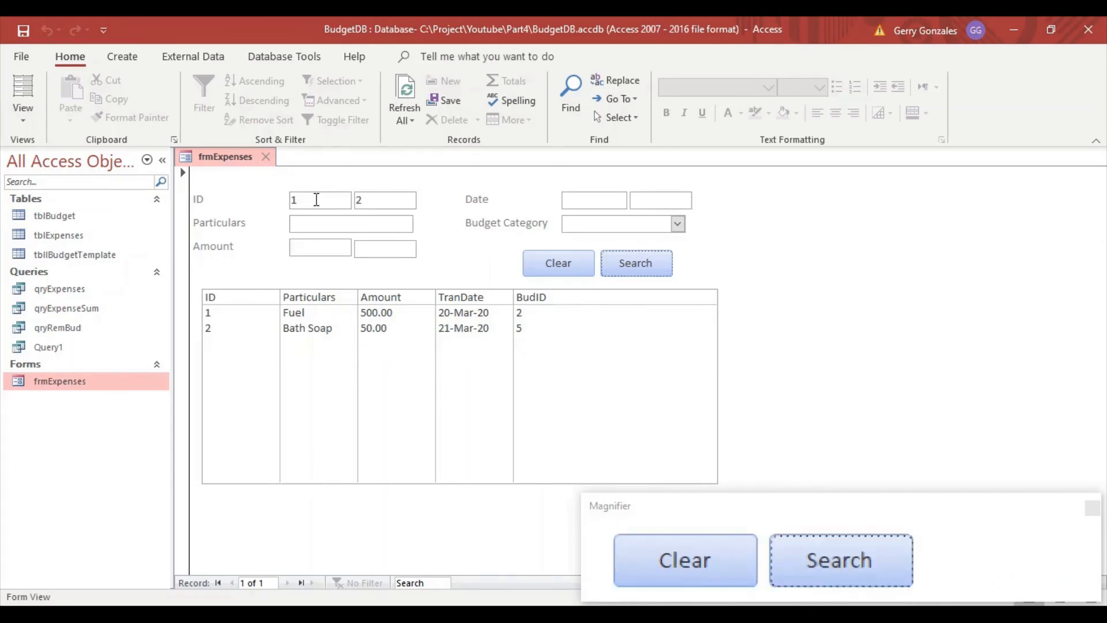
pyautogui.click(569, 263)
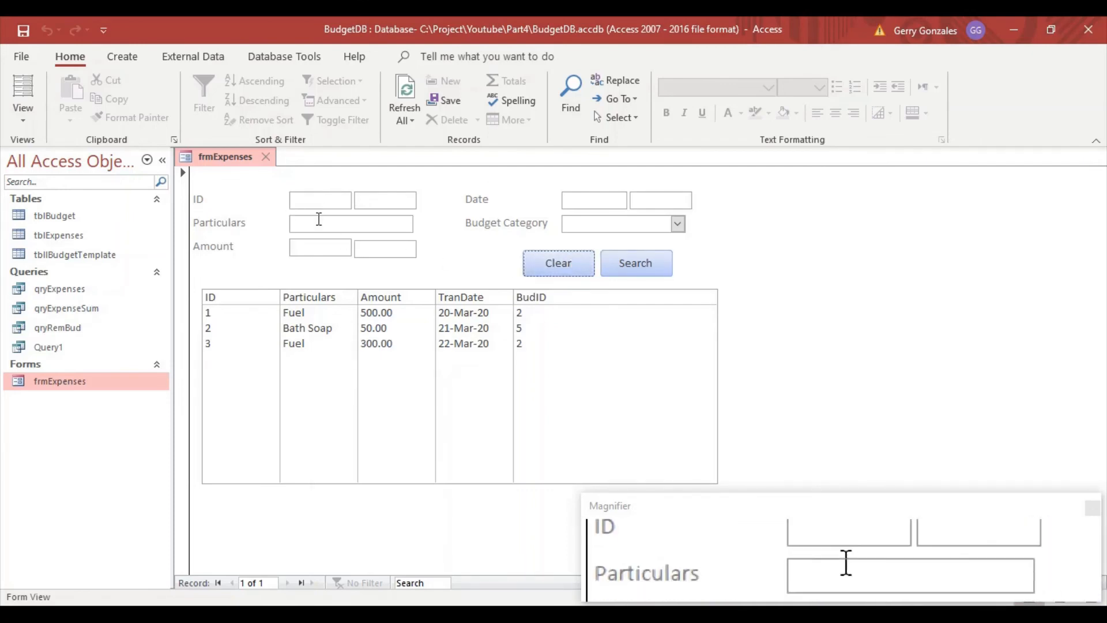
# Test an Amount range search from 50 to 300, moving between the fields in tab order, and clear the form
pyautogui.click(331, 251)
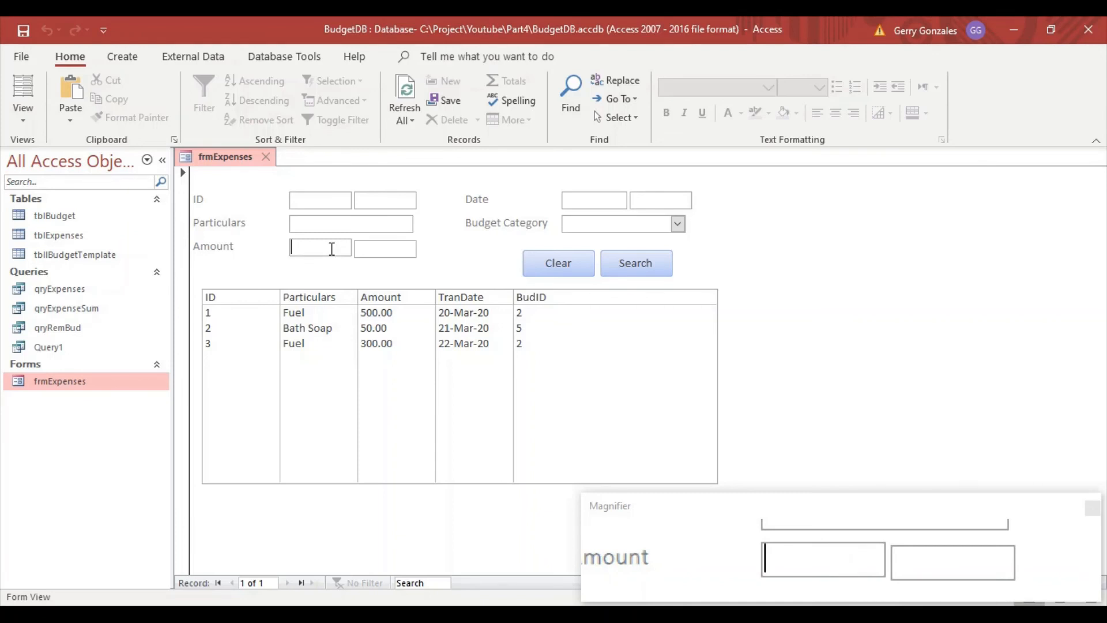
pyautogui.write('50')
pyautogui.press('Tab')
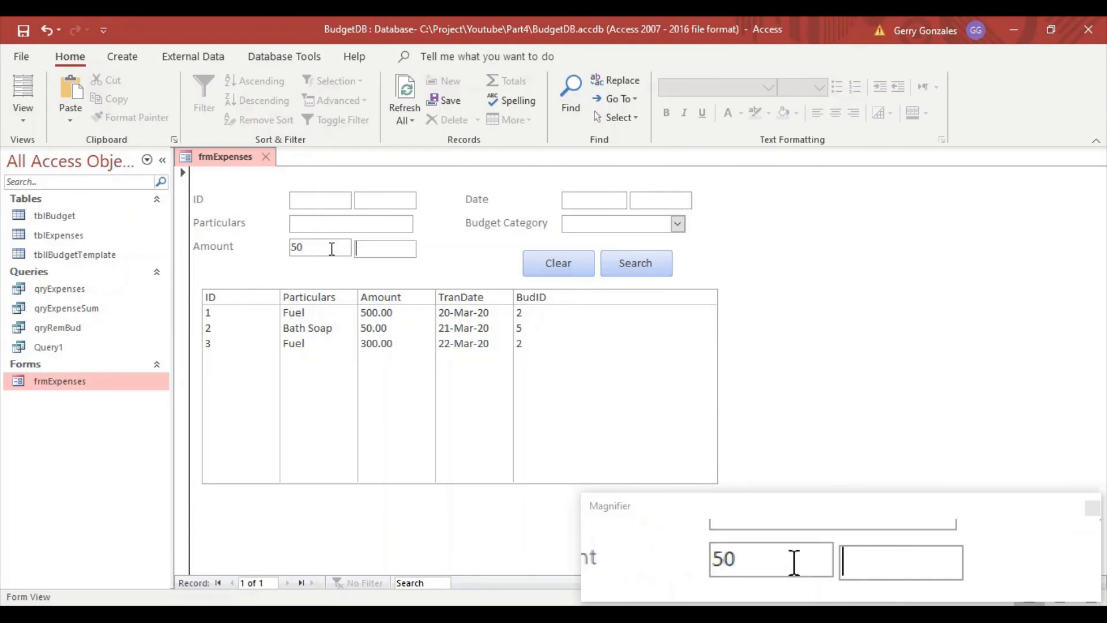
pyautogui.write('300')
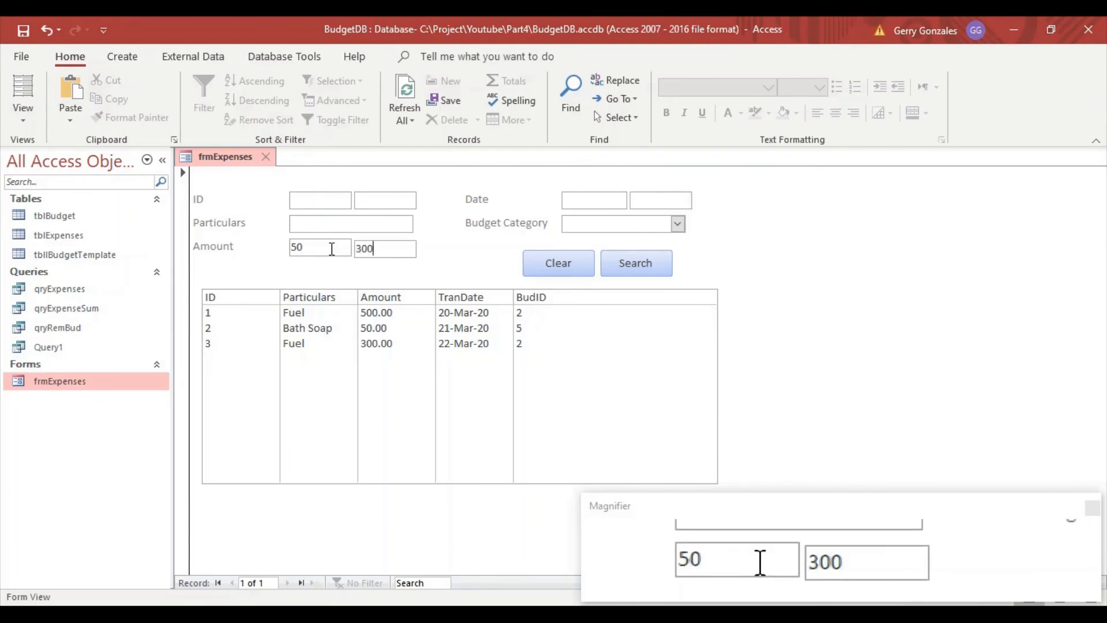
pyautogui.press('Tab')
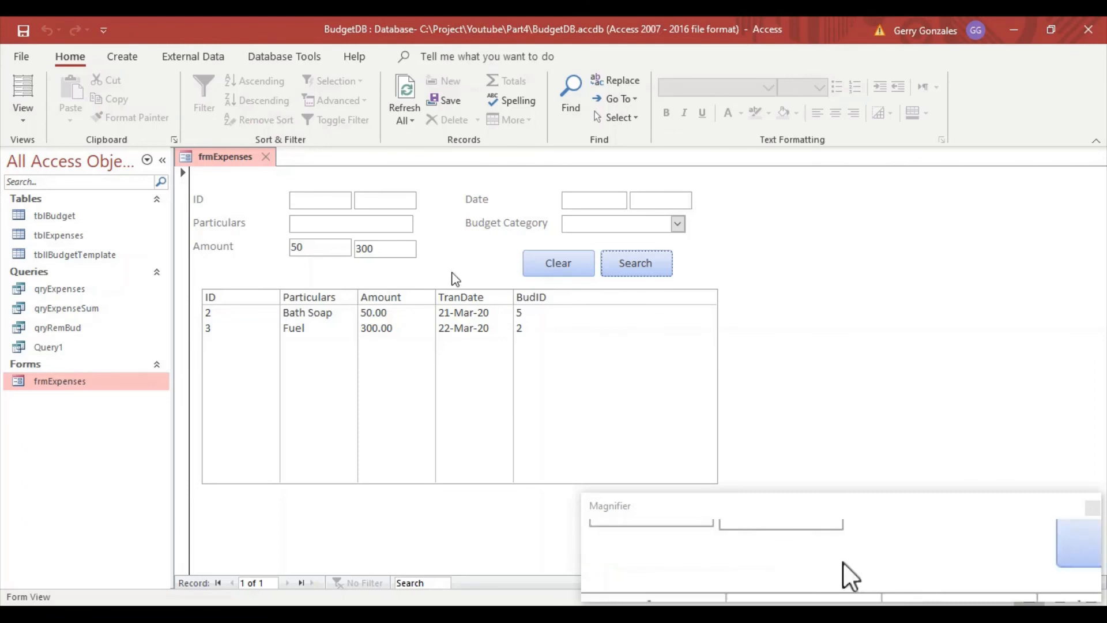
pyautogui.click(565, 266)
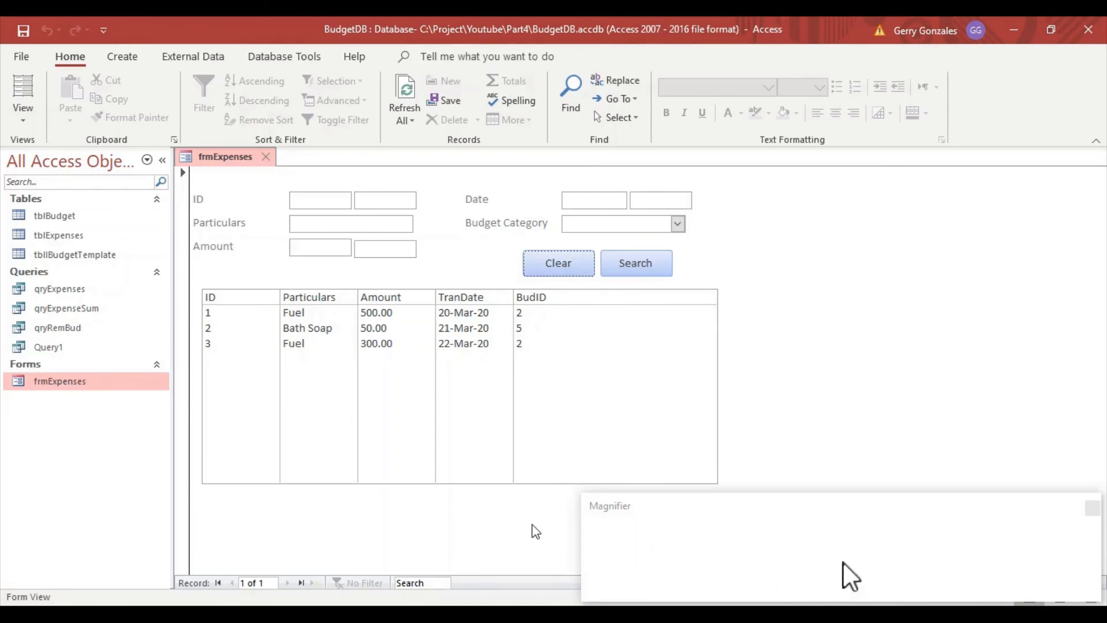
# In Design View, duplicate the Search button and place the copy below the results list
pyautogui.rightClick(225, 159)
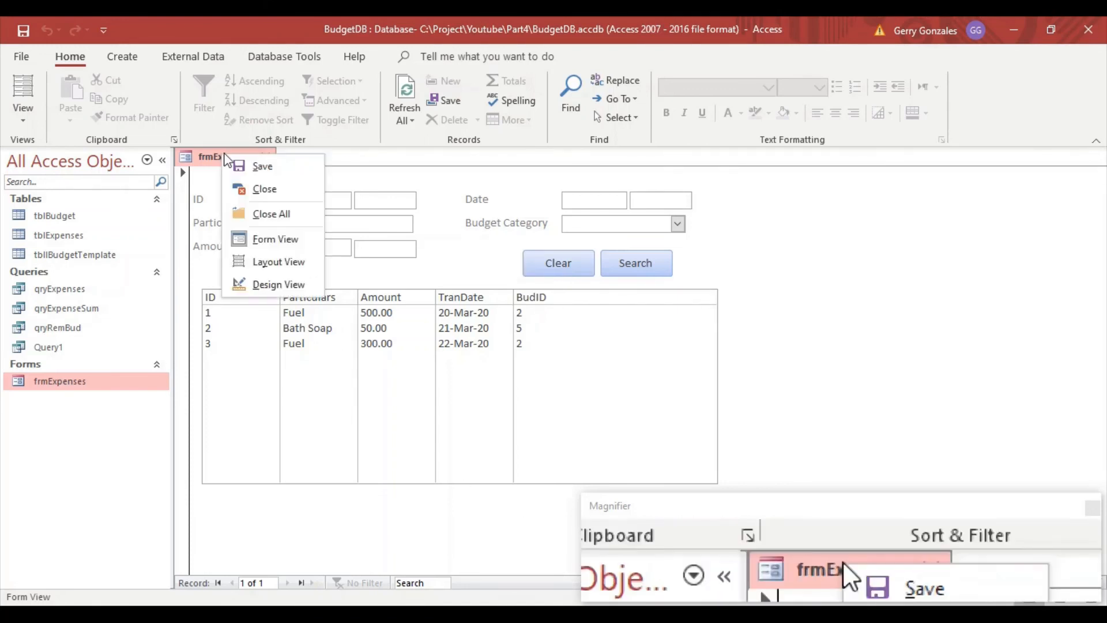
pyautogui.click(254, 284)
pyautogui.moveTo(702, 287); pyautogui.dragTo(654, 304)
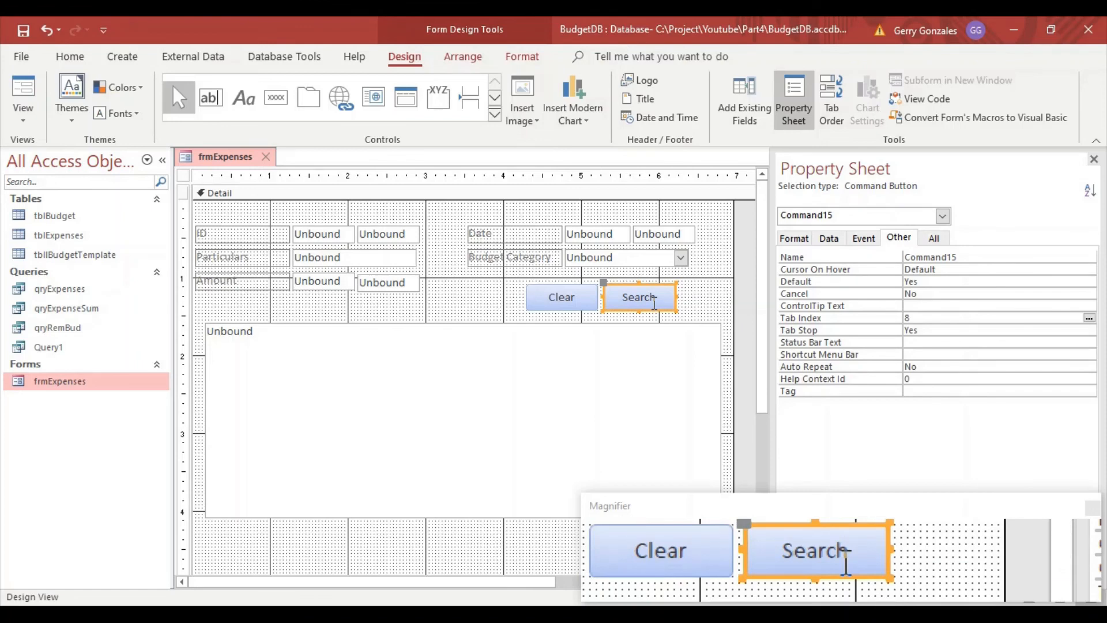
pyautogui.hotkey('ctrl', 'c')
pyautogui.hotkey('ctrl', 'v')
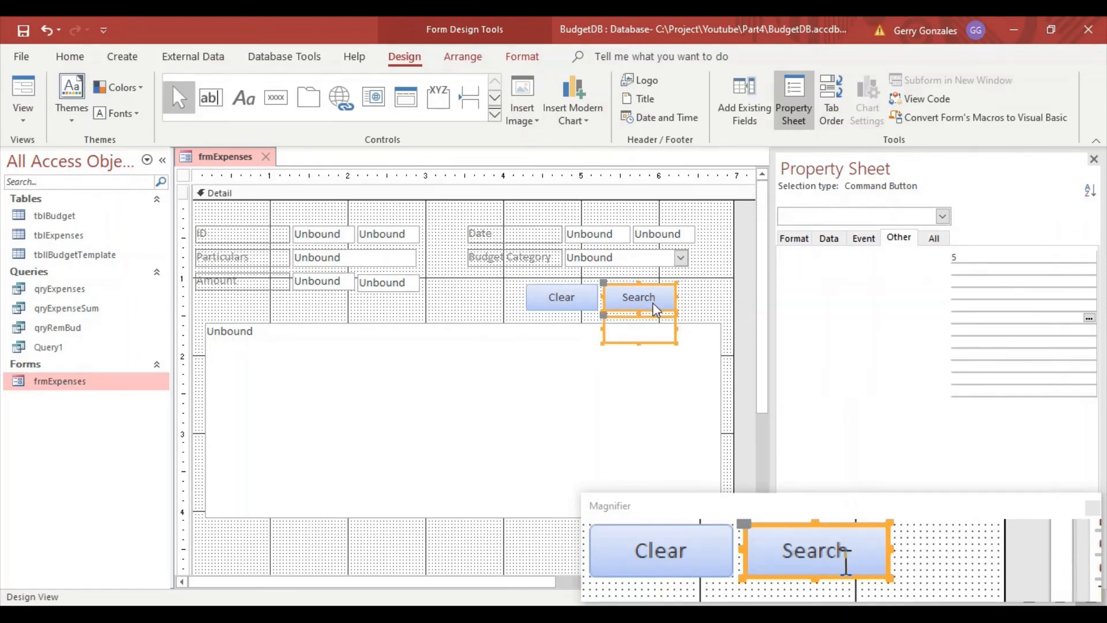
pyautogui.moveTo(650, 321); pyautogui.dragTo(577, 543)
# Change the caption of the copied button below the results list to Close
pyautogui.click(486, 542)
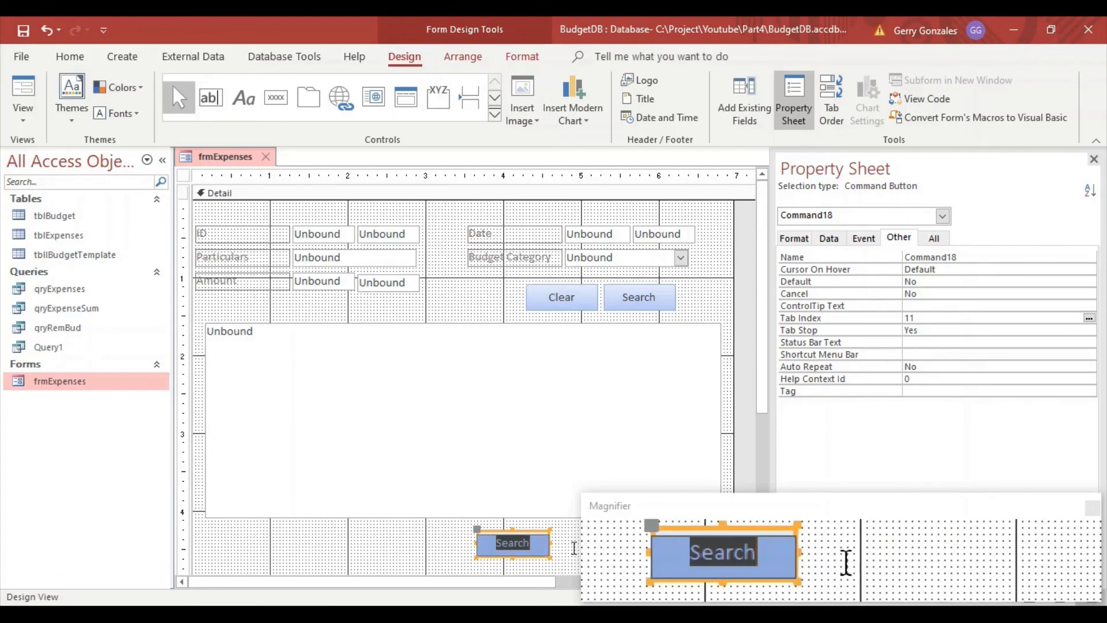
pyautogui.write('Close')
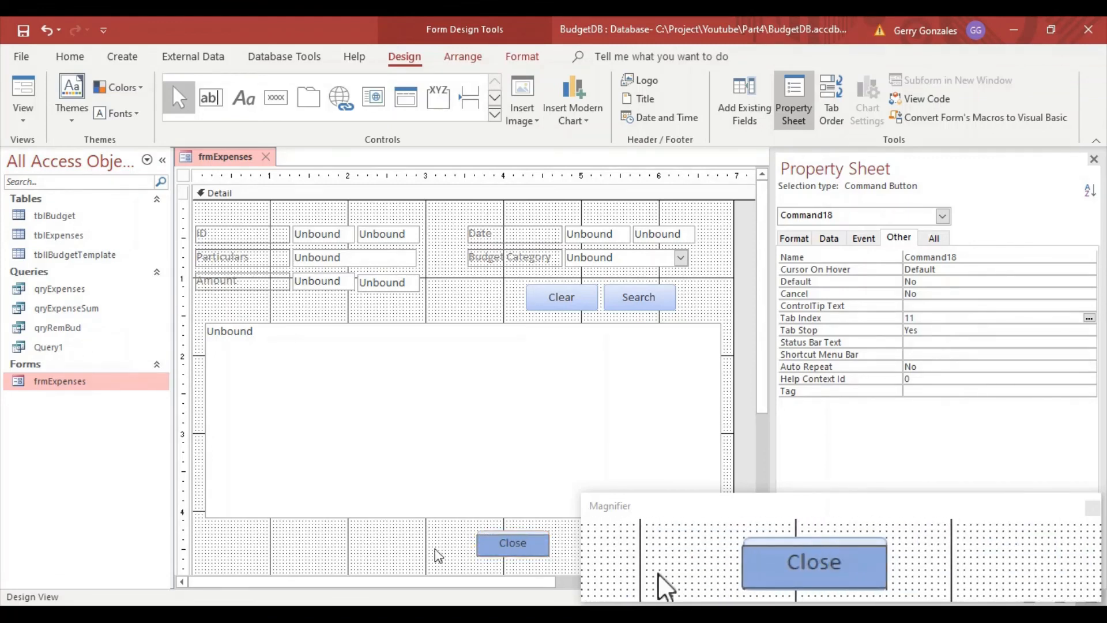
pyautogui.click(444, 538)
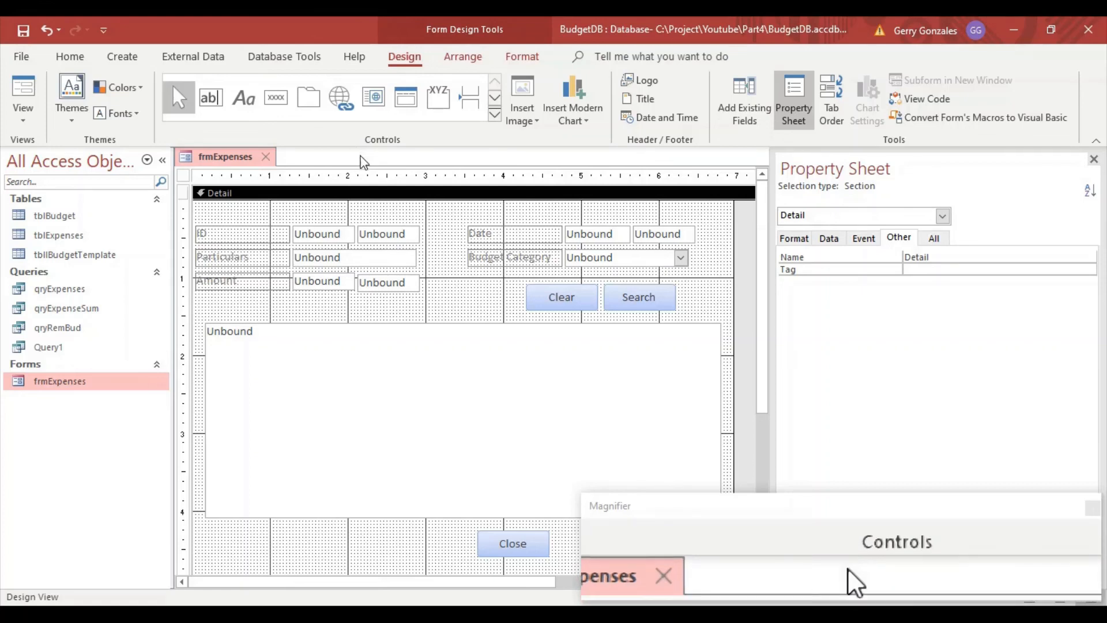
# Create an On Click event procedure for the Close button using the Code Builder
pyautogui.click(513, 543)
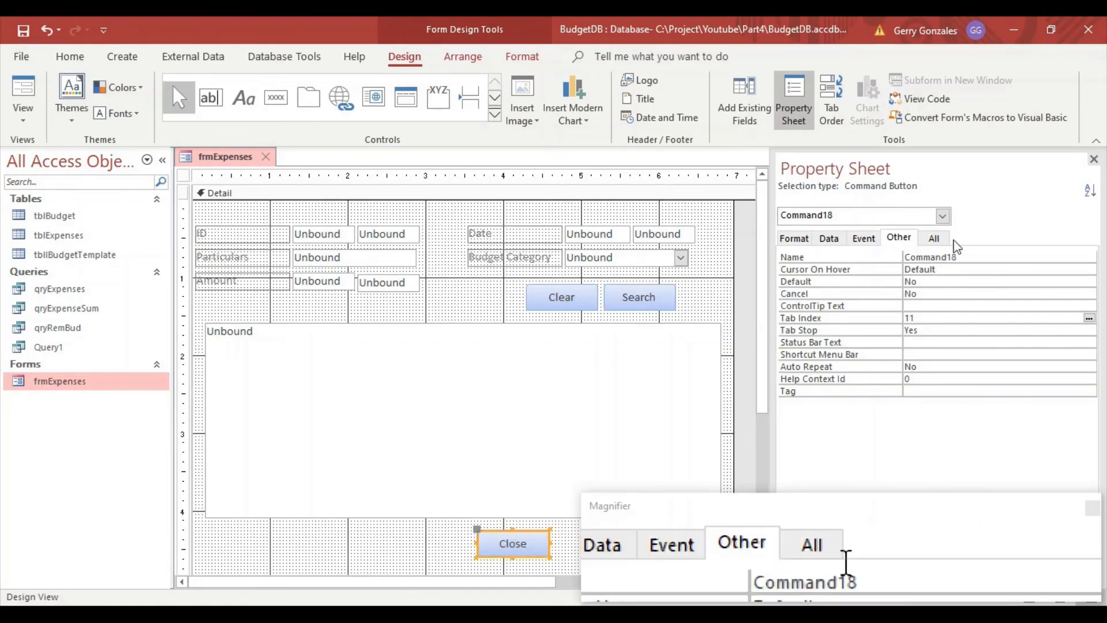
pyautogui.click(870, 242)
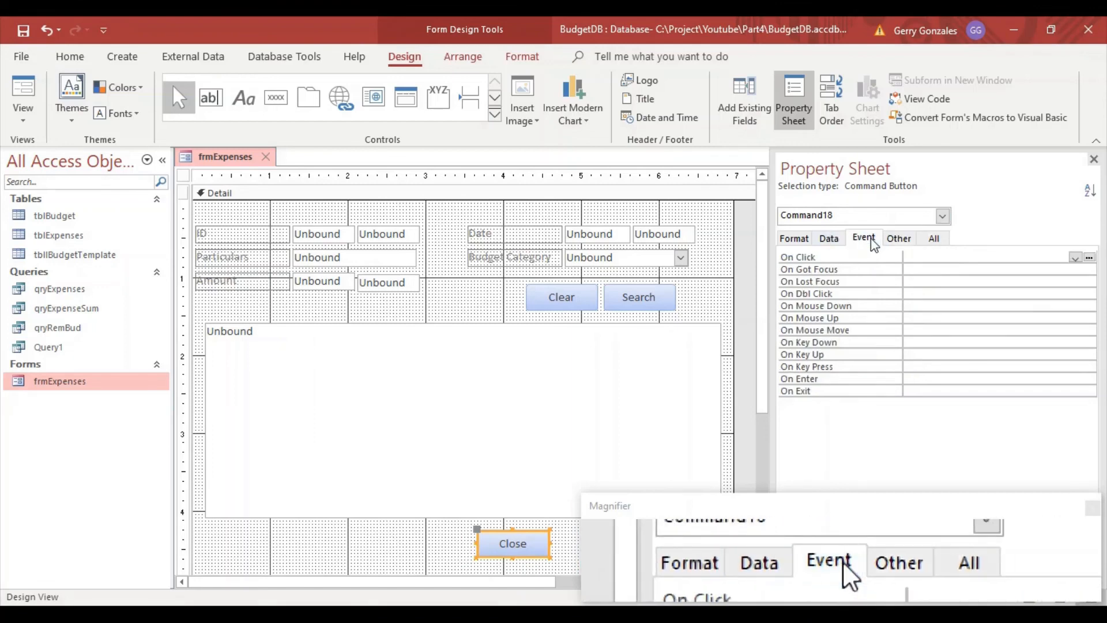
pyautogui.click(1090, 258)
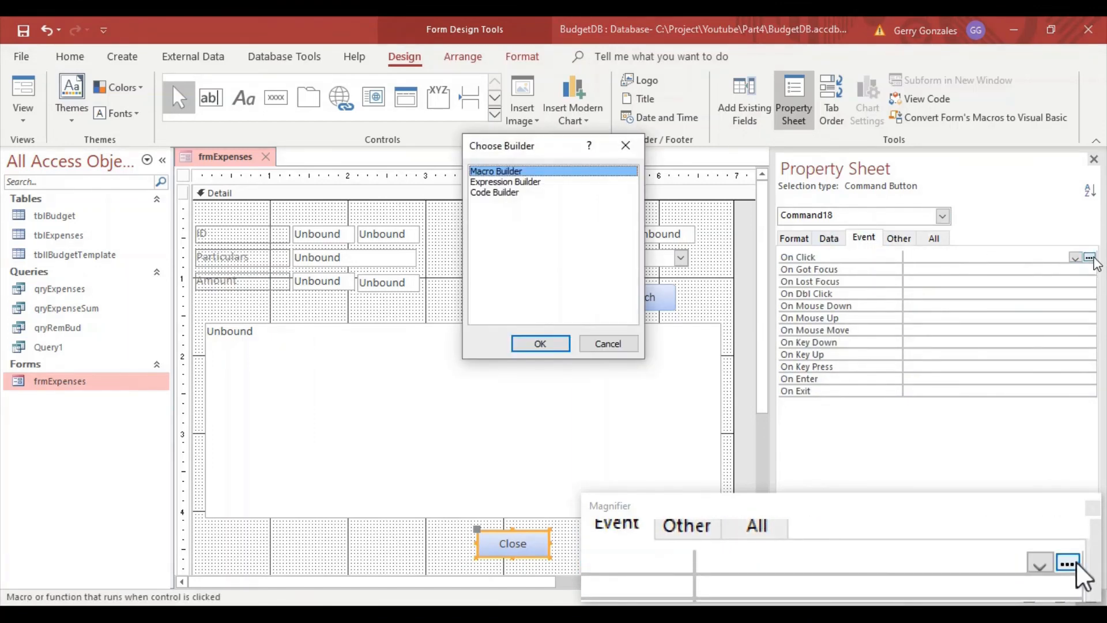
pyautogui.click(524, 194)
pyautogui.click(556, 342)
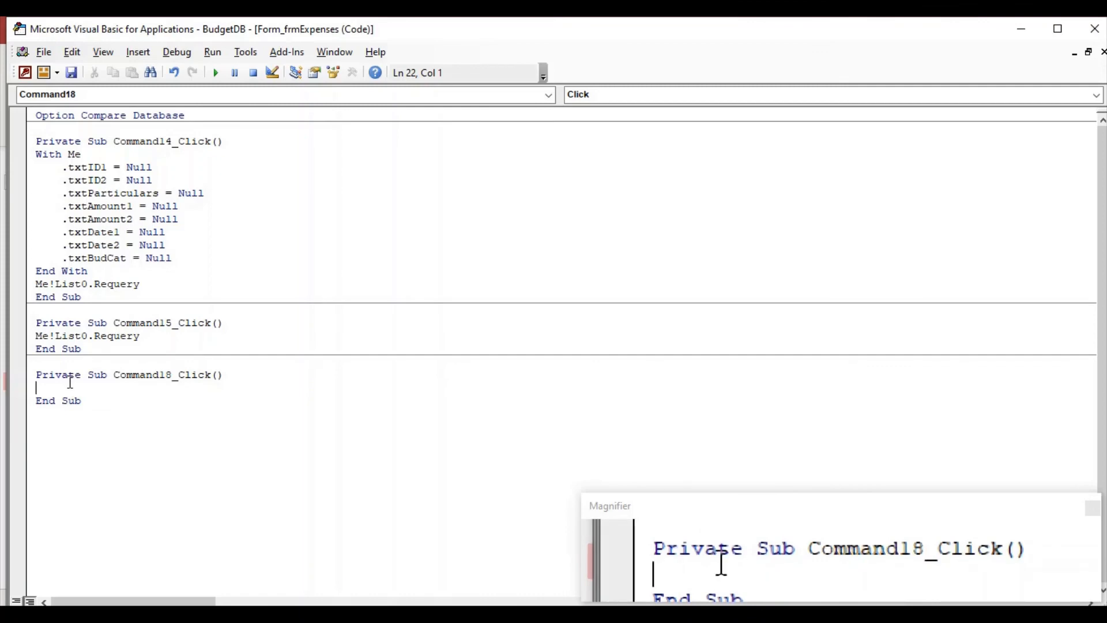
# In the Close button's click procedure, enter the code DoCmd.Close acForm, "frmExpenses"
pyautogui.write('doc')
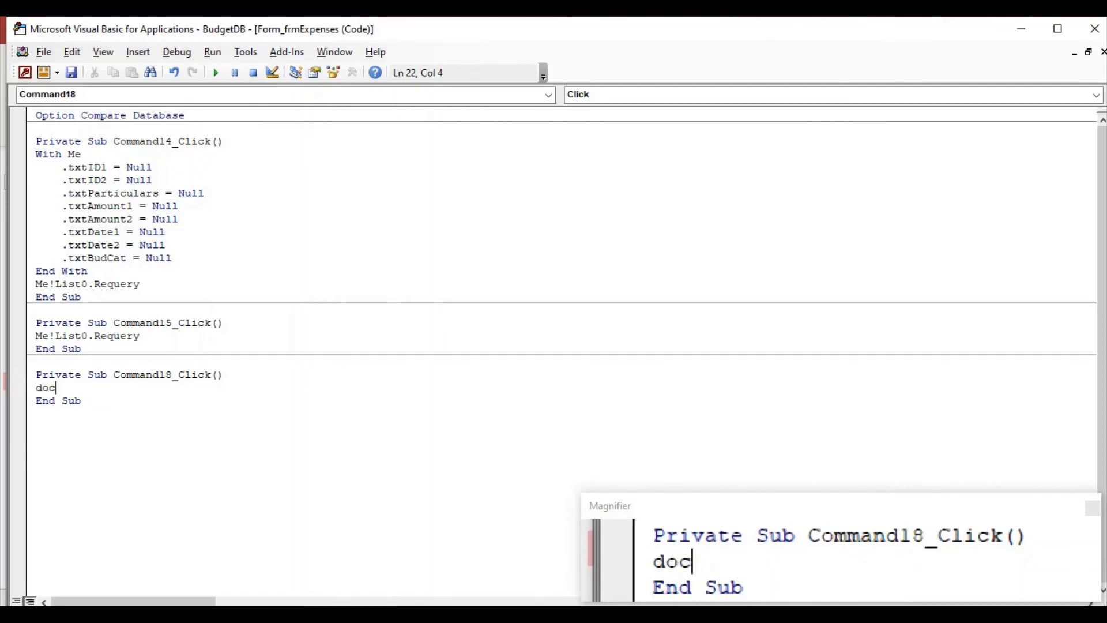
pyautogui.write('md.close')
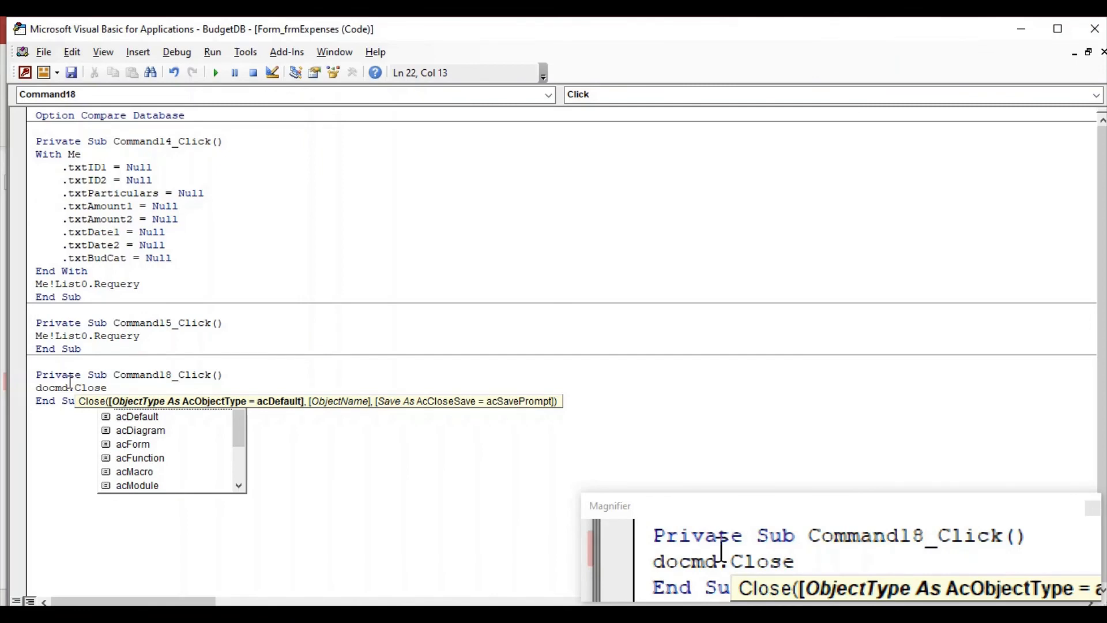
pyautogui.write(' acfor')
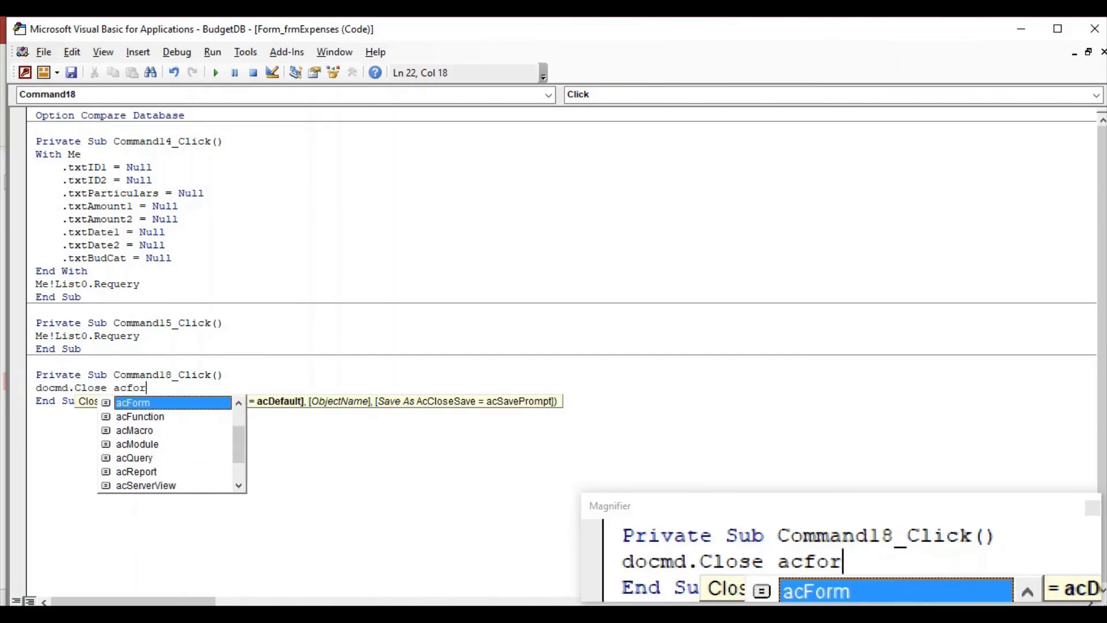
pyautogui.press('Tab')
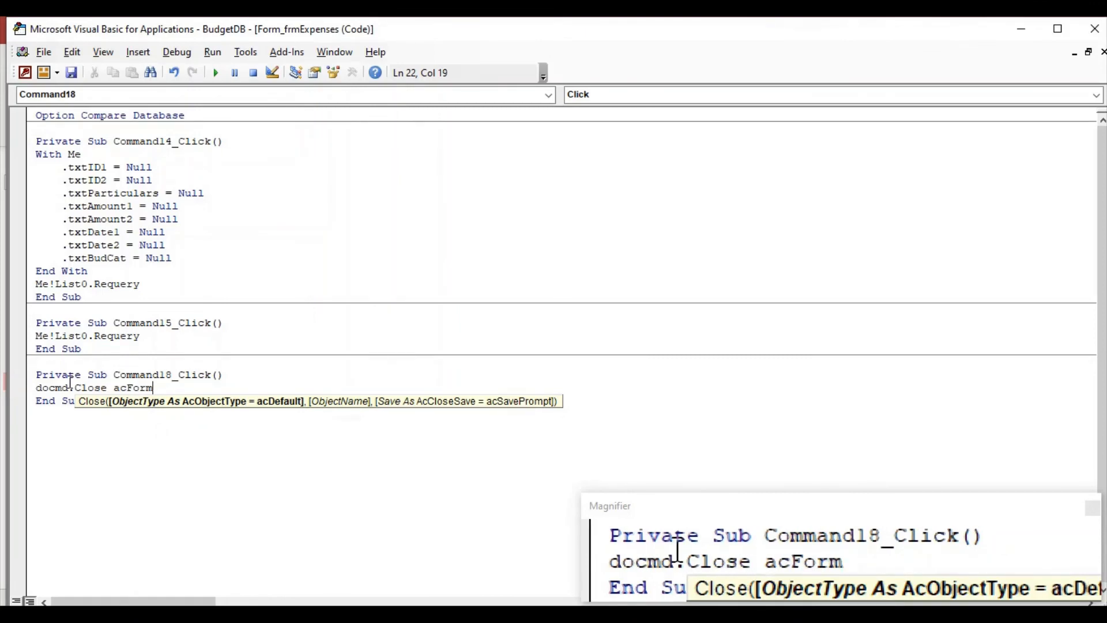
pyautogui.write(',')
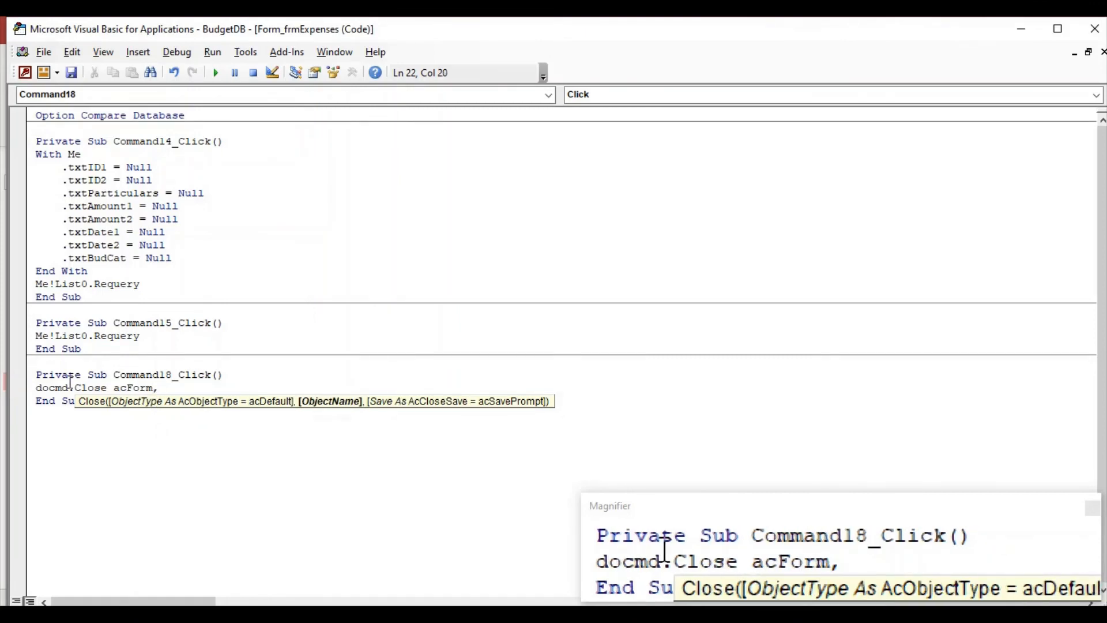
pyautogui.write('"')
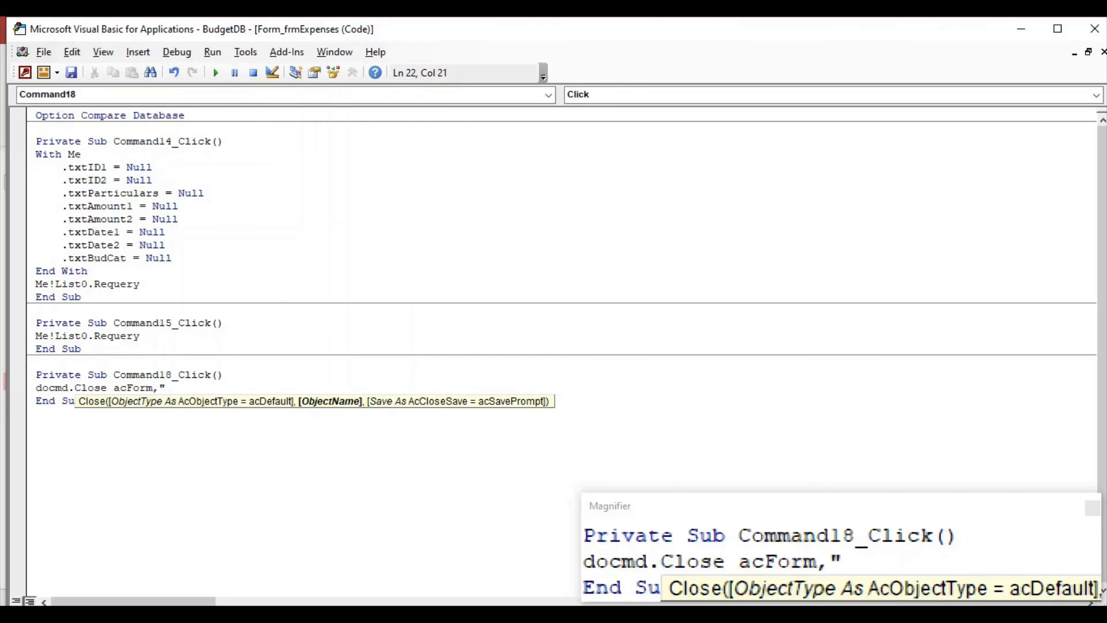
pyautogui.write('frmExp')
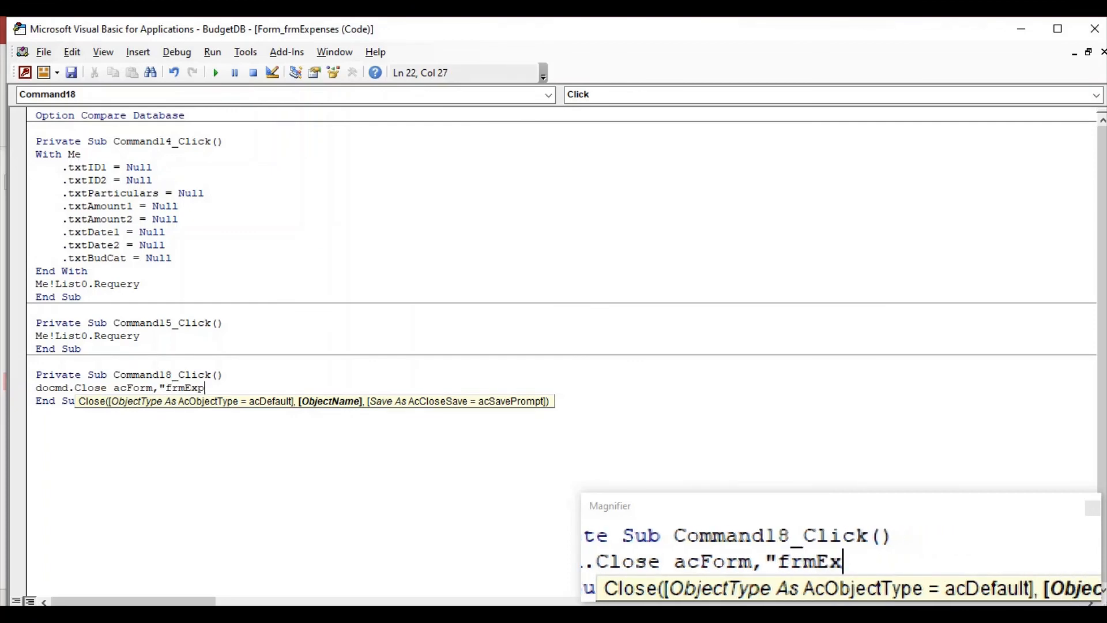
pyautogui.write('enses')
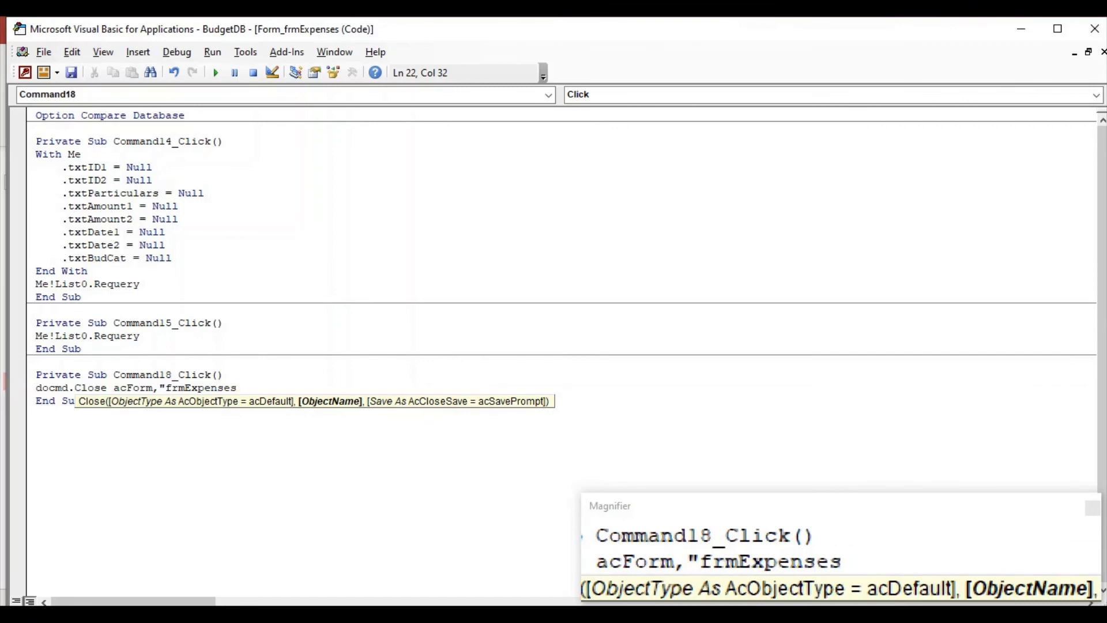
pyautogui.write('"')
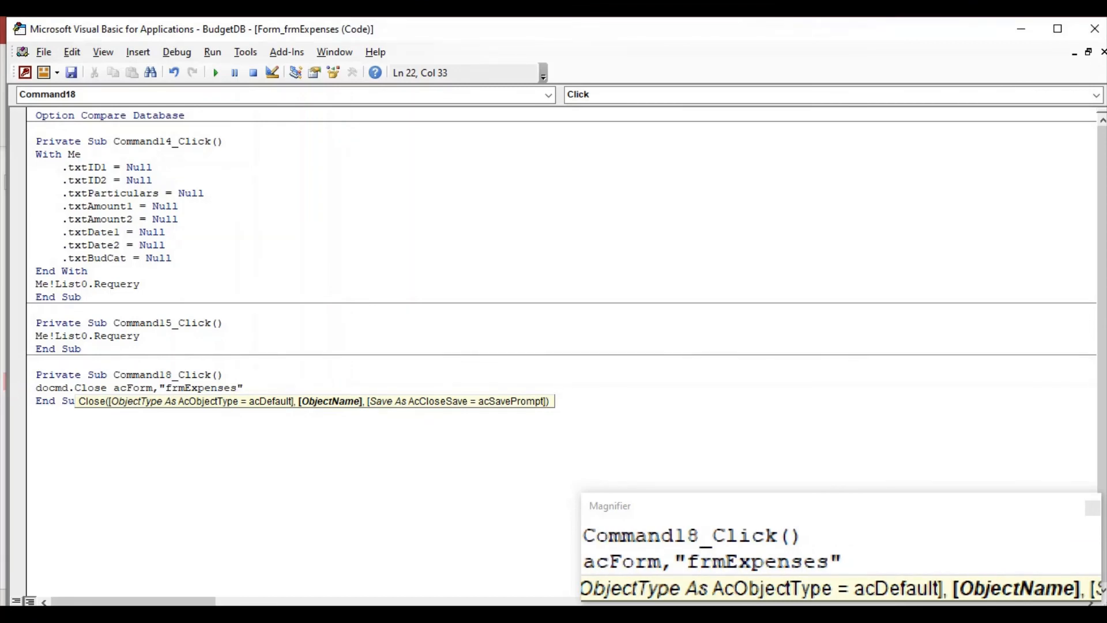
pyautogui.click(198, 374)
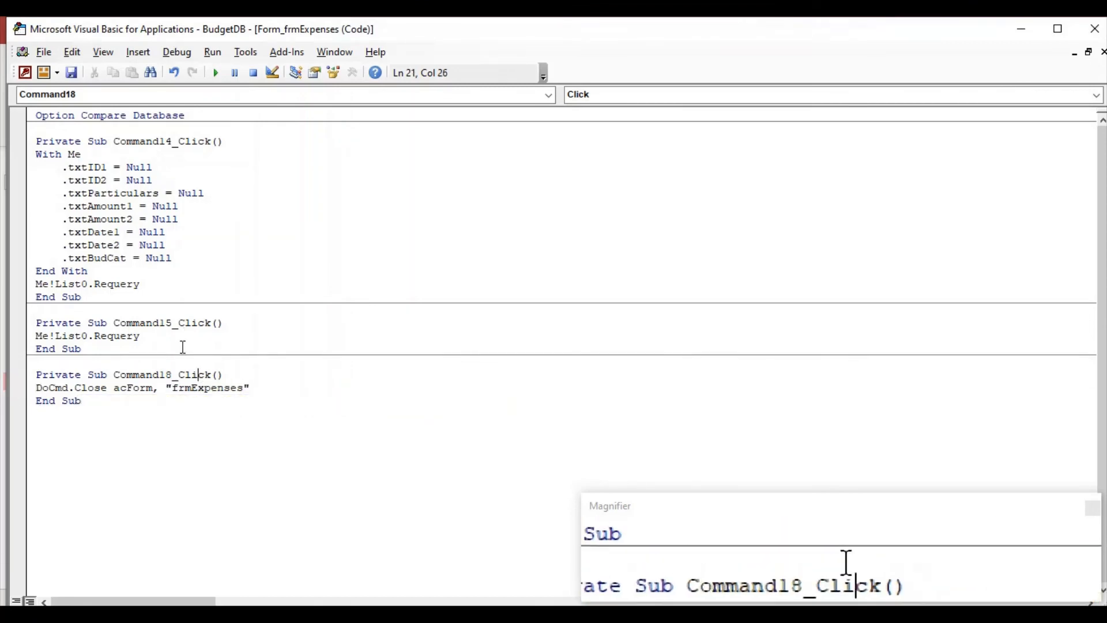
# Return to Access, test the Close button of frmExpenses in Form View, and reopen the form
pyautogui.click(24, 72)
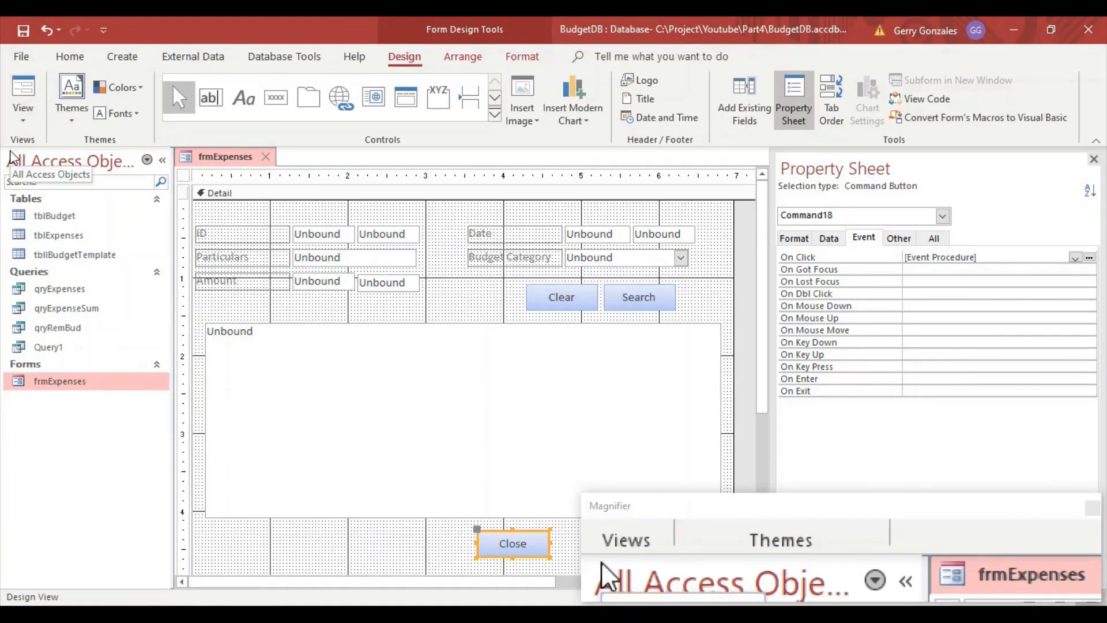
pyautogui.rightClick(228, 161)
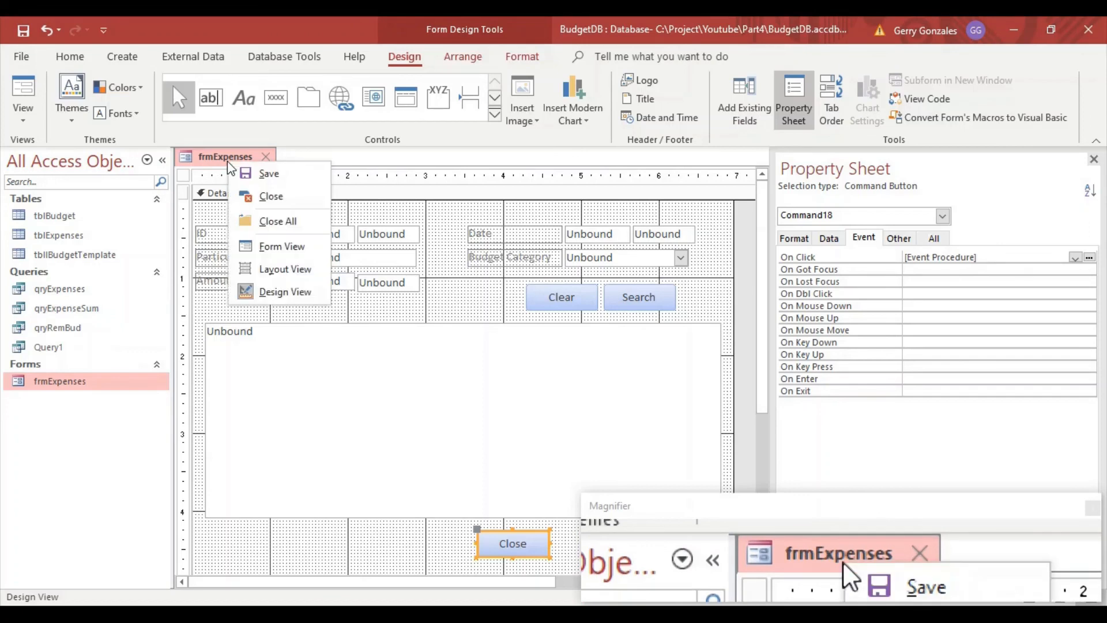
pyautogui.click(287, 248)
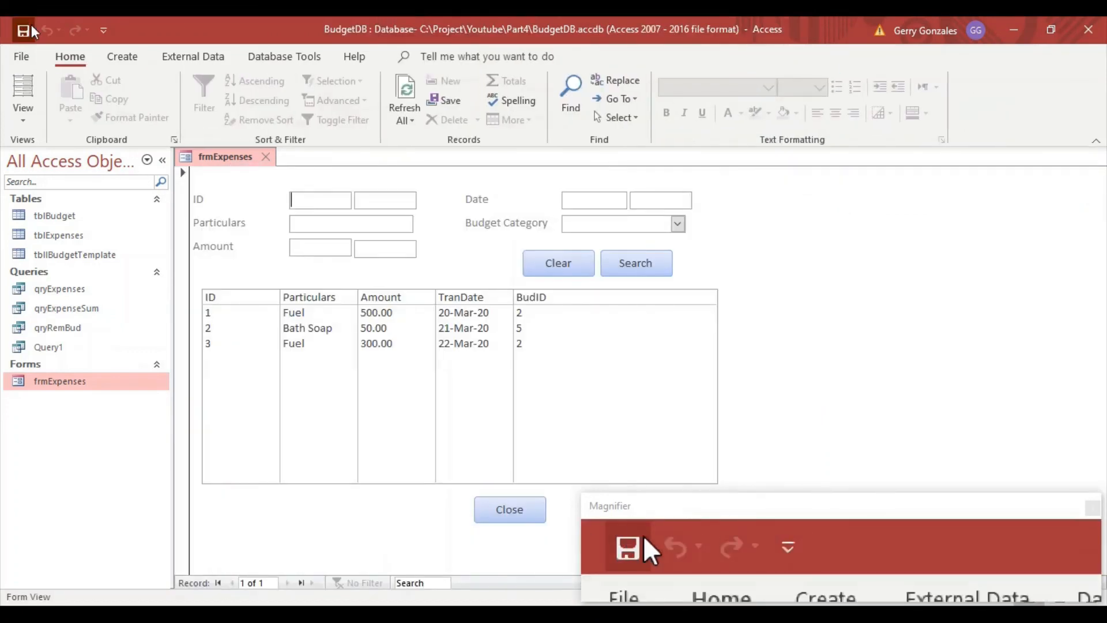
pyautogui.click(516, 516)
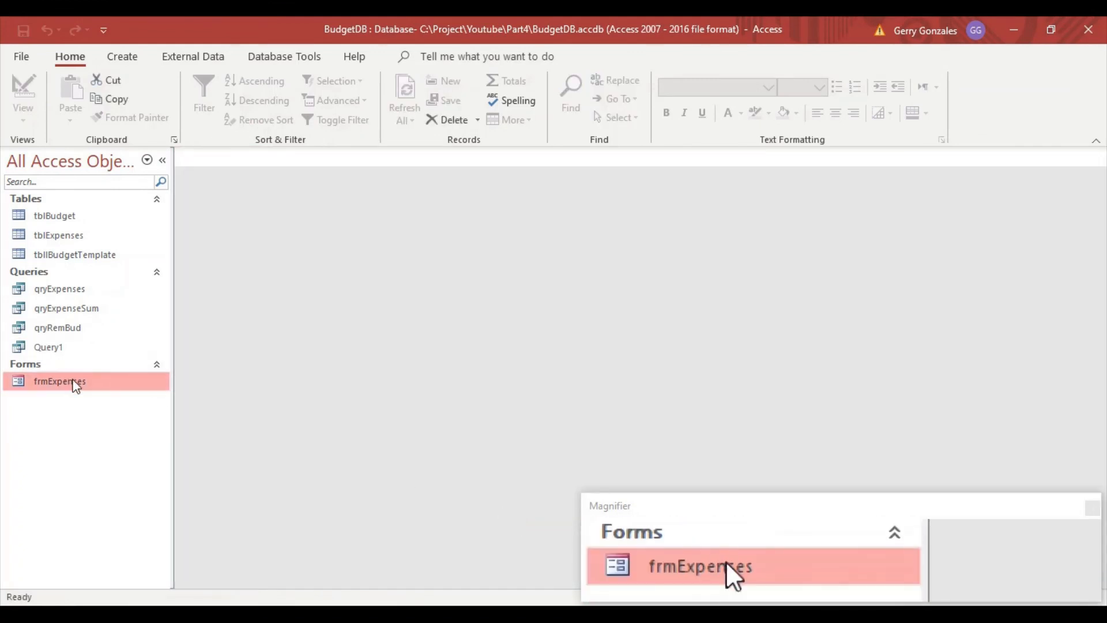
pyautogui.doubleClick(77, 383)
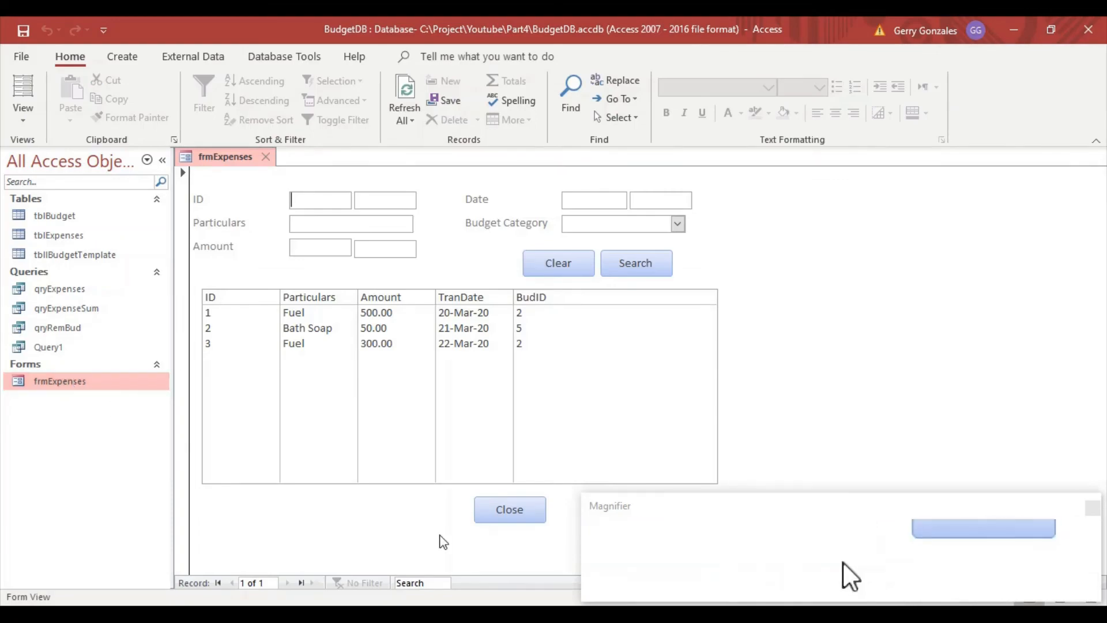